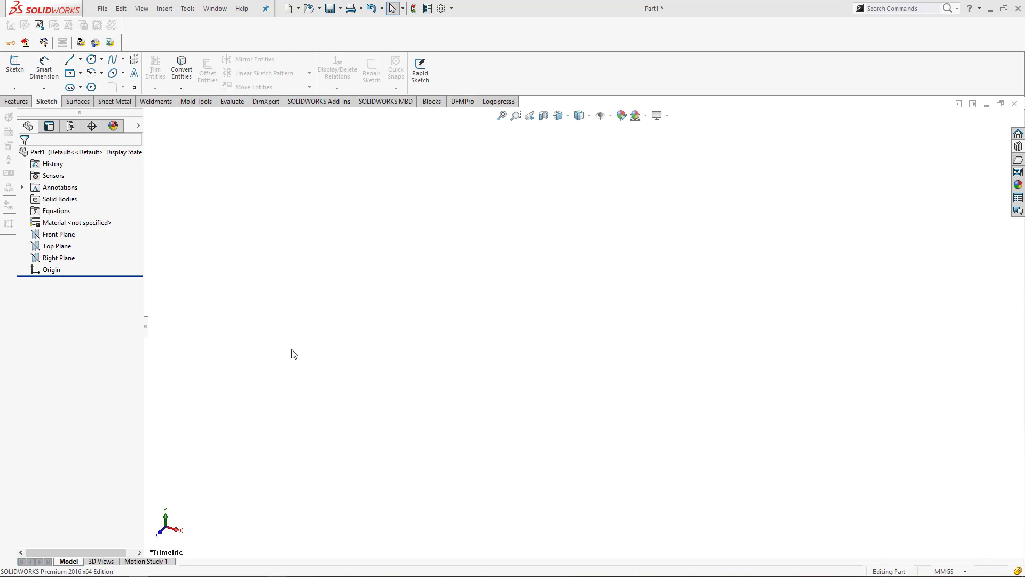
pyautogui.click(109, 9)
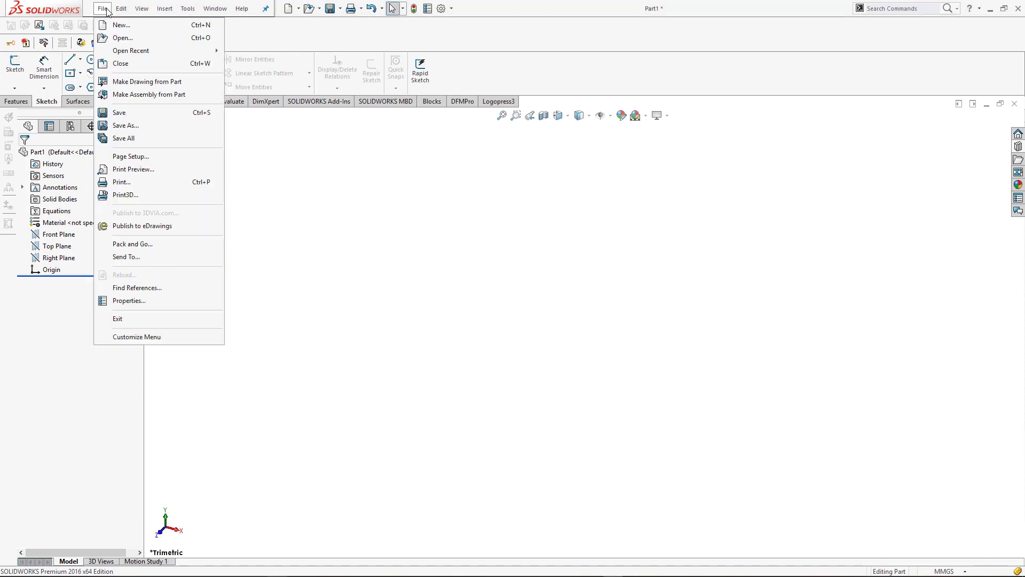
pyautogui.click(108, 9)
pyautogui.click(109, 9)
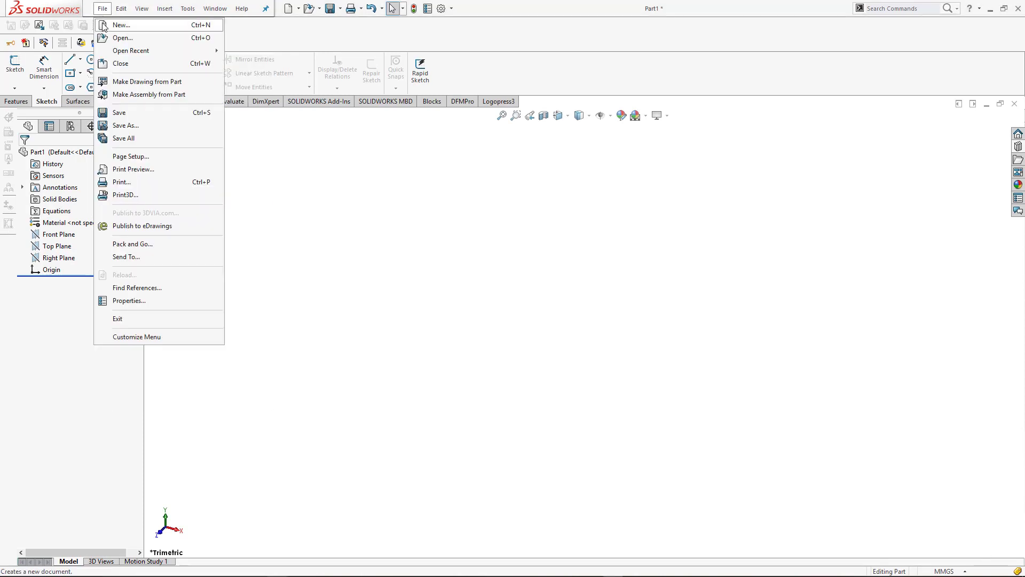
pyautogui.click(104, 26)
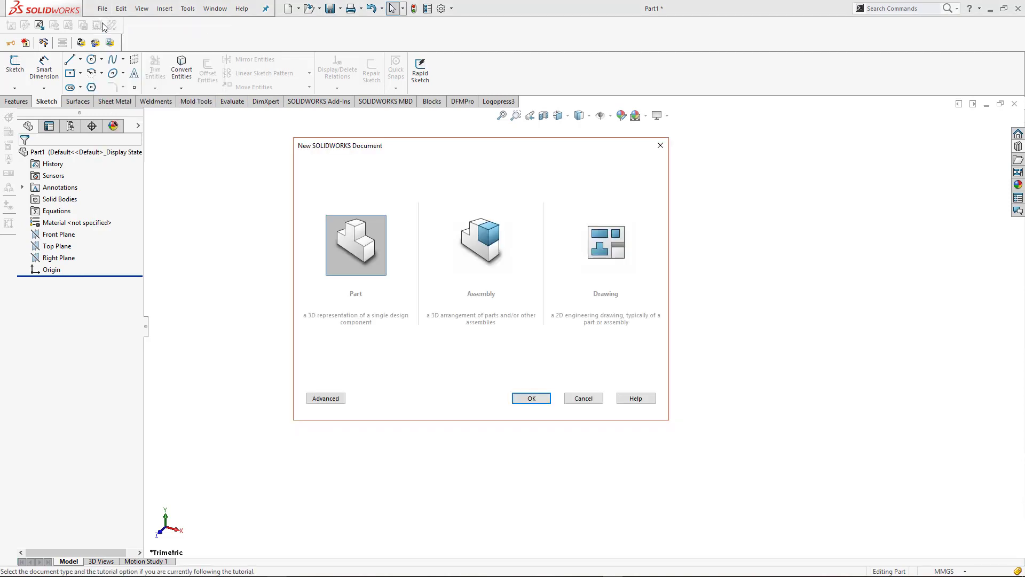
pyautogui.click(584, 397)
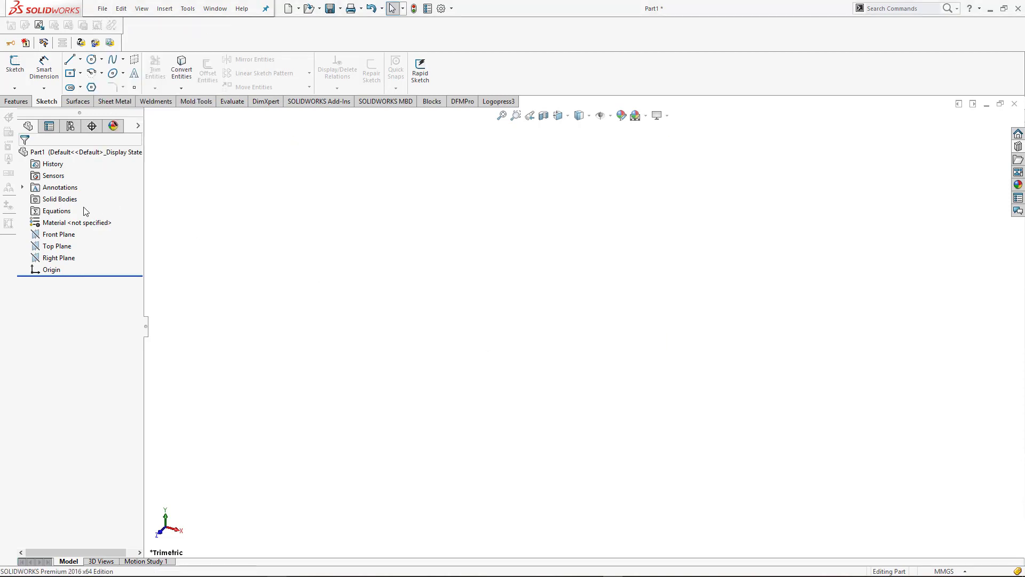
# Sketch a center rectangle about 144 mm by 52 mm on the Top Plane, centred on the origin
pyautogui.click(53, 246)
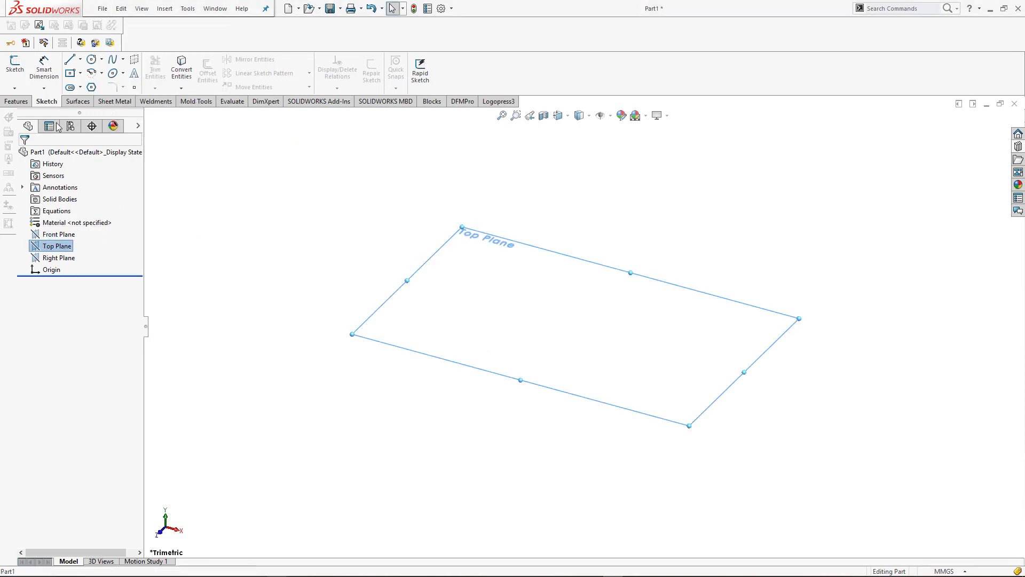
pyautogui.click(15, 65)
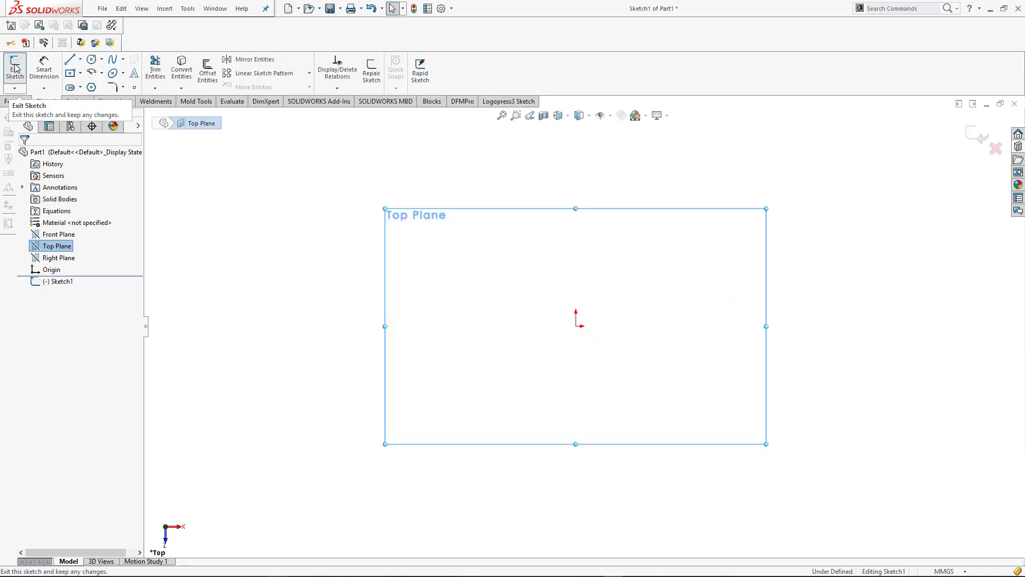
pyautogui.click(80, 73)
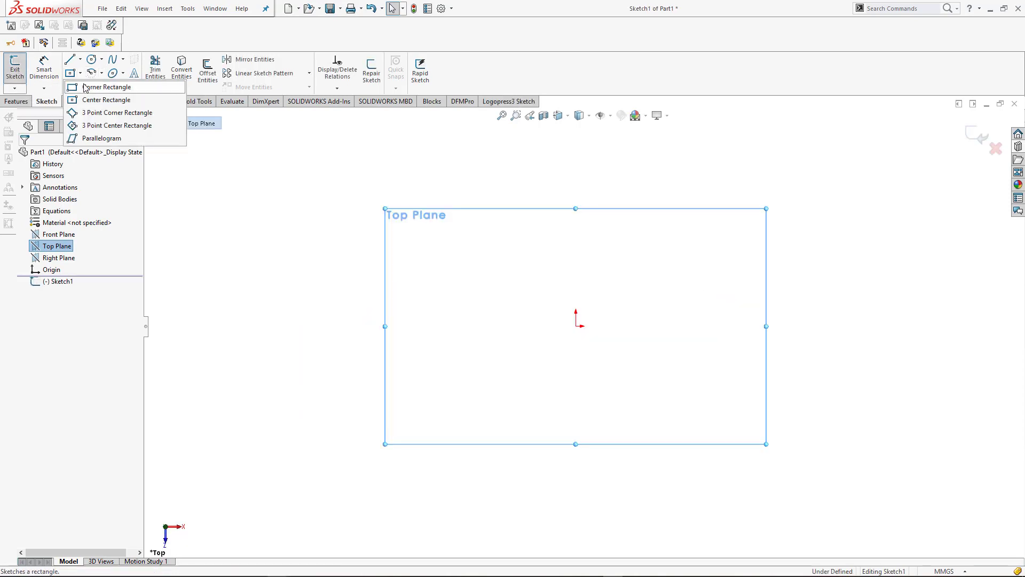
pyautogui.click(575, 325)
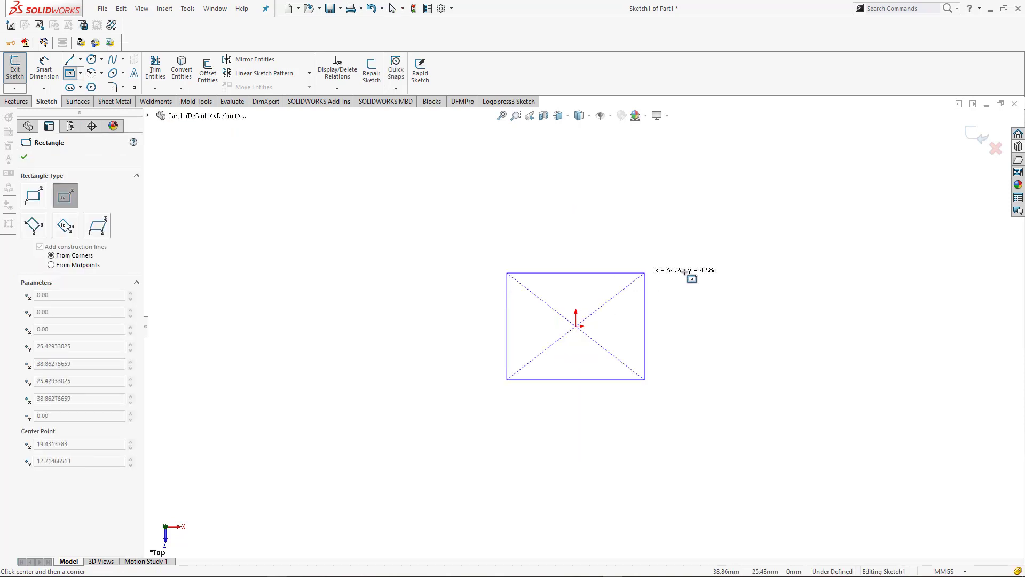
pyautogui.click(730, 270)
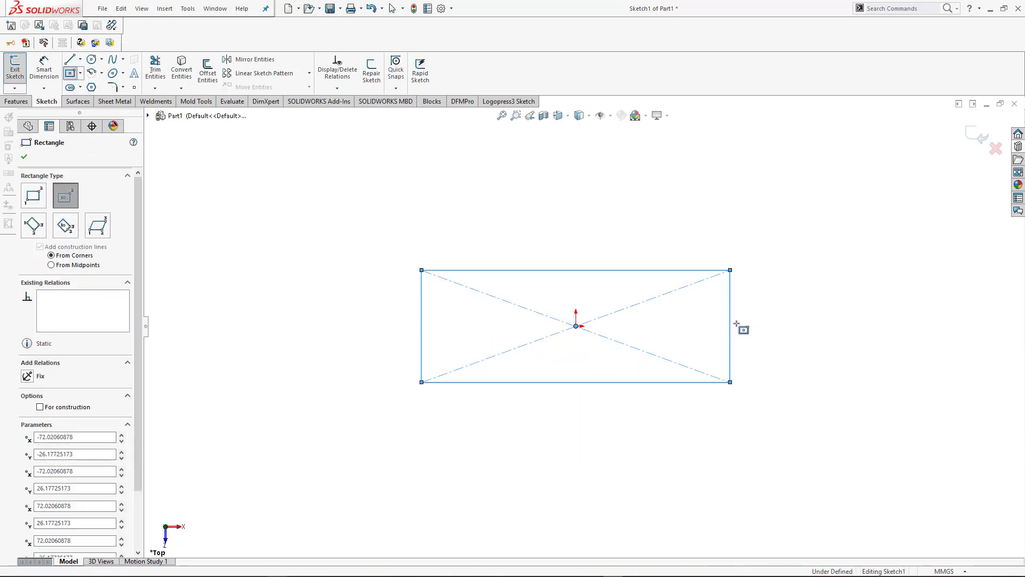
# Dimension the rectangle with a vertical side of 80 mm and a horizontal side of 220 mm
pyautogui.press('d')
pyautogui.click(730, 347)
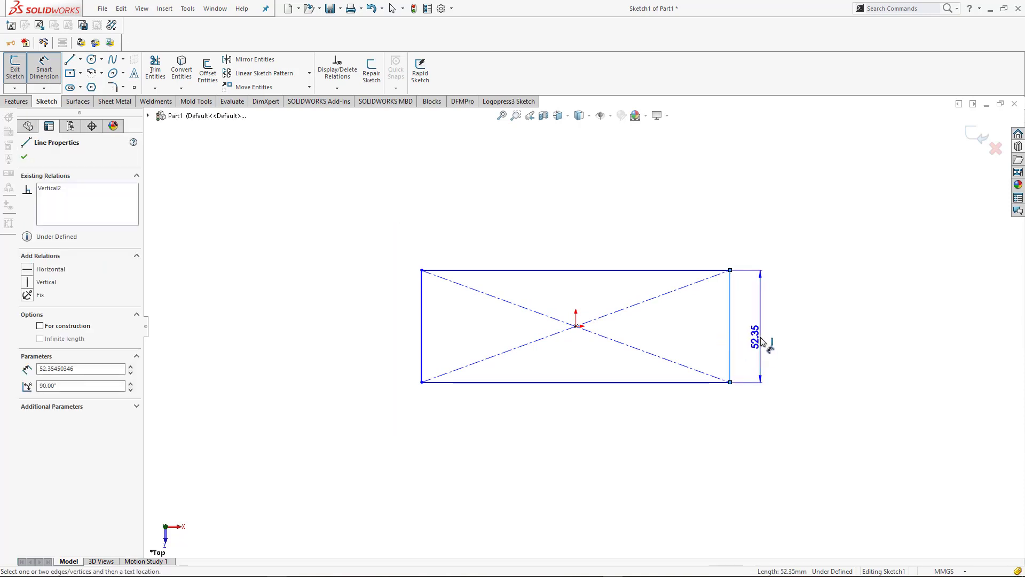
pyautogui.click(764, 346)
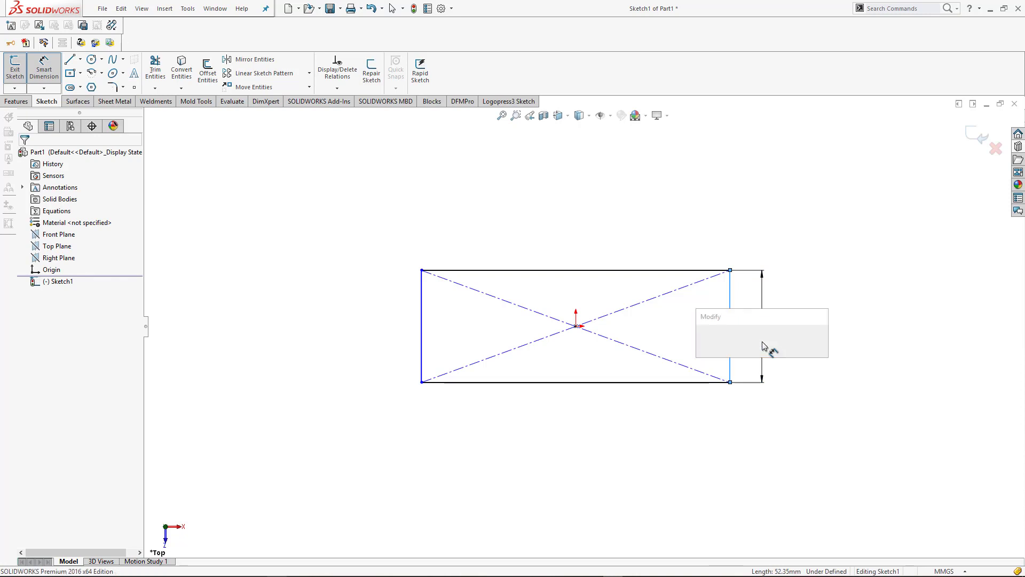
pyautogui.write('80')
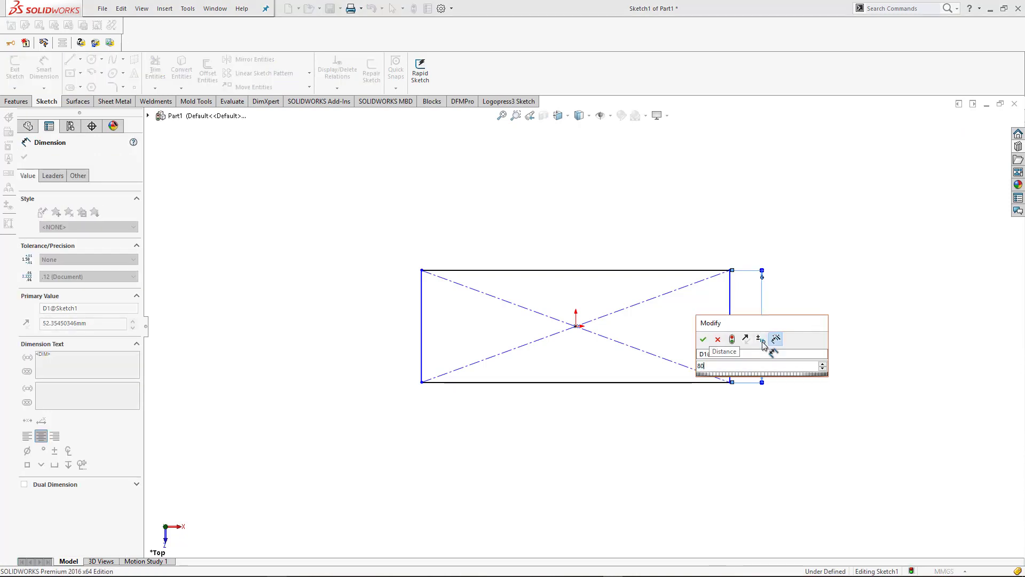
pyautogui.press('Return')
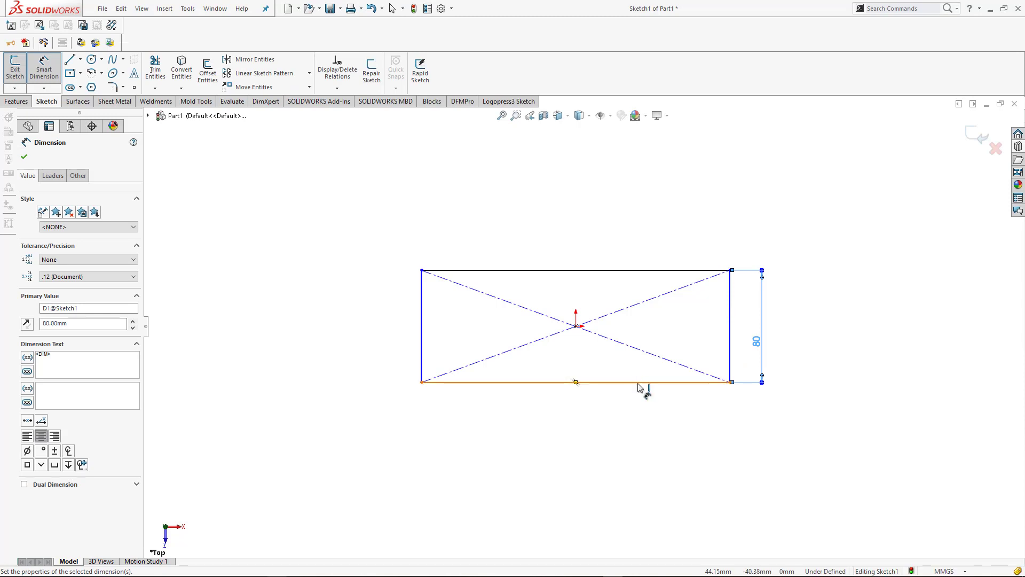
pyautogui.click(639, 382)
pyautogui.click(622, 427)
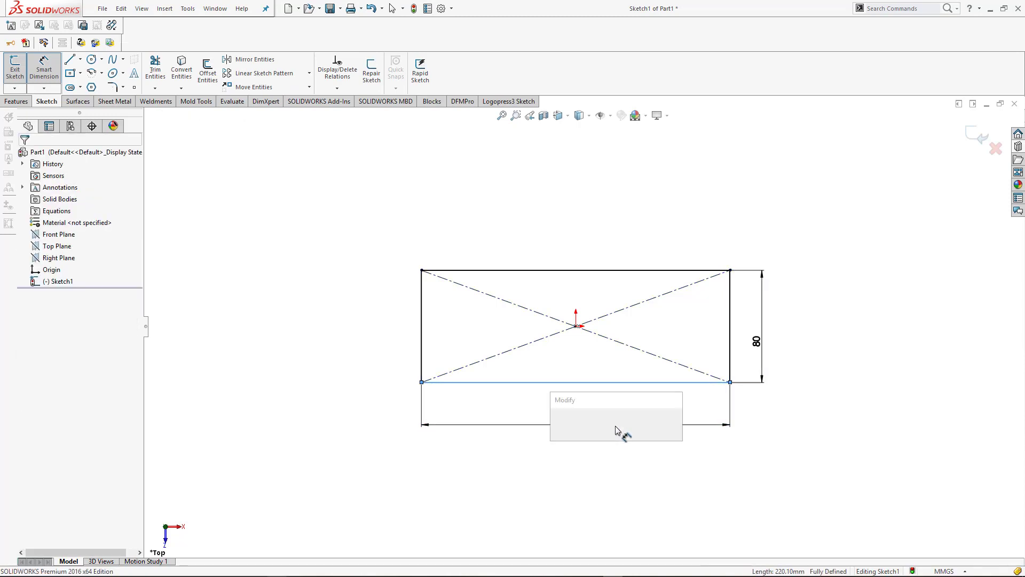
pyautogui.write('220')
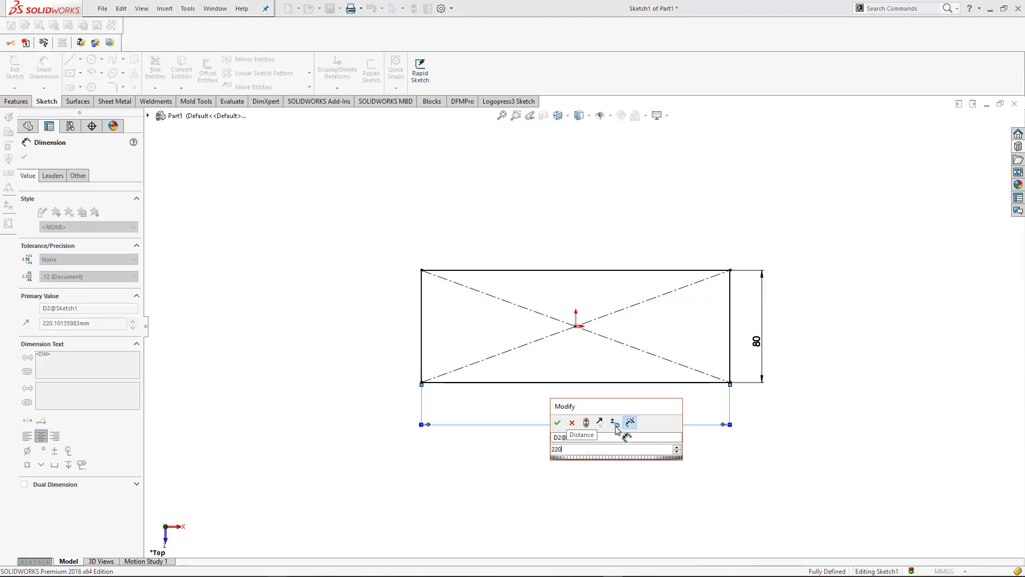
pyautogui.press('Return')
# Create a sheet metal base flange from the rectangle sketch with a thickness of 4 mm
pyautogui.hotkey('ctrl', '7')
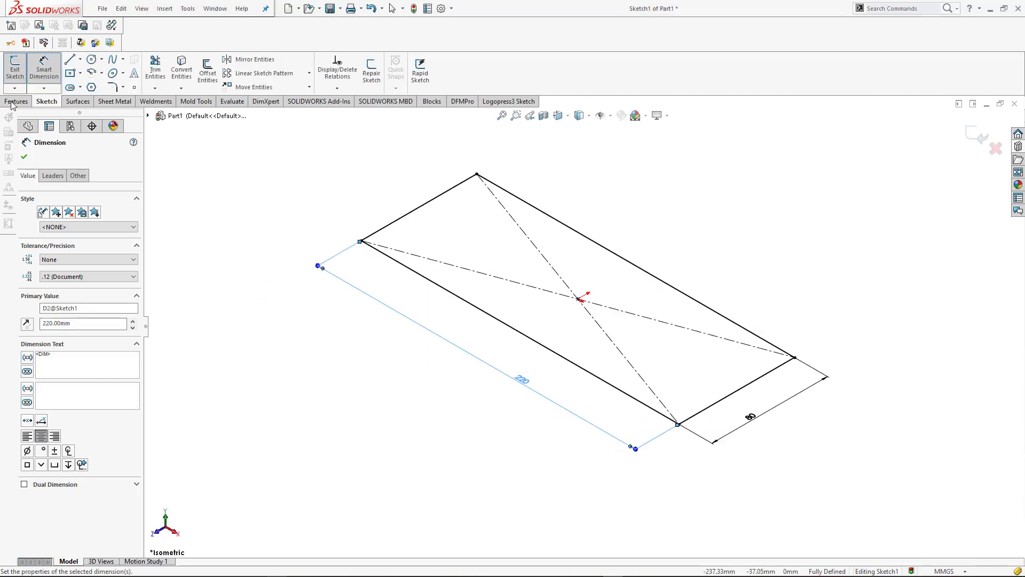
pyautogui.click(111, 104)
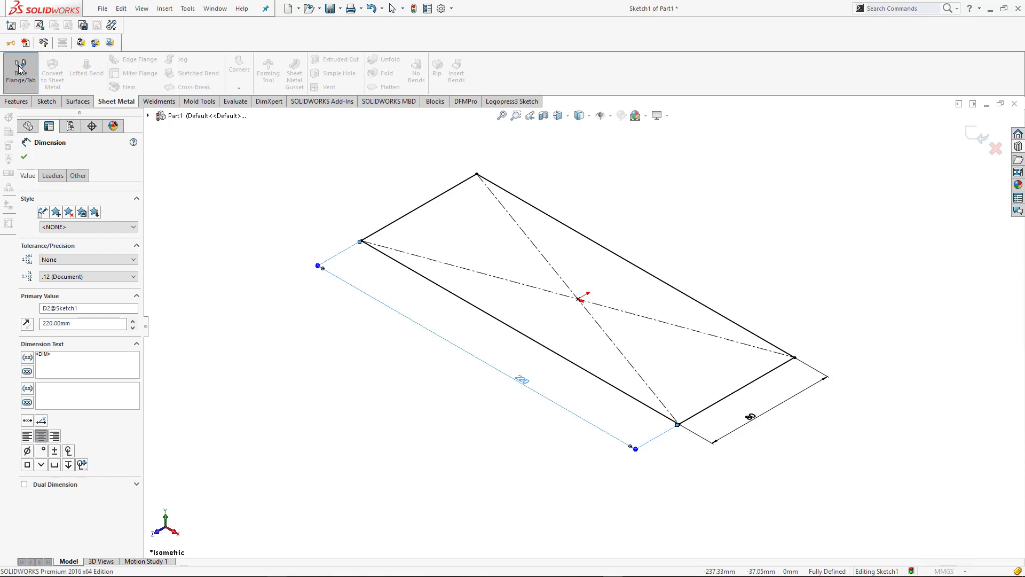
pyautogui.click(20, 69)
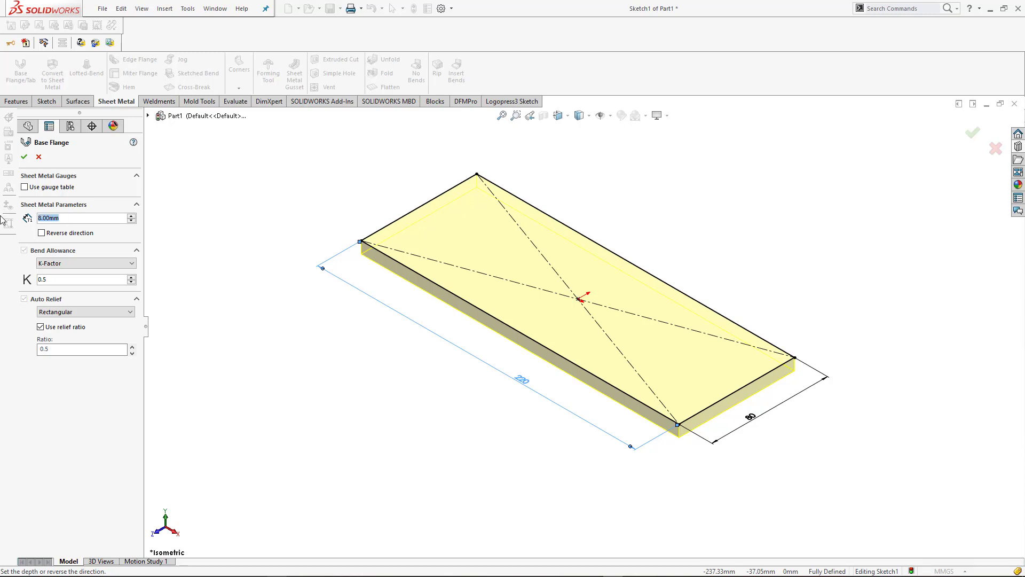
pyautogui.write('4')
pyautogui.press('Return')
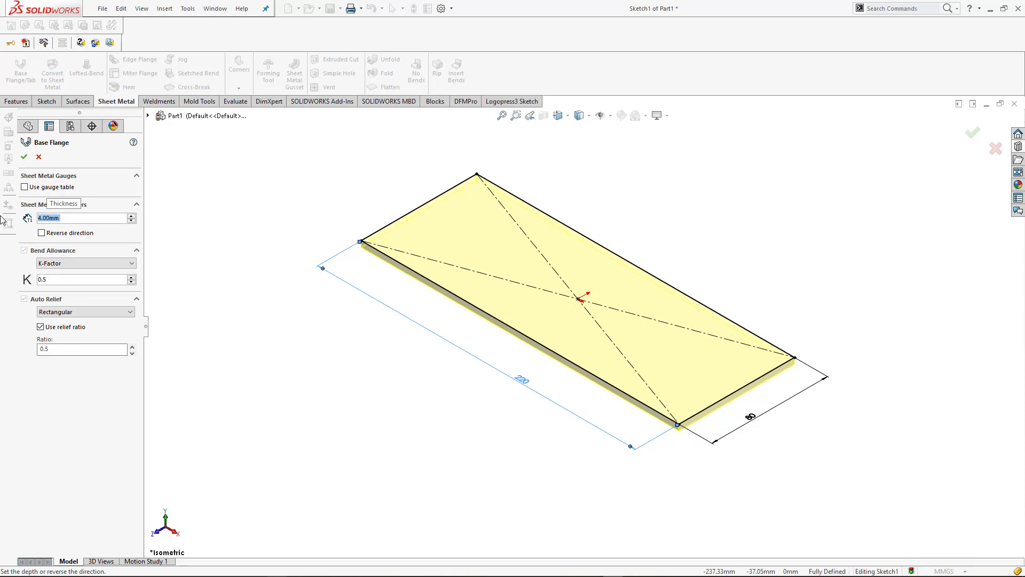
pyautogui.click(25, 157)
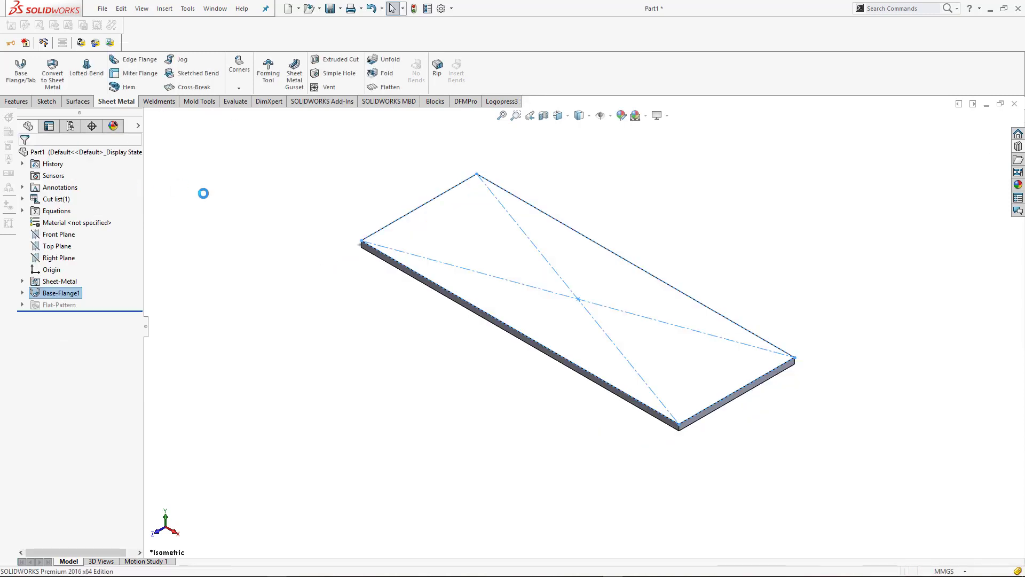
# Apply the sandblasted iron metal appearance to the plate
pyautogui.click(1018, 185)
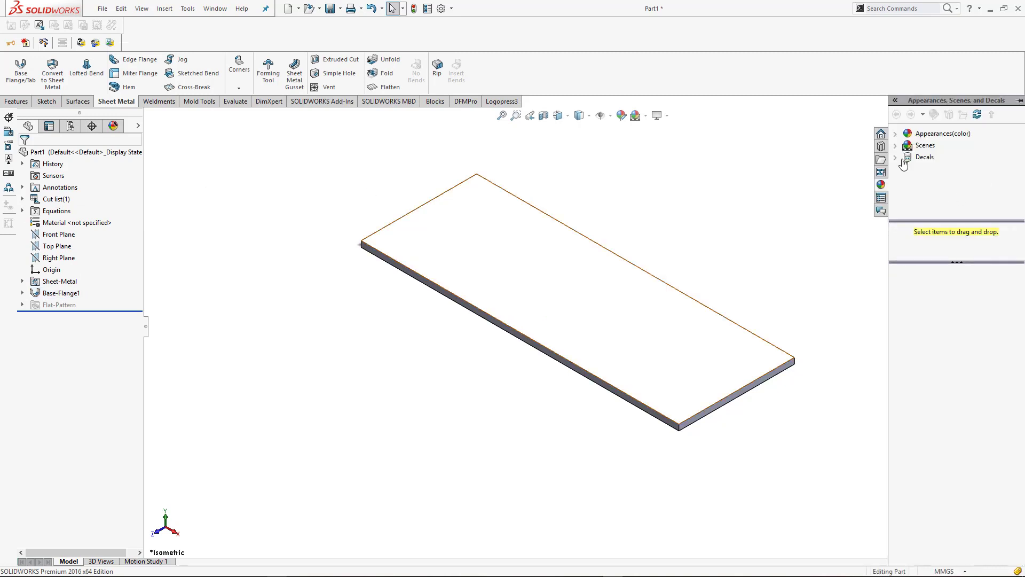
pyautogui.click(897, 136)
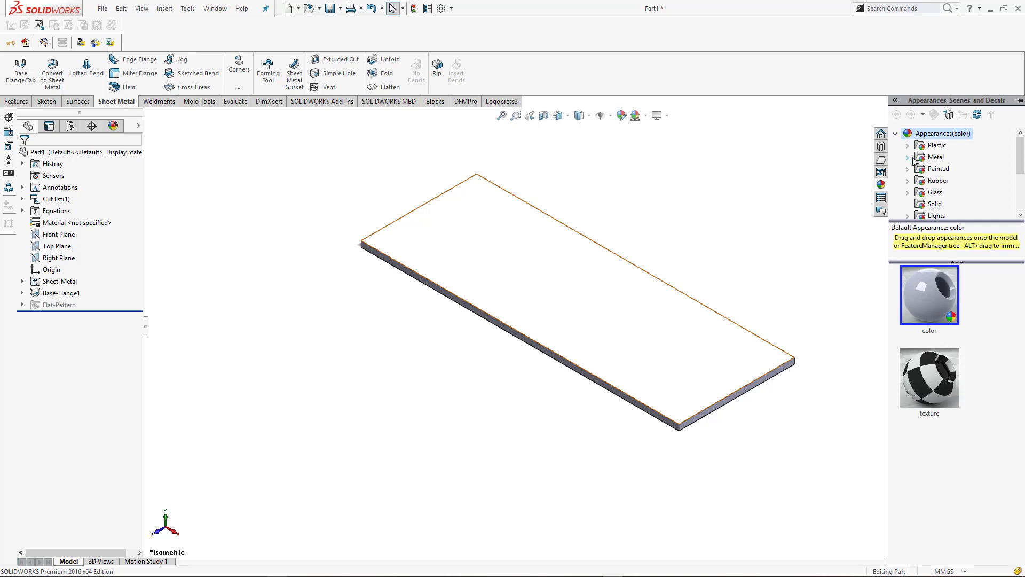
pyautogui.click(909, 157)
pyautogui.scroll(-2, 955, 197)
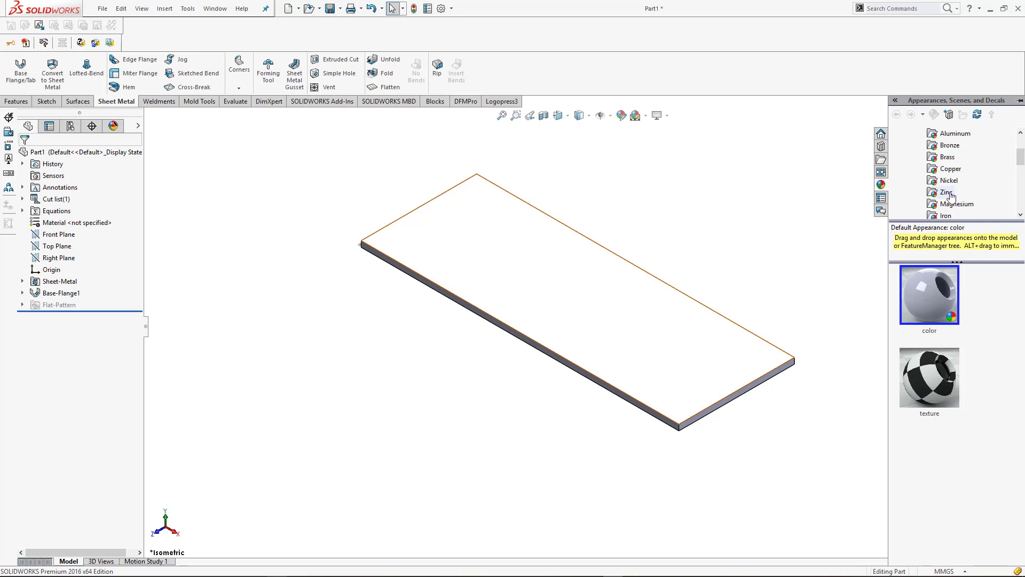
pyautogui.click(945, 181)
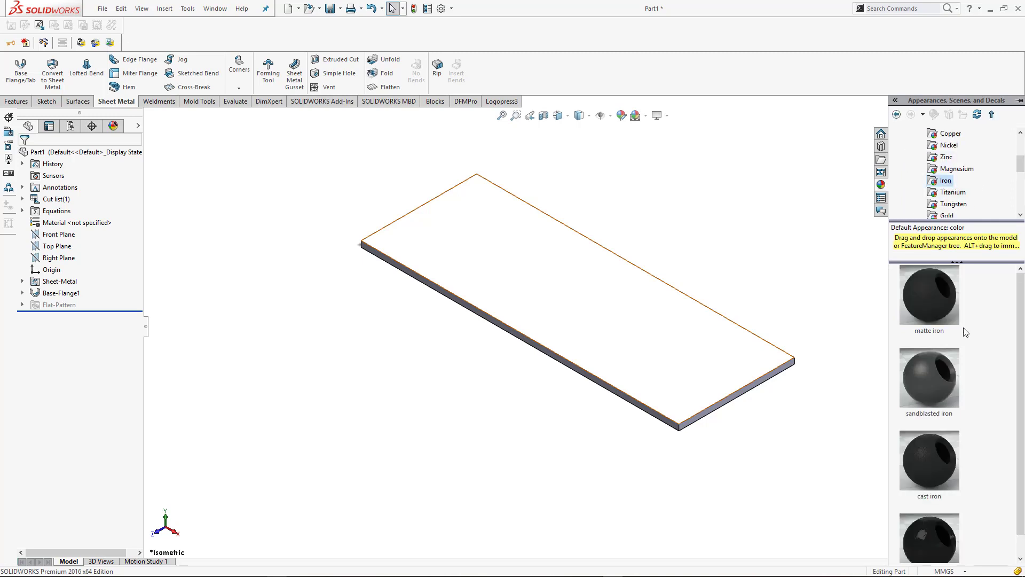
pyautogui.moveTo(941, 384); pyautogui.dragTo(702, 375)
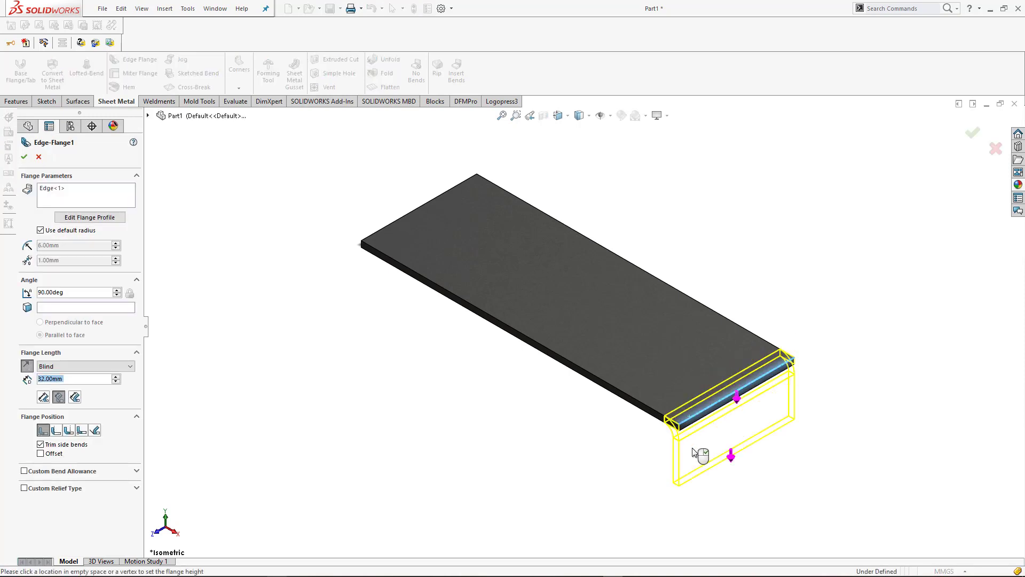
# Place downward edge flanges about 26 mm long on both short edges of the plate
pyautogui.click(668, 450)
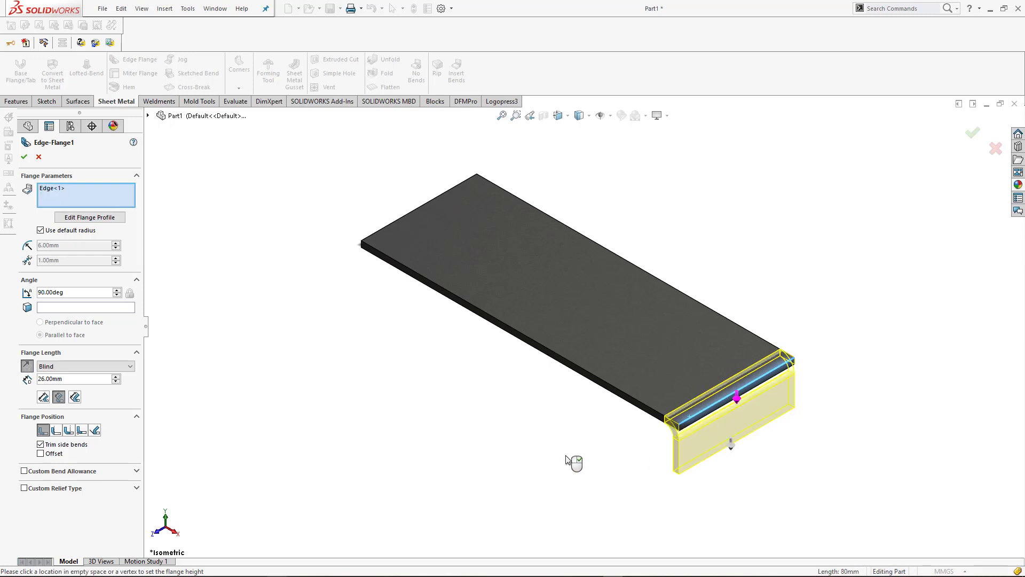
pyautogui.moveTo(571, 460); pyautogui.dragTo(650, 412, button='middle')
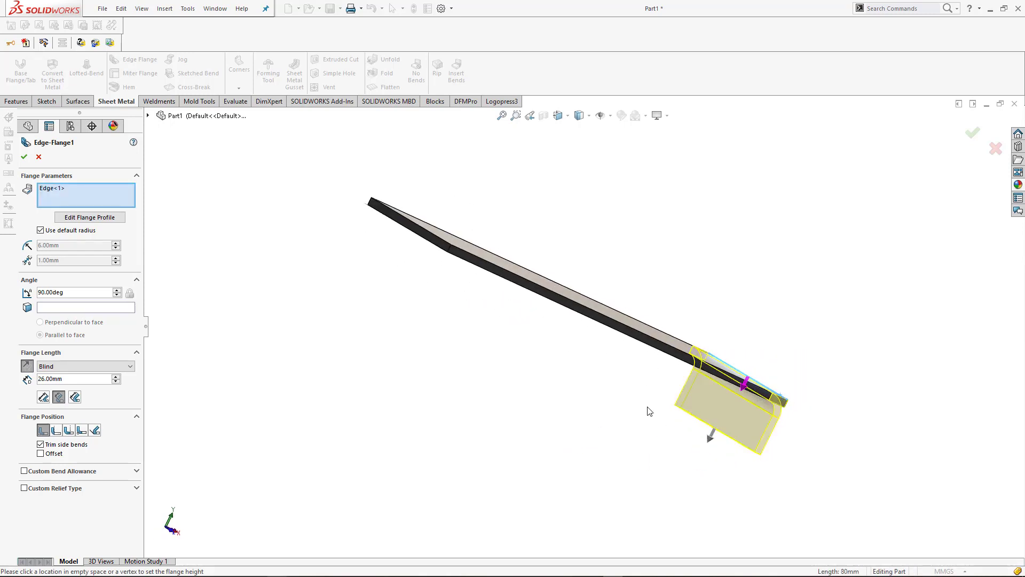
pyautogui.click(411, 224)
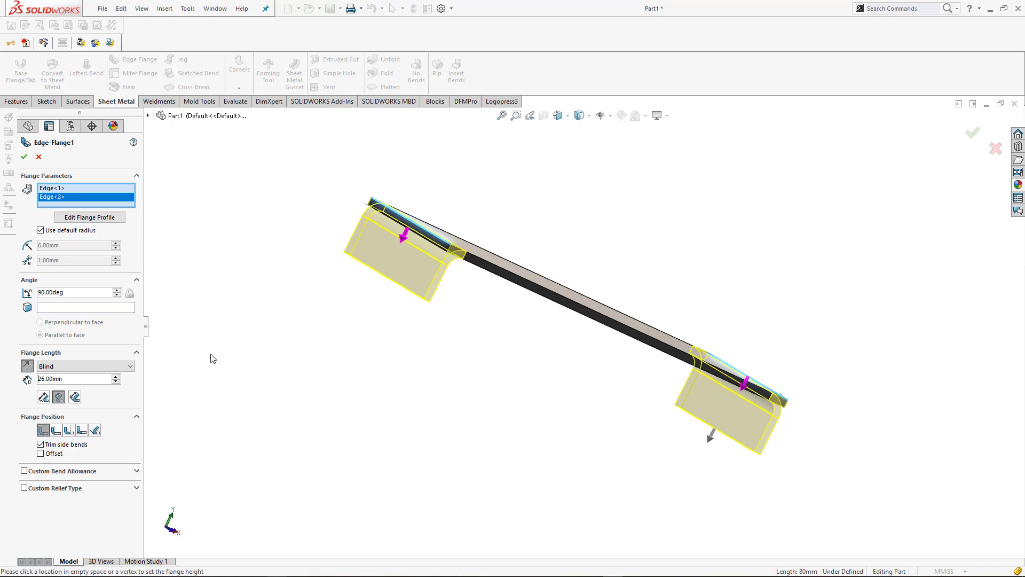
pyautogui.hotkey('ctrl', '7')
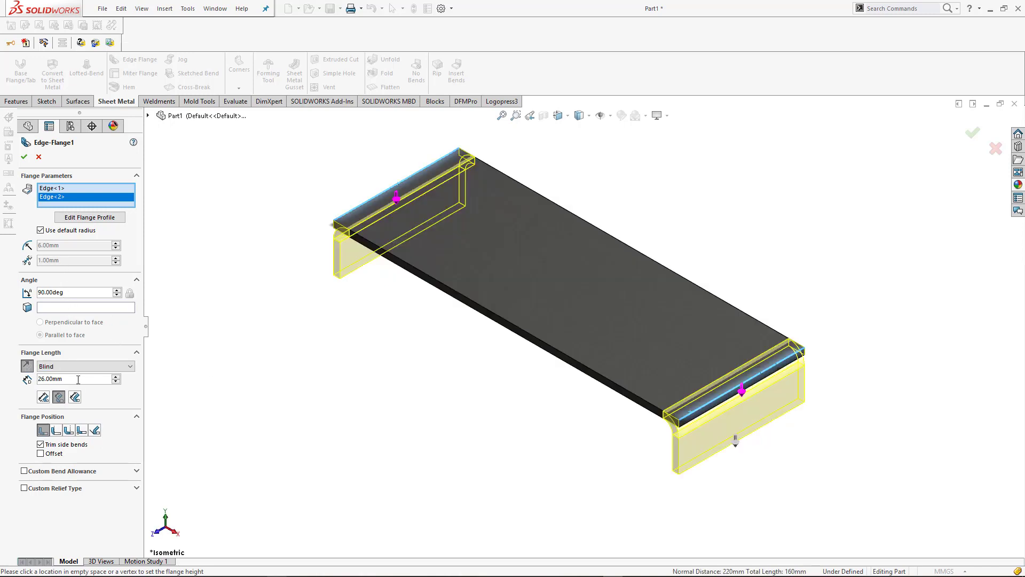
# Try flange lengths of 25 mm and 15 mm for the two edge flanges
pyautogui.moveTo(78, 380); pyautogui.dragTo(39, 378)
pyautogui.write('25')
pyautogui.press('Return')
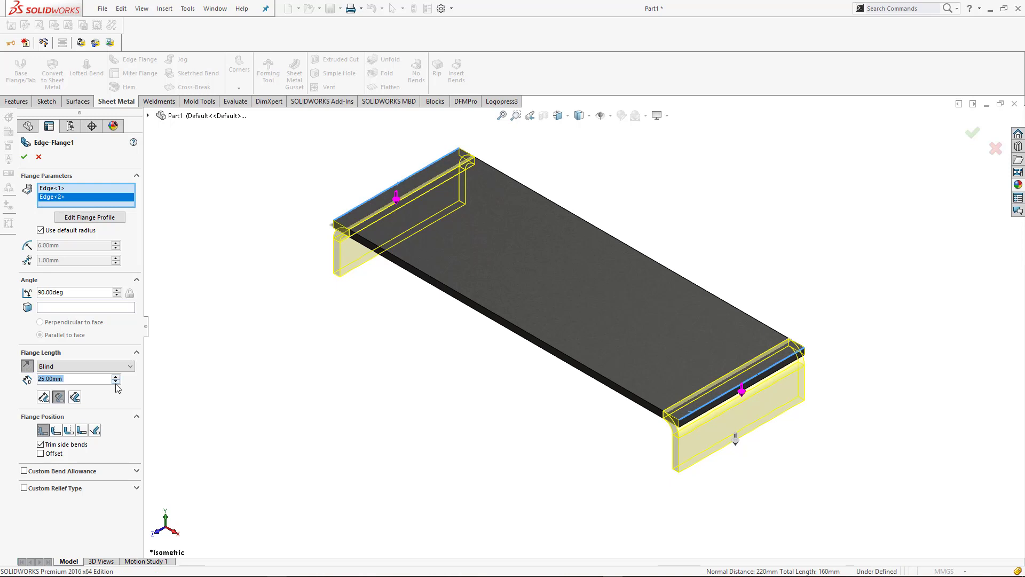
pyautogui.click(115, 381)
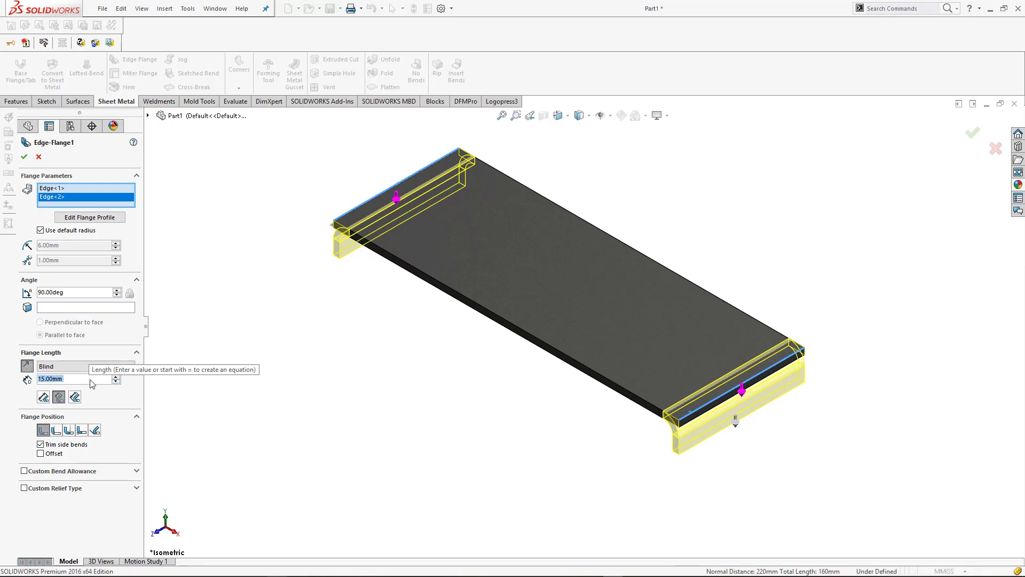
pyautogui.click(116, 377)
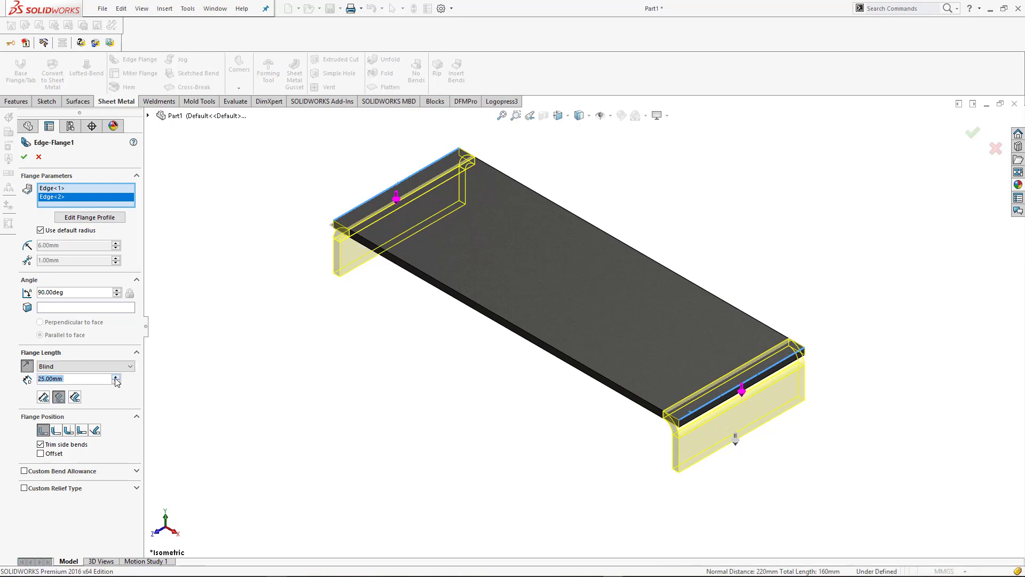
pyautogui.click(116, 382)
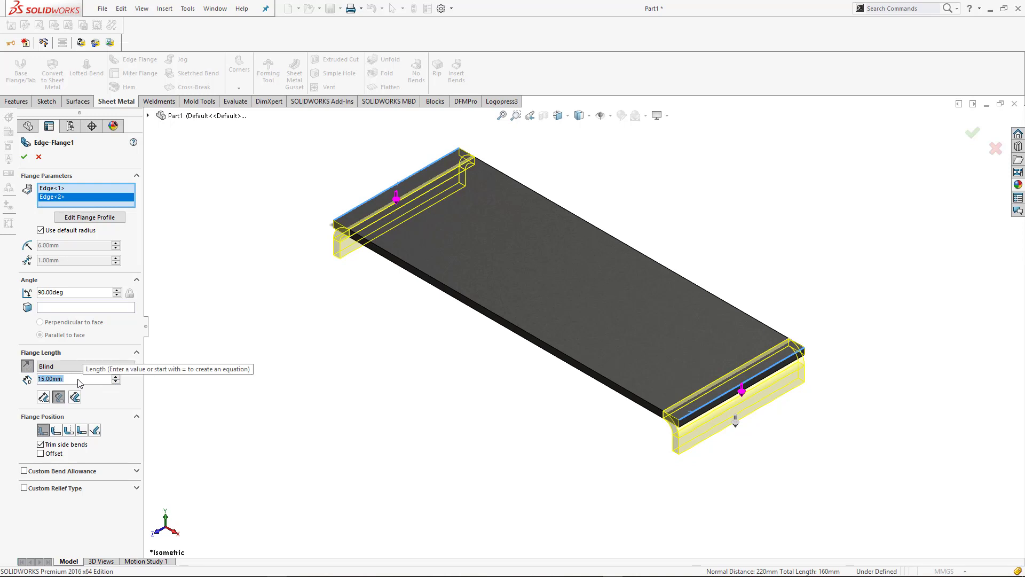
# Set the flange length to 20 mm and create the two edge flanges
pyautogui.write('20')
pyautogui.press('Return')
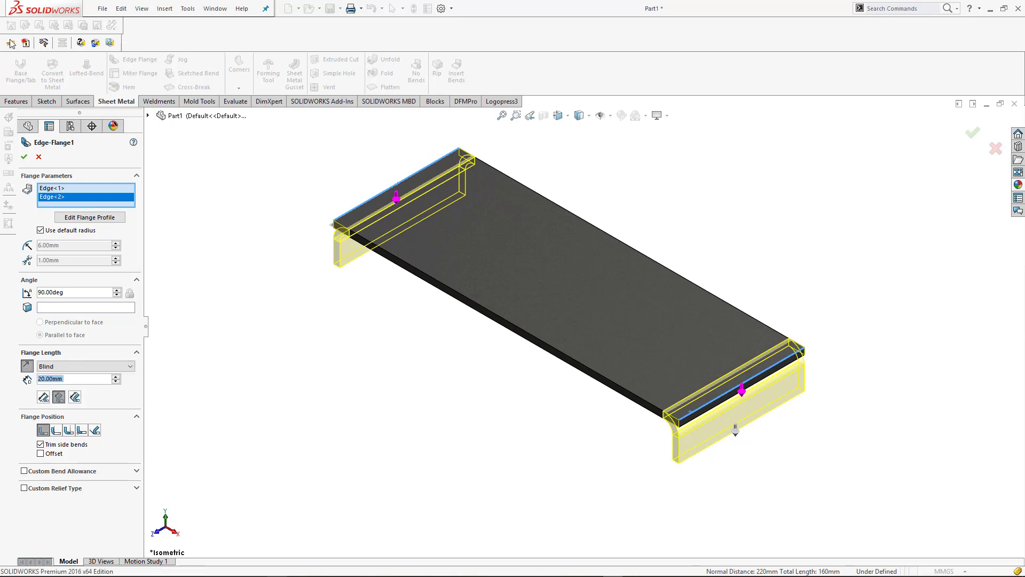
pyautogui.click(25, 157)
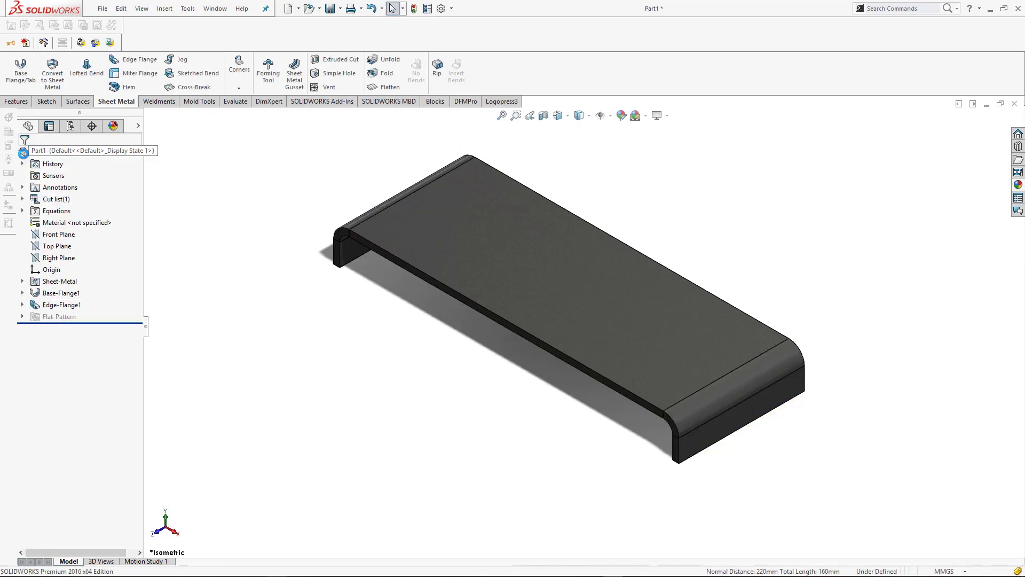
# Start a sketch on the plate's top face and draw a horizontal centerline about 86 mm long from the origin toward one bent end
pyautogui.click(684, 337)
pyautogui.click(911, 332)
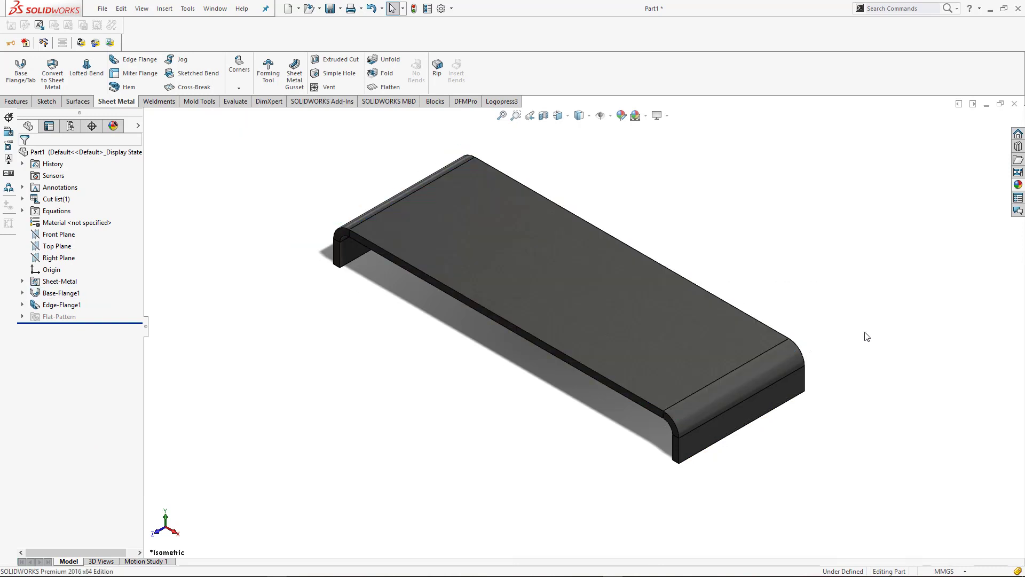
pyautogui.click(687, 356)
pyautogui.click(734, 325)
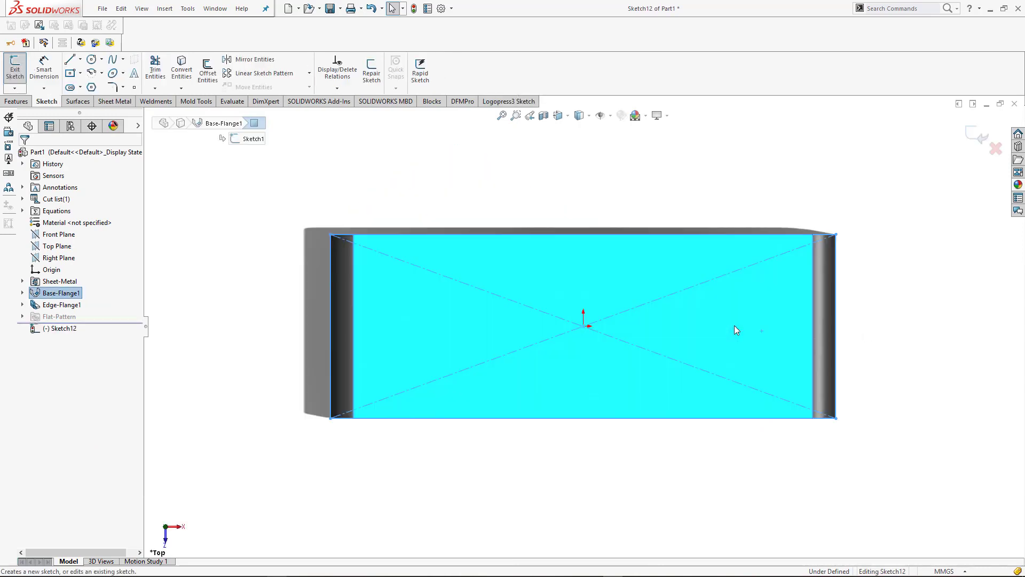
pyautogui.click(868, 316)
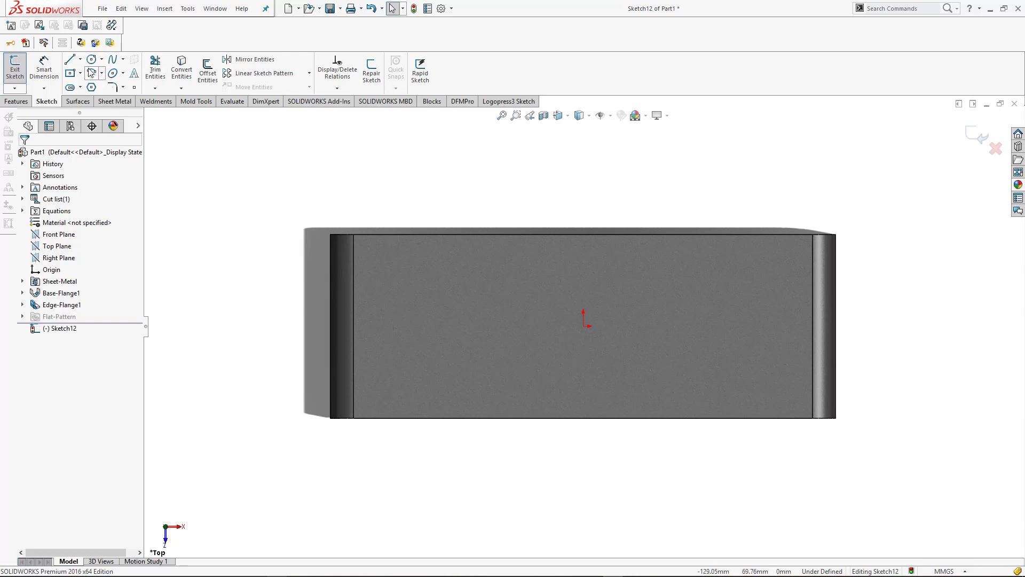
pyautogui.click(83, 61)
pyautogui.click(89, 88)
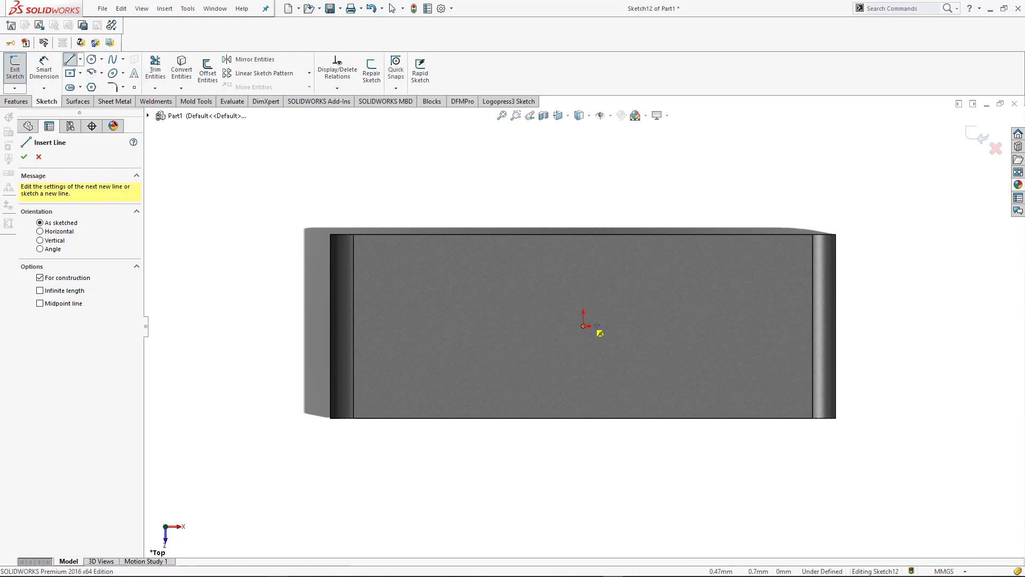
pyautogui.click(597, 325)
pyautogui.click(779, 328)
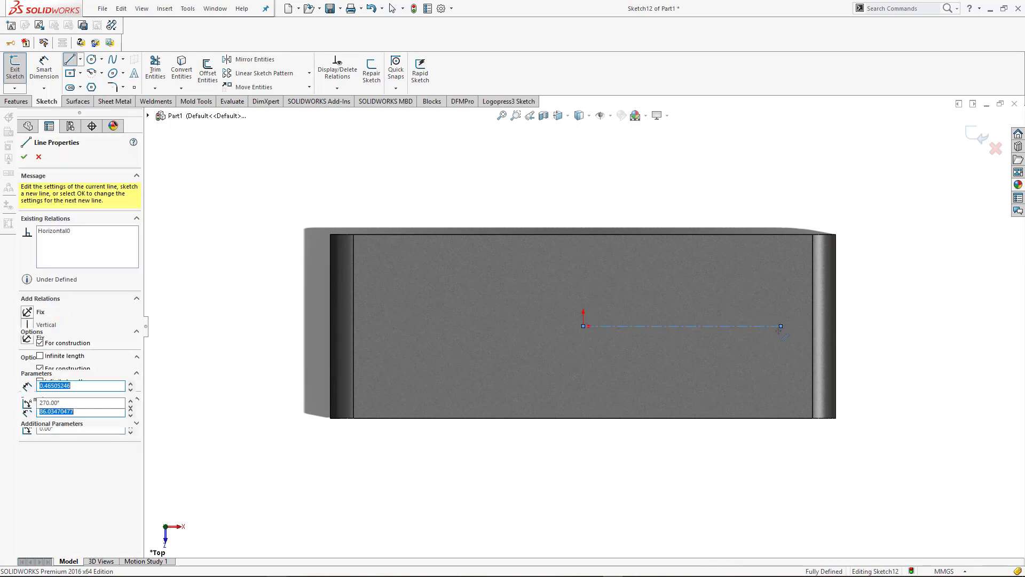
pyautogui.press('Escape')
# Draw a vertical midpoint line about 65 mm long, centred on the outer end of the centerline
pyautogui.click(81, 60)
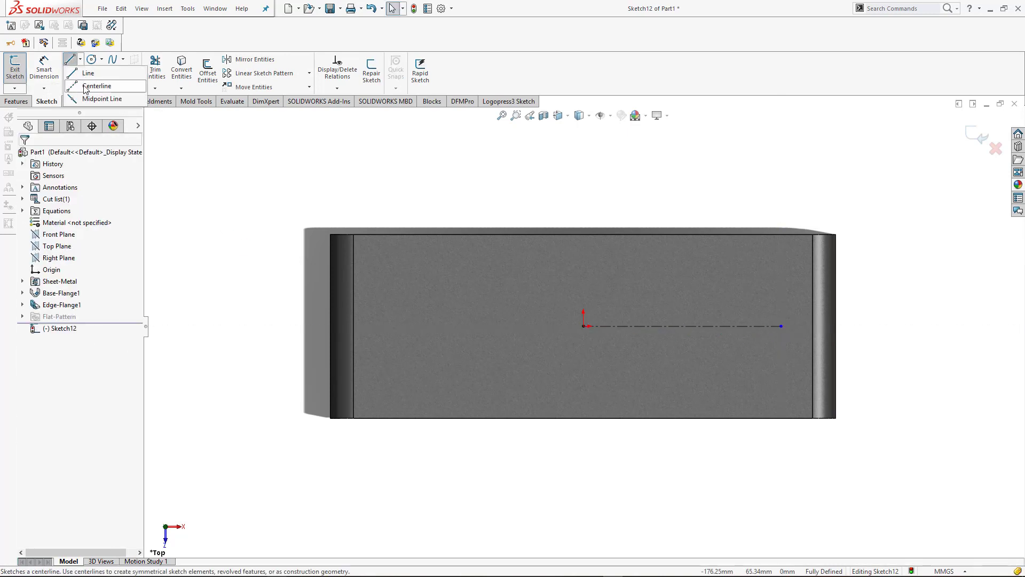
pyautogui.click(86, 86)
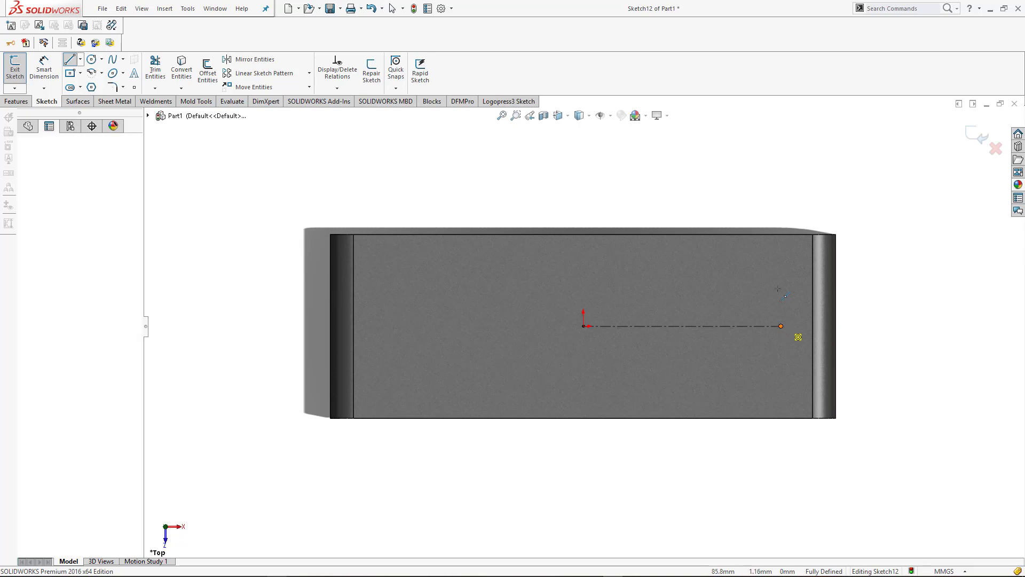
pyautogui.click(782, 325)
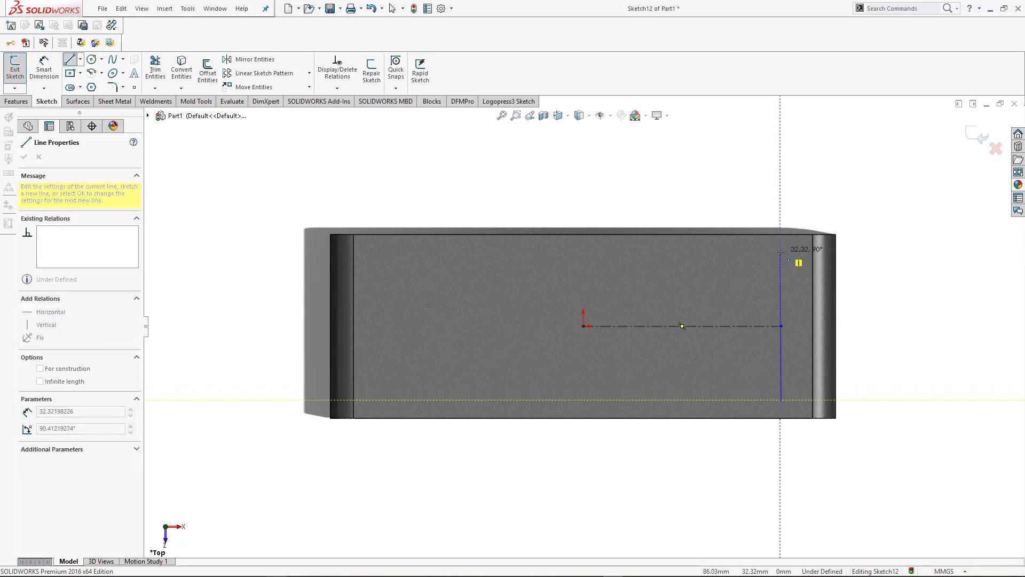
pyautogui.click(781, 252)
pyautogui.press('Escape')
pyautogui.click(782, 268)
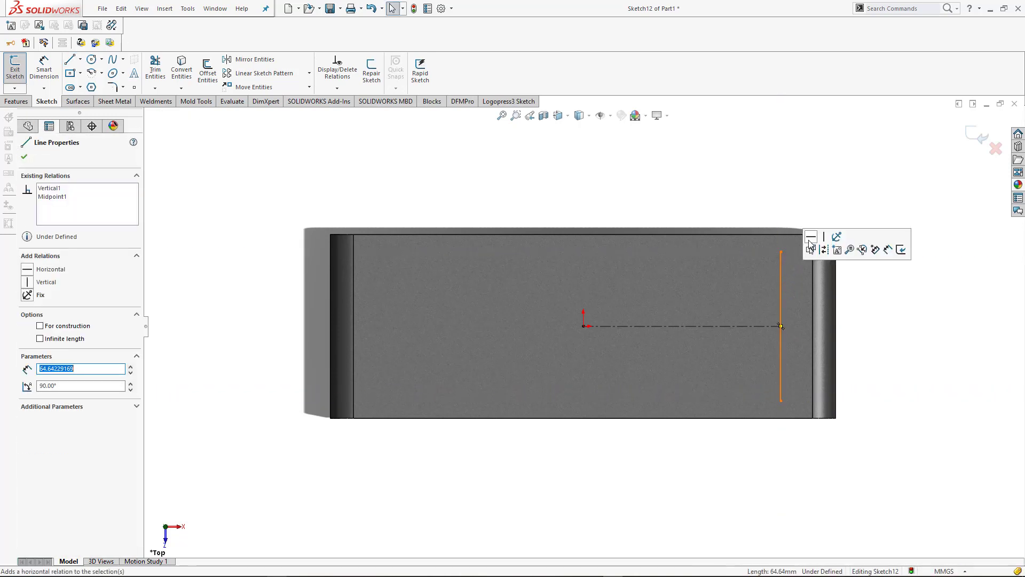
pyautogui.click(795, 199)
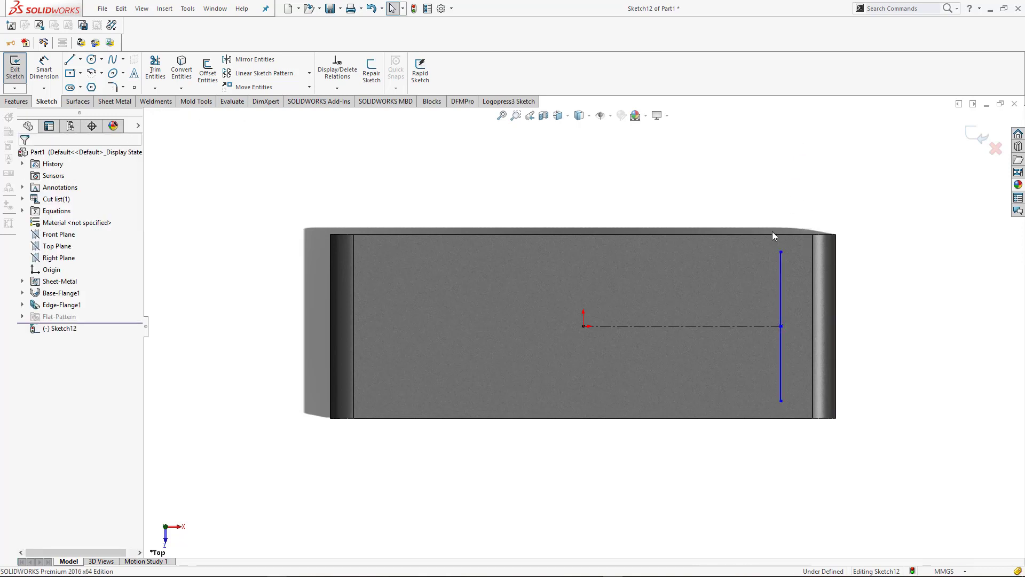
# Dimension the horizontal centerline's length at 85 mm
pyautogui.moveTo(593, 179); pyautogui.dragTo(593, 150, button='right')
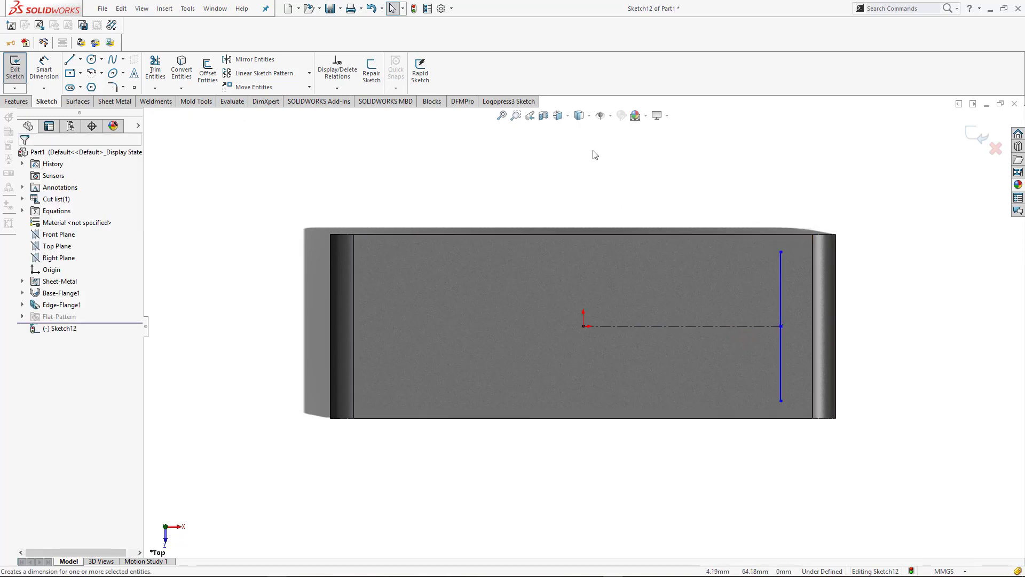
pyautogui.click(719, 331)
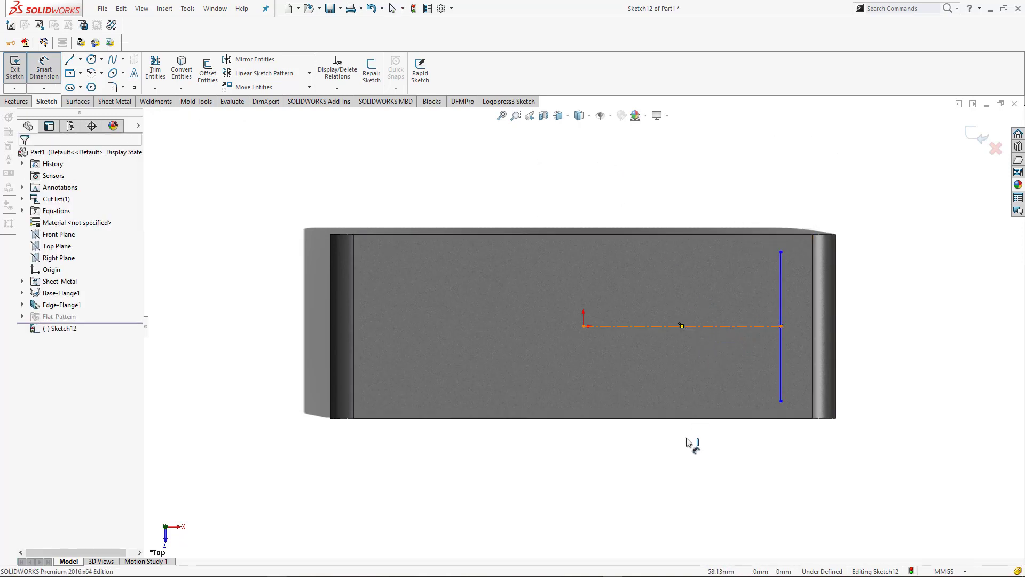
pyautogui.click(693, 453)
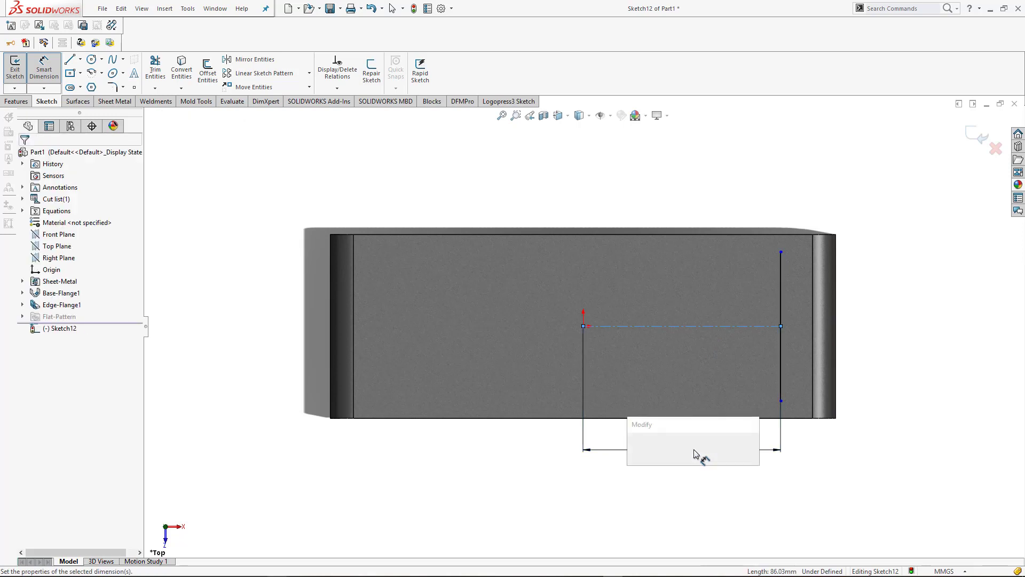
pyautogui.write('85')
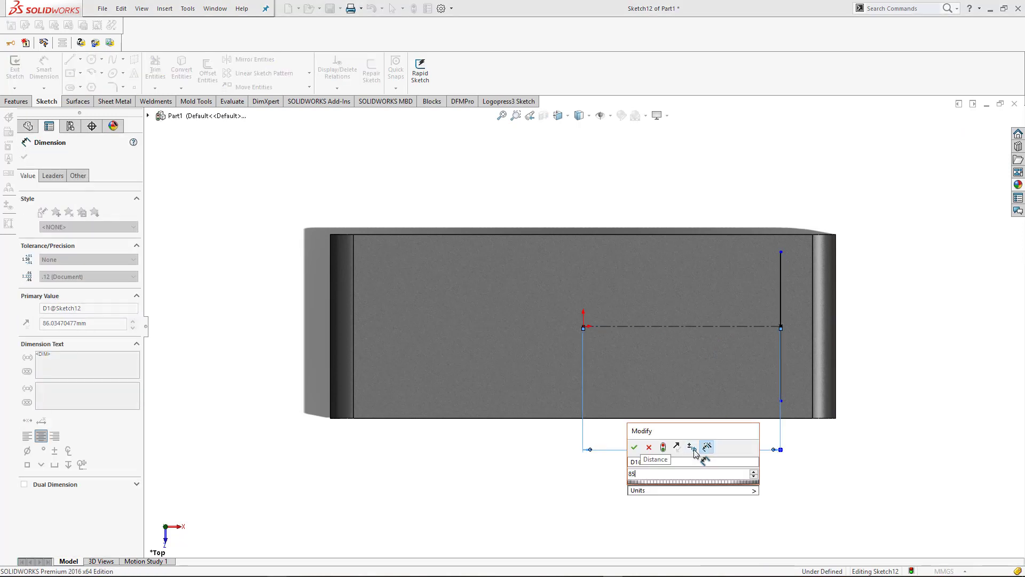
pyautogui.press('Return')
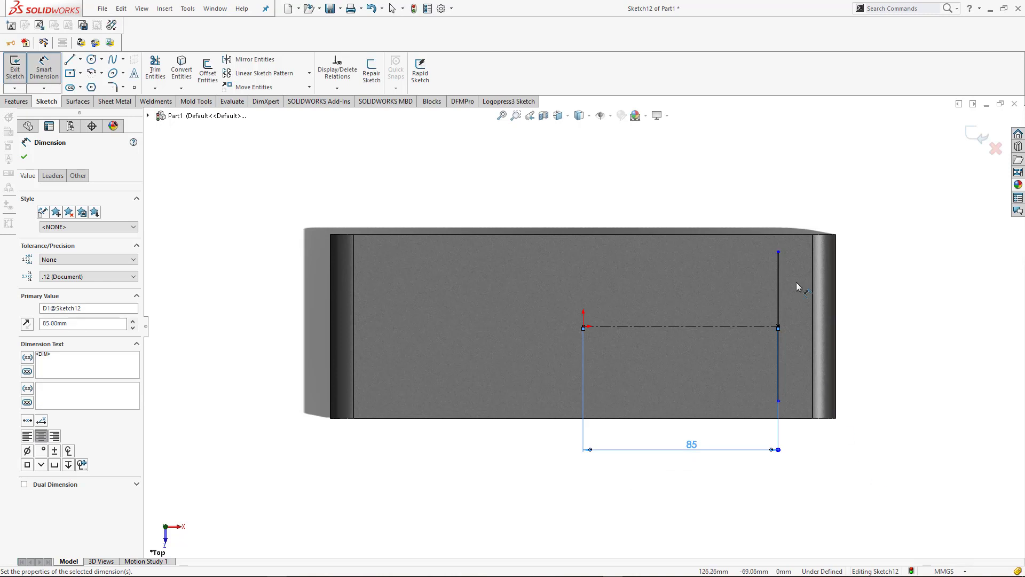
pyautogui.press('Escape')
# Dimension the vertical line's length at 65 mm
pyautogui.click(779, 310)
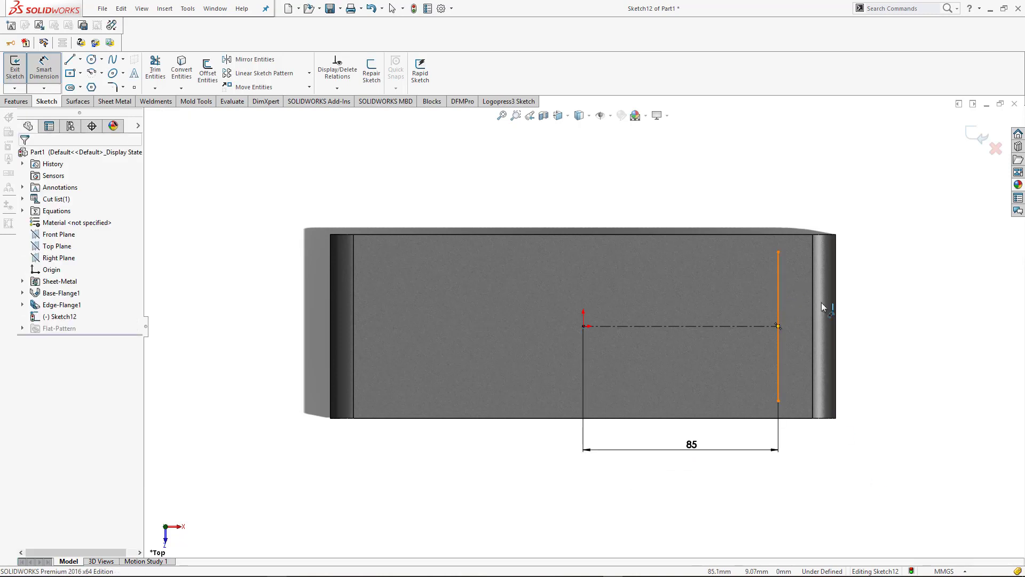
pyautogui.click(879, 324)
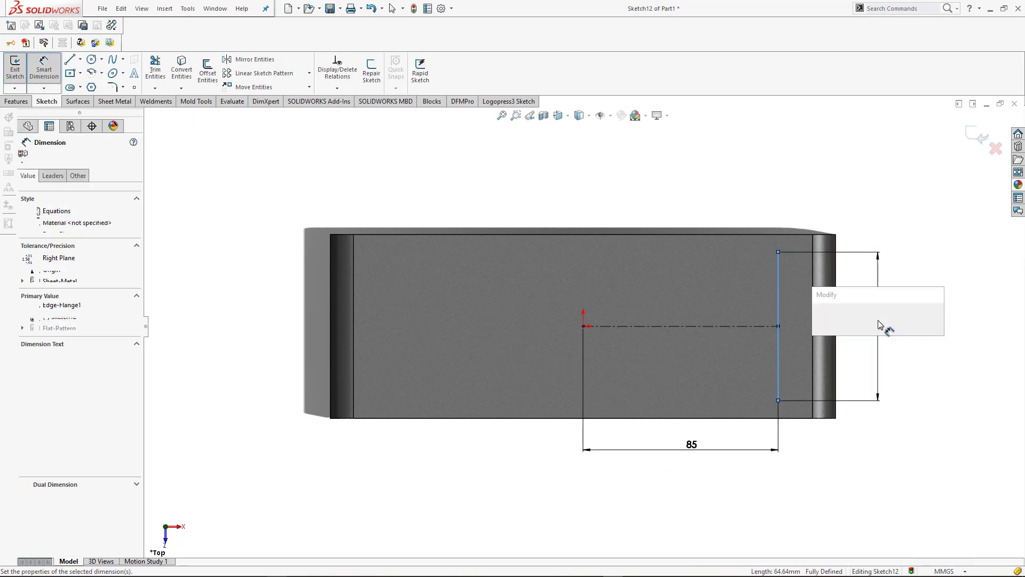
pyautogui.write('60')
pyautogui.press('Return')
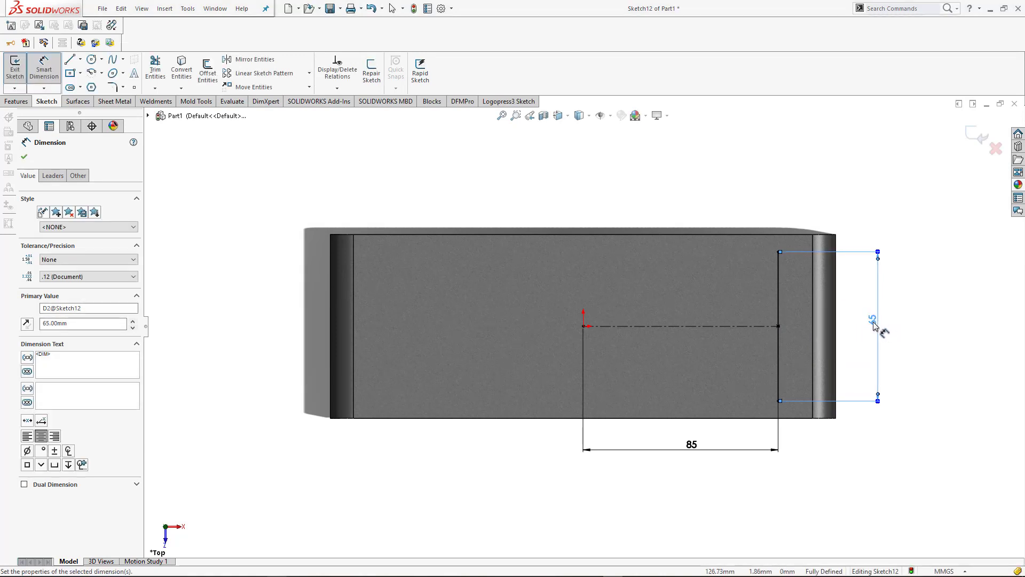
pyautogui.press('Escape')
# Set the vertical line's length dimension to 62 mm and exit the sketch in isometric view
pyautogui.doubleClick(873, 322)
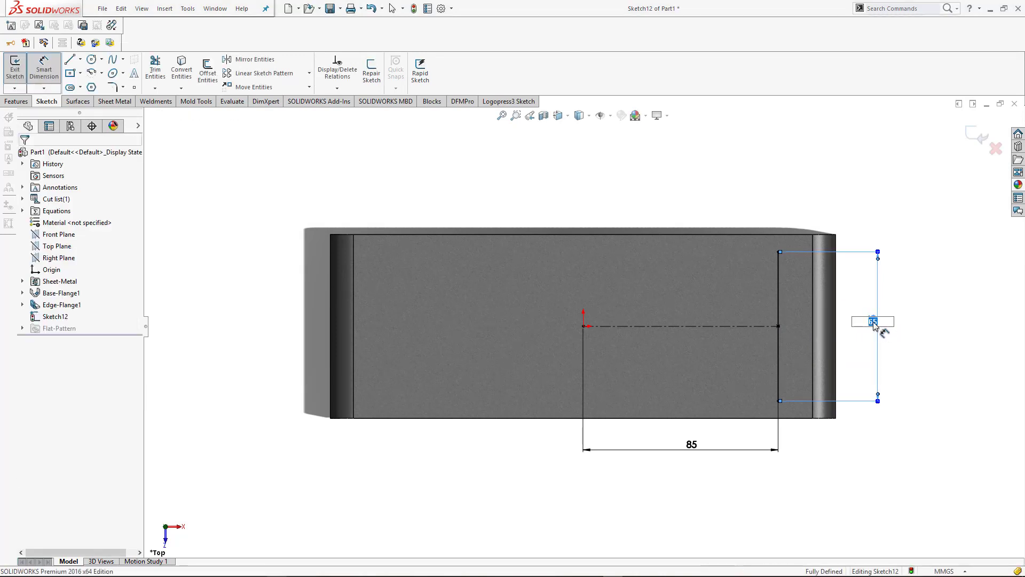
pyautogui.press('Return')
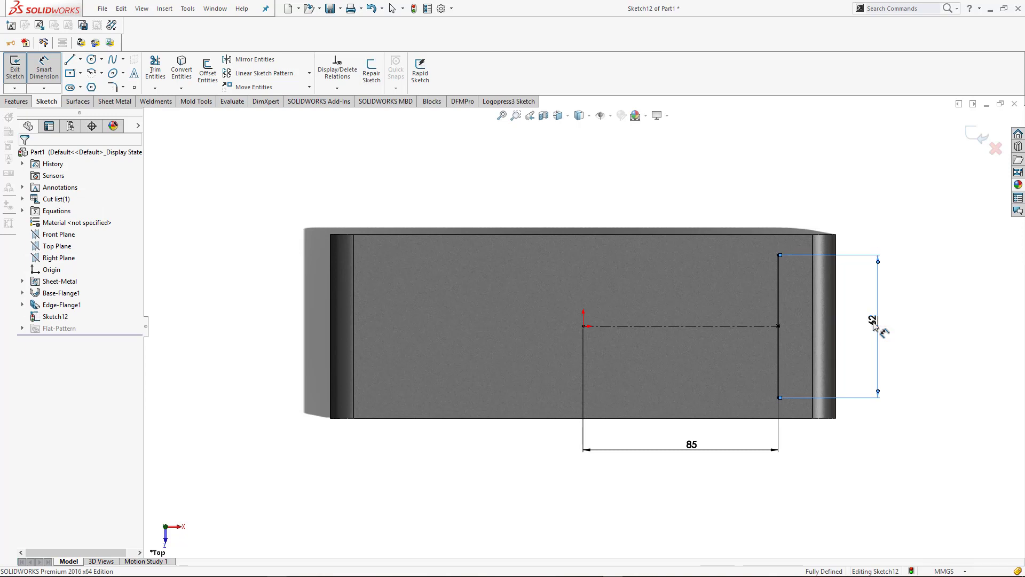
pyautogui.click(951, 397)
pyautogui.hotkey('ctrl', '7')
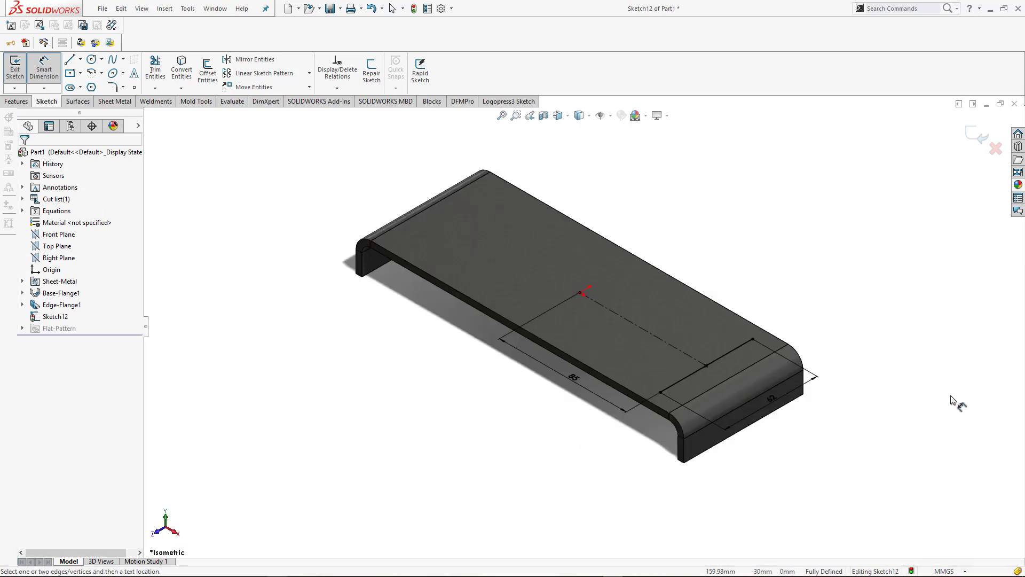
pyautogui.click(982, 136)
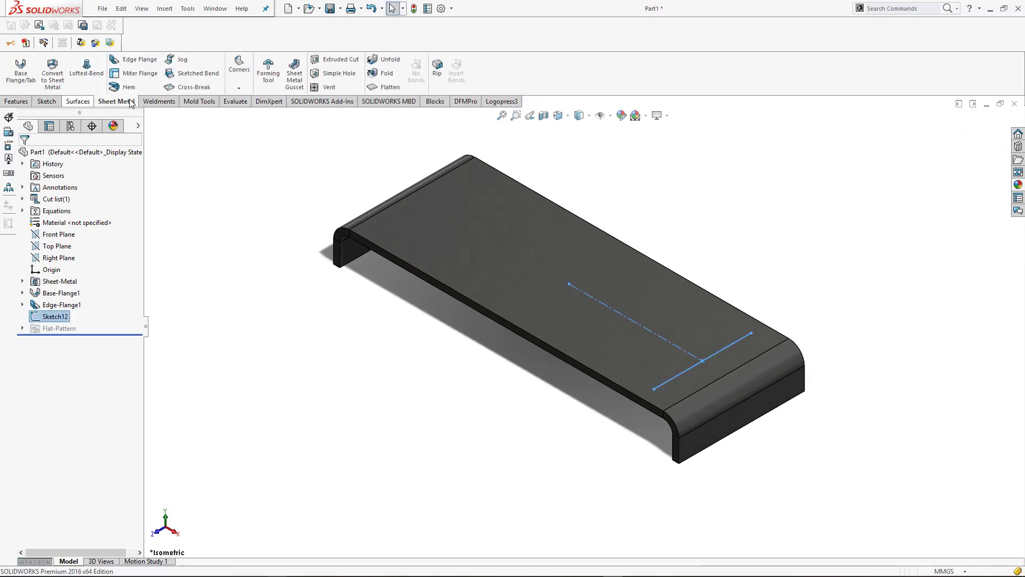
# Start a Hole Wizard dowel hole on the top face and place a hole at each end of the 62 mm line
pyautogui.click(18, 102)
pyautogui.click(196, 75)
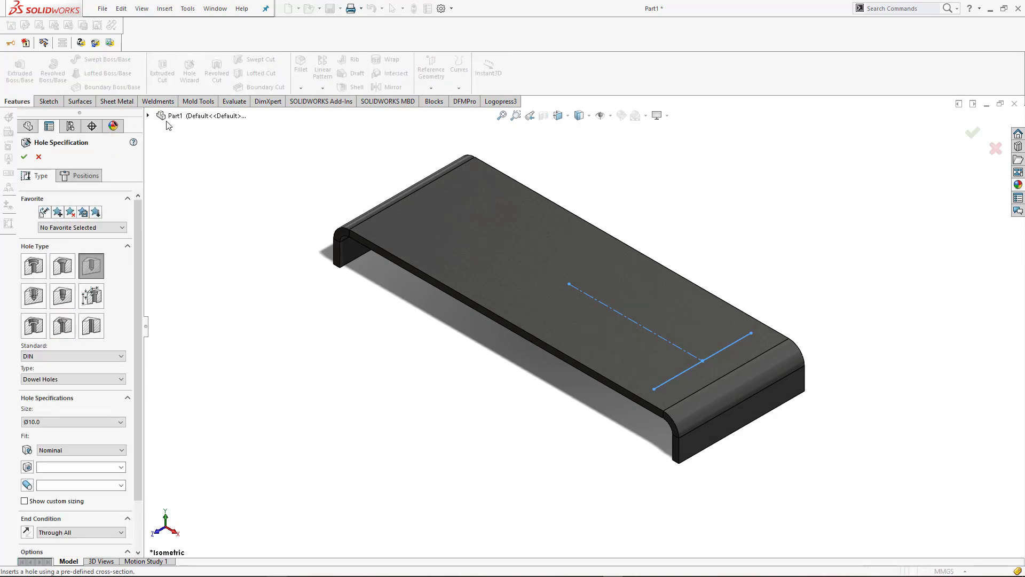
pyautogui.click(93, 181)
pyautogui.click(78, 268)
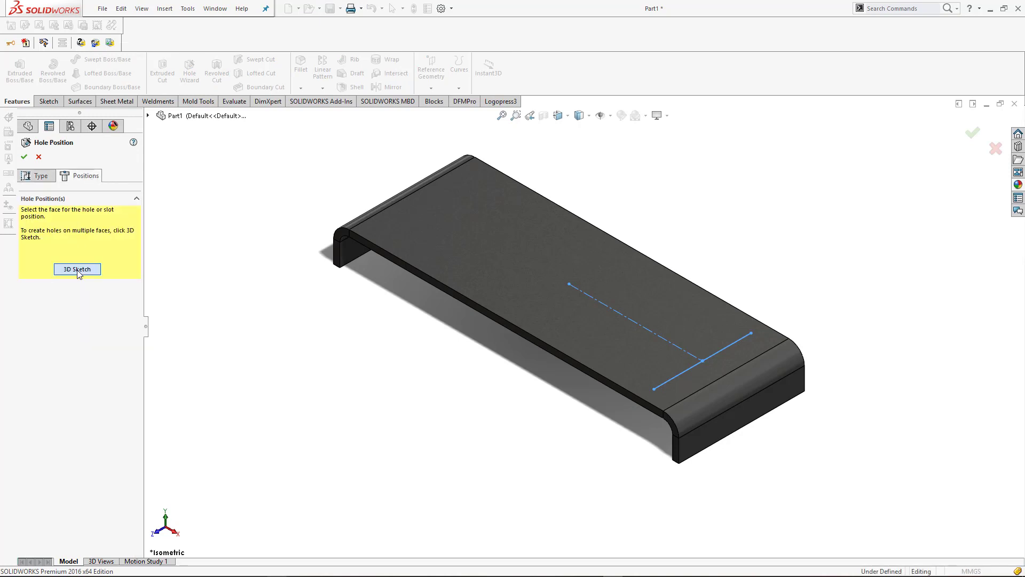
pyautogui.click(751, 333)
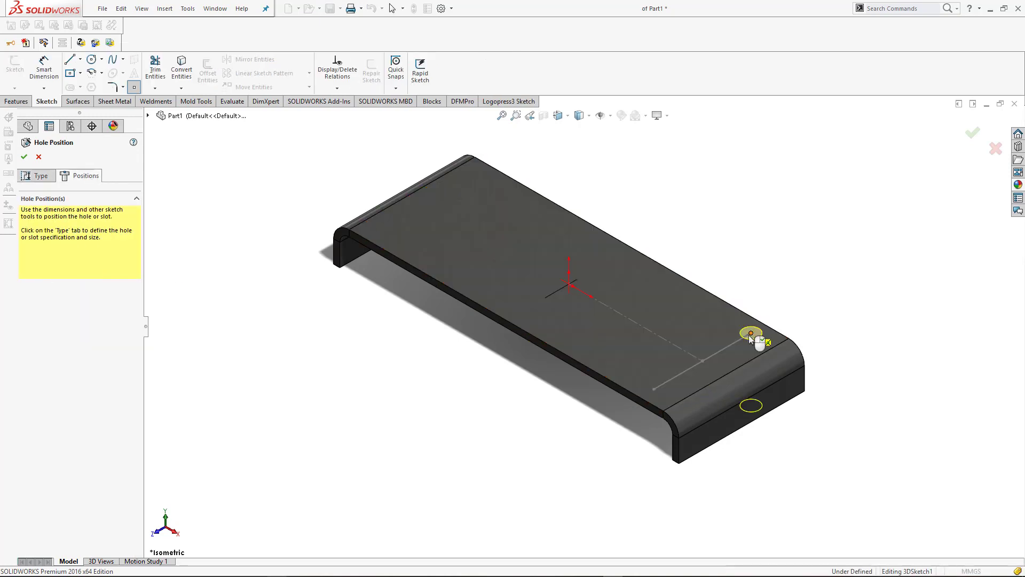
pyautogui.click(653, 389)
# Set the dowel hole size to Ø8.0 and create the two holes
pyautogui.click(32, 180)
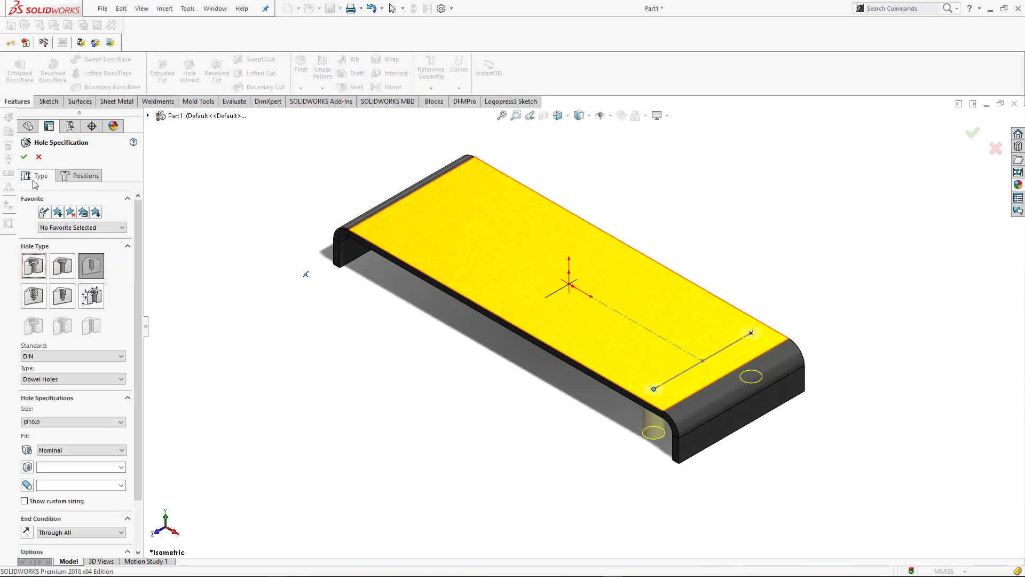
pyautogui.click(81, 426)
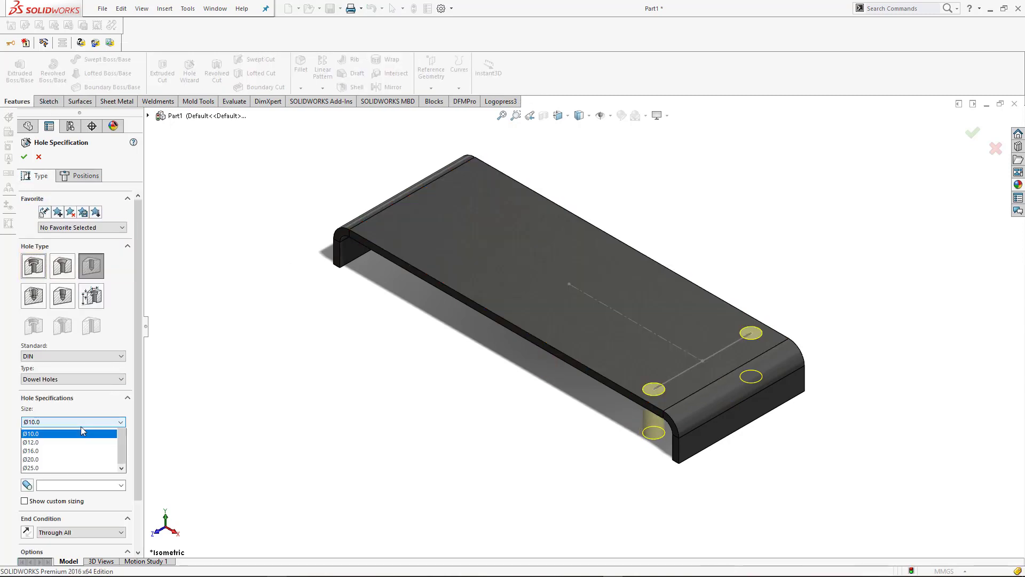
pyautogui.click(43, 473)
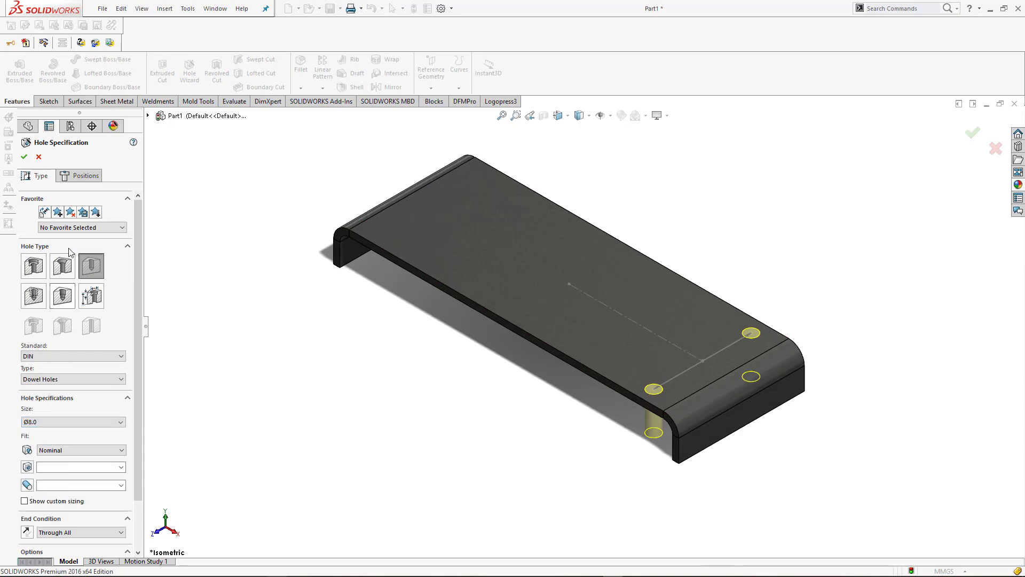
pyautogui.click(24, 156)
pyautogui.press('f')
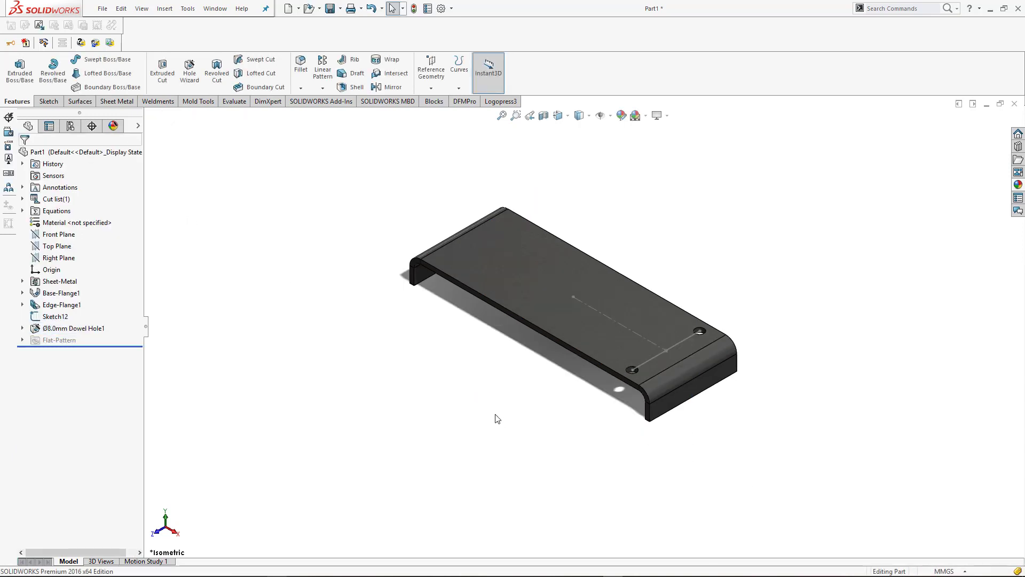
# Hide the layout sketch used to position the two holes
pyautogui.click(683, 339)
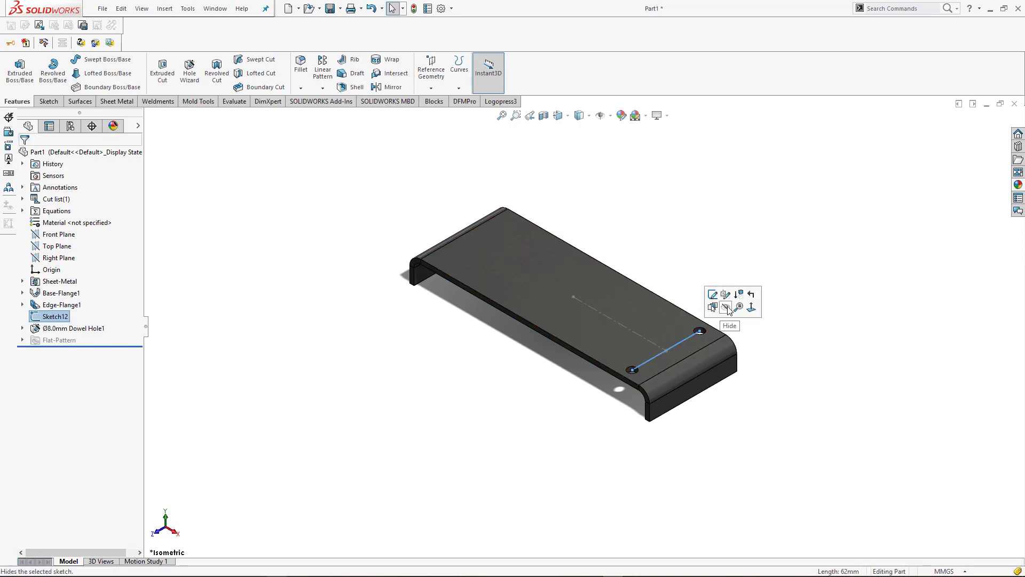
pyautogui.click(728, 312)
pyautogui.scroll(-3, 676, 341)
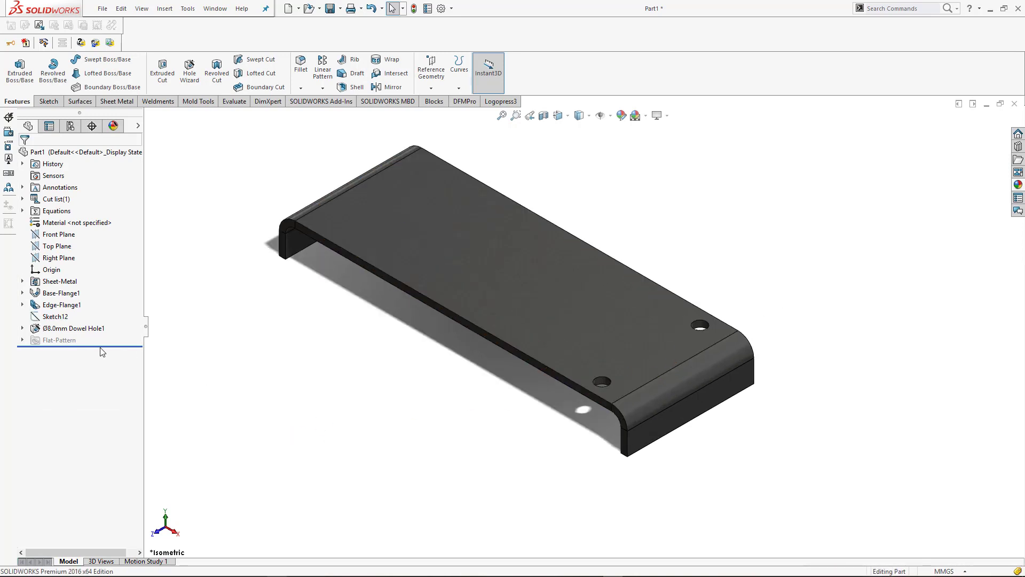
# Start a Mirror of the Ø8.0 mm dowel hole feature and list the part's planes for selection
pyautogui.click(91, 330)
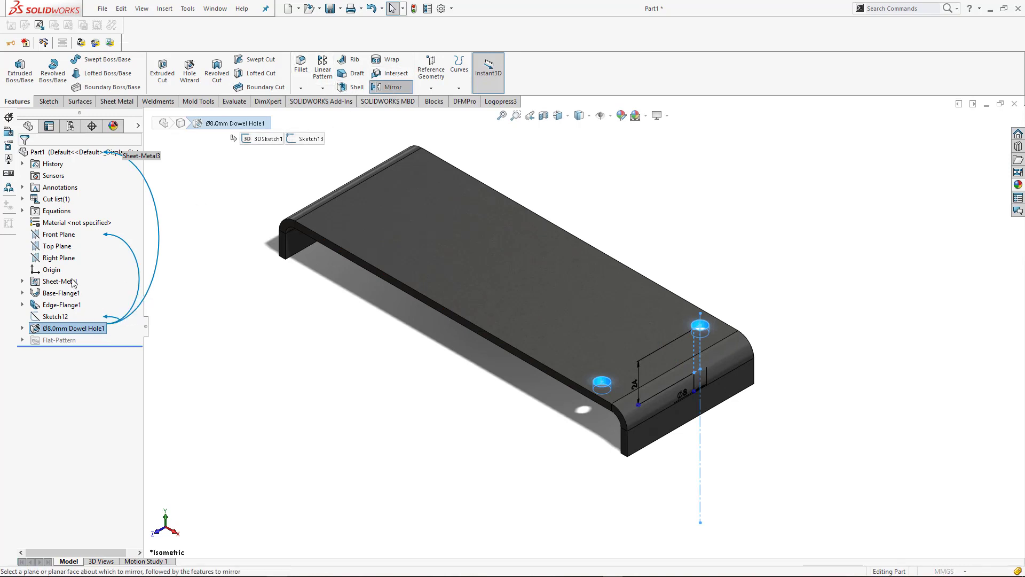
pyautogui.click(390, 87)
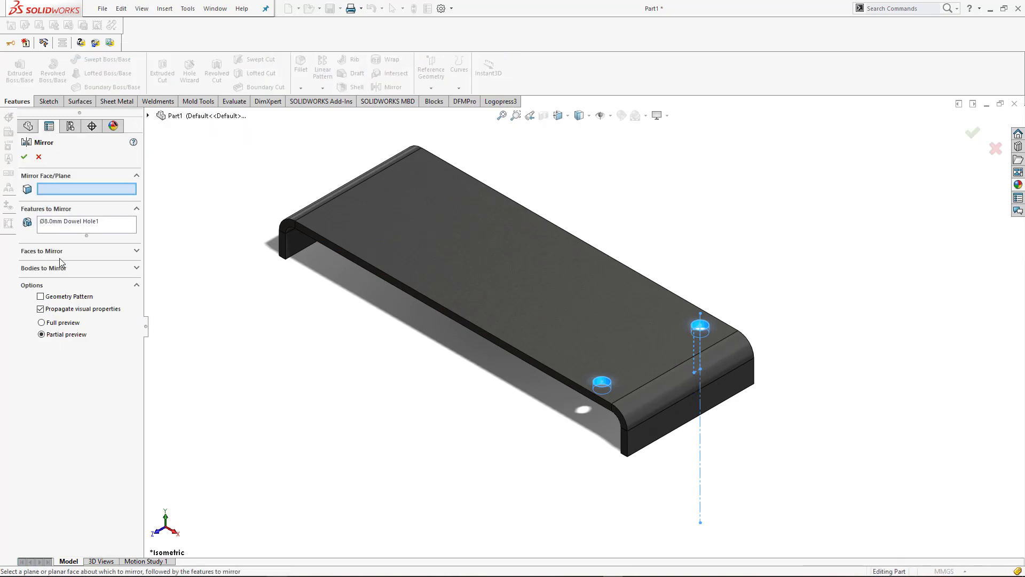
pyautogui.click(148, 116)
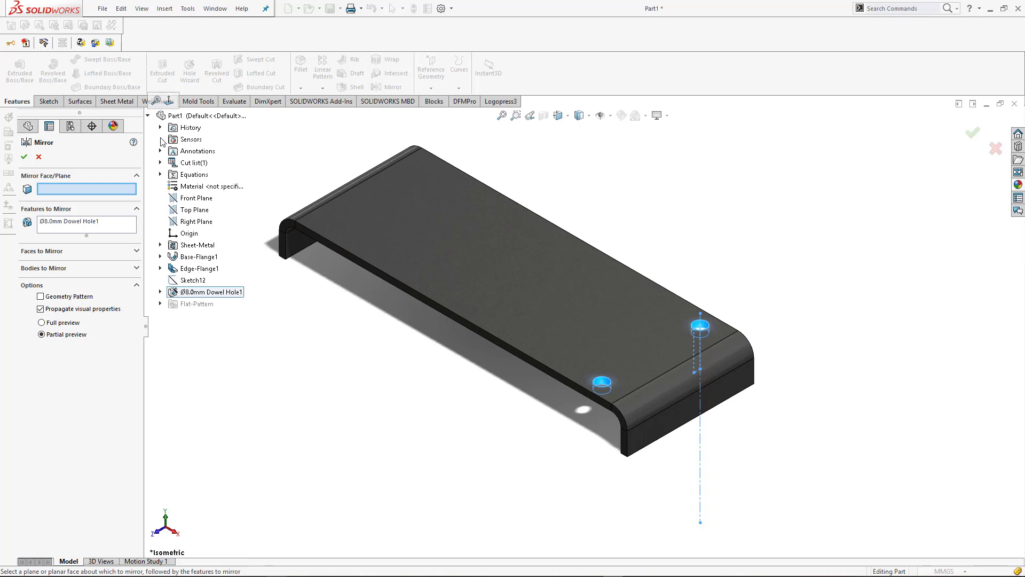
pyautogui.click(184, 210)
pyautogui.click(62, 193)
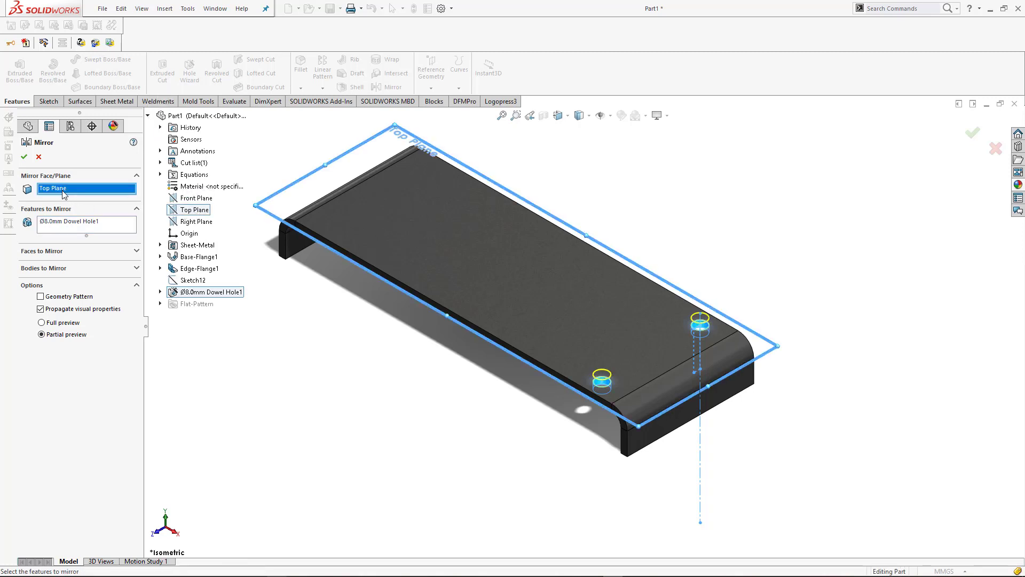
pyautogui.rightClick(62, 194)
pyautogui.click(88, 209)
# Use the part's Right Plane as the mirror plane and create the mirrored dowel holes
pyautogui.click(194, 222)
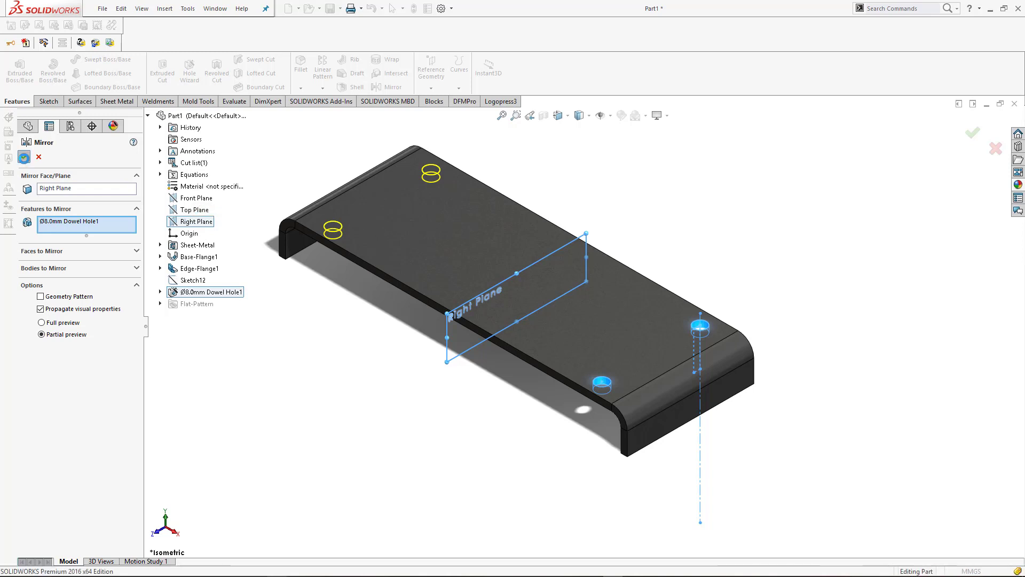
pyautogui.click(24, 157)
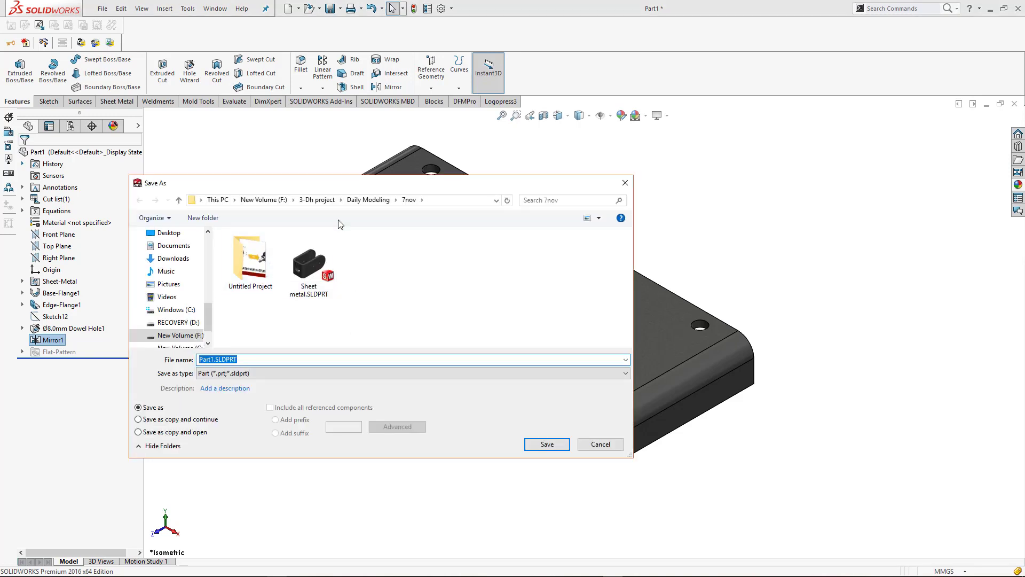
# Save the part as "base plate" in the 8 nov folder inside Daily Modeling
pyautogui.click(366, 199)
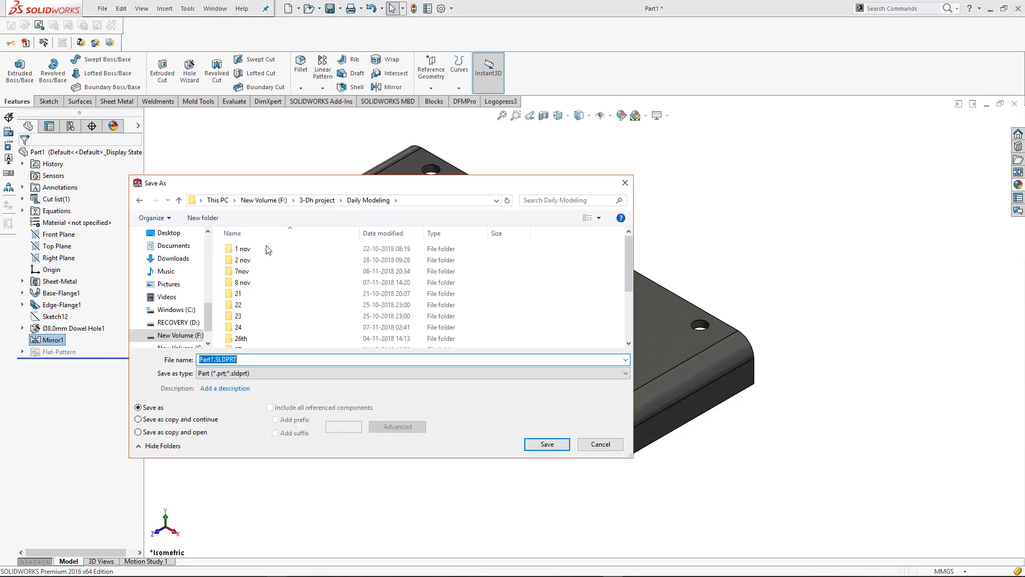
pyautogui.doubleClick(256, 282)
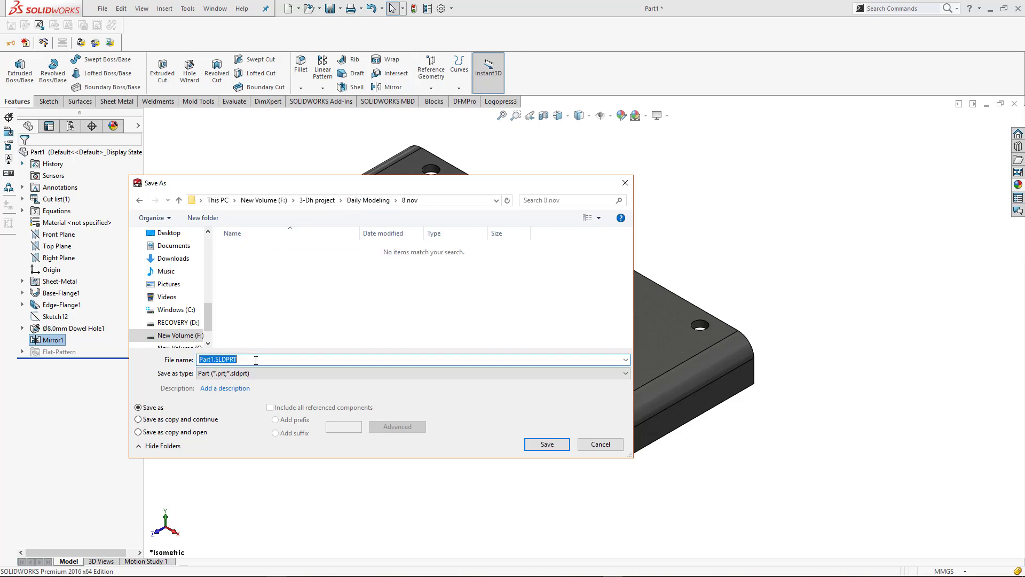
pyautogui.write('base plate')
pyautogui.press('Return')
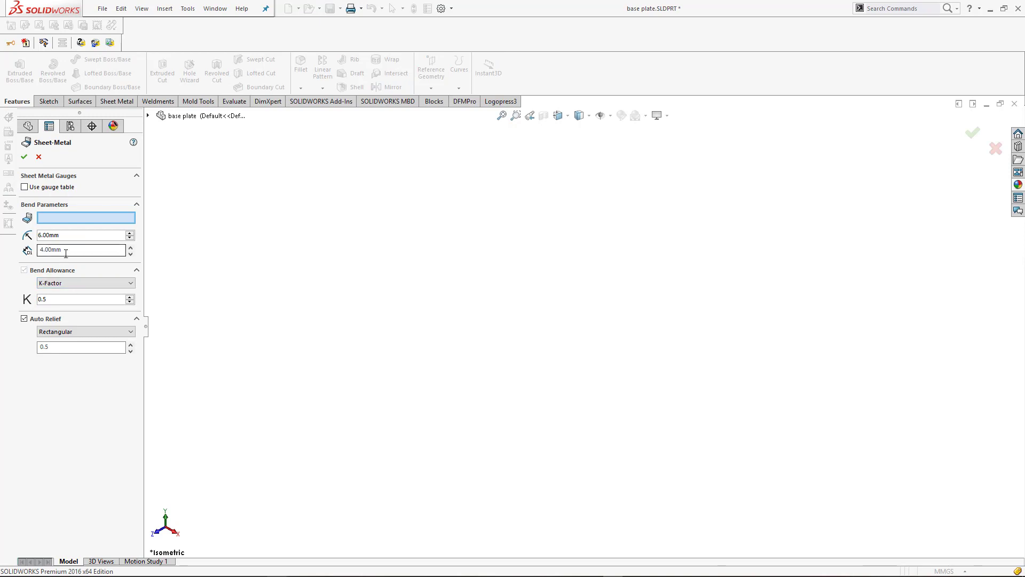
# Set the sheet metal bend radius to 3 mm and save the part
pyautogui.click(70, 246)
pyautogui.doubleClick(67, 233)
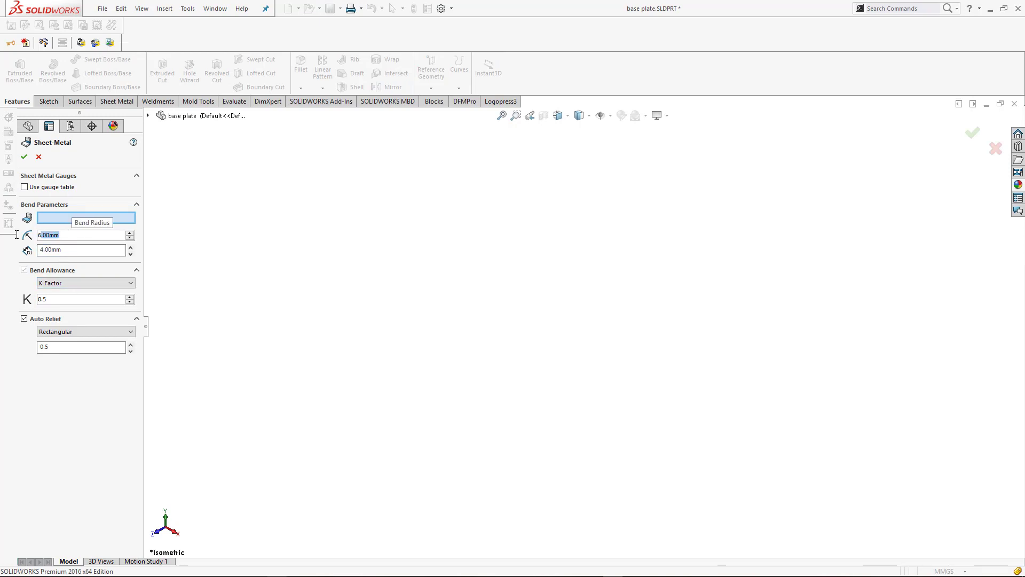
pyautogui.write('3')
pyautogui.press('Return')
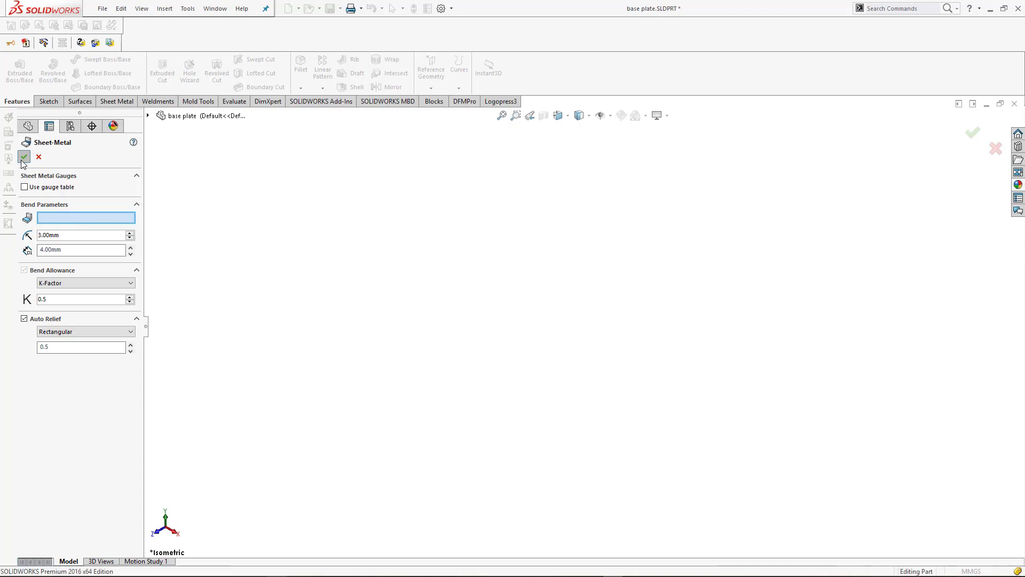
pyautogui.click(23, 157)
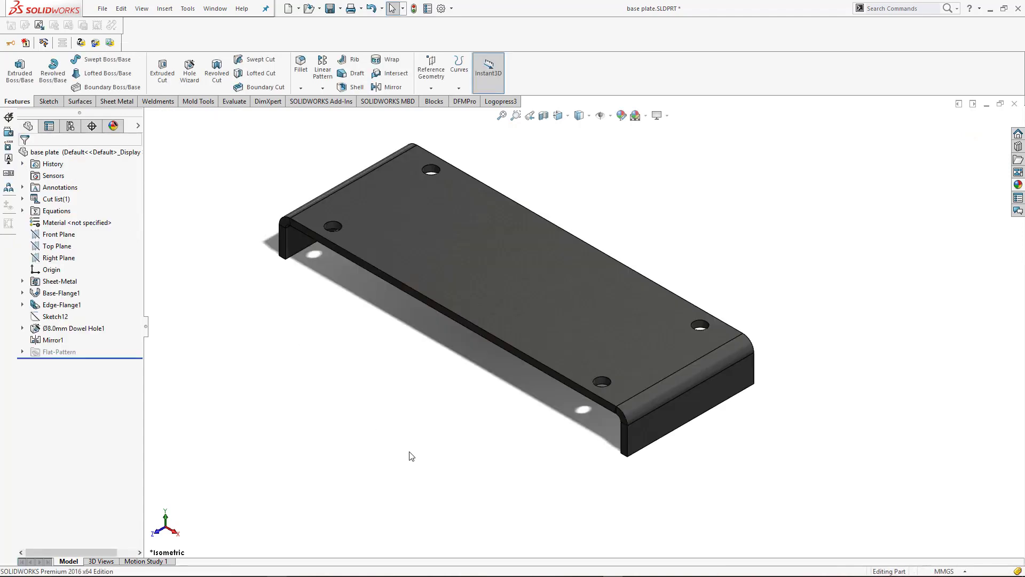
pyautogui.hotkey('ctrl', 's')
# Color the dowel hole and mirrored hole features orange (RGB 232, 113, 8) and save the part
pyautogui.click(52, 328)
pyautogui.click(109, 312)
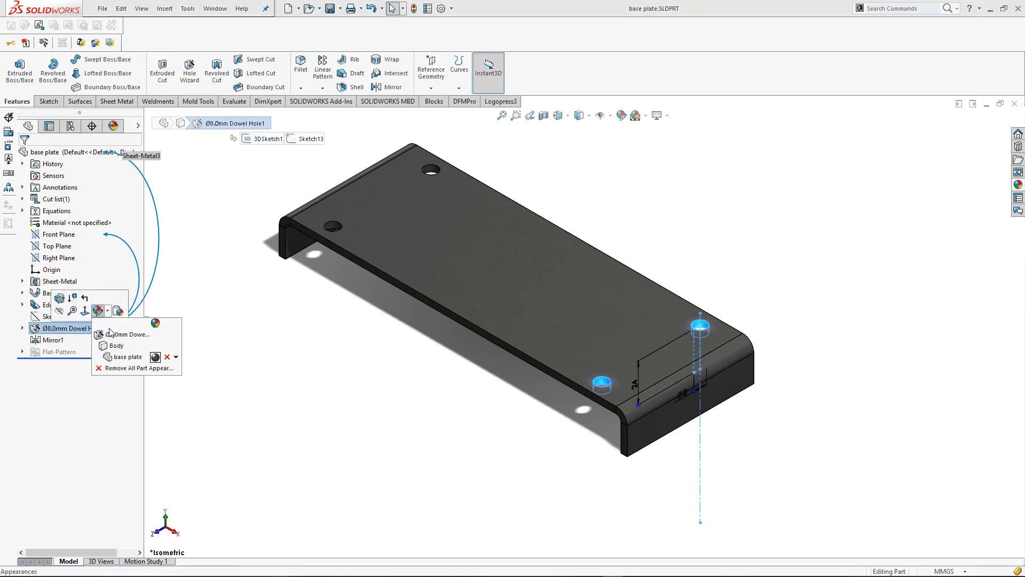
pyautogui.click(108, 335)
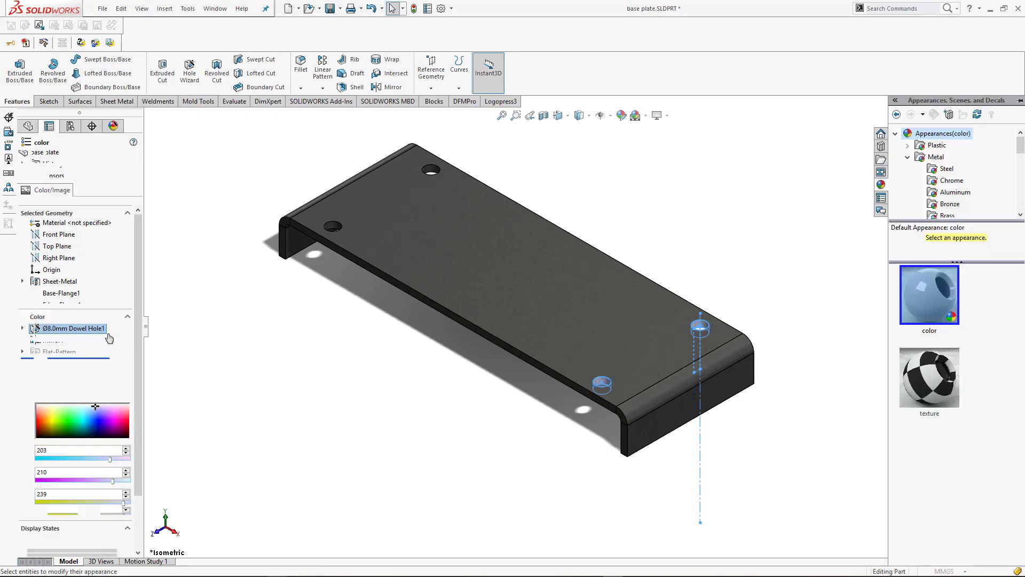
pyautogui.click(61, 377)
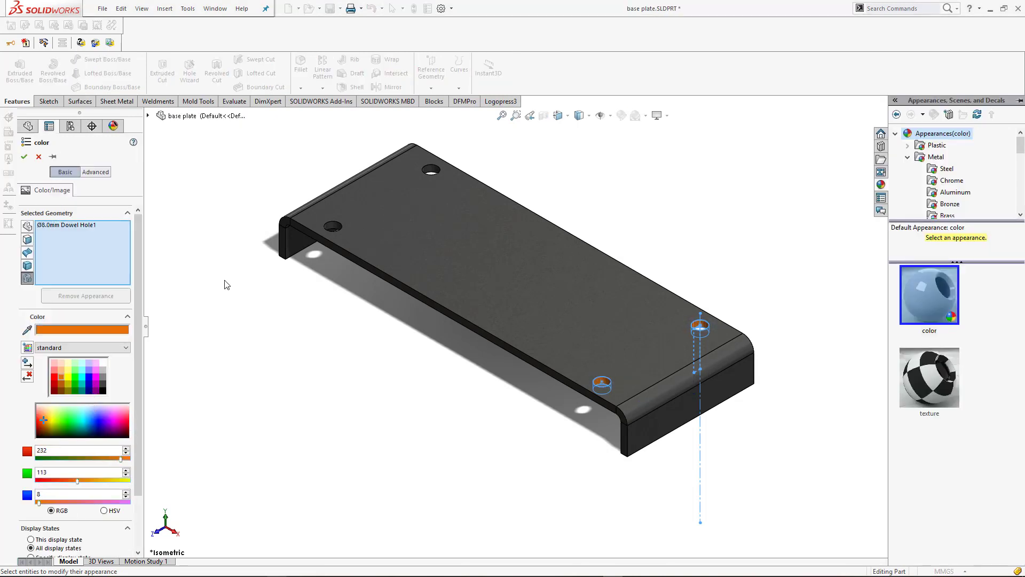
pyautogui.click(332, 229)
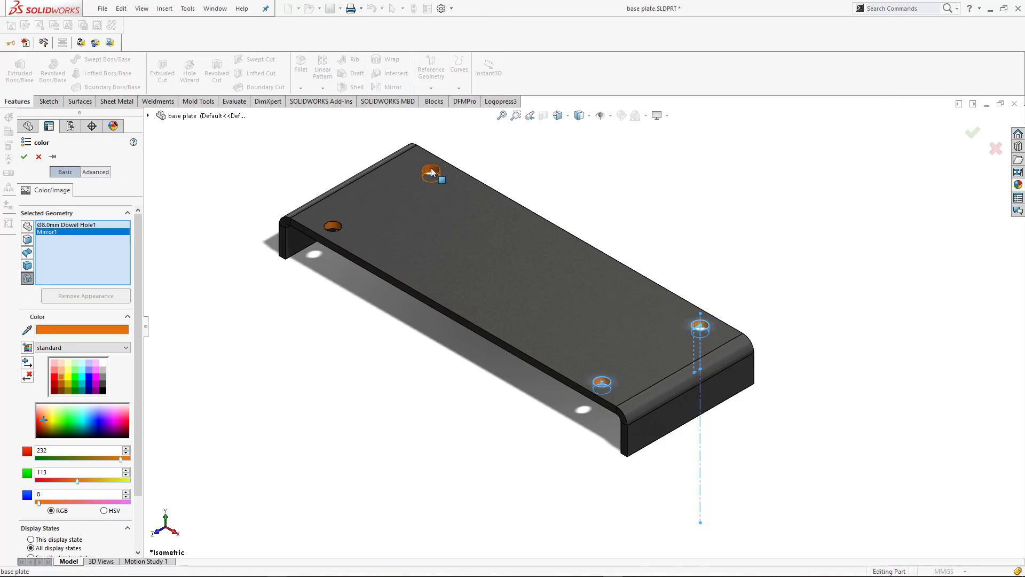
pyautogui.click(24, 157)
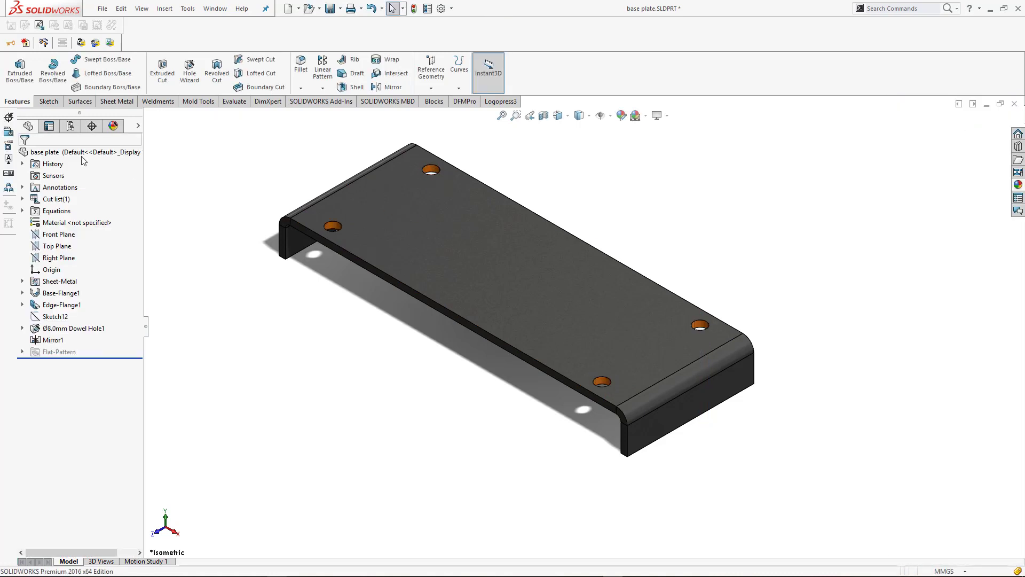
pyautogui.scroll(1, 784, 318)
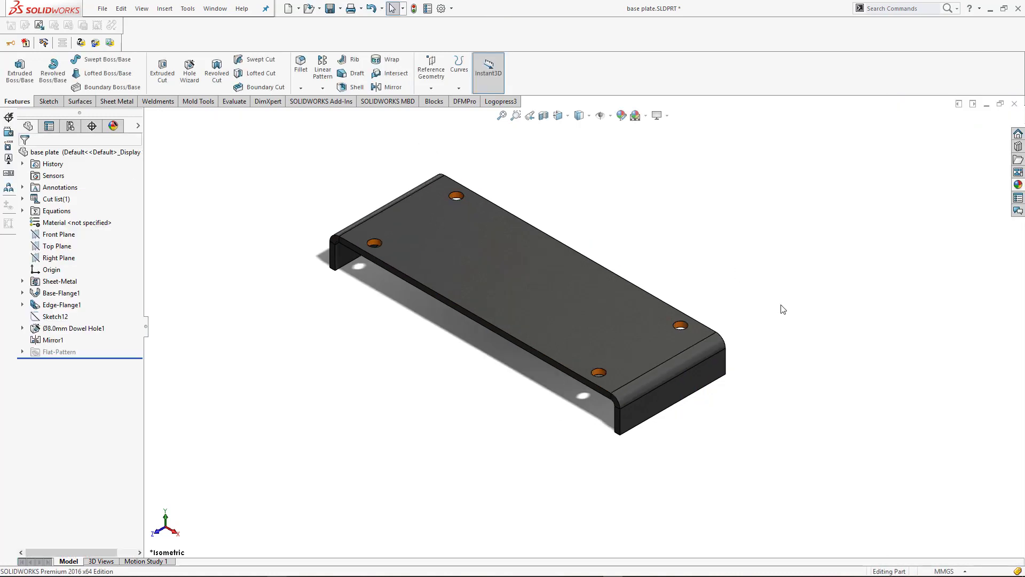
pyautogui.scroll(-1, 285, 194)
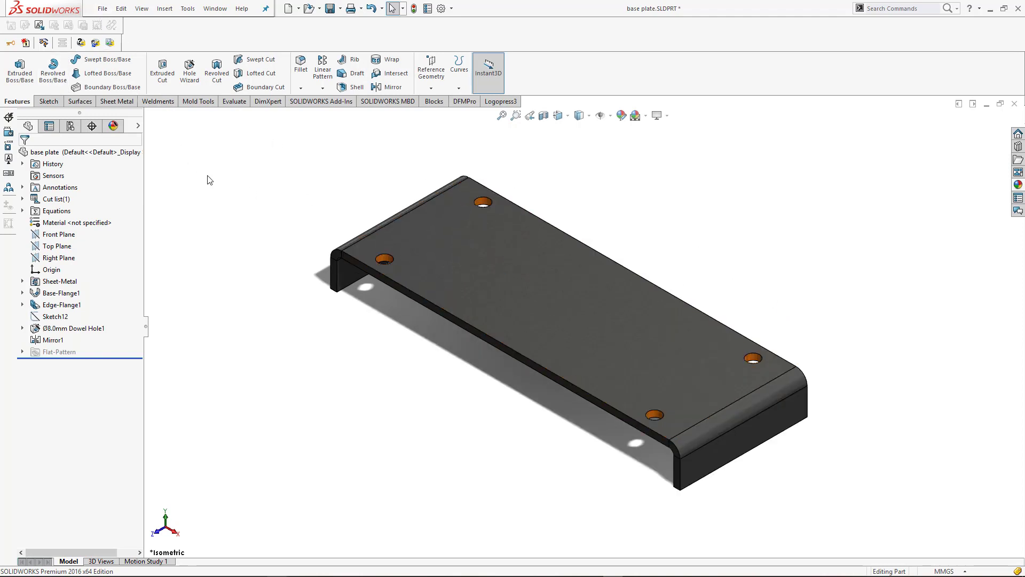
pyautogui.hotkey('ctrl', 's')
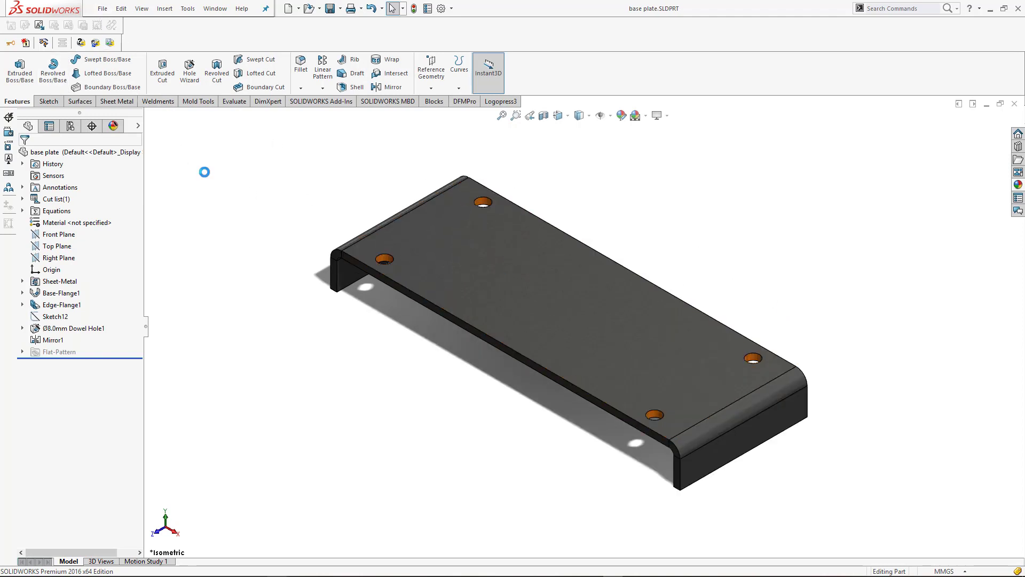
# Make a new assembly from the part and place the base plate in it
pyautogui.click(103, 9)
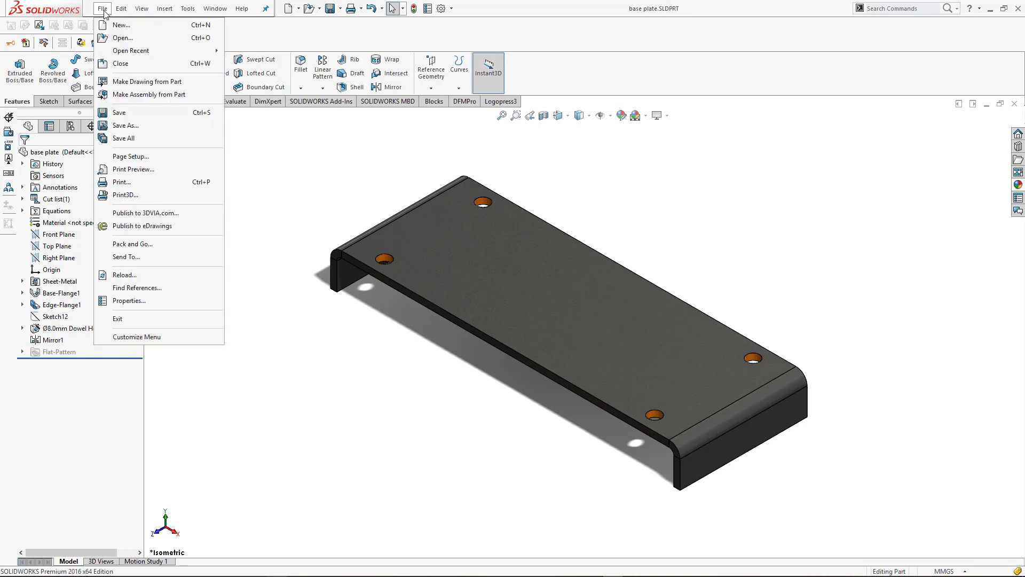
pyautogui.click(137, 94)
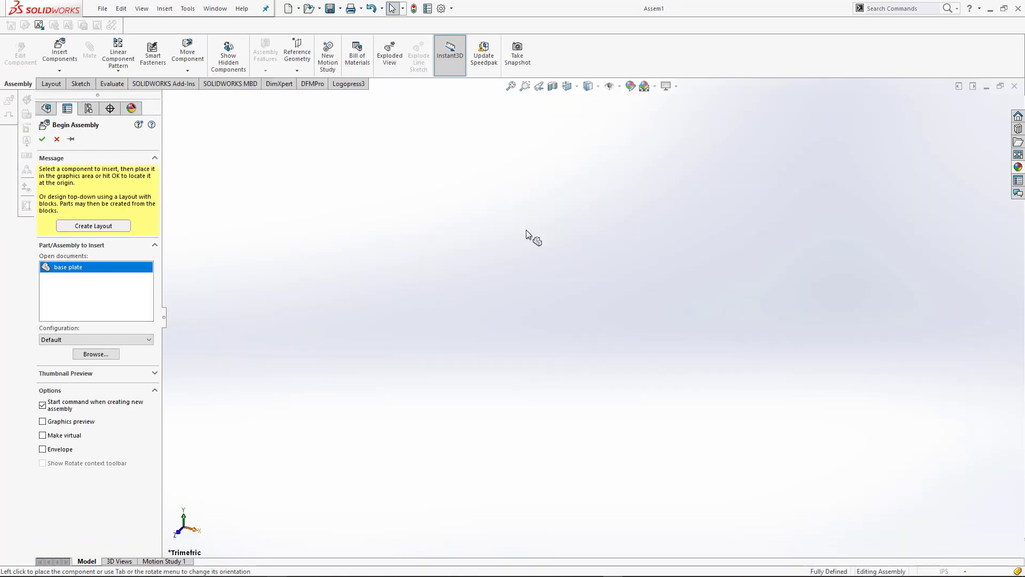
pyautogui.click(502, 253)
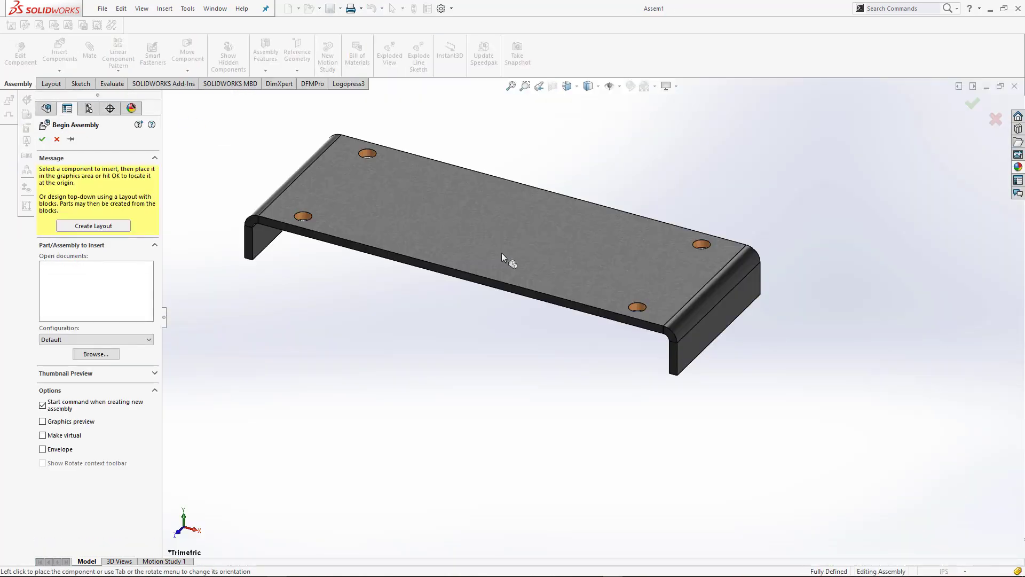
# Apply a plain white scene to the assembly and switch to the isometric view
pyautogui.click(655, 86)
pyautogui.click(657, 115)
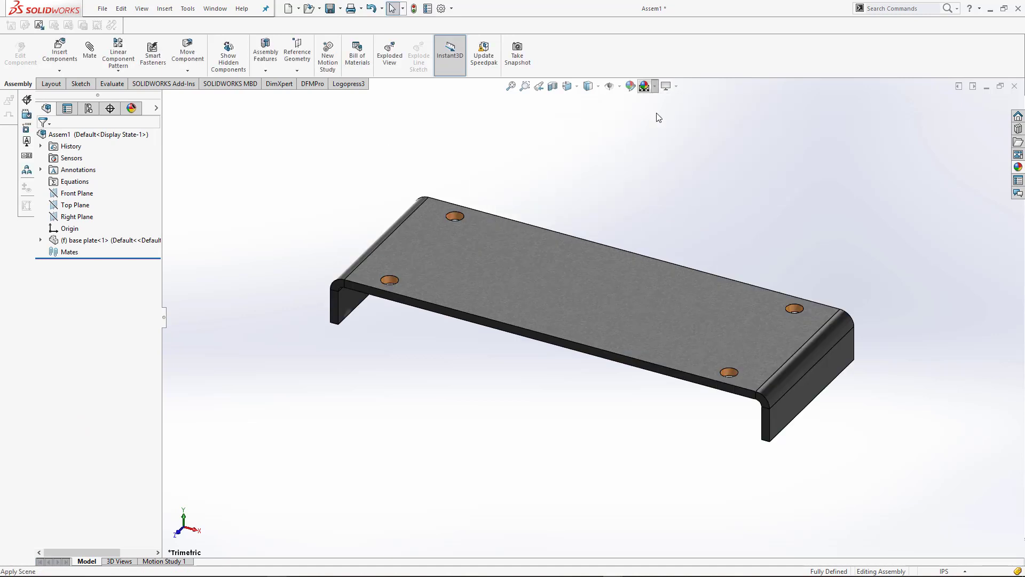
pyautogui.hotkey('ctrl', '7')
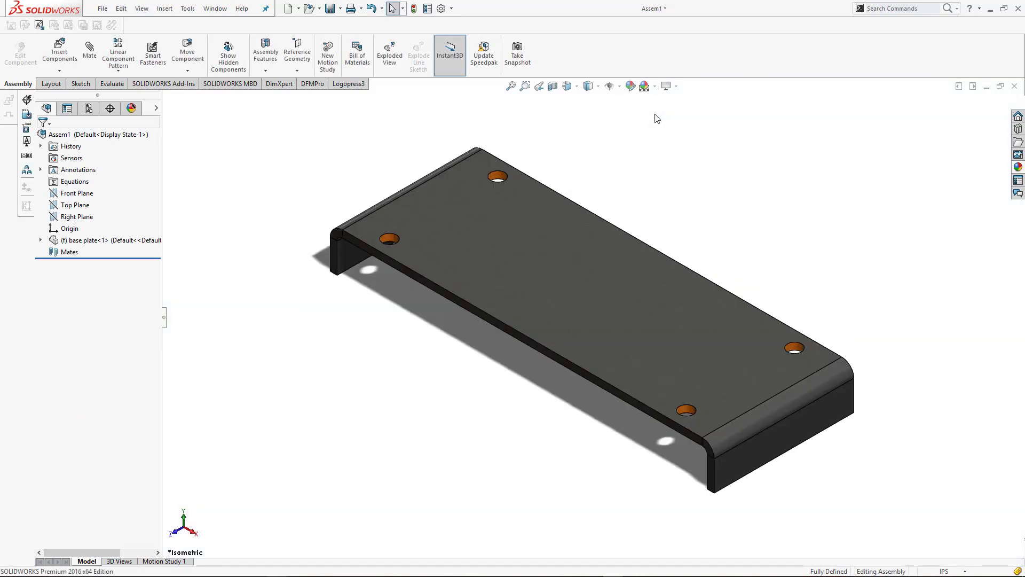
# Change the fixed base plate component to floating
pyautogui.click(74, 241)
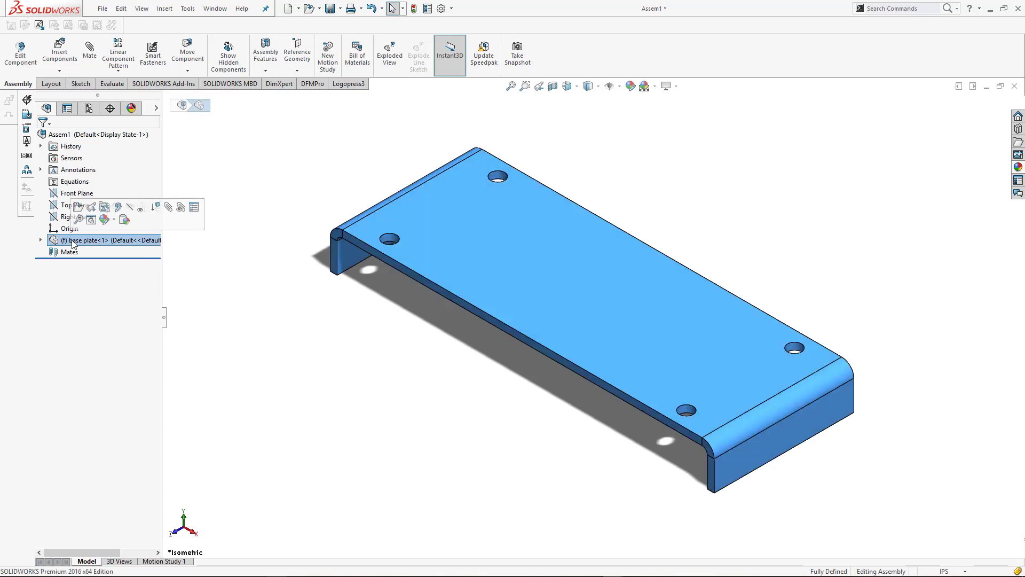
pyautogui.rightClick(74, 241)
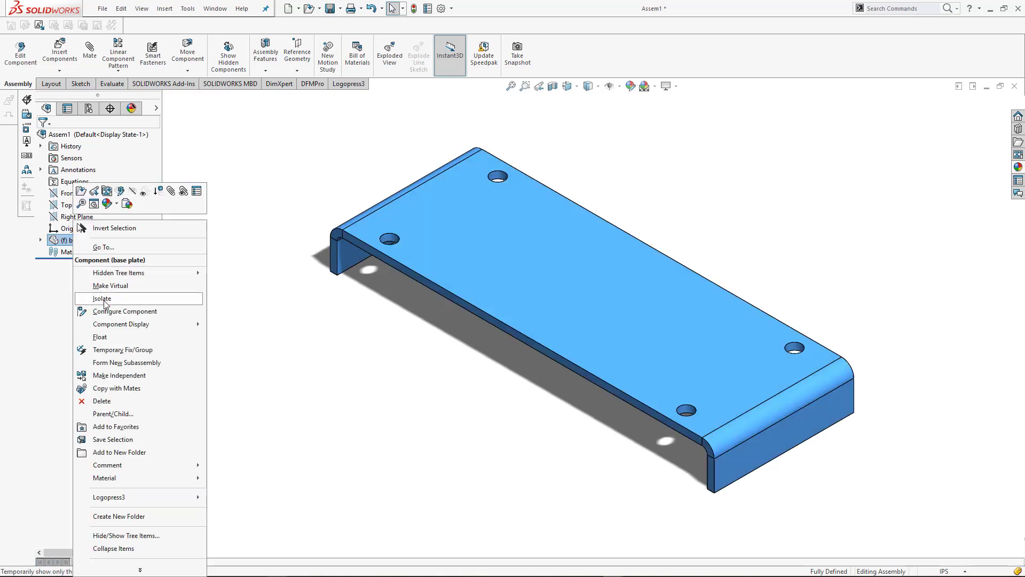
pyautogui.click(111, 338)
# Add a coincident mate between the base plate's Top Plane and the assembly's Top Plane
pyautogui.click(41, 241)
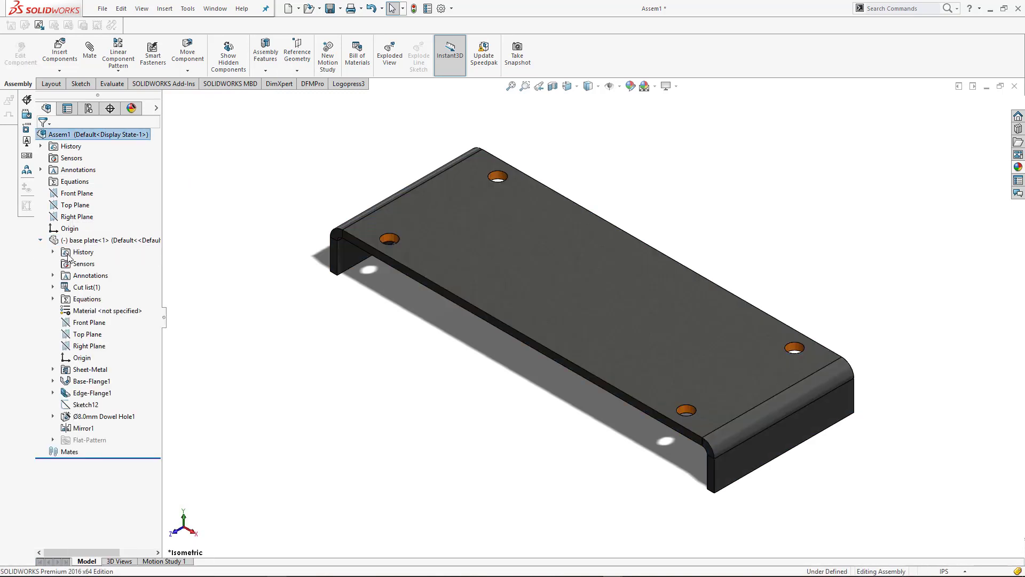
pyautogui.click(95, 334)
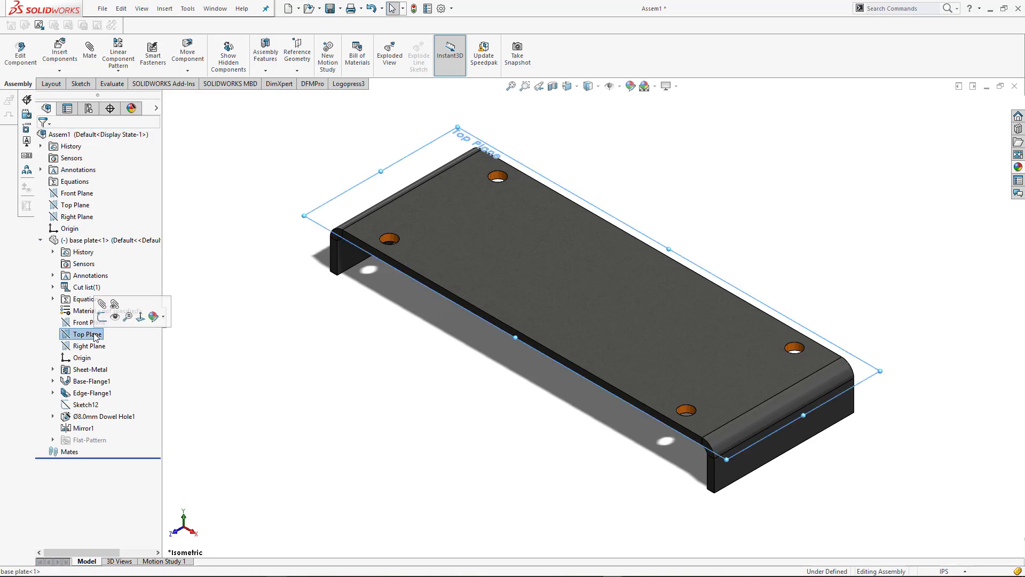
pyautogui.keyDown('ctrl'); pyautogui.click(78, 207); pyautogui.keyUp('ctrl')
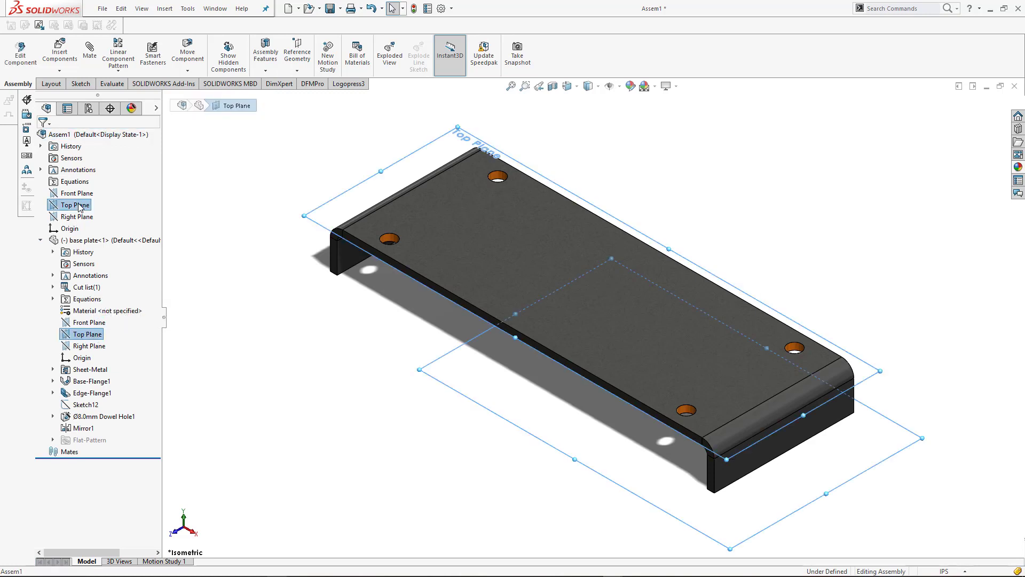
pyautogui.click(89, 51)
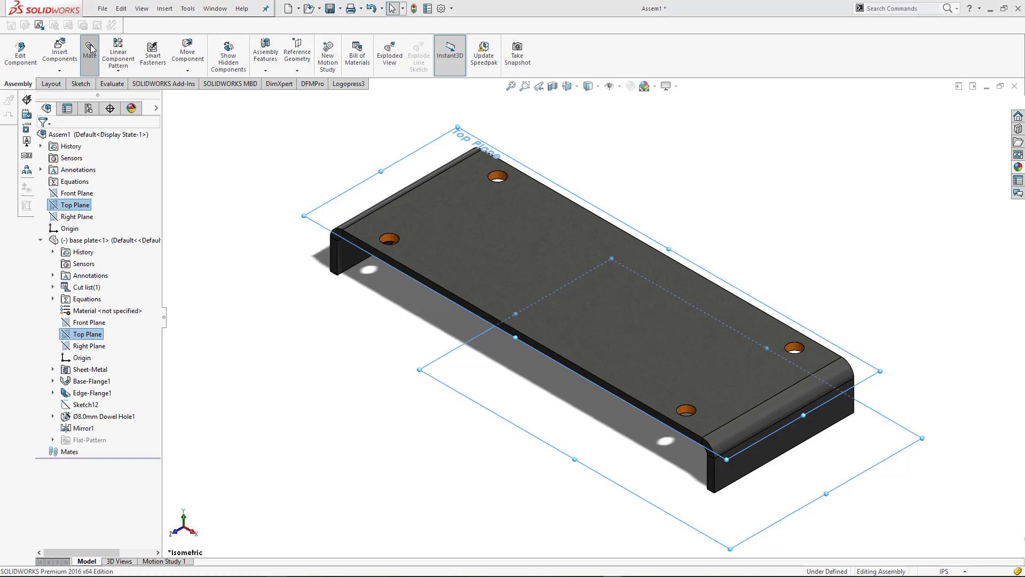
pyautogui.click(536, 315)
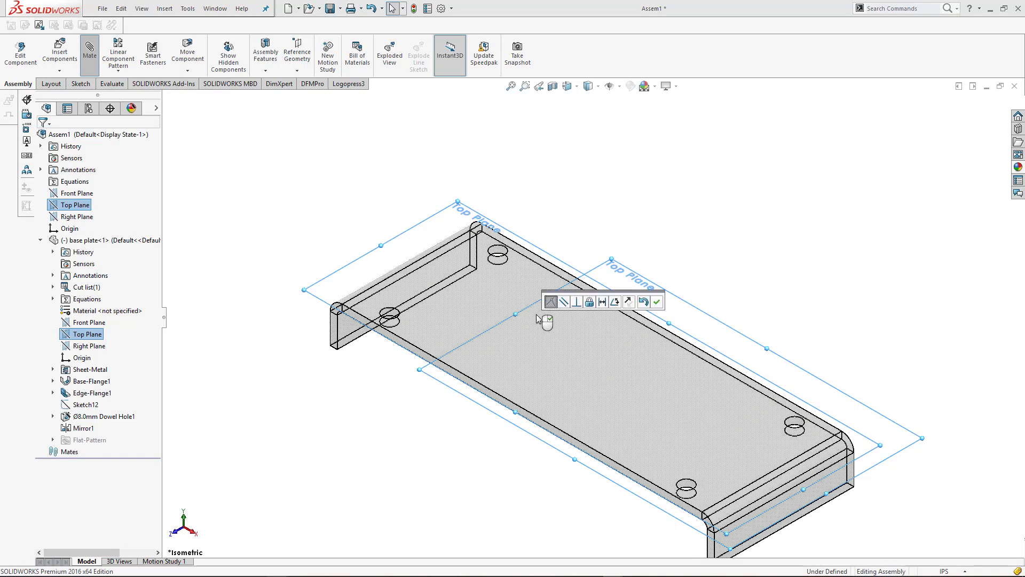
pyautogui.click(657, 301)
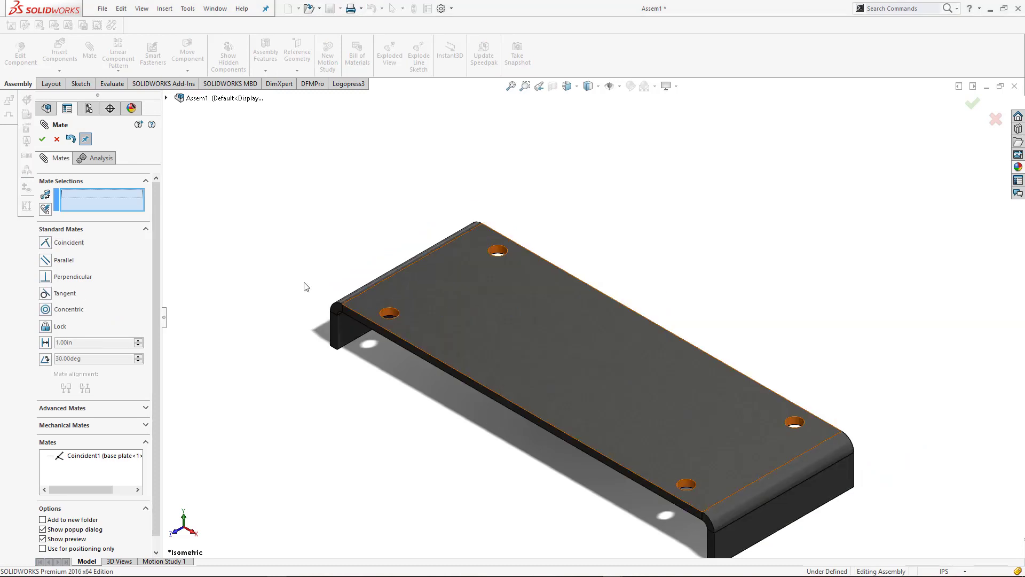
# Add a coincident mate between the assembly's Right Plane and the base plate's Right Plane
pyautogui.click(167, 98)
pyautogui.click(217, 182)
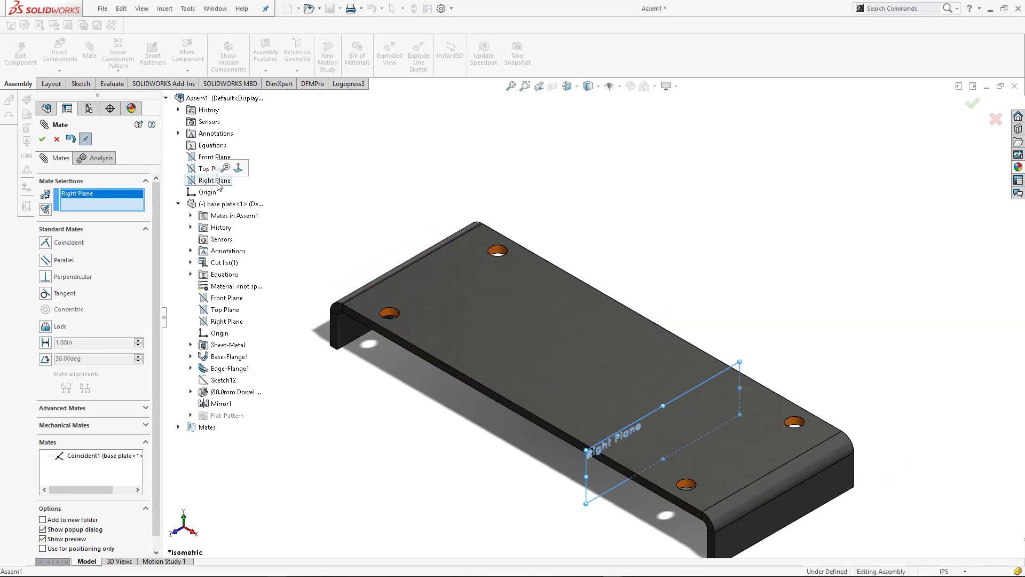
pyautogui.click(228, 322)
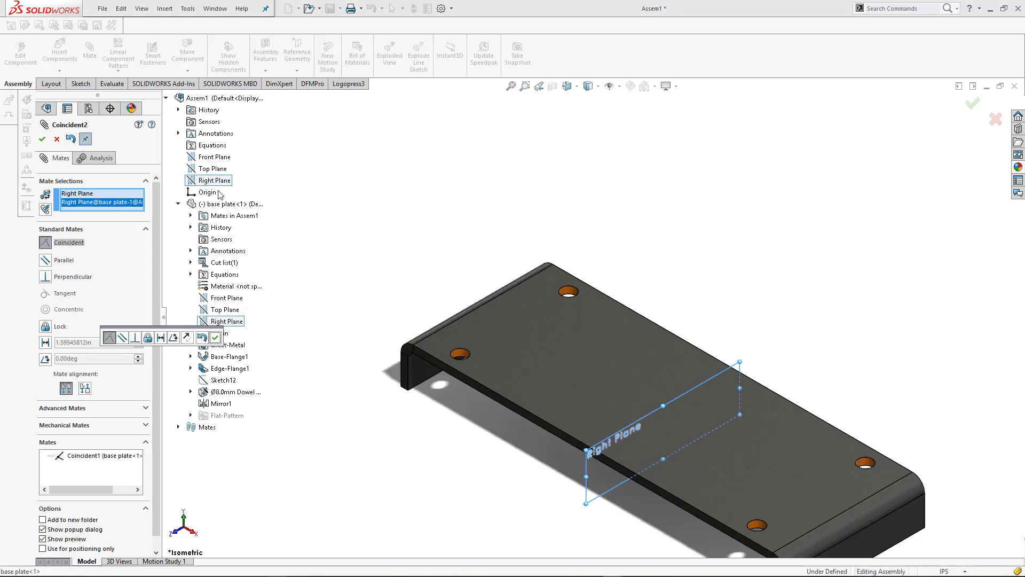
pyautogui.click(214, 336)
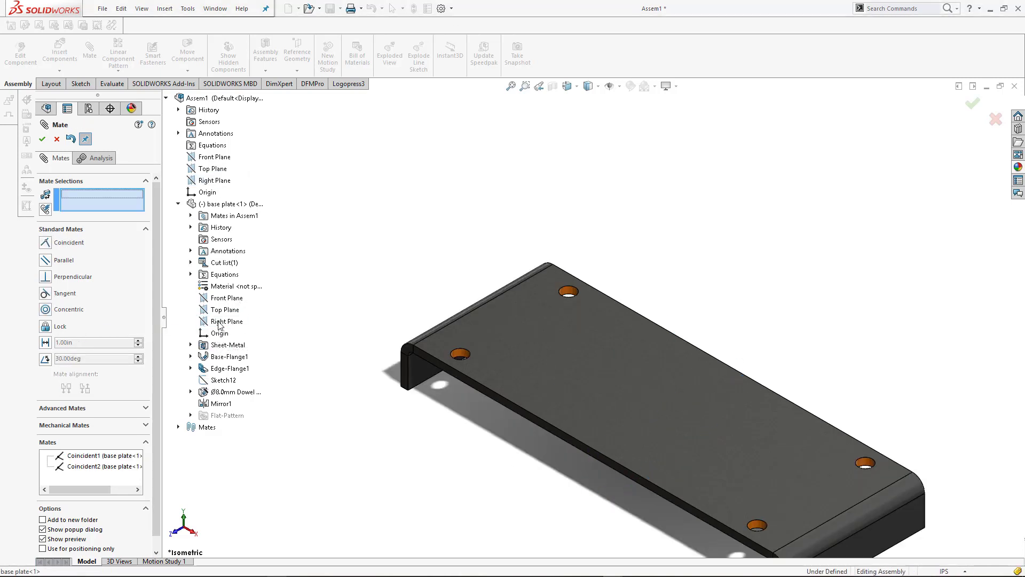
# Add a coincident mate between the base plate's Front Plane and the assembly's Front Plane, and finish mating
pyautogui.click(223, 298)
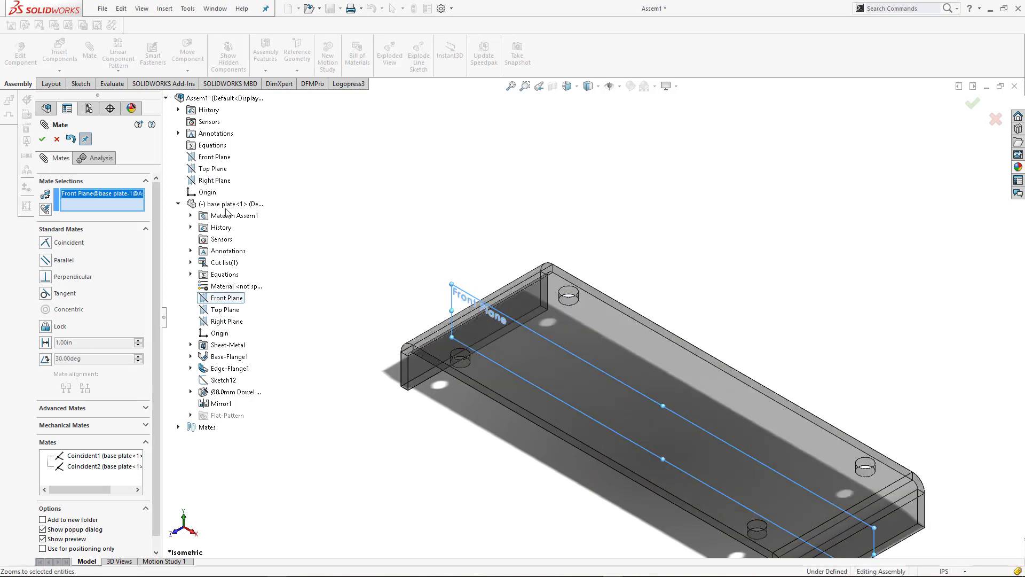
pyautogui.click(213, 157)
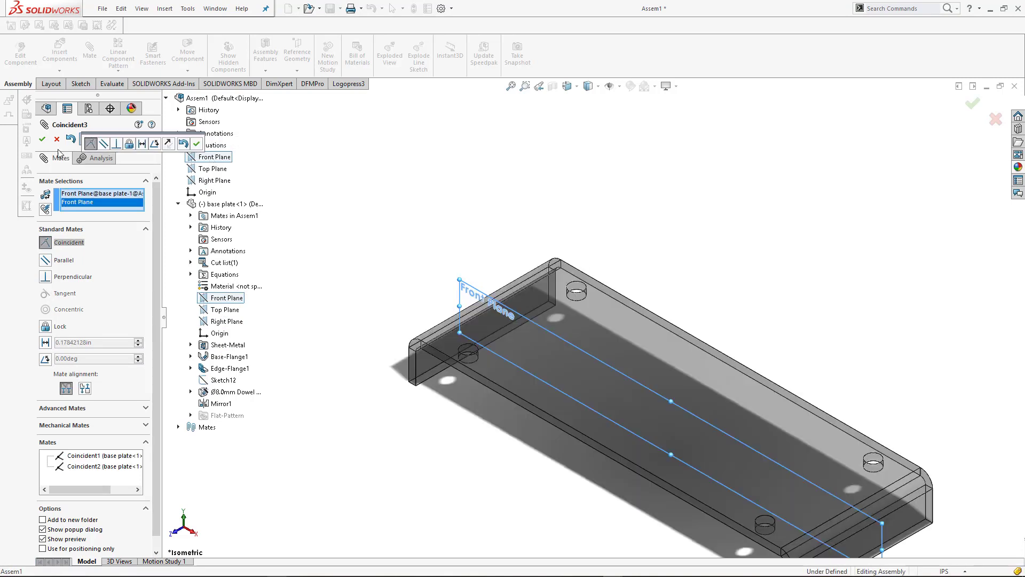
pyautogui.click(197, 144)
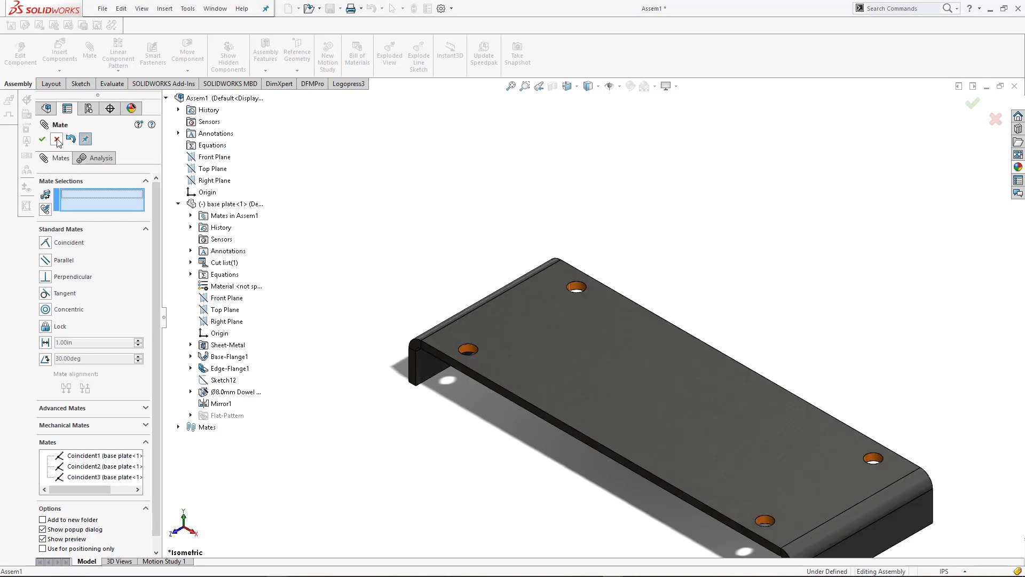
pyautogui.click(58, 140)
# Save the assembly as "Assembly- Without DFM" in the 8 nov folder
pyautogui.scroll(3, 747, 304)
pyautogui.scroll(-2, 748, 416)
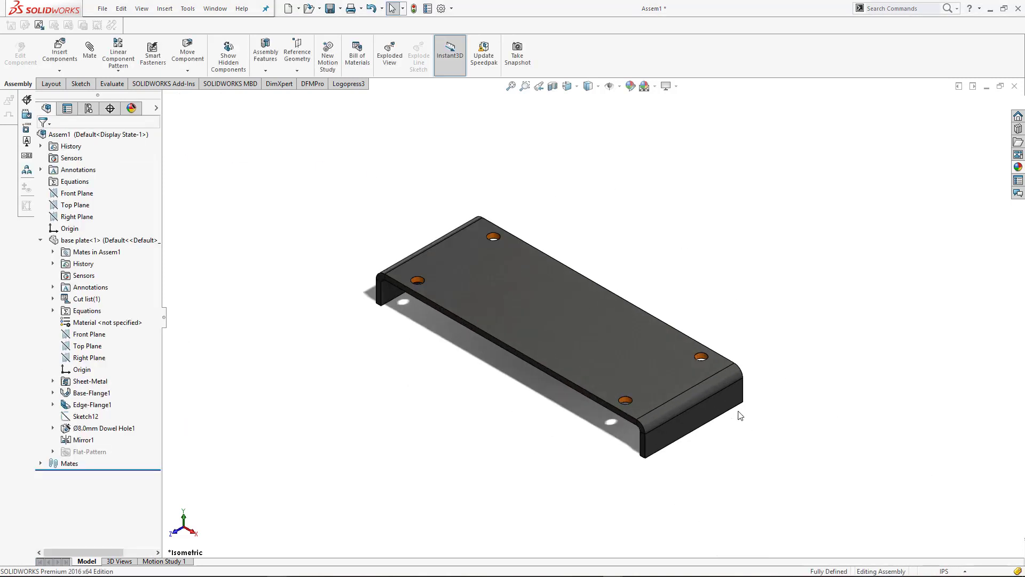
pyautogui.hotkey('ctrl', 's')
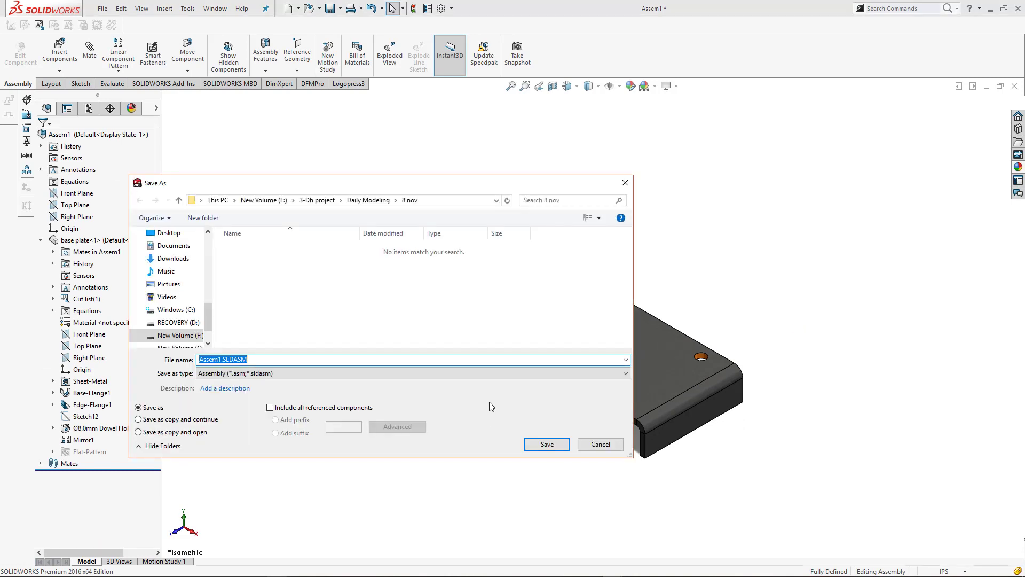
pyautogui.press('BackSpace')
pyautogui.press('Return')
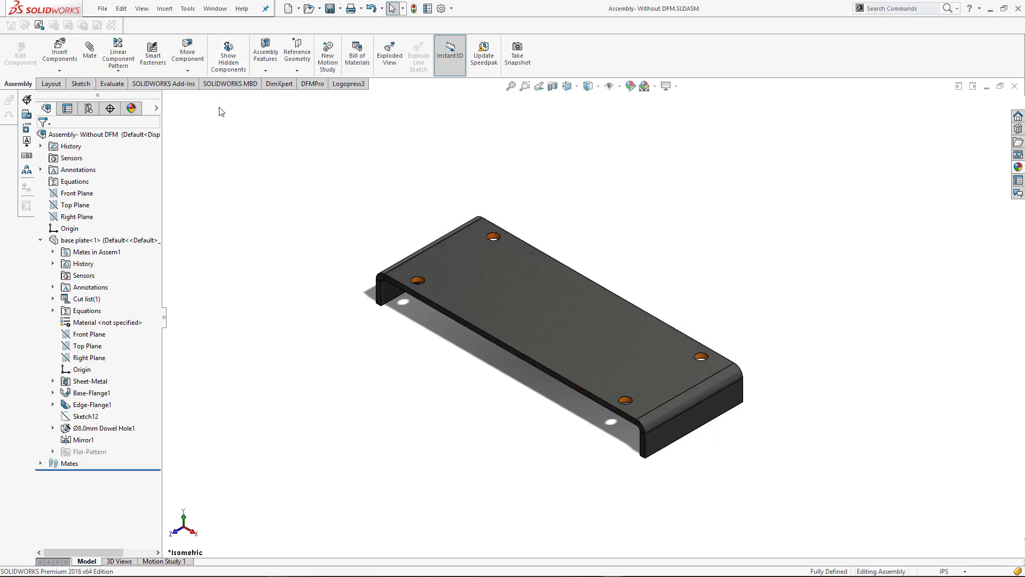
# Measure the length of the base plate's bend edge beside the dowel holes, then close the measurement
pyautogui.click(113, 86)
pyautogui.click(149, 53)
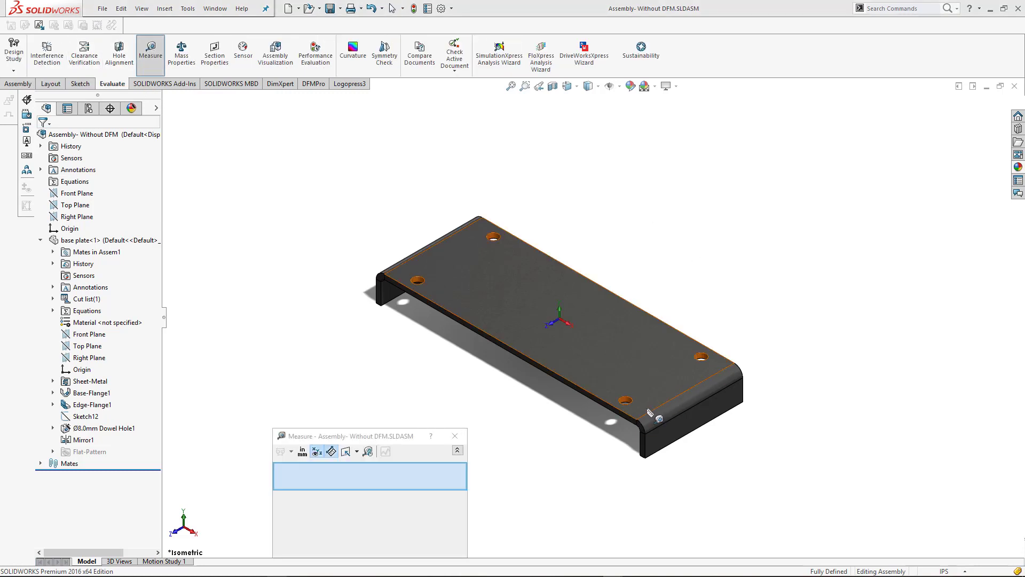
pyautogui.click(644, 420)
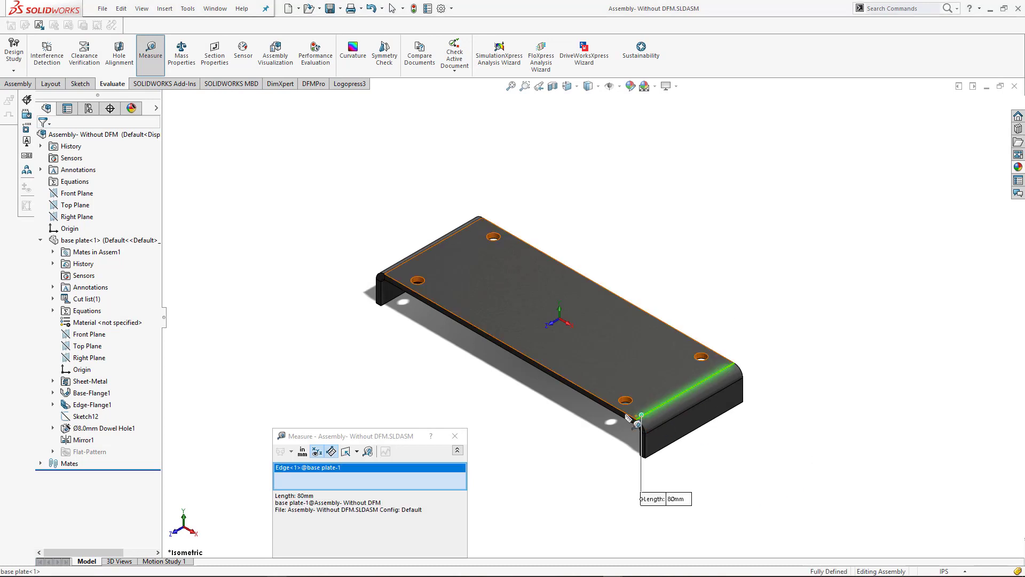
pyautogui.press('Escape')
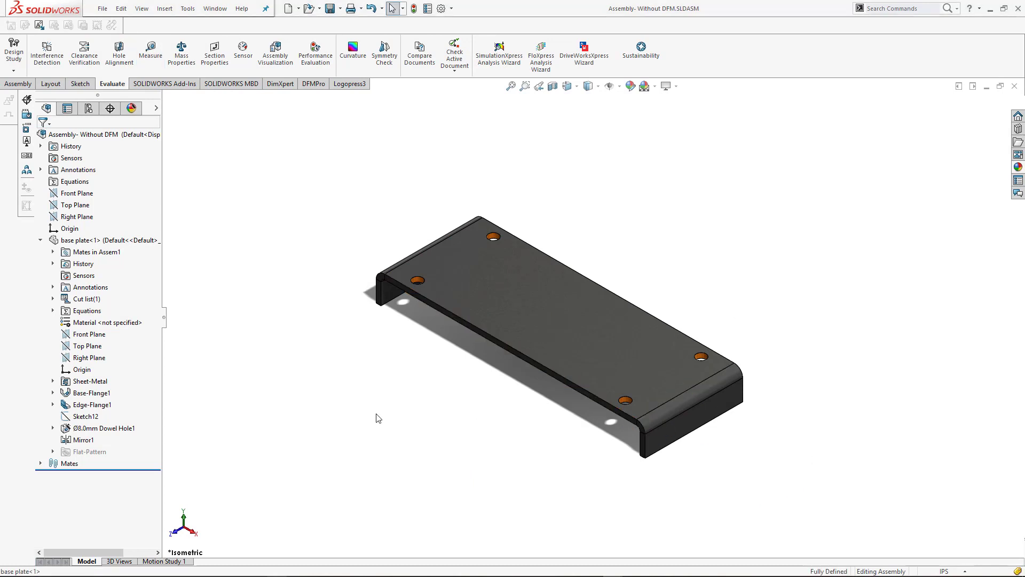
# Edit the base plate's hole layout sketch, Sketch12, and set the spacing between the two holes to 60 mm
pyautogui.click(77, 418)
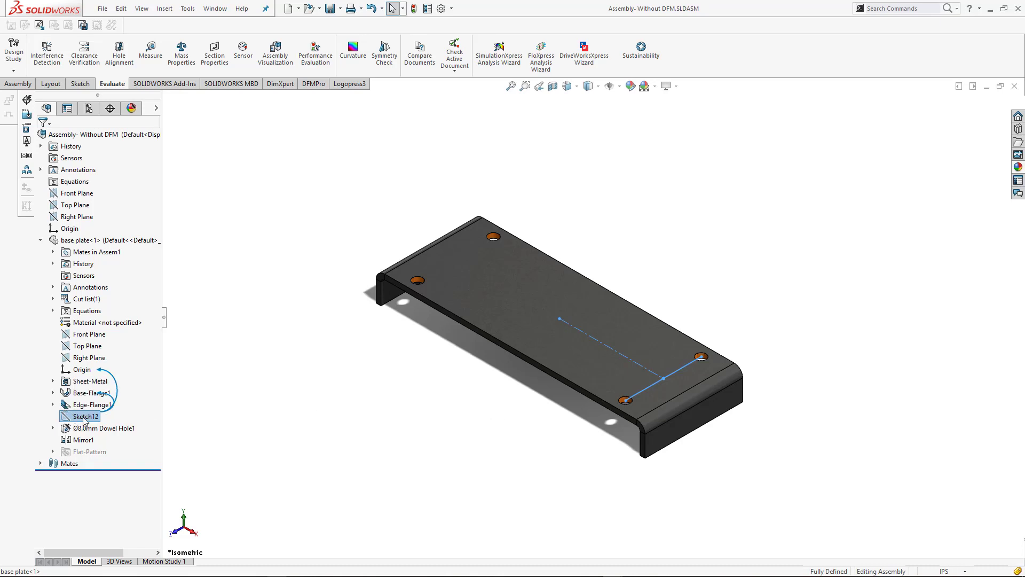
pyautogui.rightClick(83, 420)
pyautogui.click(96, 391)
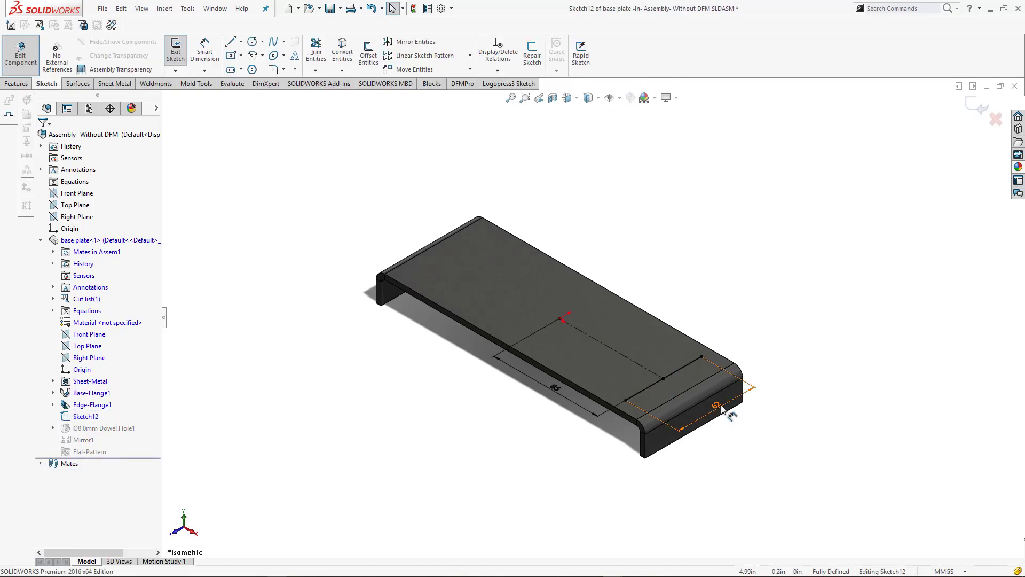
pyautogui.click(717, 406)
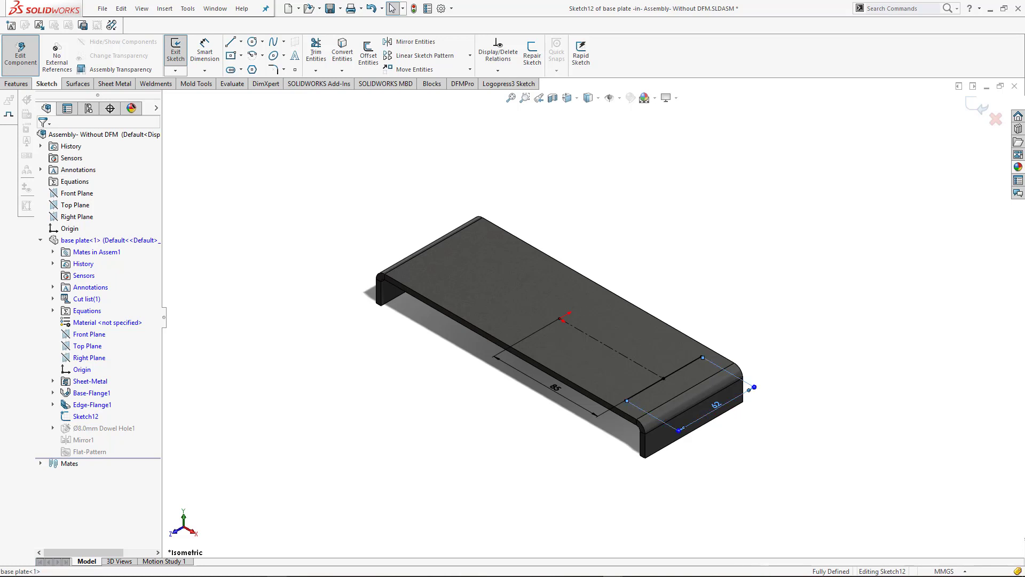
pyautogui.doubleClick(717, 406)
pyautogui.write('60')
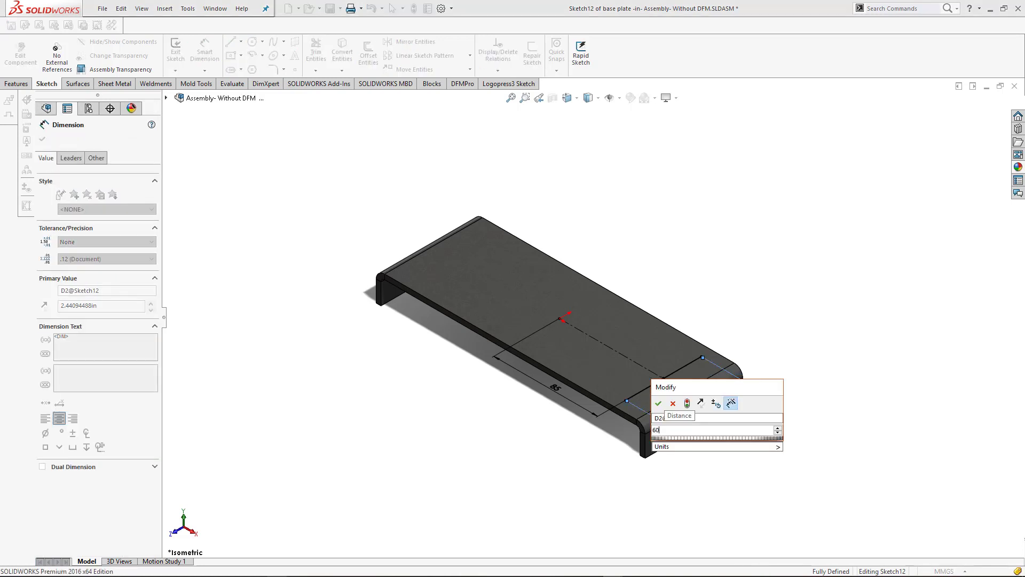
pyautogui.press('Return')
pyautogui.click(698, 278)
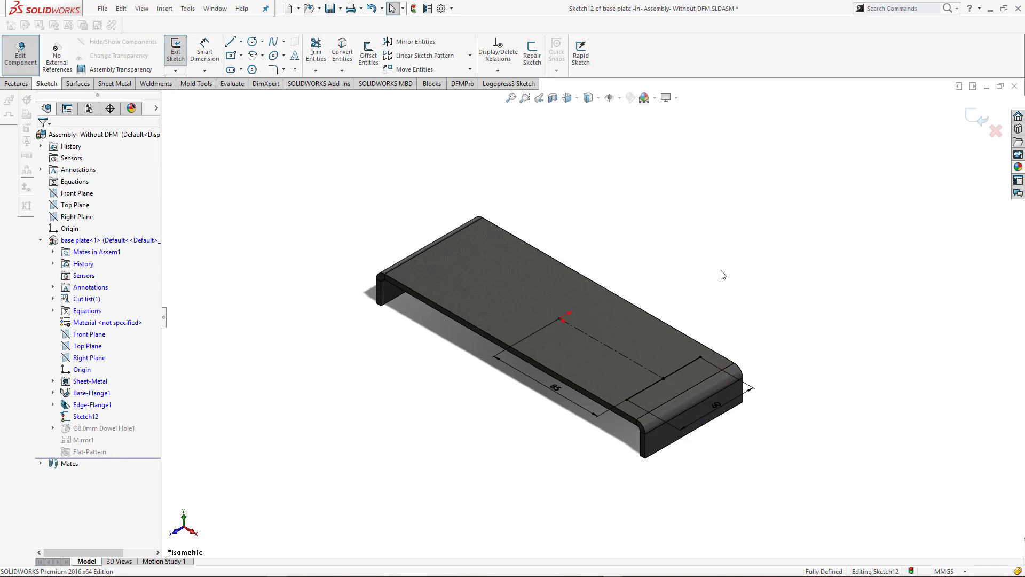
# Exit the hole layout sketch and return from editing the base plate to the assembly
pyautogui.click(977, 116)
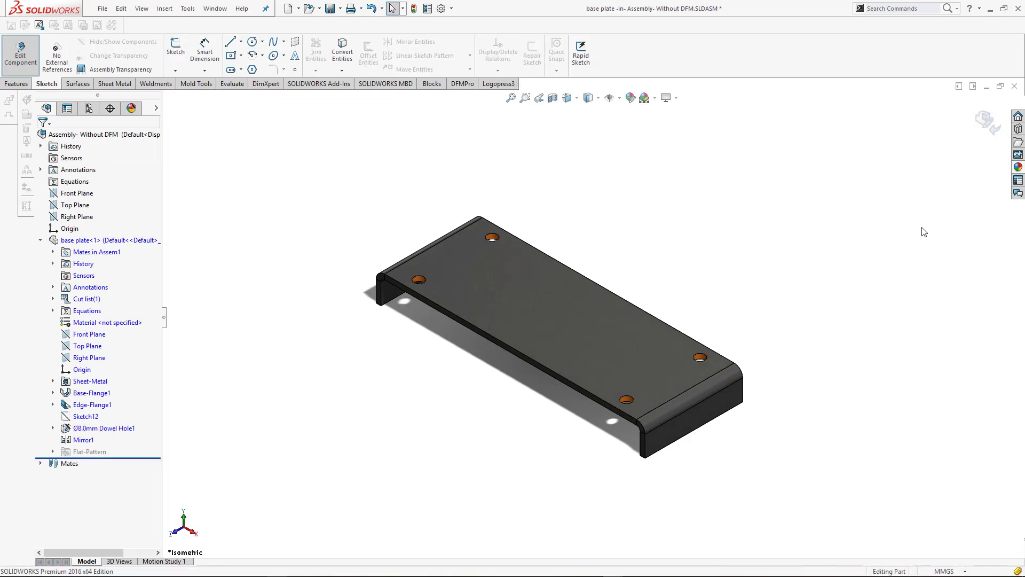
pyautogui.click(102, 8)
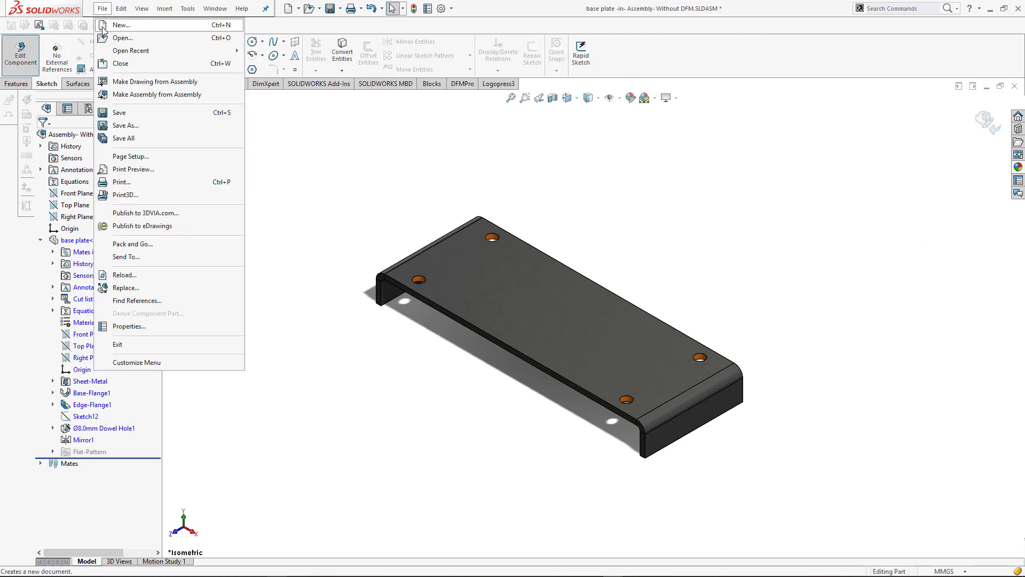
pyautogui.click(996, 121)
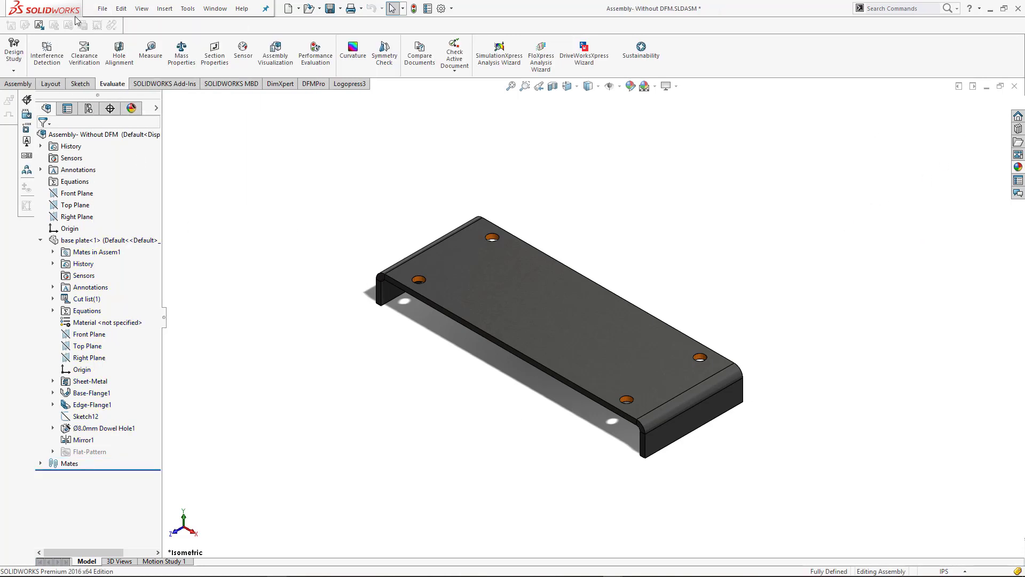
# Create a new part document with MMGS units and a plain white scene
pyautogui.click(102, 9)
pyautogui.click(108, 27)
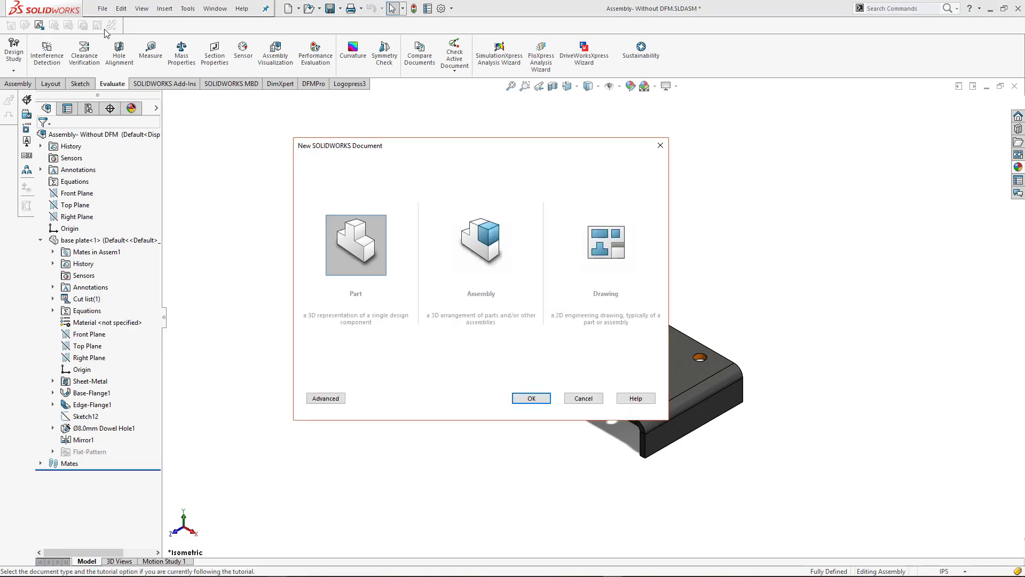
pyautogui.click(532, 398)
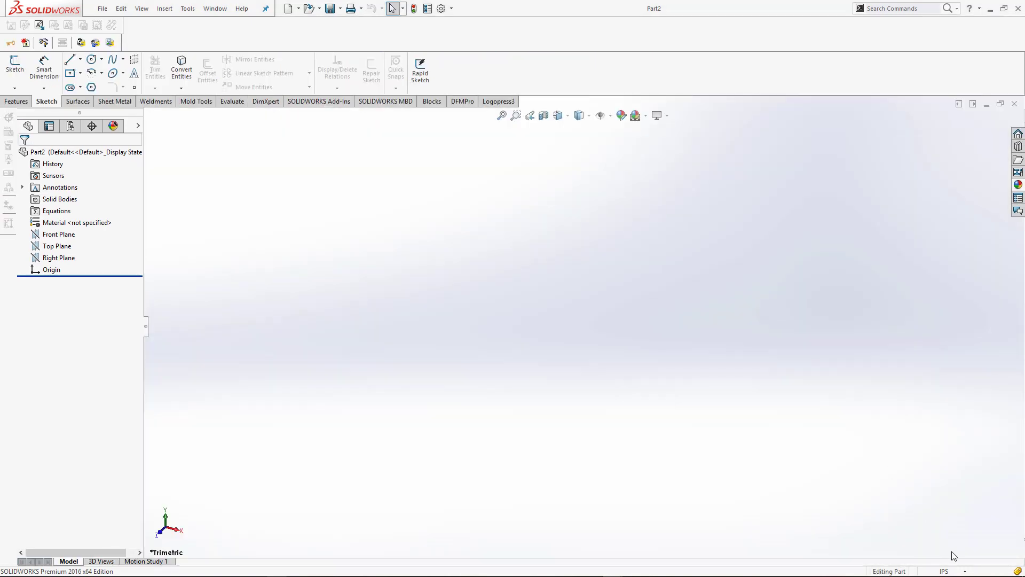
pyautogui.click(953, 571)
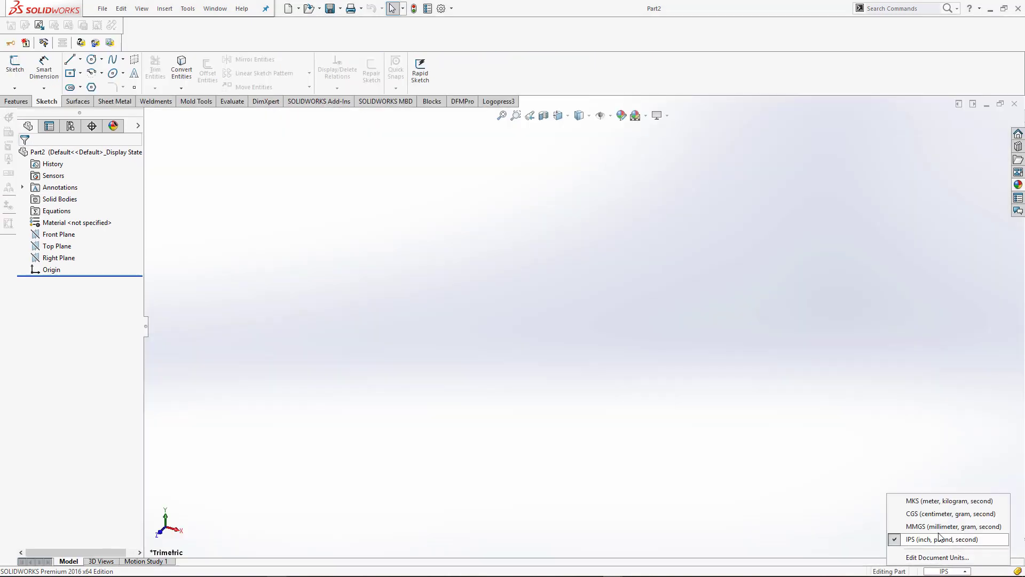
pyautogui.click(936, 525)
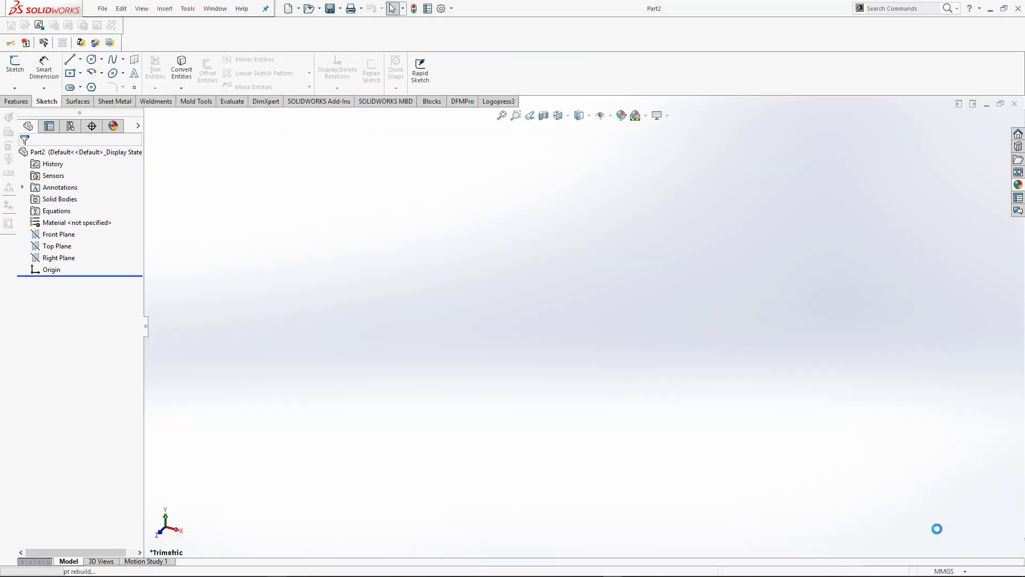
pyautogui.click(645, 115)
pyautogui.click(644, 142)
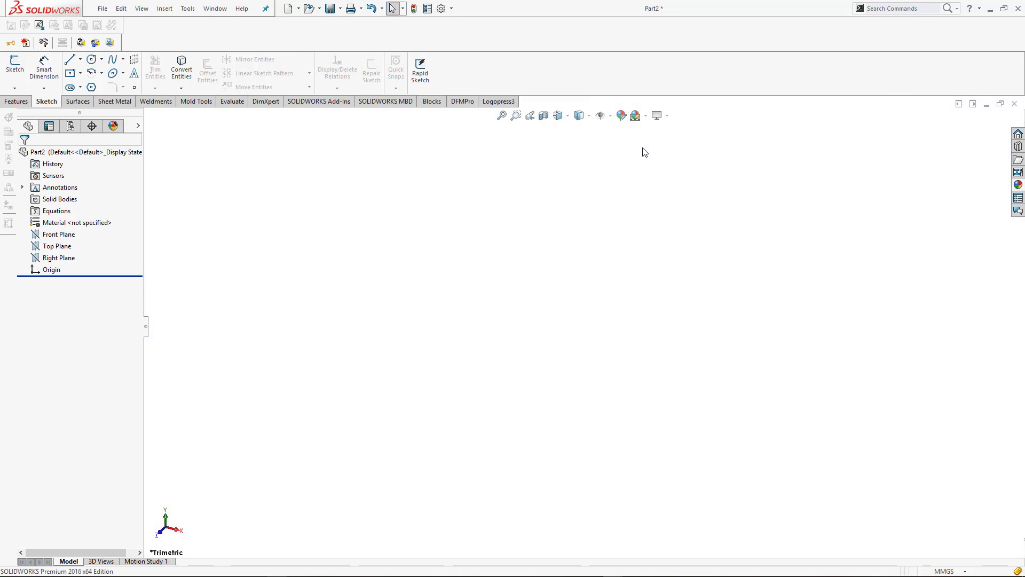
# Start a sketch on the Right Plane and draw a horizontal midpoint line reaching about 104 mm to each side of the origin
pyautogui.click(54, 246)
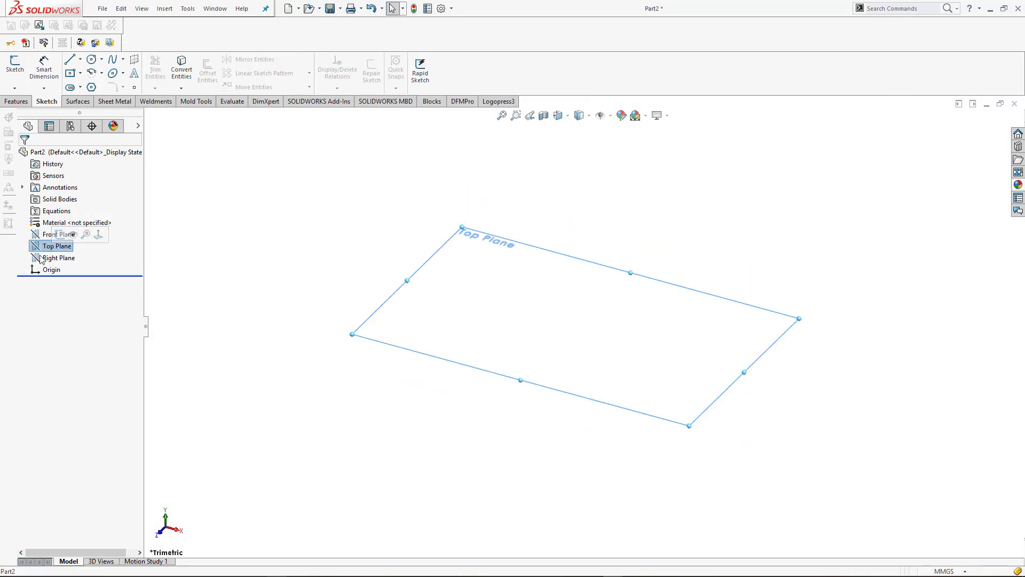
pyautogui.click(42, 259)
pyautogui.click(53, 246)
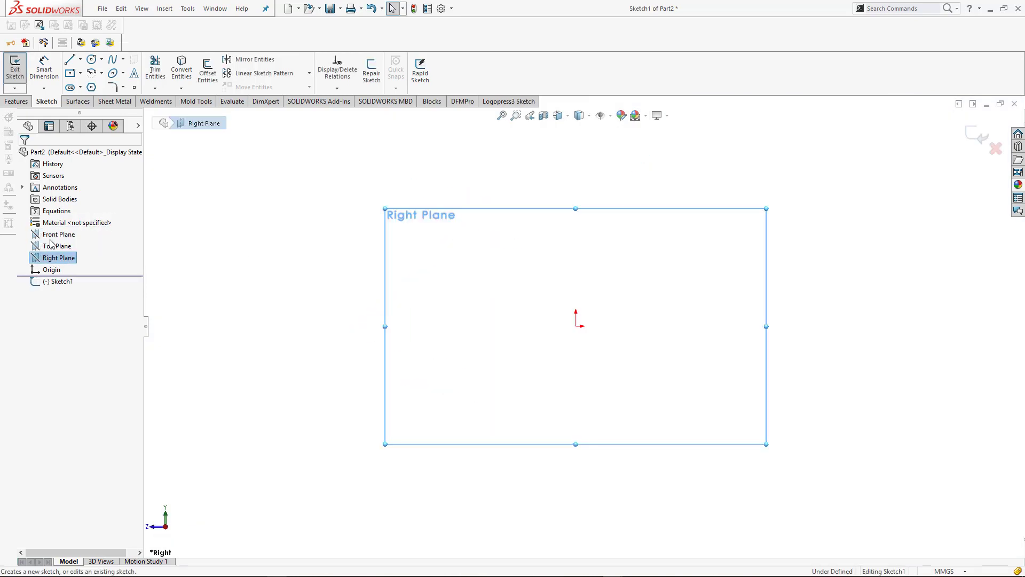
pyautogui.click(80, 59)
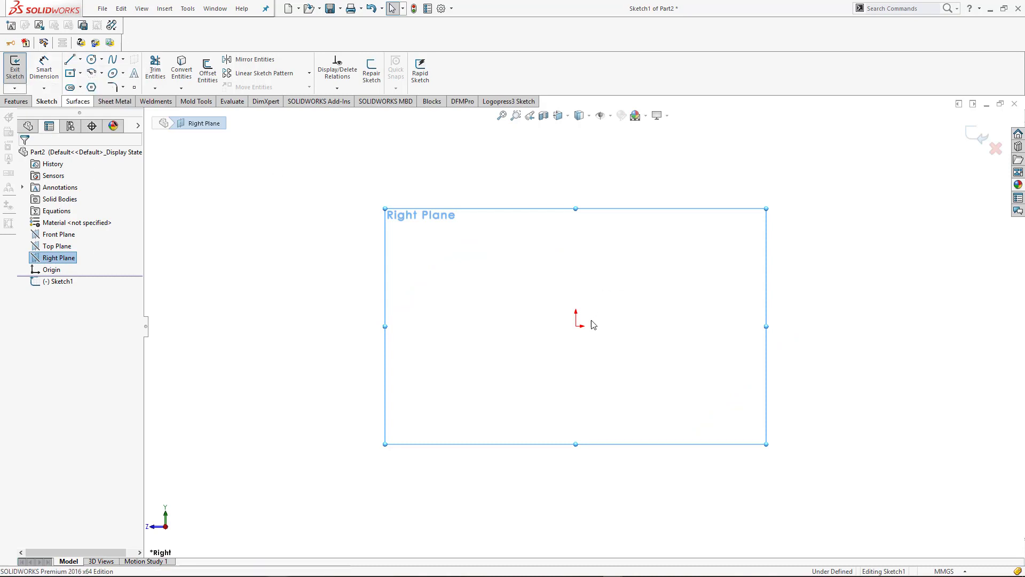
pyautogui.click(575, 325)
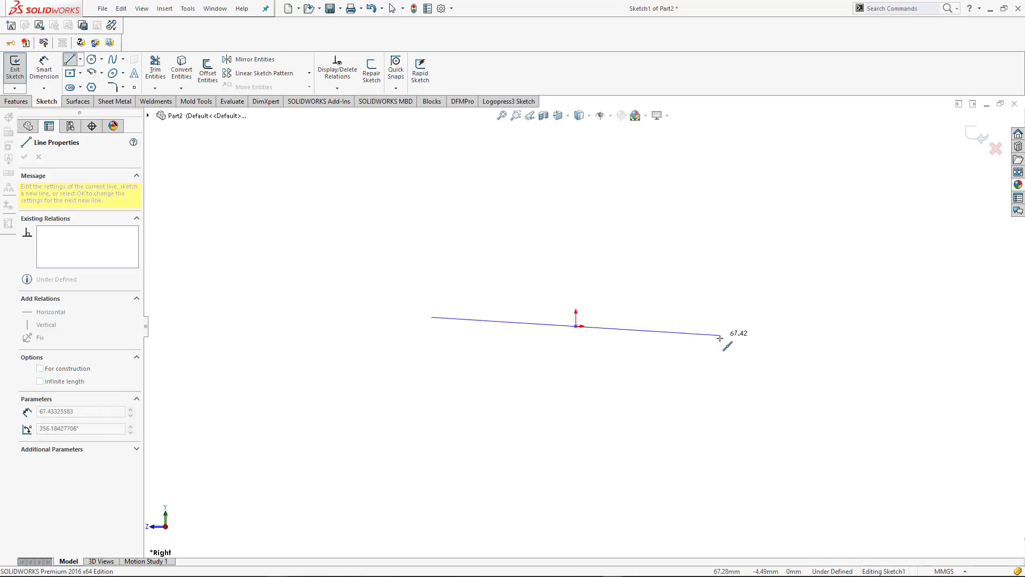
pyautogui.click(800, 325)
pyautogui.press('Escape')
# Draw the profile outline above the base line: vertical sides about 103 mm tall, two sloped lines and a short horizontal top line
pyautogui.scroll(2, 712, 370)
pyautogui.scroll(1, 712, 372)
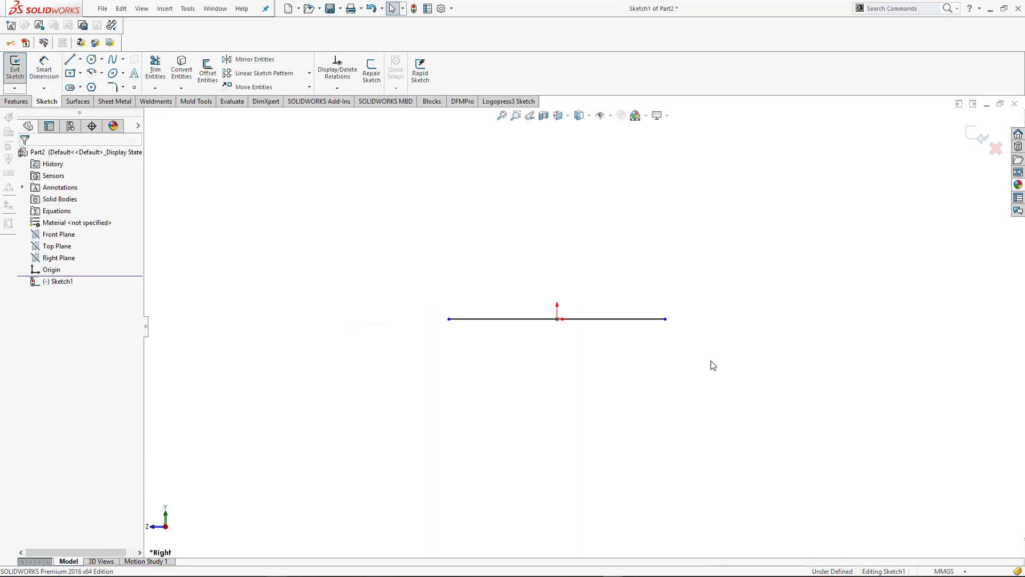
pyautogui.scroll(-3, 553, 273)
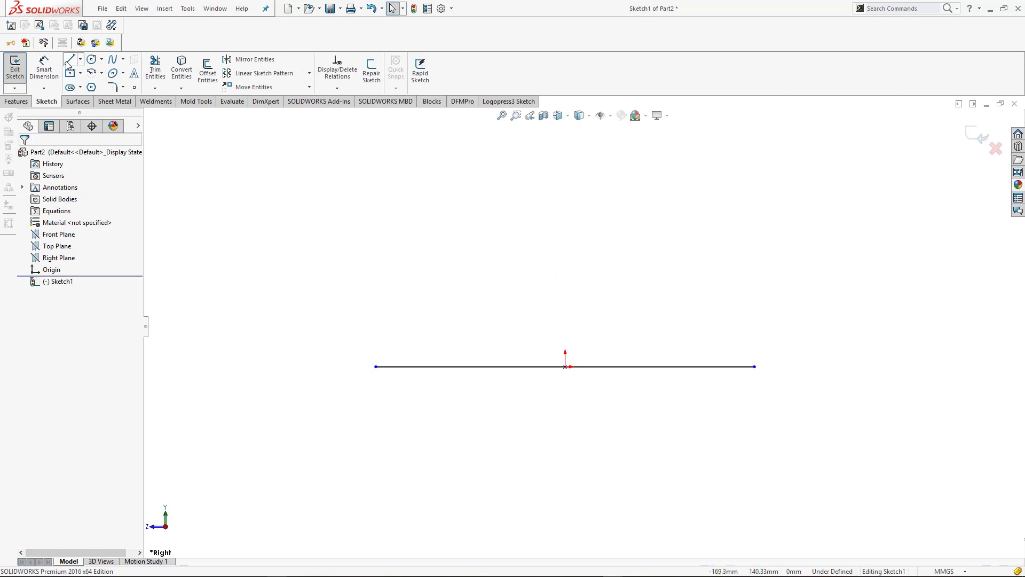
pyautogui.press('l')
pyautogui.click(376, 367)
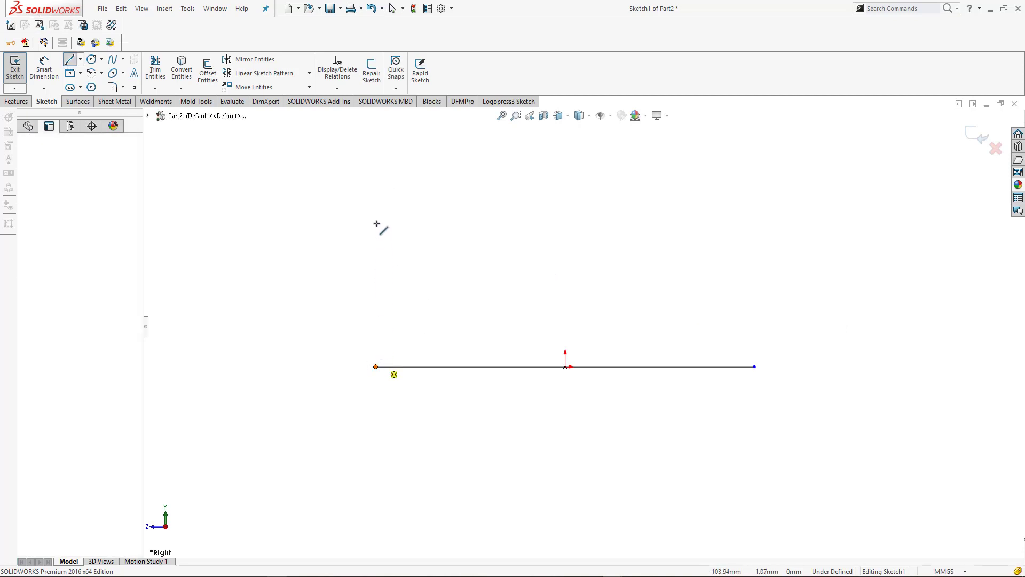
pyautogui.click(376, 180)
pyautogui.scroll(4, 389, 207)
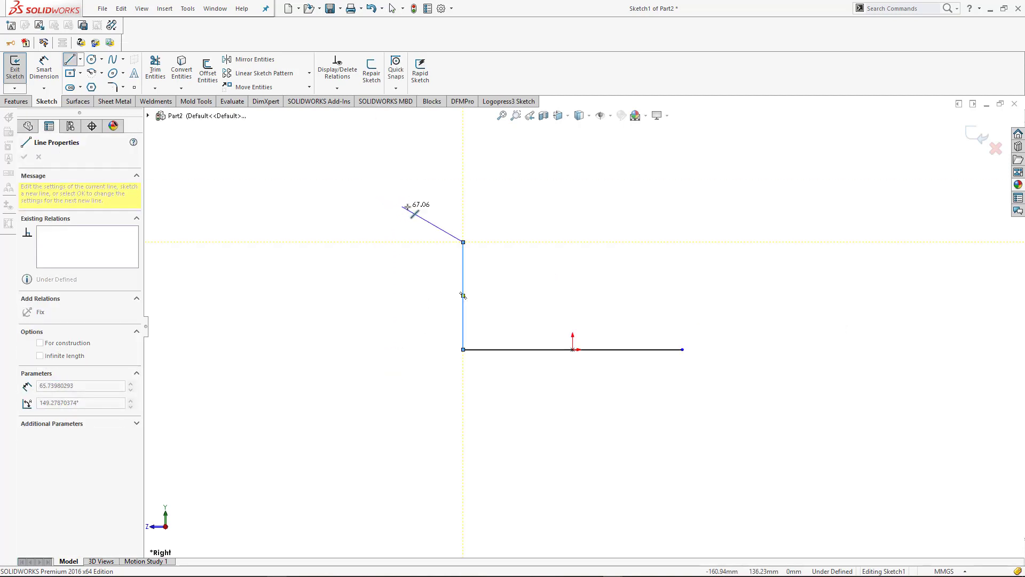
pyautogui.click(549, 191)
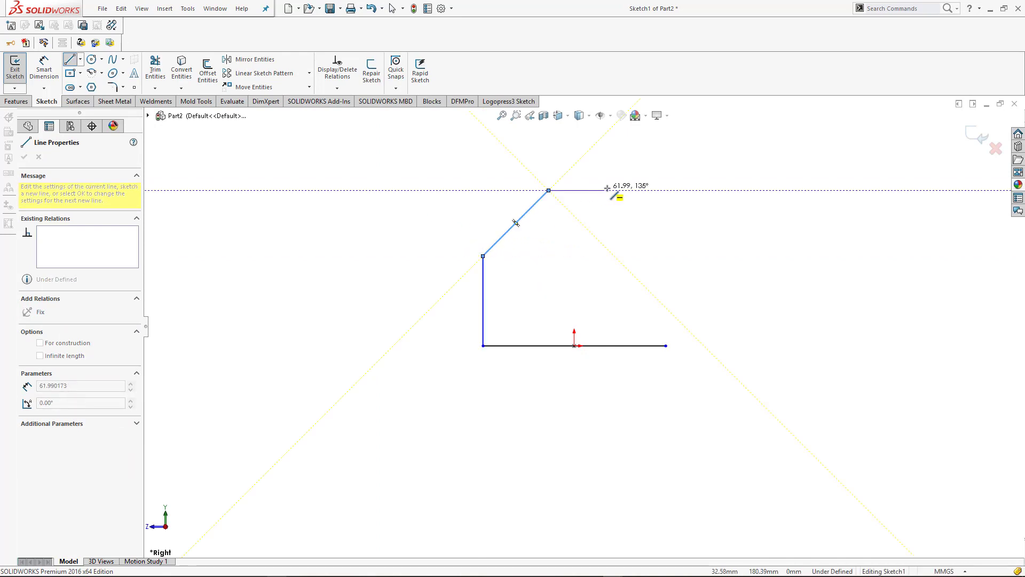
pyautogui.click(614, 190)
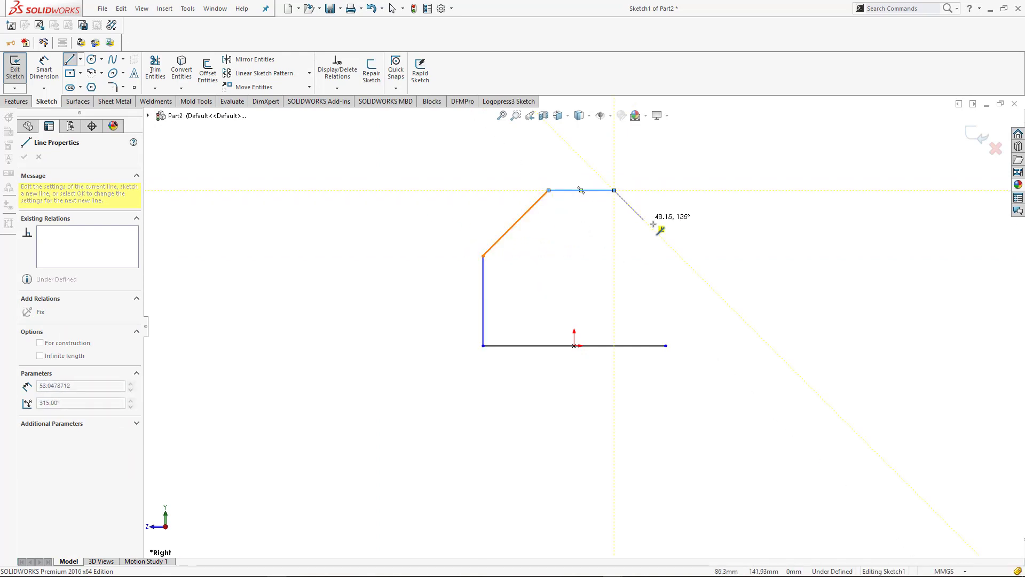
pyautogui.click(672, 256)
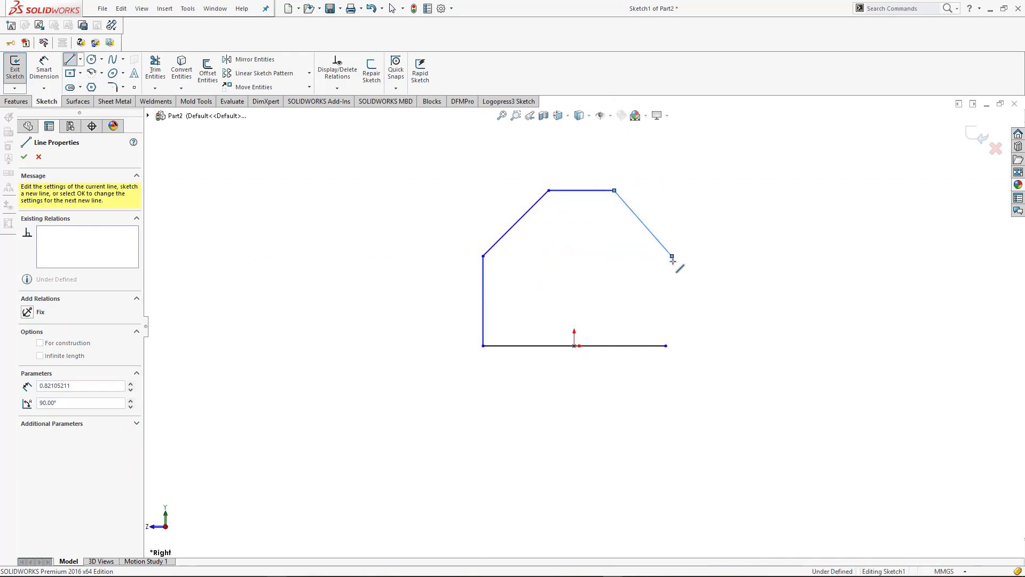
pyautogui.click(671, 346)
pyautogui.press('Escape')
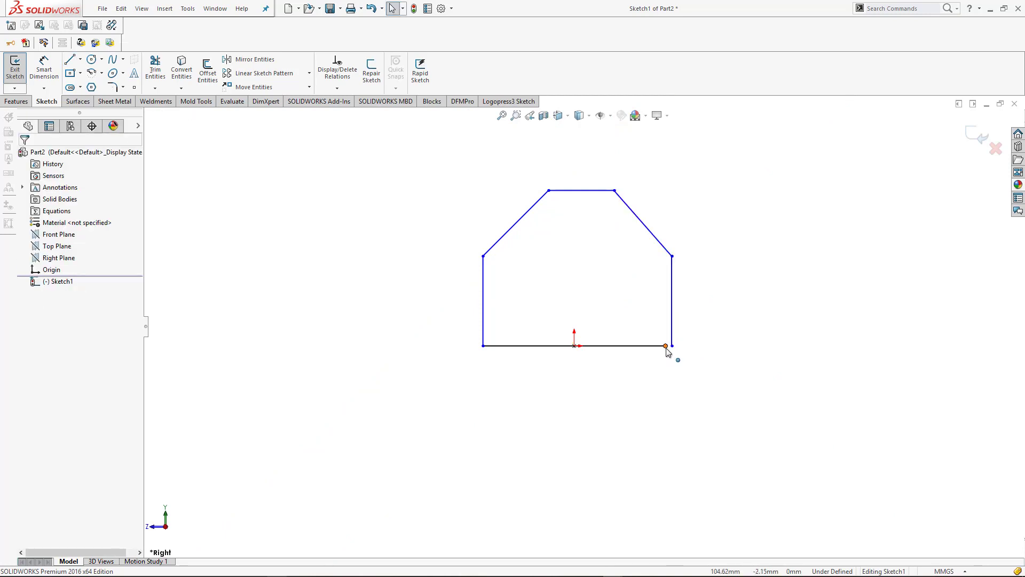
# Merge the free end of the second vertical side with the nearby endpoint of the base line to close the profile
pyautogui.click(666, 346)
pyautogui.keyDown('ctrl'); pyautogui.click(672, 347); pyautogui.keyUp('ctrl')
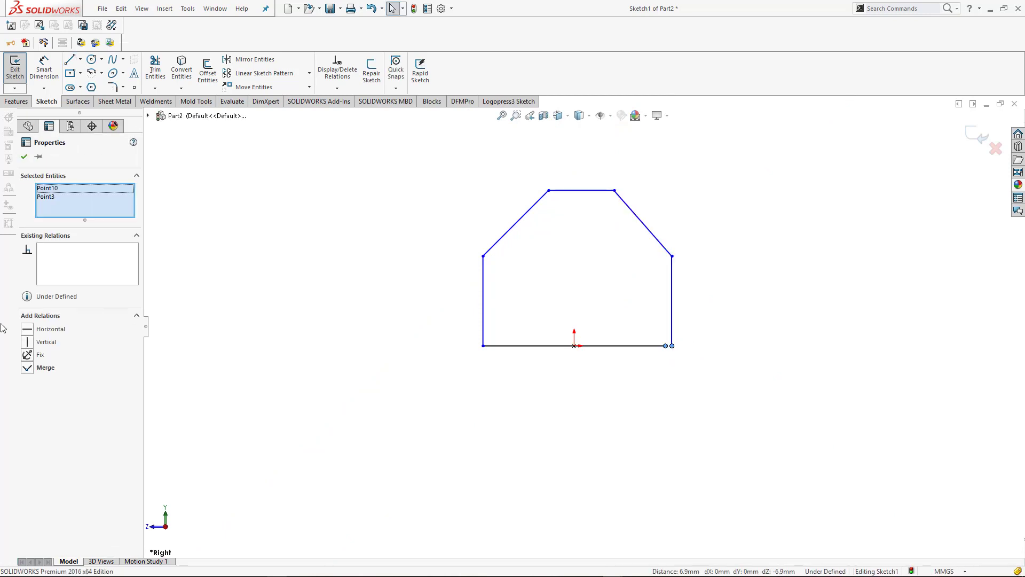
pyautogui.click(28, 367)
pyautogui.click(654, 450)
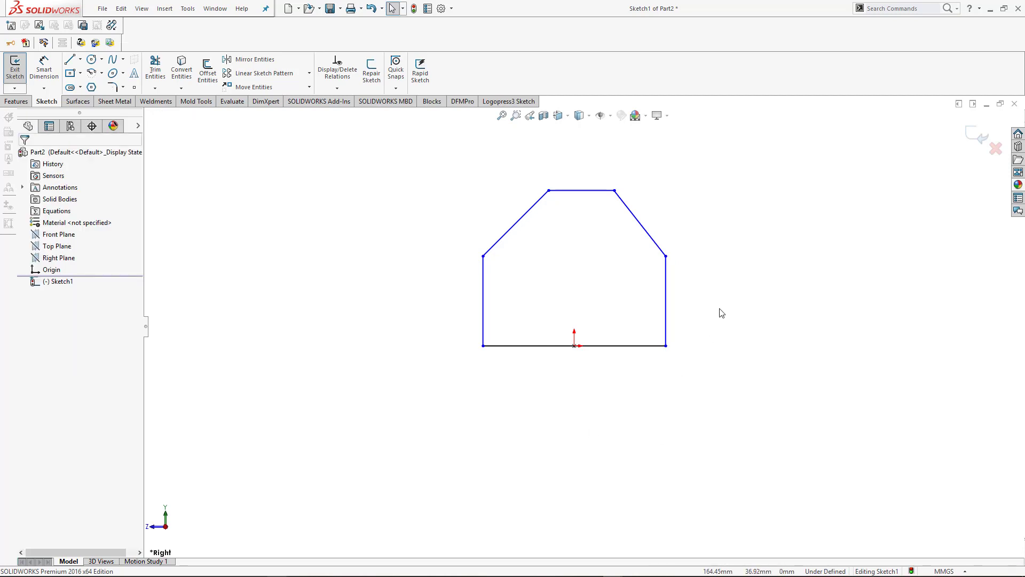
# Draw a vertical centerline up from the origin and make the two vertical sides symmetric about it
pyautogui.click(81, 60)
pyautogui.click(91, 84)
pyautogui.click(574, 346)
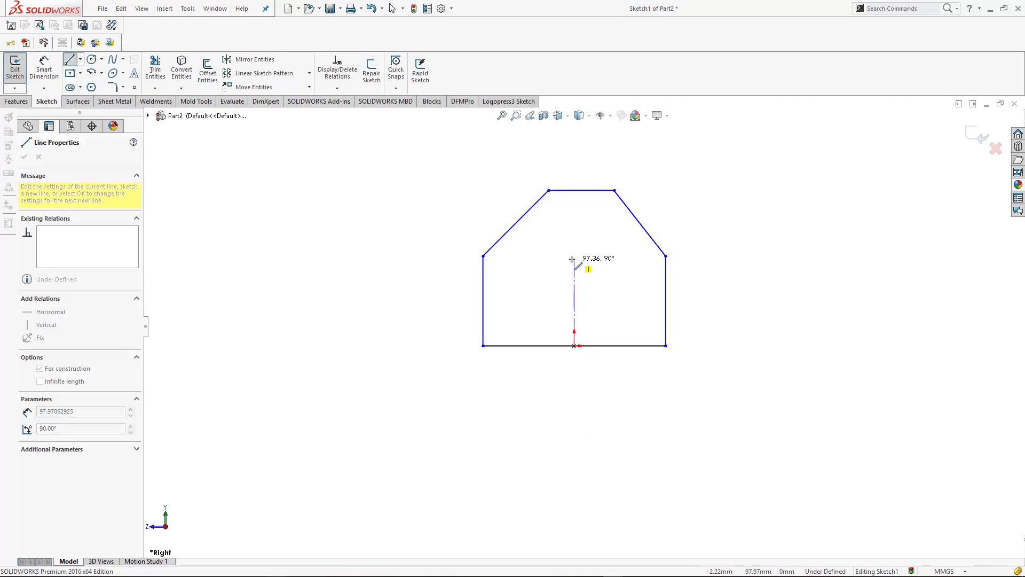
pyautogui.press('Escape')
pyautogui.moveTo(689, 281)
pyautogui.mouseDown()
pyautogui.moveTo(418, 305)
pyautogui.moveTo(198, 303)
pyautogui.mouseUp()
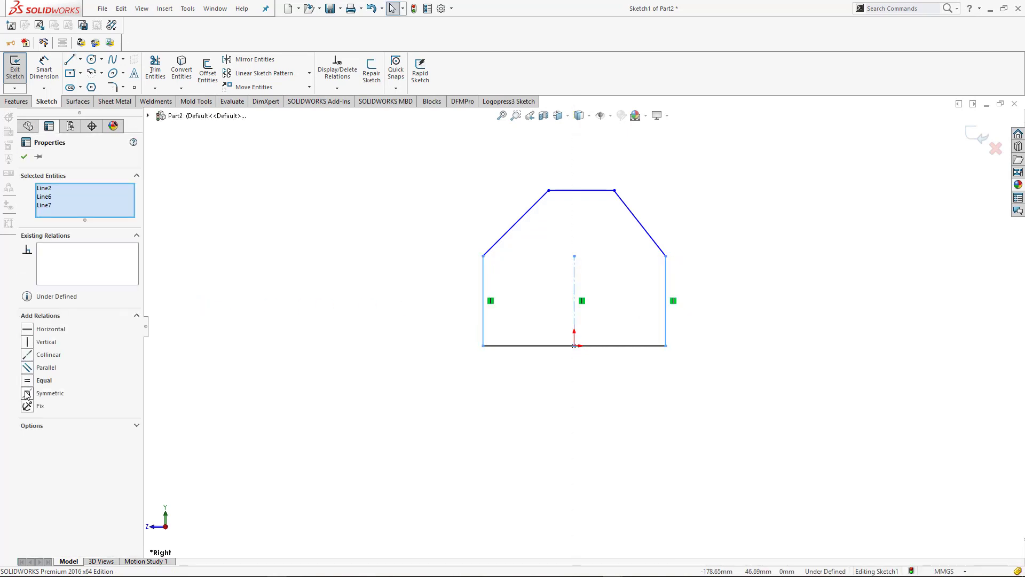
pyautogui.click(27, 393)
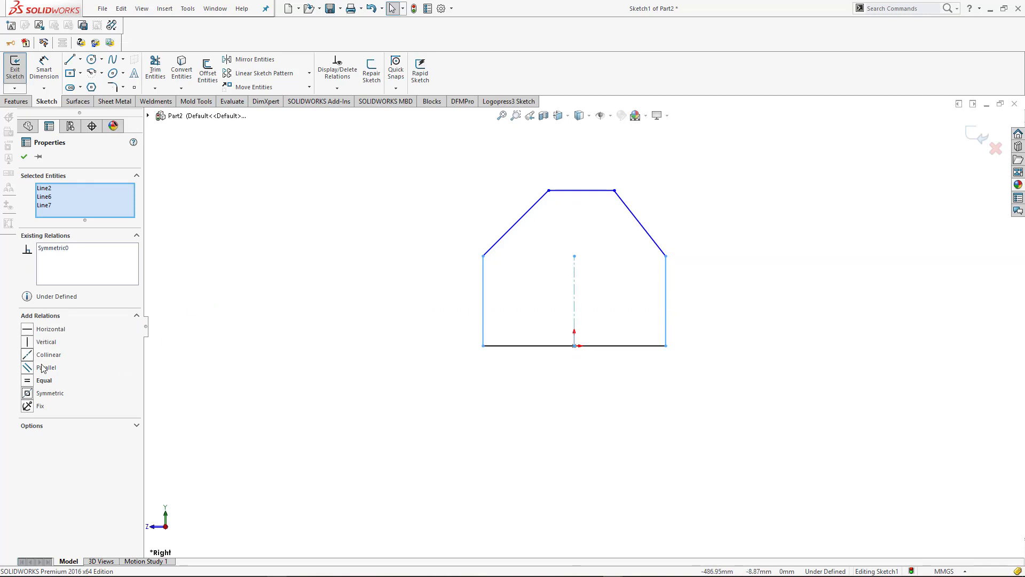
pyautogui.click(23, 157)
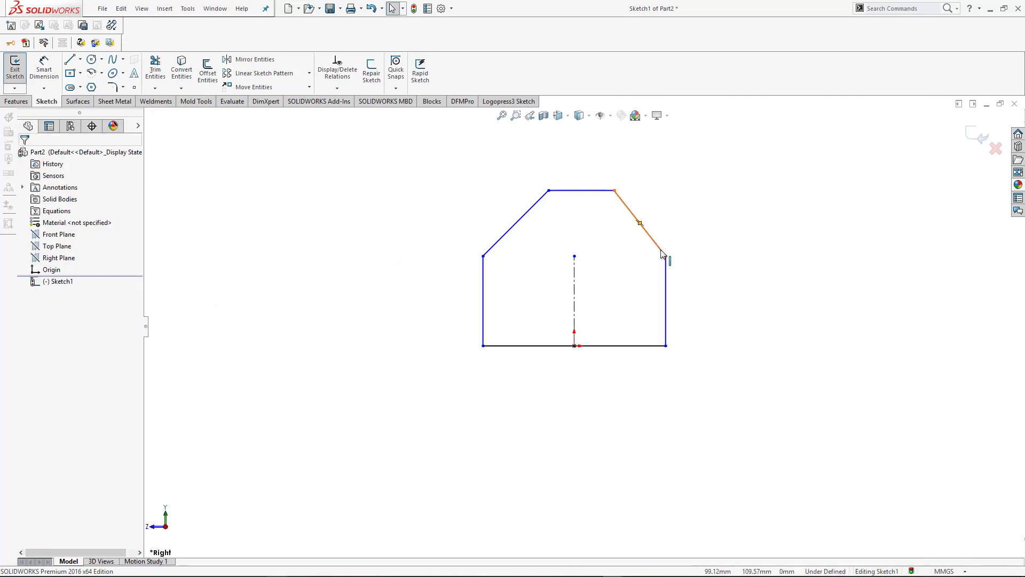
# Make the two sloped lines symmetric about the vertical centerline
pyautogui.keyDown('ctrl'); pyautogui.click(491, 244); pyautogui.keyUp('ctrl')
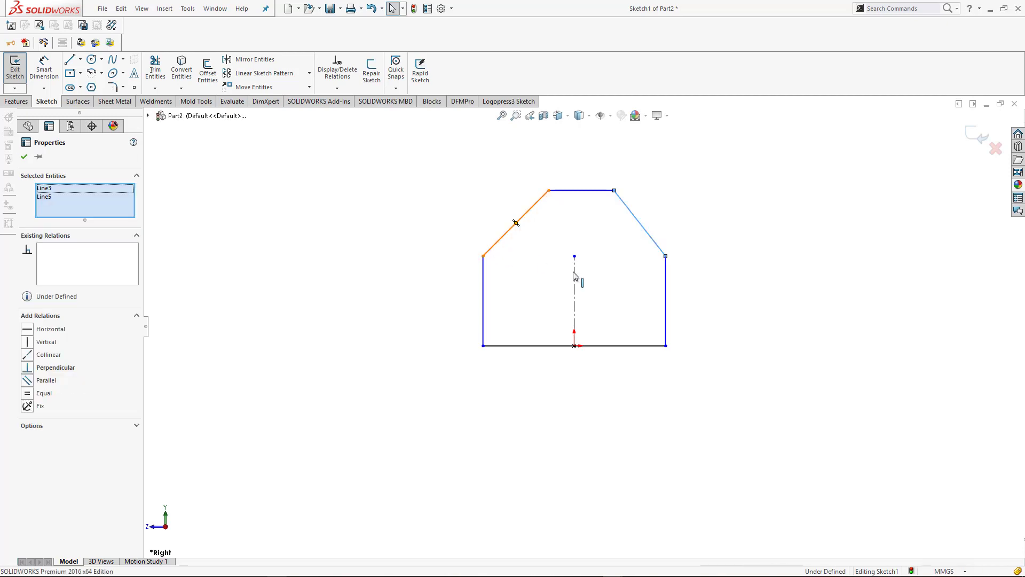
pyautogui.keyDown('ctrl'); pyautogui.click(574, 299); pyautogui.keyUp('ctrl')
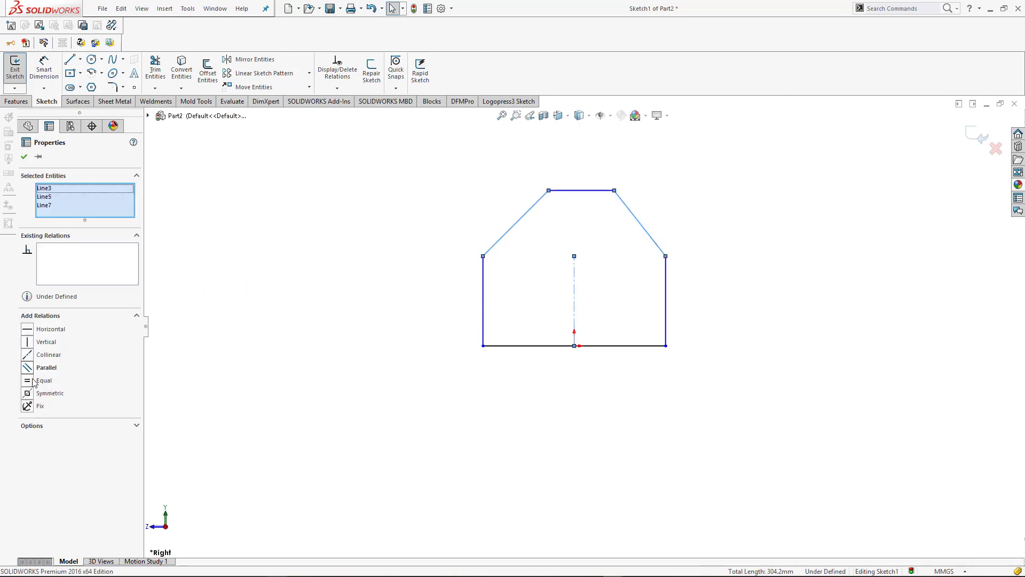
pyautogui.click(27, 393)
pyautogui.click(795, 273)
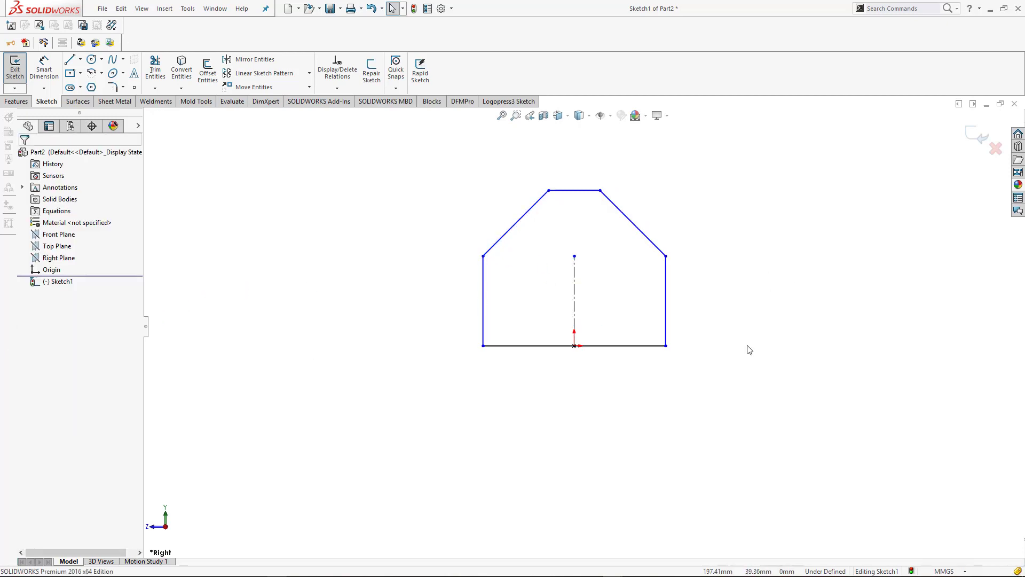
# Dimension the profile's base line to 80 mm and its vertical side to 40 mm
pyautogui.moveTo(747, 346); pyautogui.dragTo(727, 240, button='right')
pyautogui.click(652, 346)
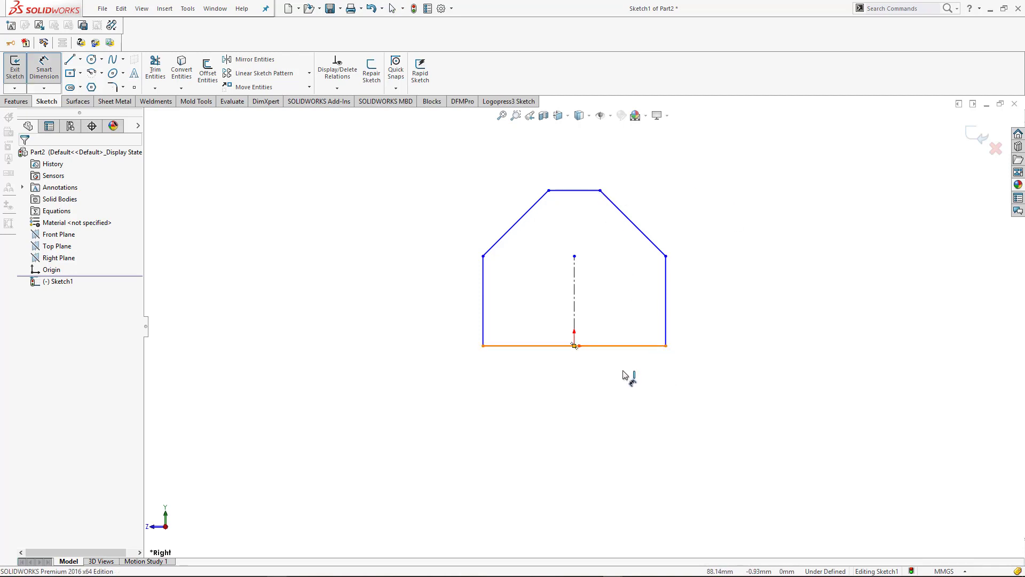
pyautogui.click(583, 405)
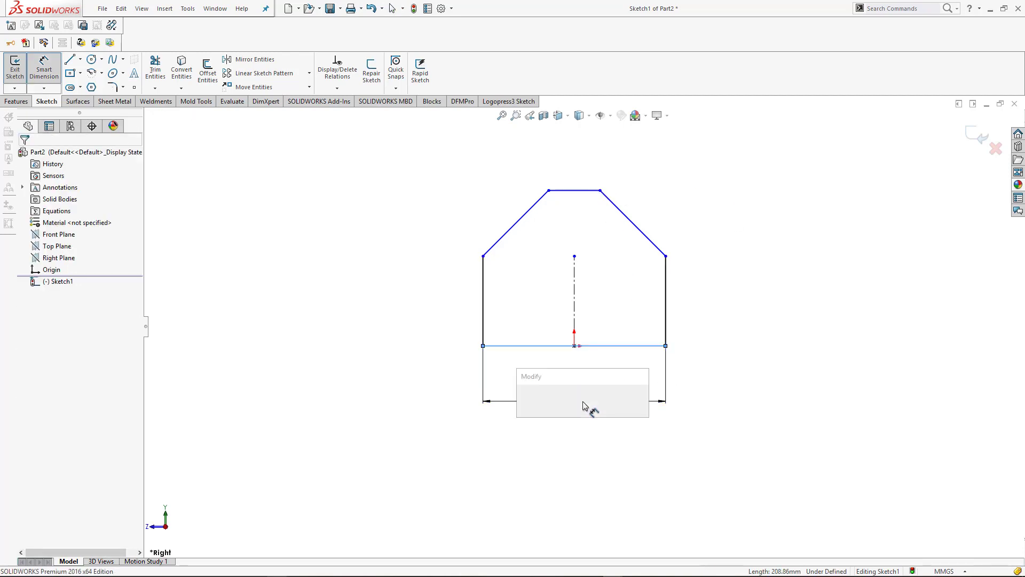
pyautogui.write('80')
pyautogui.press('Return')
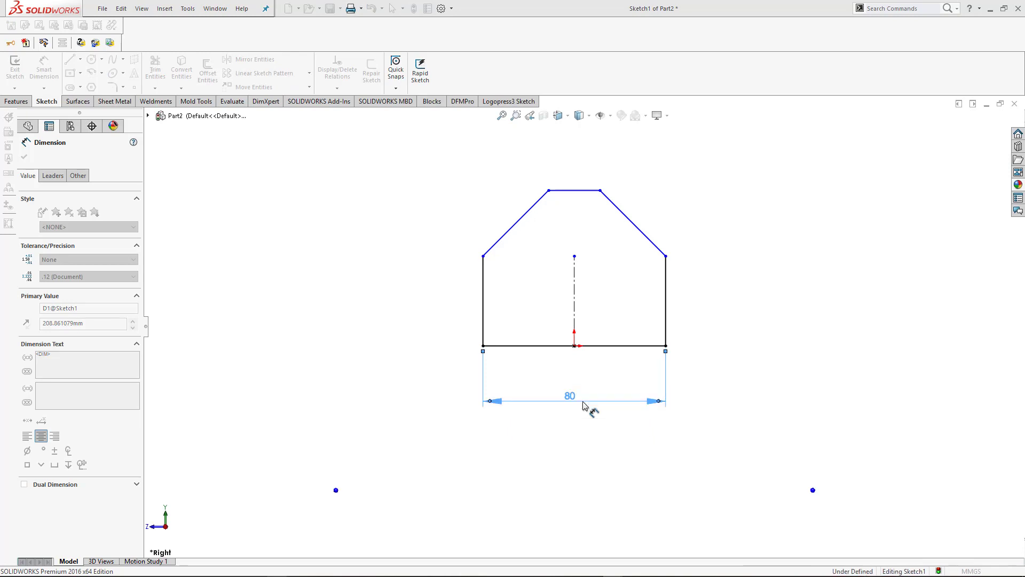
pyautogui.click(666, 321)
pyautogui.click(701, 305)
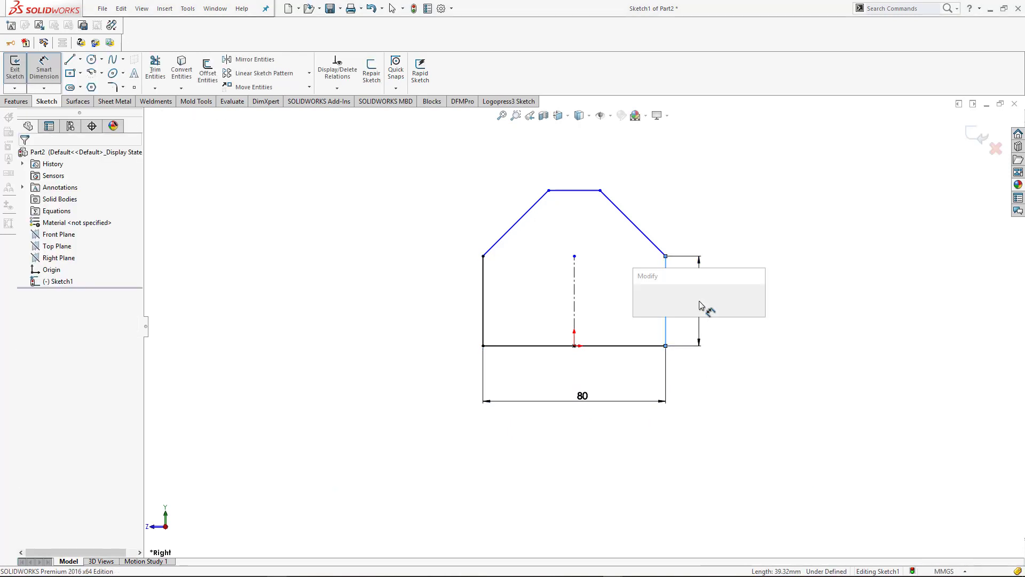
pyautogui.write('40')
pyautogui.press('Return')
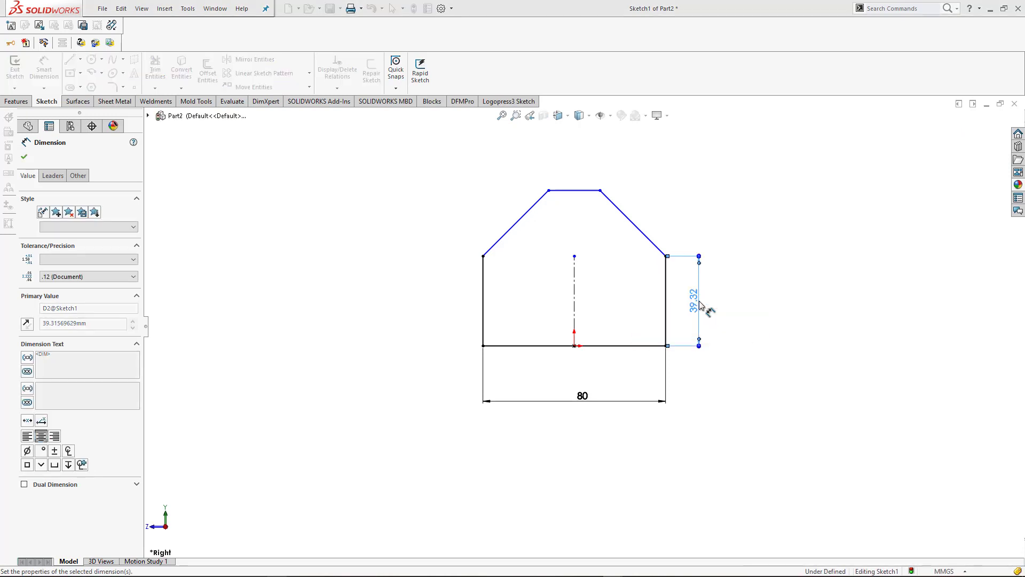
# Dimension the overall height from the base line to the top line as 80 mm and the top line's length as 40 mm
pyautogui.click(600, 190)
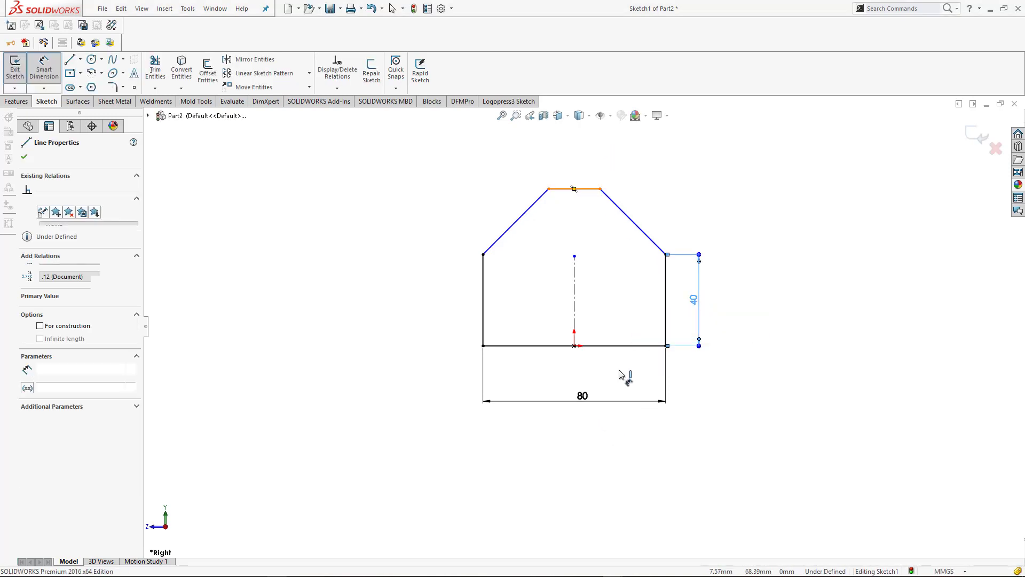
pyautogui.click(638, 346)
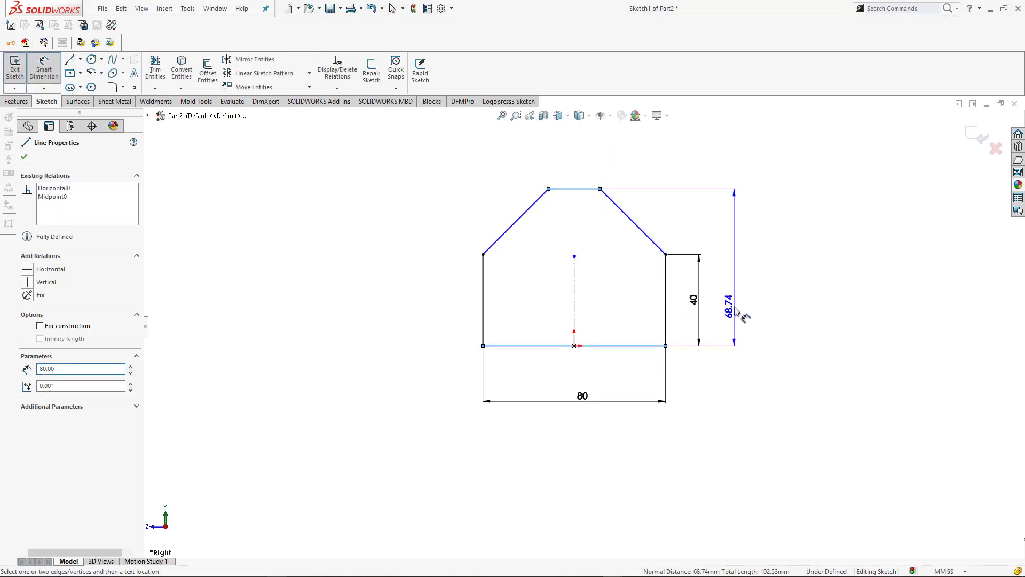
pyautogui.click(736, 312)
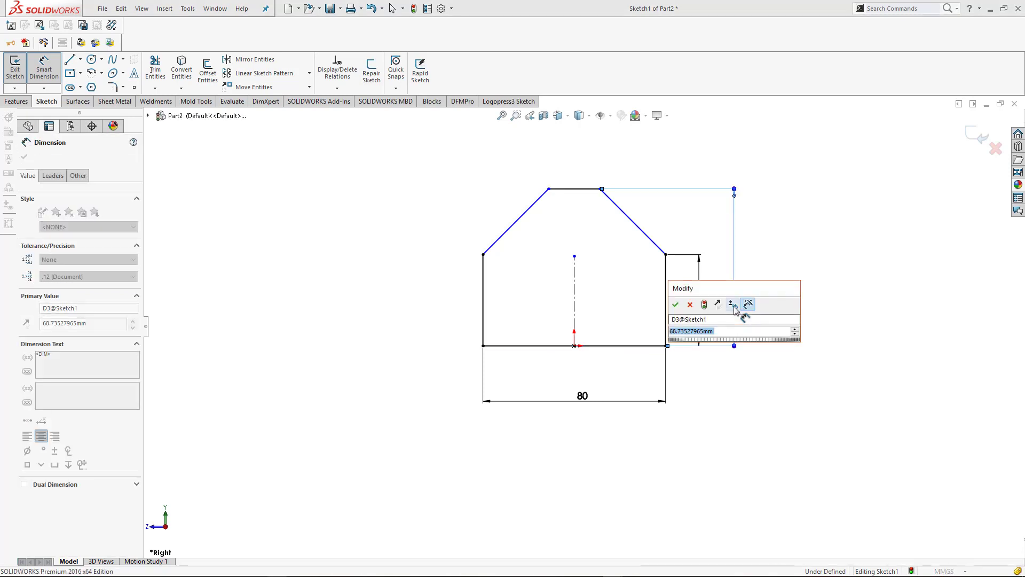
pyautogui.write('80')
pyautogui.press('Return')
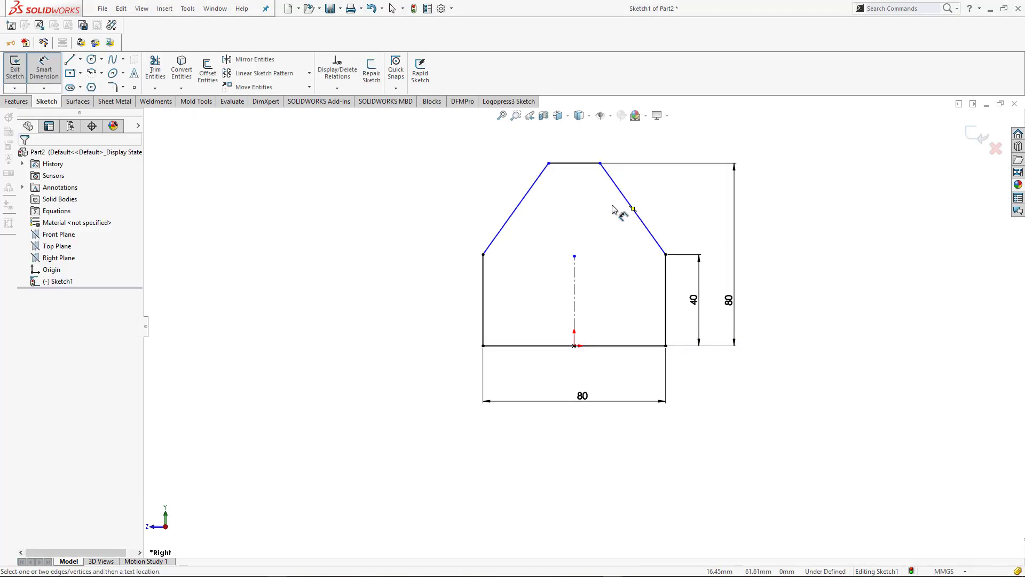
pyautogui.click(587, 162)
pyautogui.click(577, 143)
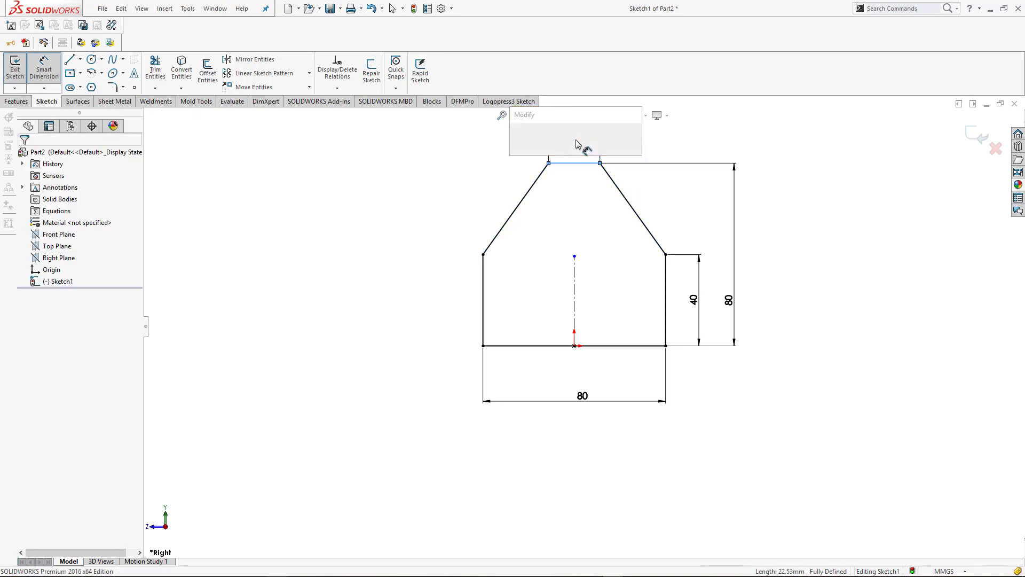
pyautogui.write('40')
pyautogui.press('Return')
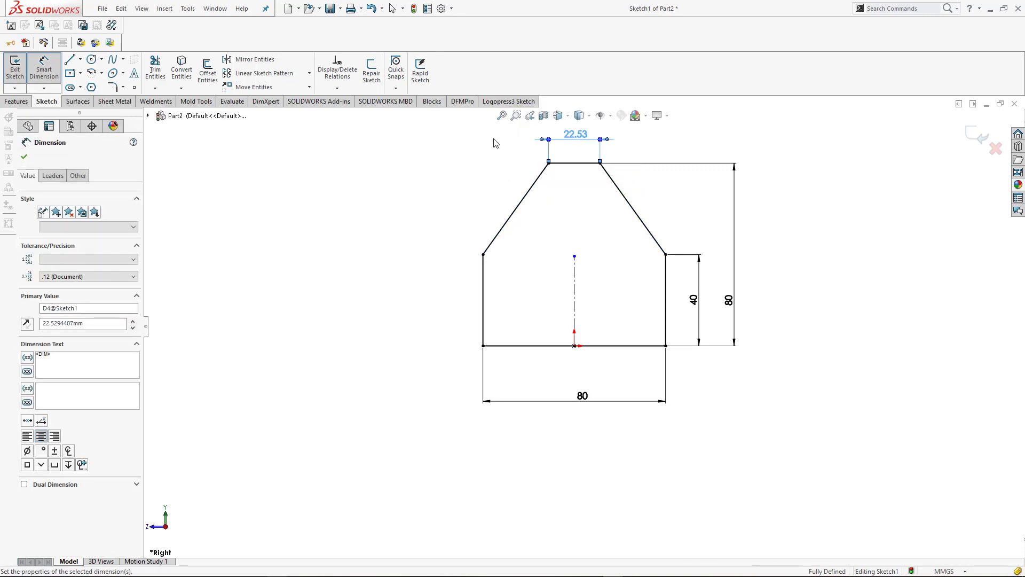
pyautogui.click(845, 212)
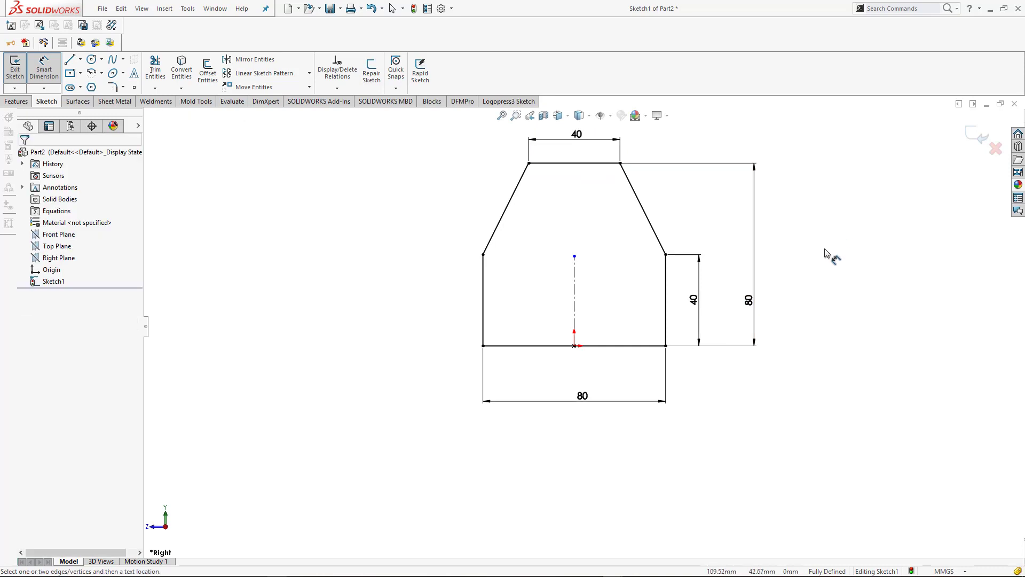
# Create a 4 mm thick sheet metal base flange from the closed profile, with a K-Factor of 0.5 and rectangular auto relief
pyautogui.hotkey('ctrl', '7')
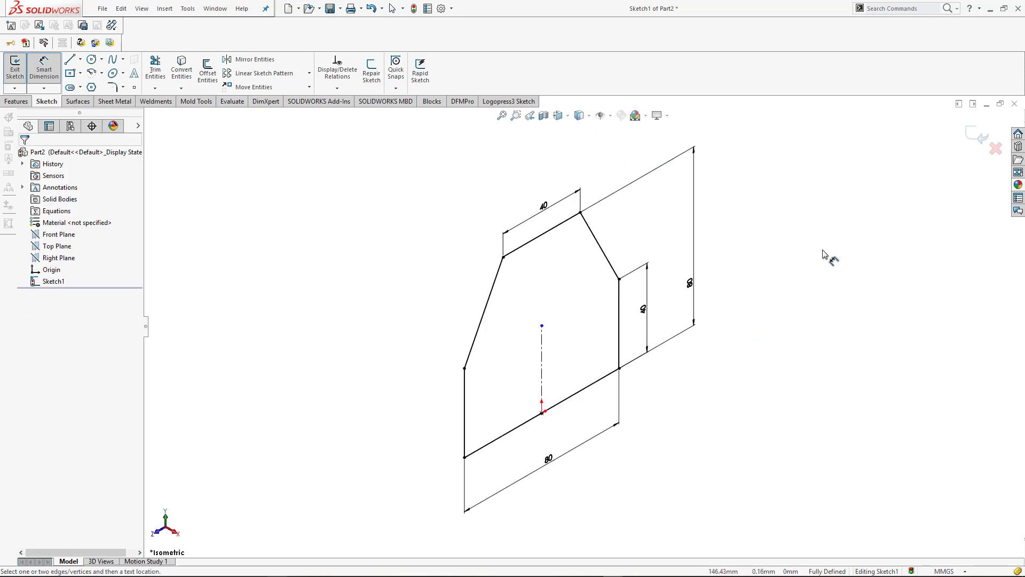
pyautogui.click(17, 102)
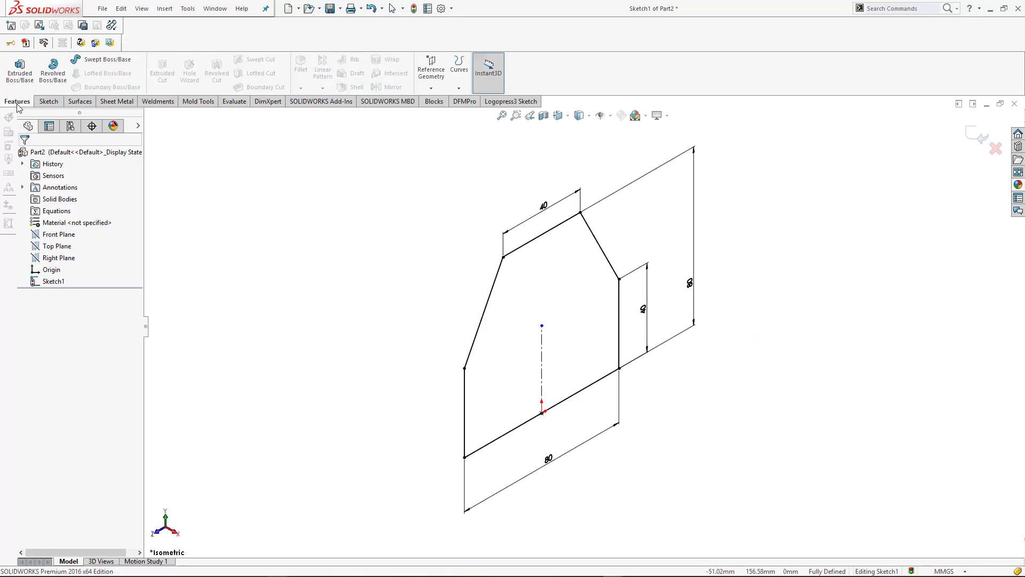
pyautogui.click(116, 102)
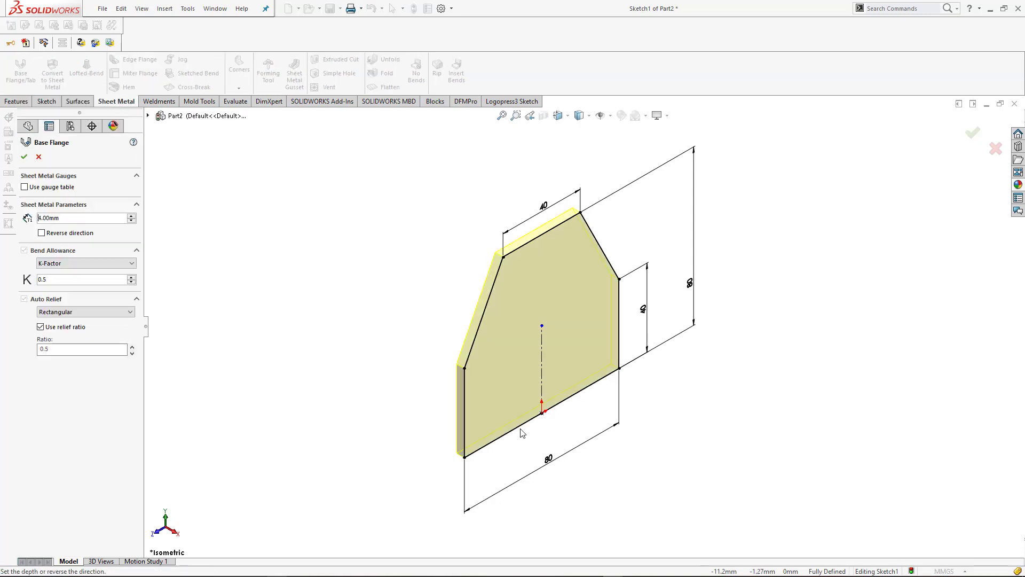
pyautogui.click(23, 157)
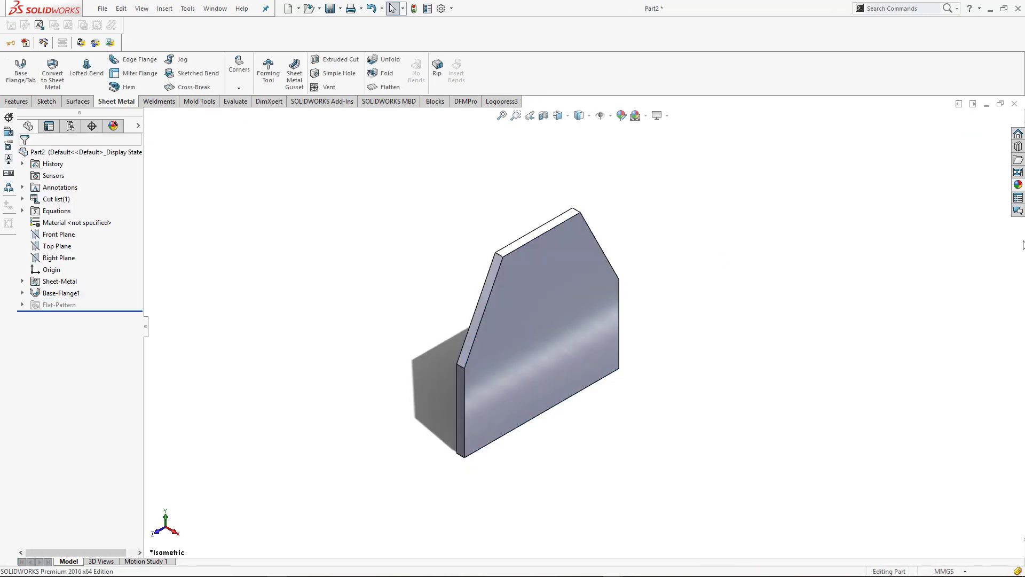
# Apply a dark iron appearance from the metal appearances to the whole plate
pyautogui.click(1019, 185)
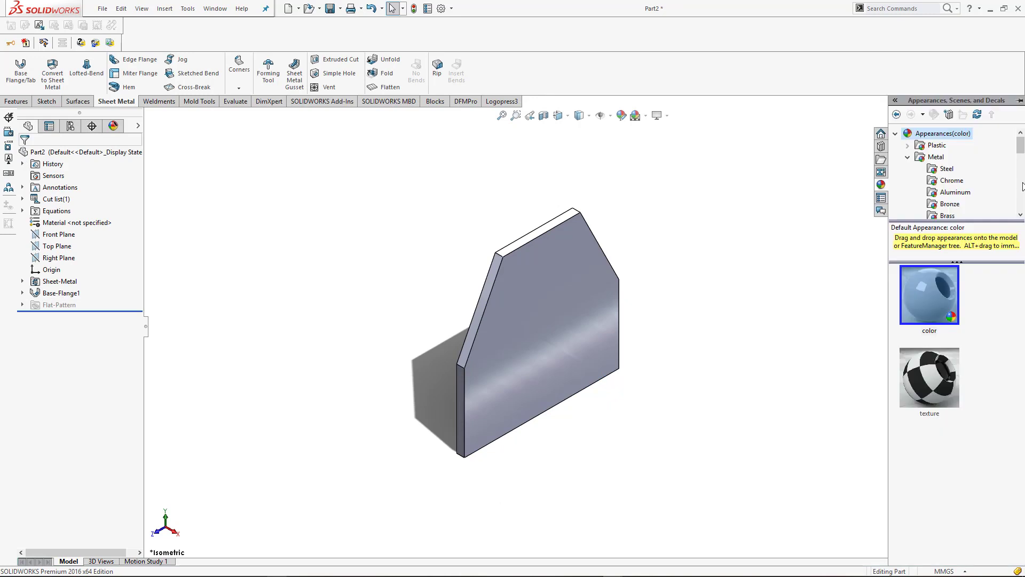
pyautogui.click(944, 172)
pyautogui.scroll(-2, 953, 195)
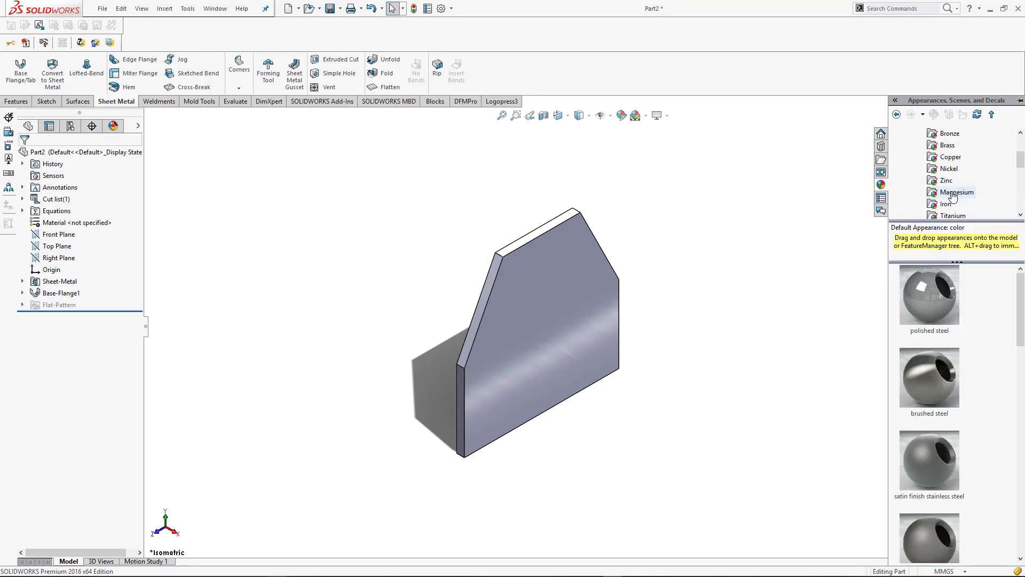
pyautogui.click(947, 206)
pyautogui.moveTo(930, 376); pyautogui.dragTo(533, 336)
pyautogui.click(537, 335)
# Add a 20 mm long edge flange at 90 degrees along the plate's 80 mm bottom edge, using the default bend radius
pyautogui.moveTo(492, 488); pyautogui.dragTo(587, 475, button='middle')
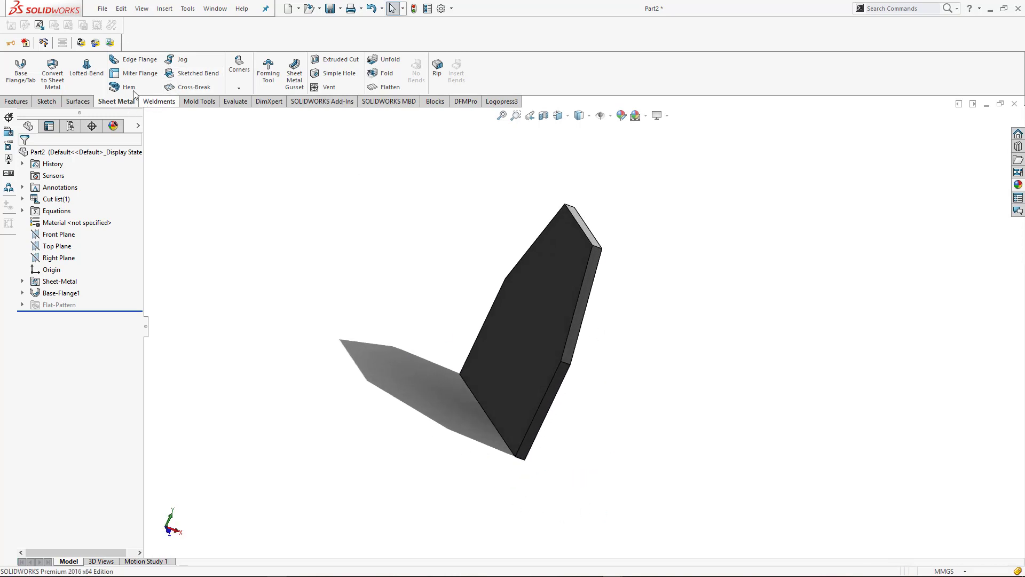
pyautogui.click(128, 60)
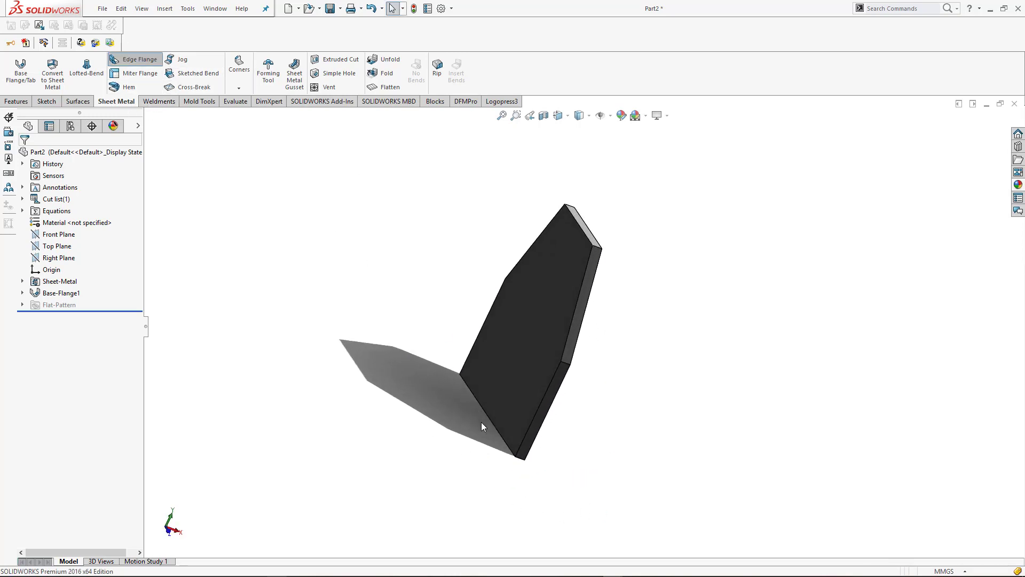
pyautogui.click(513, 454)
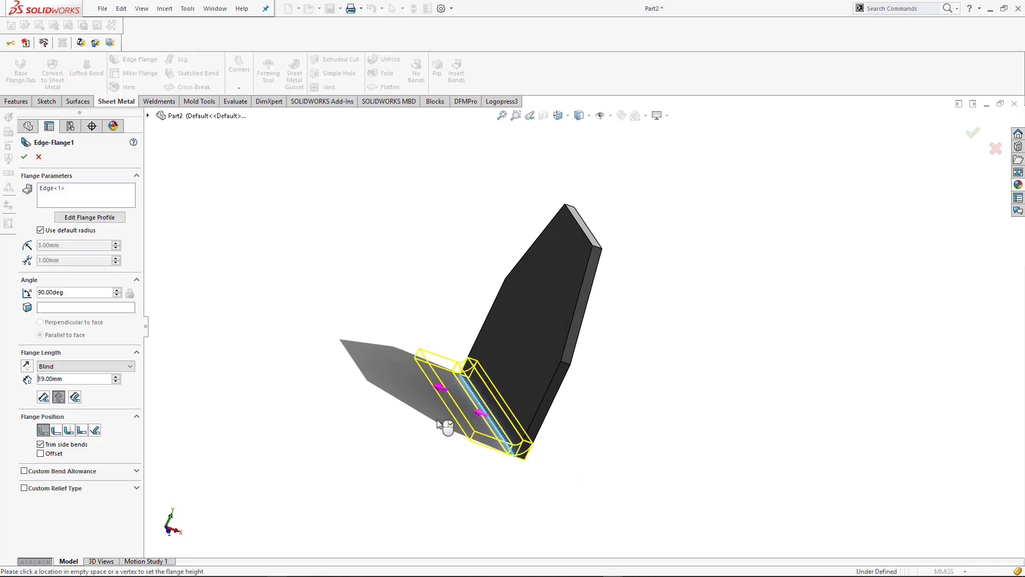
pyautogui.moveTo(588, 483); pyautogui.dragTo(515, 465, button='middle')
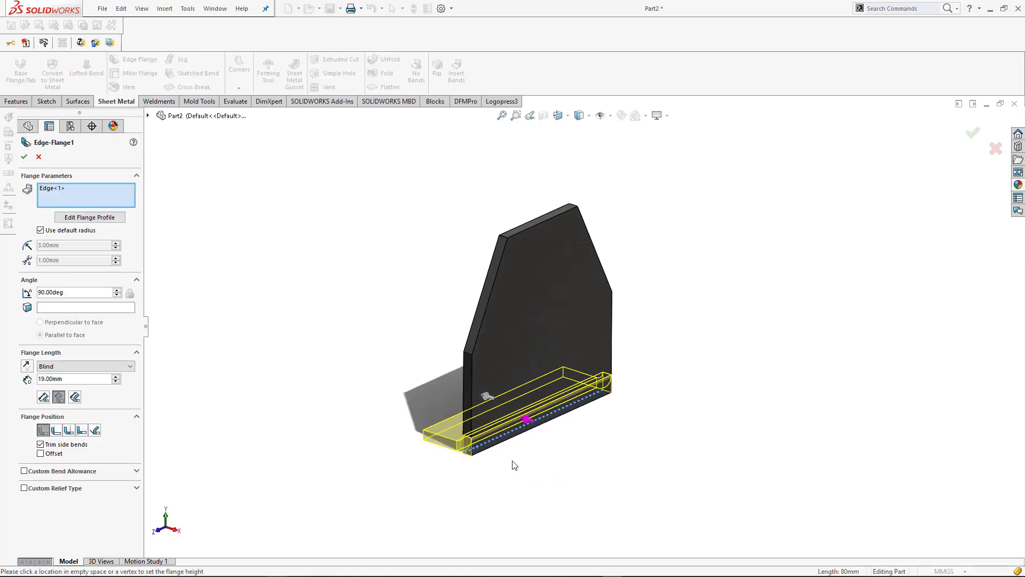
pyautogui.hotkey('ctrl', '7')
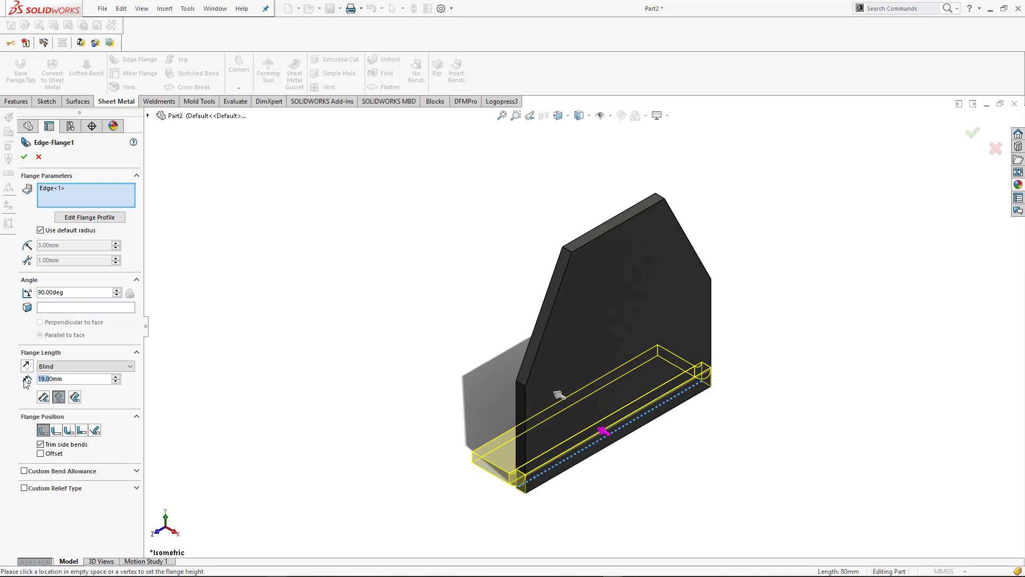
pyautogui.write('20')
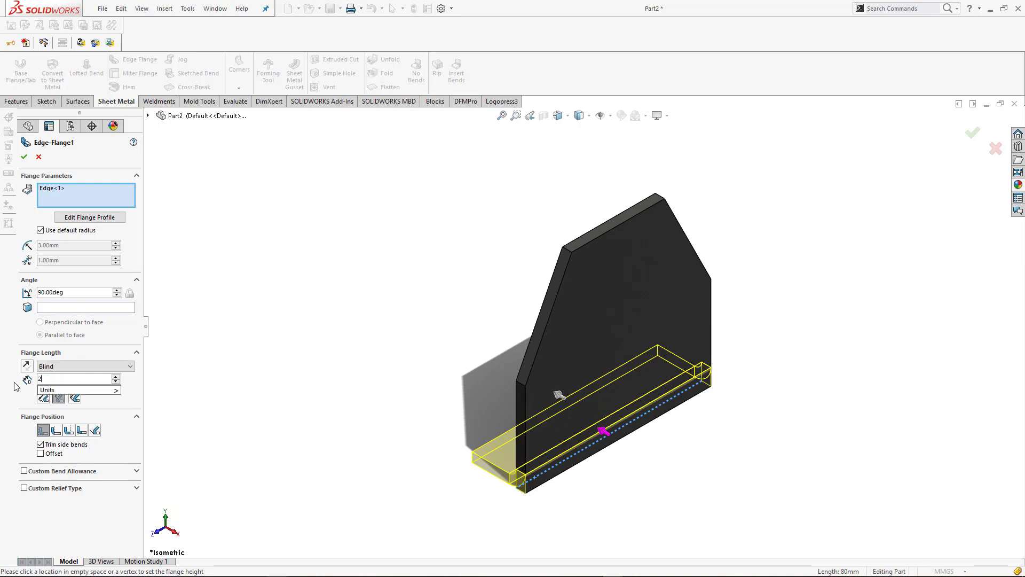
pyautogui.press('Return')
pyautogui.click(23, 157)
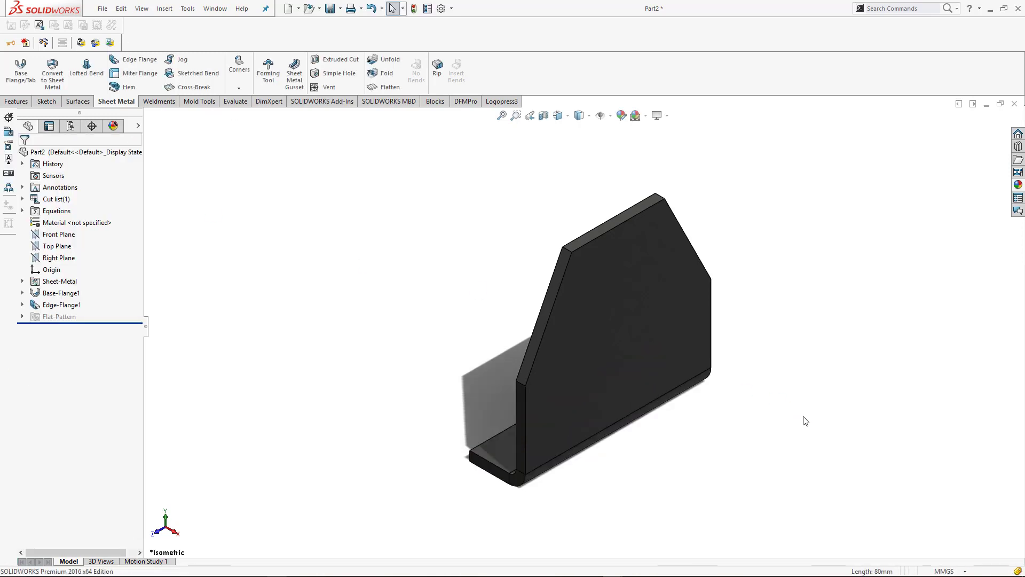
# Start a sketch on the edge flange's upper face and draw a centerline about 6.4 mm long inward from the outer edge's midpoint
pyautogui.moveTo(743, 430); pyautogui.dragTo(642, 447, button='middle')
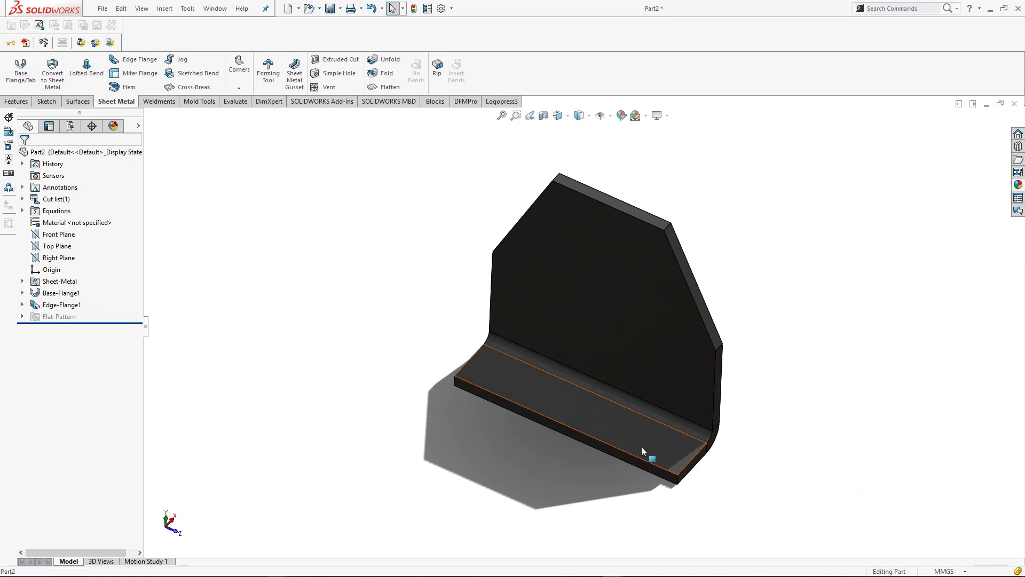
pyautogui.click(642, 446)
pyautogui.click(682, 417)
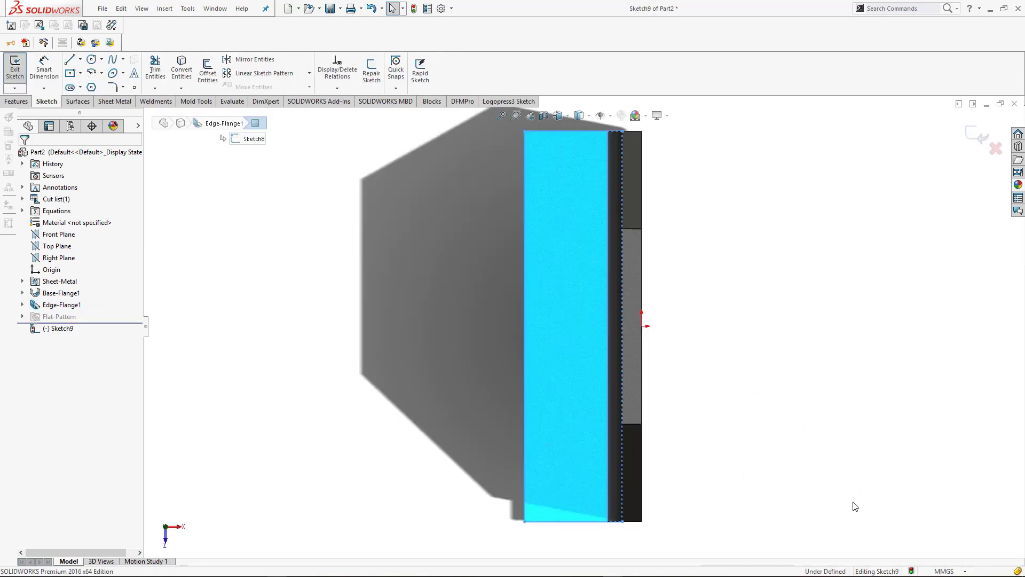
pyautogui.click(81, 59)
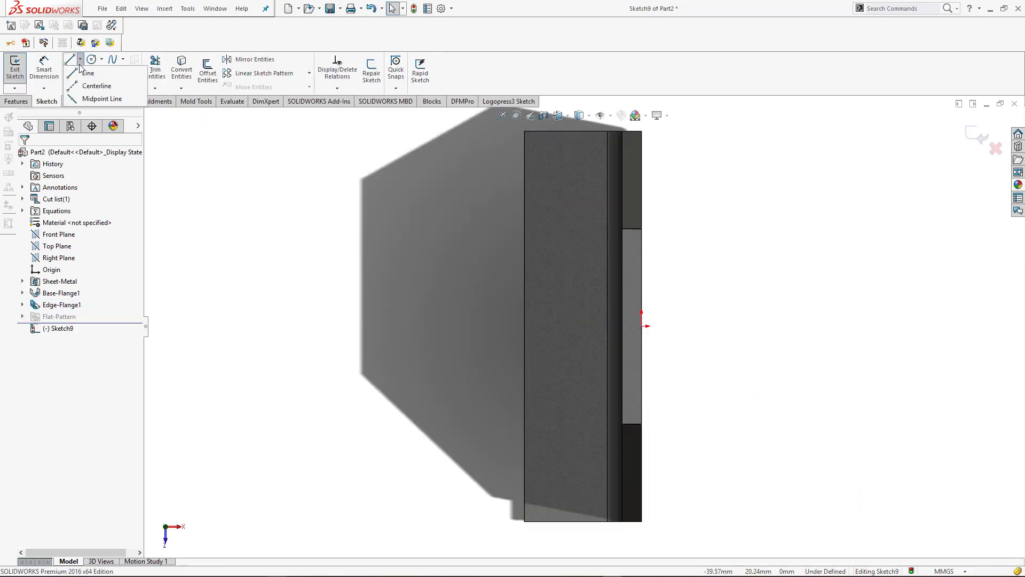
pyautogui.click(92, 85)
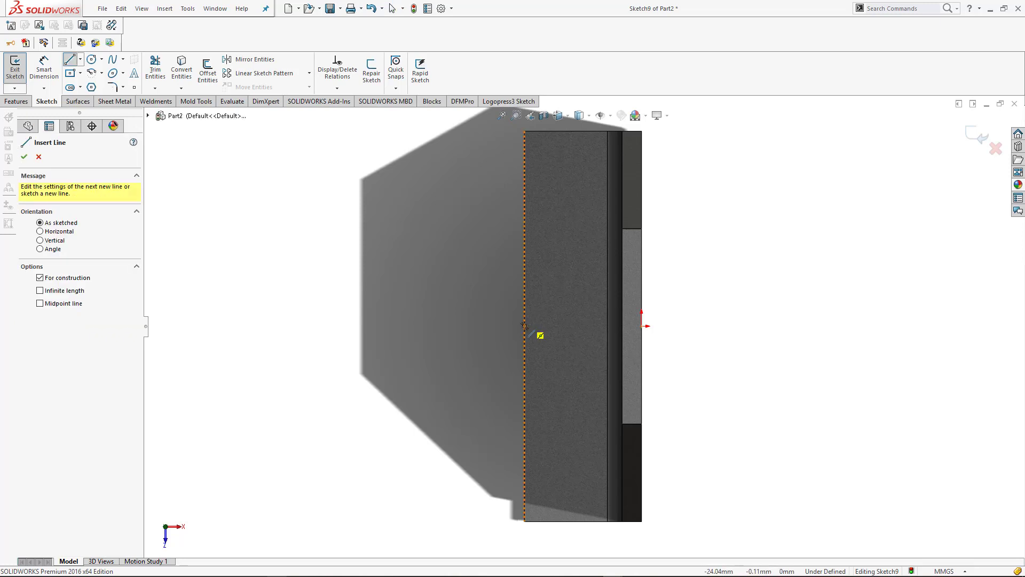
pyautogui.moveTo(524, 326); pyautogui.dragTo(556, 326)
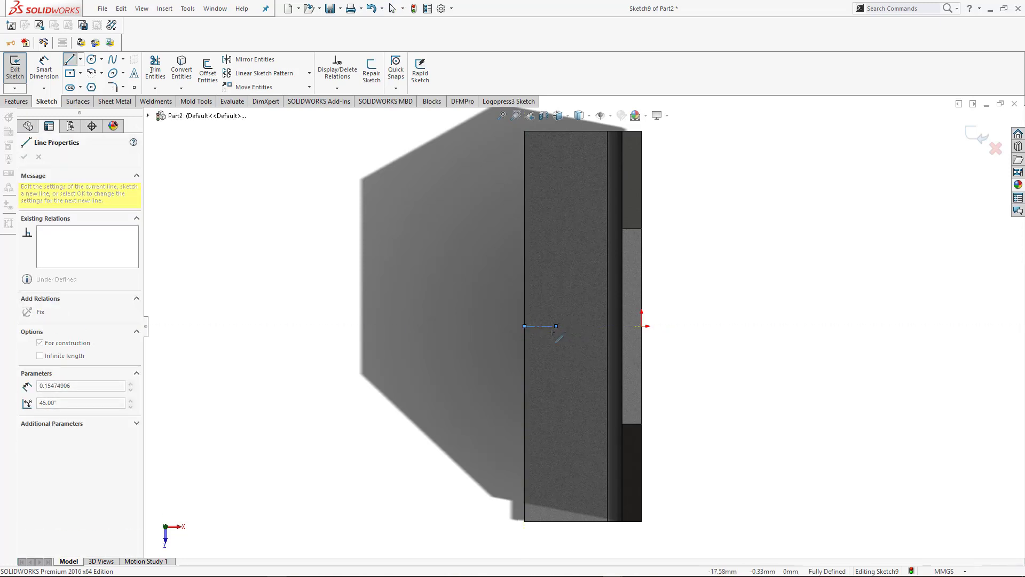
pyautogui.press('Escape')
# Sketch a midpoint line about 56 mm long, centered on the centerline's inner end and parallel to the flange's outer edge
pyautogui.click(81, 59)
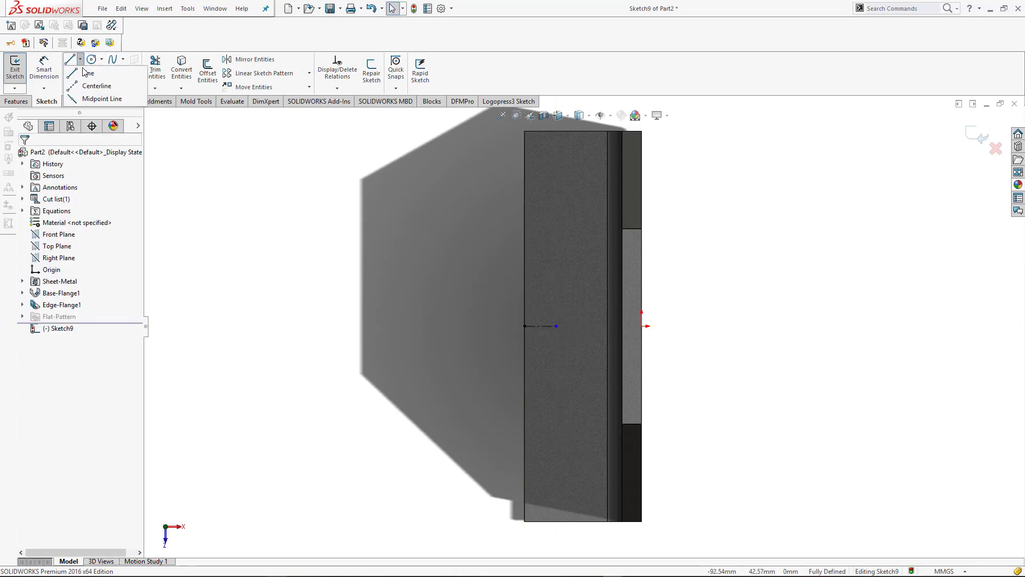
pyautogui.click(93, 96)
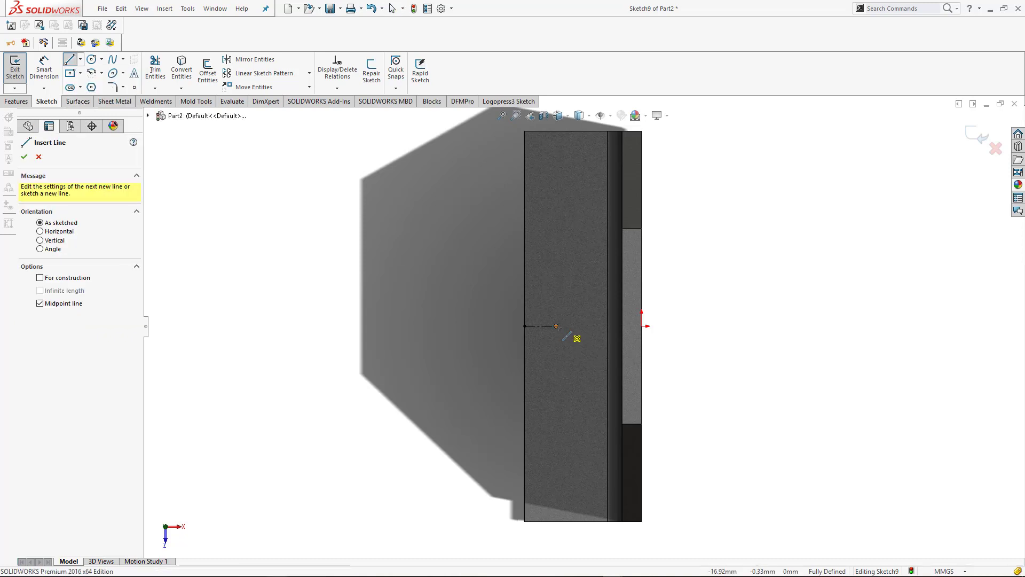
pyautogui.click(556, 325)
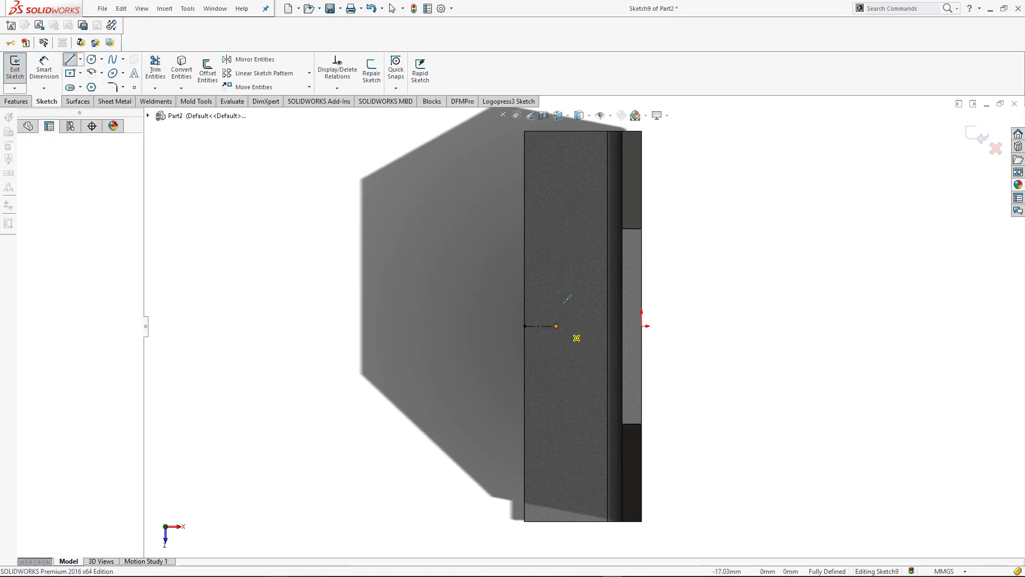
pyautogui.click(556, 190)
pyautogui.press('Escape')
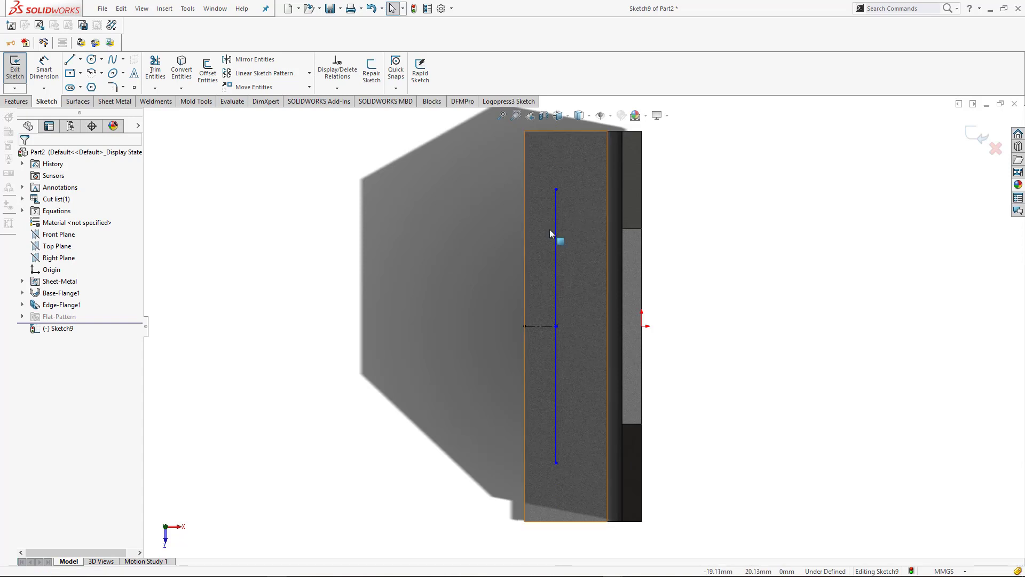
# Dimension the midpoint line's length as 60 mm
pyautogui.moveTo(542, 246); pyautogui.dragTo(493, 178, button='right')
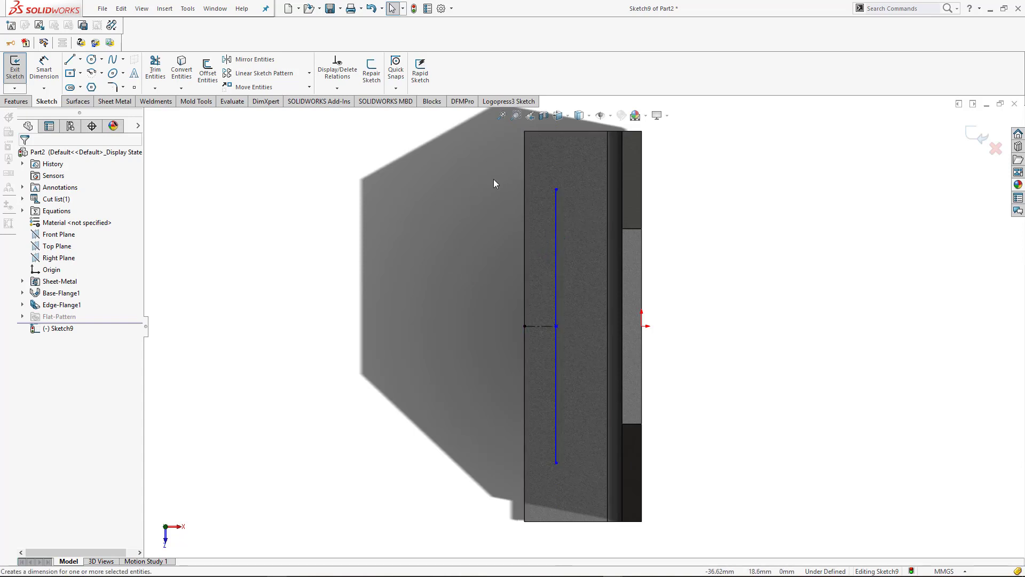
pyautogui.click(556, 229)
pyautogui.click(695, 309)
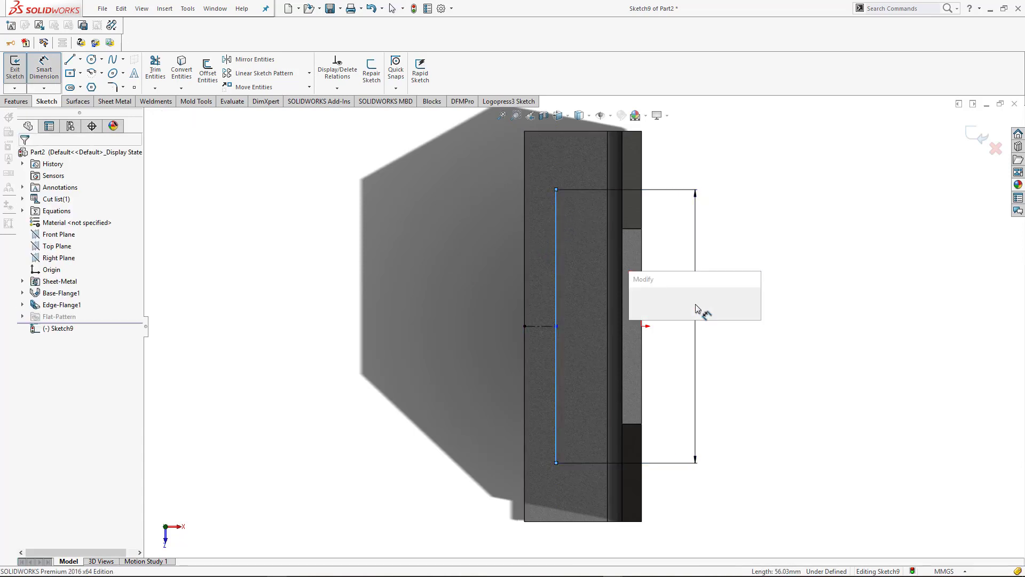
pyautogui.write('60')
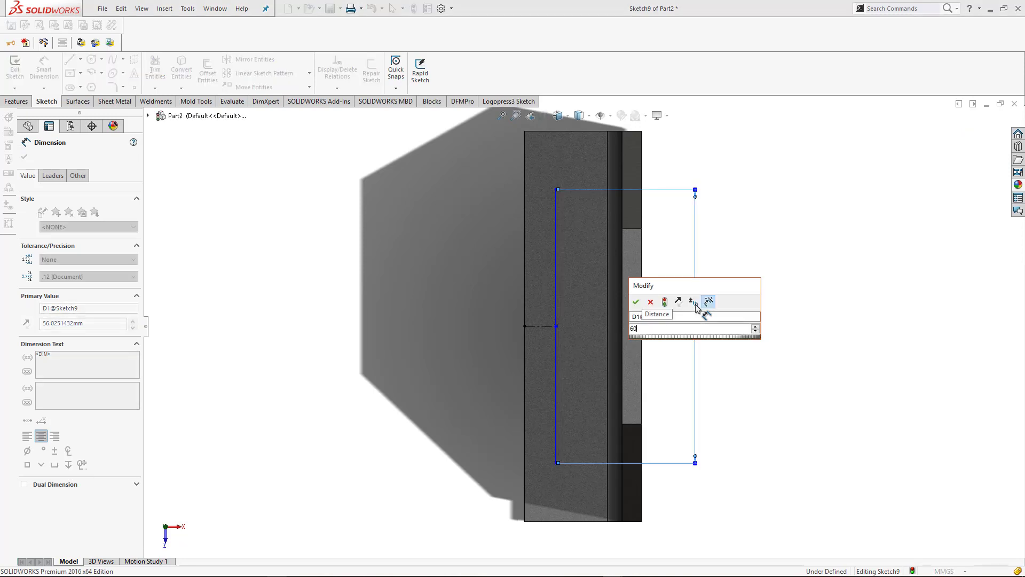
pyautogui.press('Return')
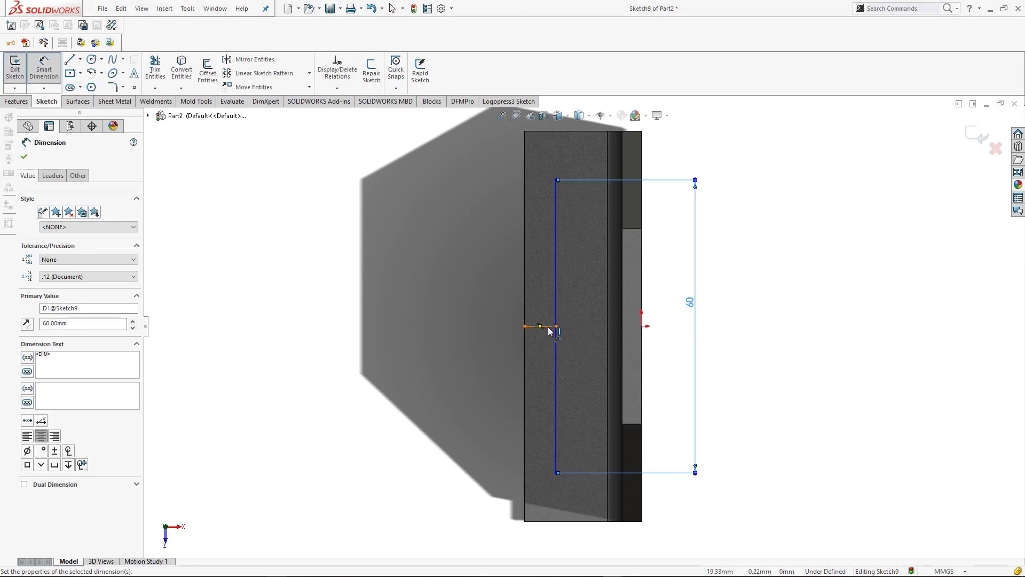
# Dimension the centerline's length as 12 mm
pyautogui.click(550, 329)
pyautogui.click(492, 390)
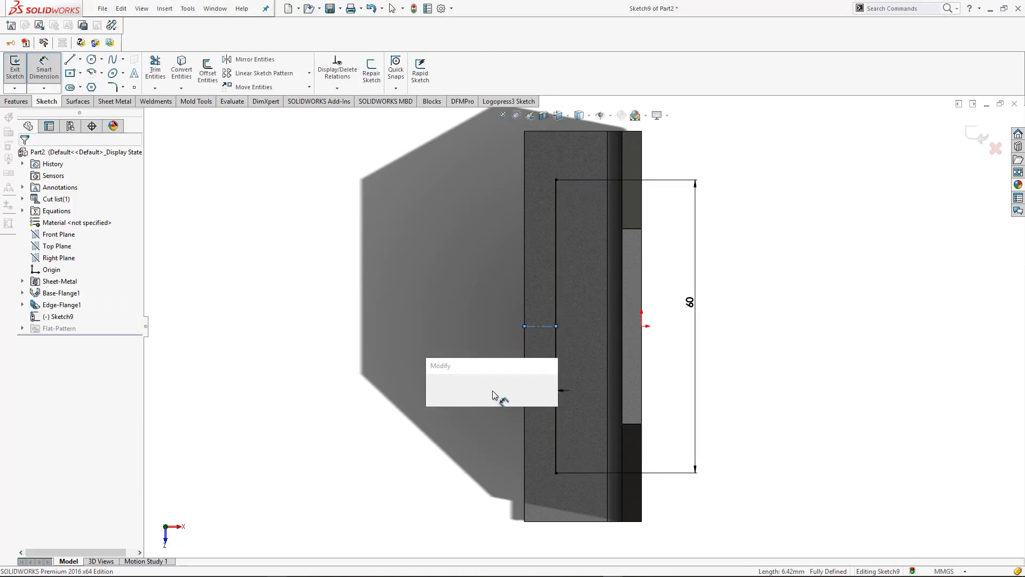
pyautogui.write('12')
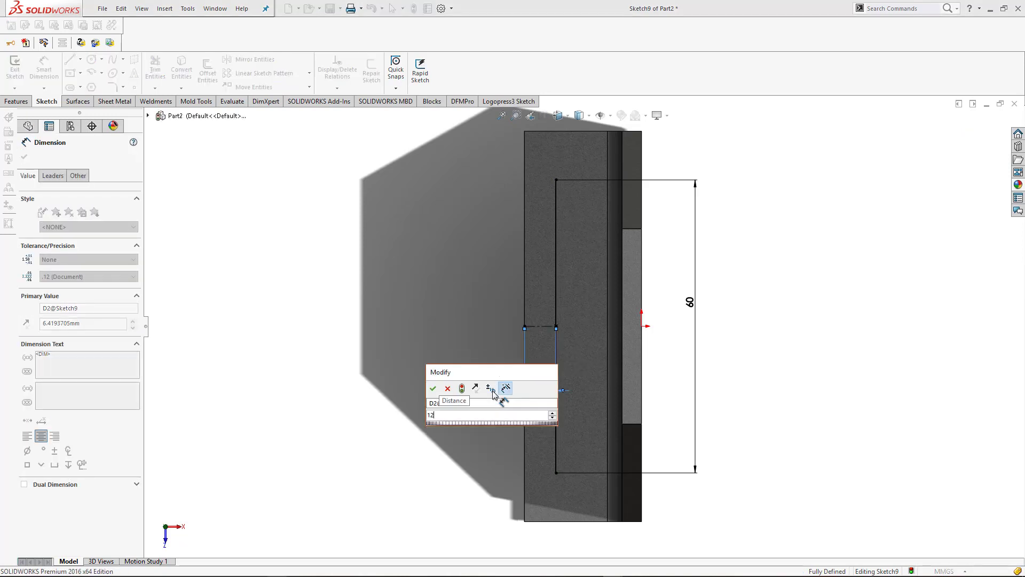
pyautogui.press('Return')
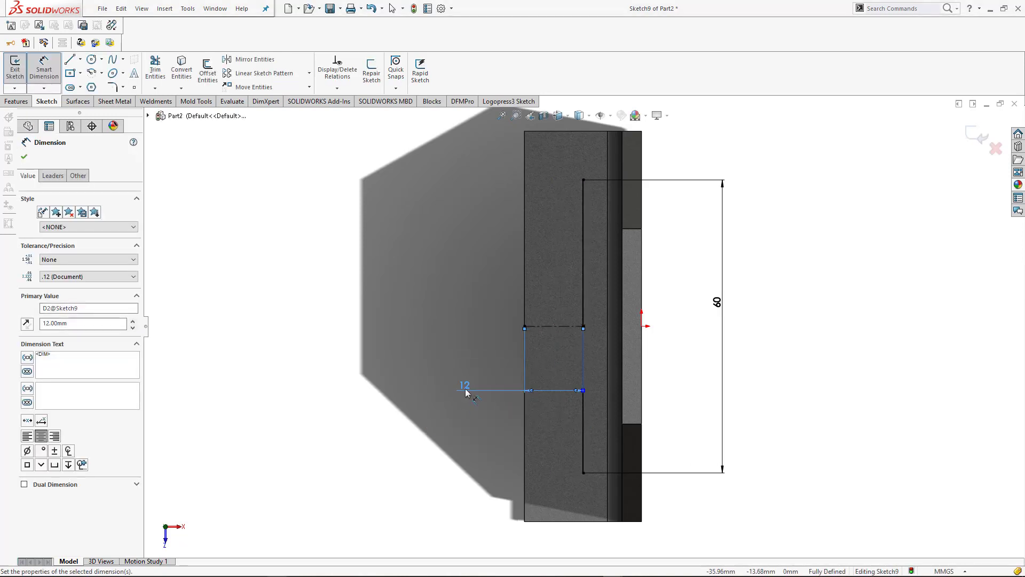
# Change the centerline's length dimension to 10 mm and exit the sketch
pyautogui.doubleClick(464, 386)
pyautogui.write('1')
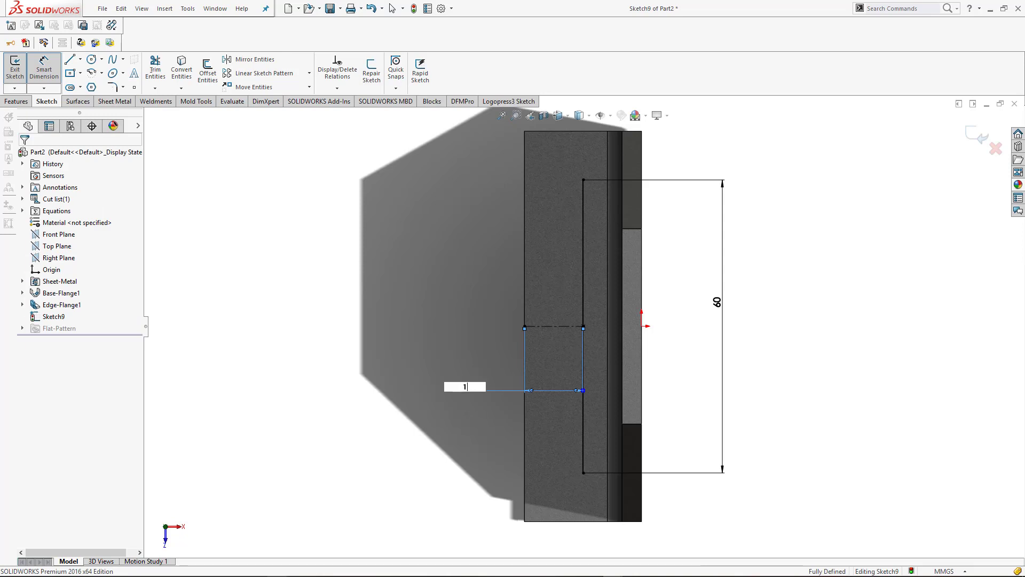
pyautogui.write('0')
pyautogui.press('Return')
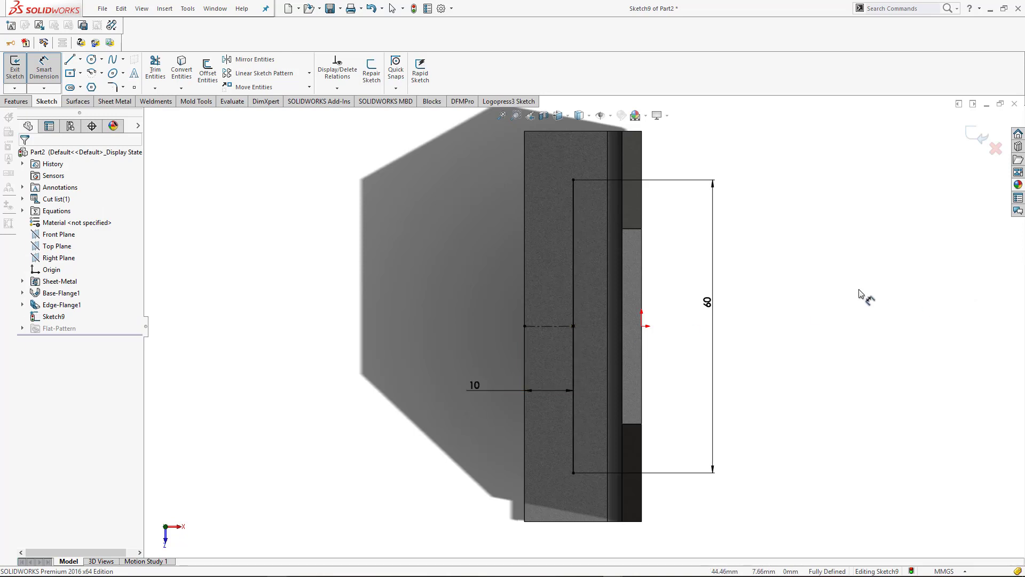
pyautogui.click(974, 138)
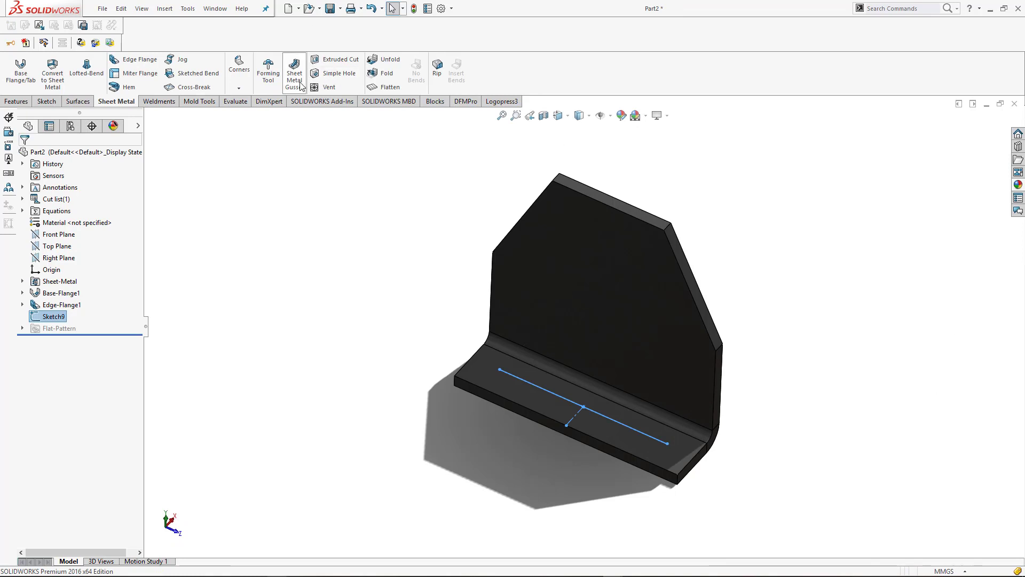
# Create two Ø8.0 DIN dowel holes, Through All, in the edge flange at both endpoints of the 60 mm sketch line
pyautogui.click(8, 102)
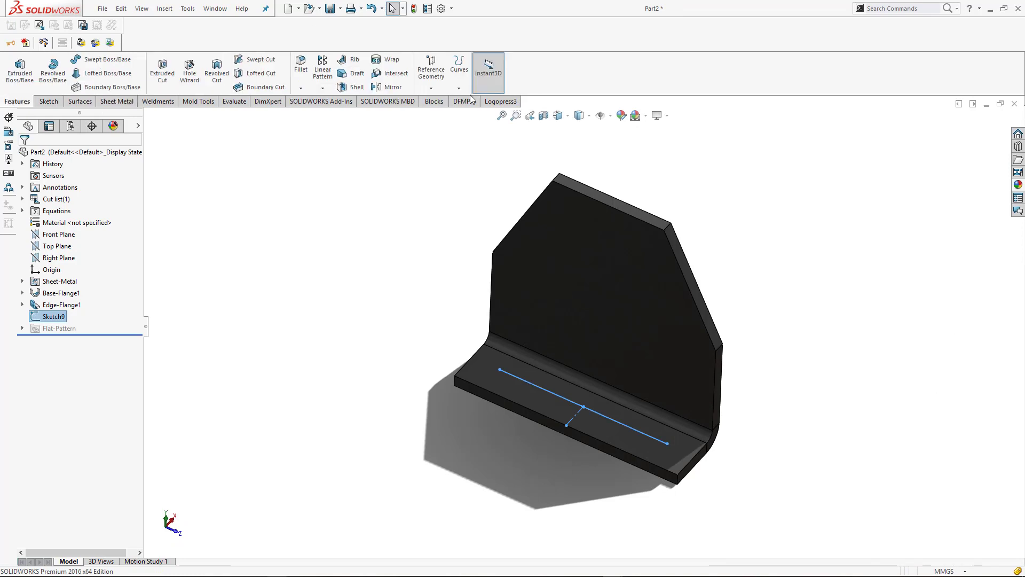
pyautogui.click(188, 79)
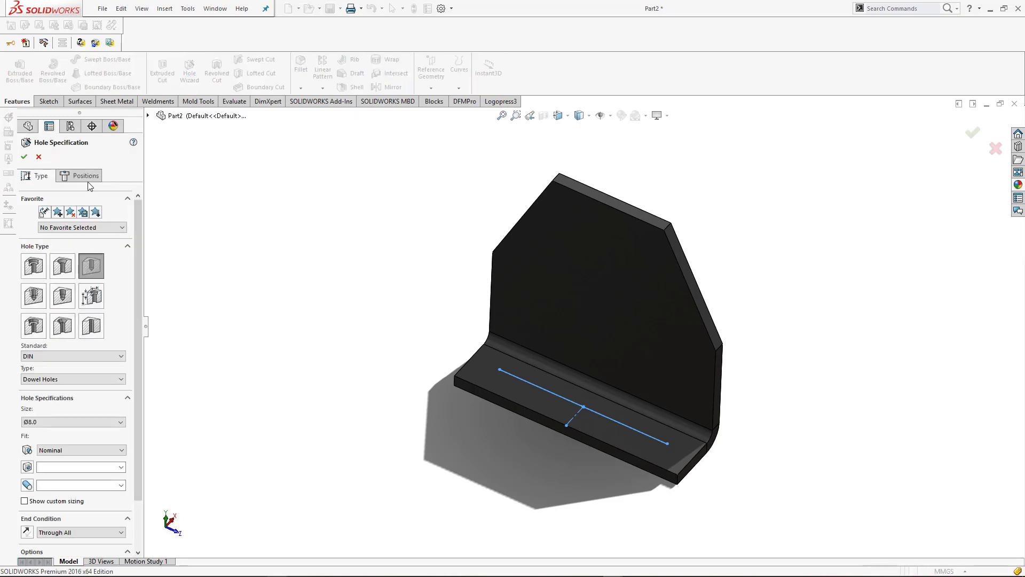
pyautogui.click(84, 176)
pyautogui.click(77, 269)
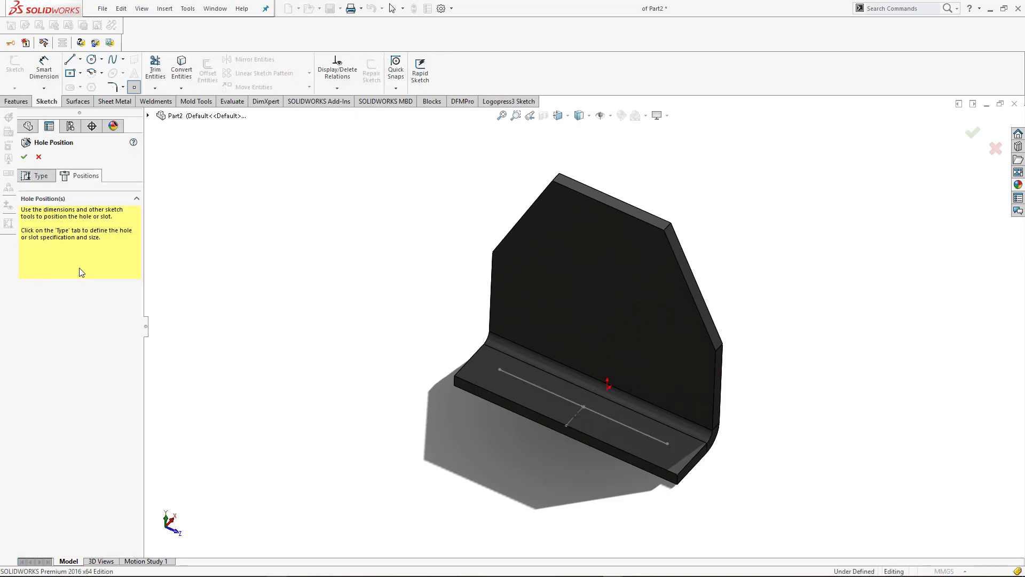
pyautogui.click(667, 443)
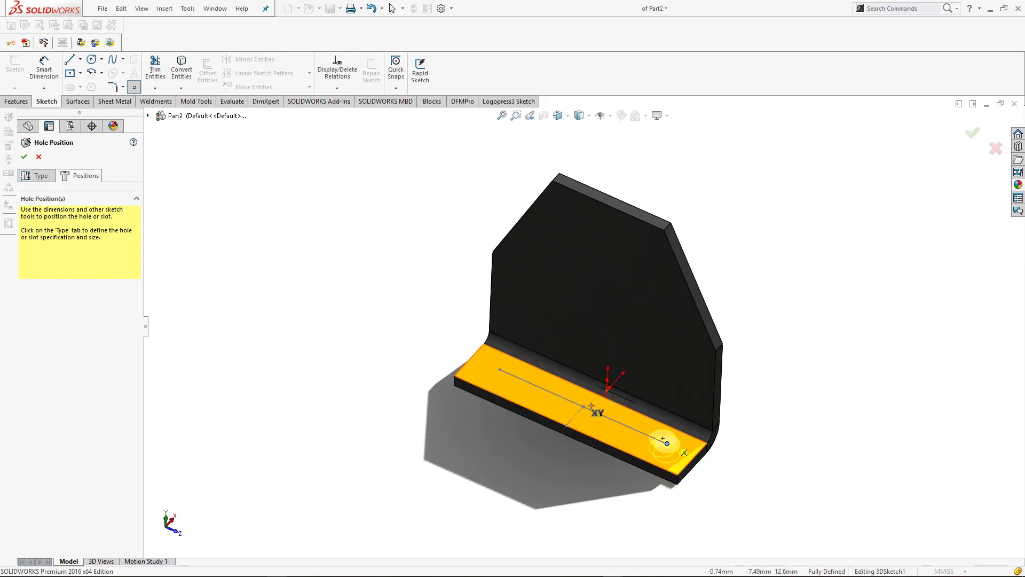
pyautogui.click(499, 370)
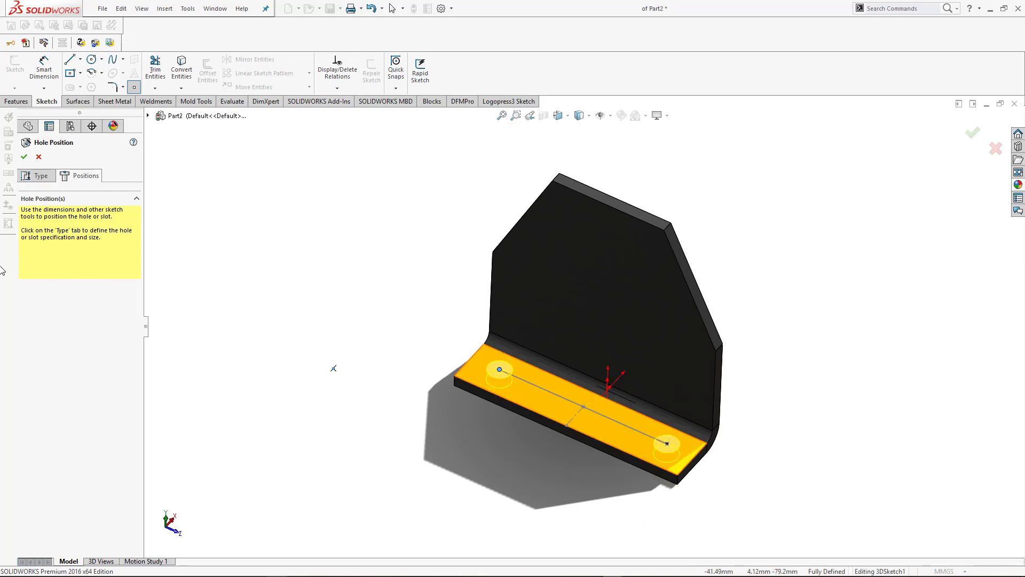
pyautogui.click(23, 157)
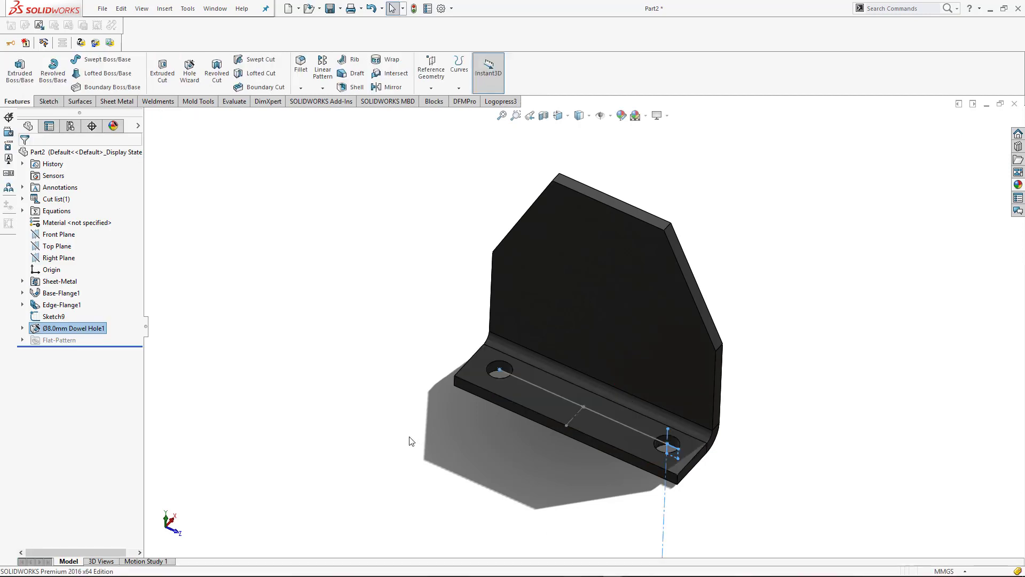
pyautogui.click(377, 424)
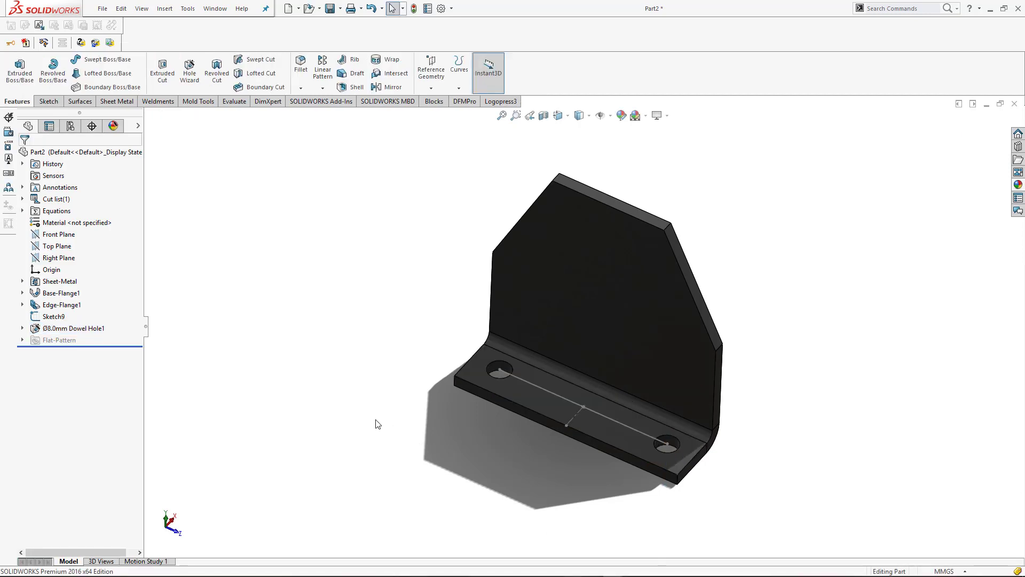
# Show the part in isometric view and save it as "Side Base Plate"
pyautogui.hotkey('ctrl', '7')
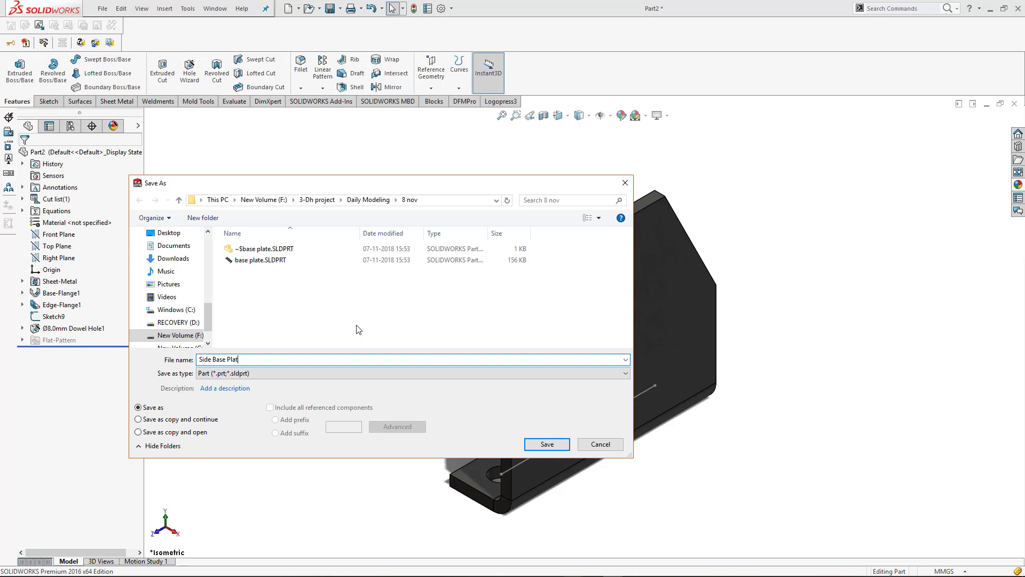
pyautogui.press('Return')
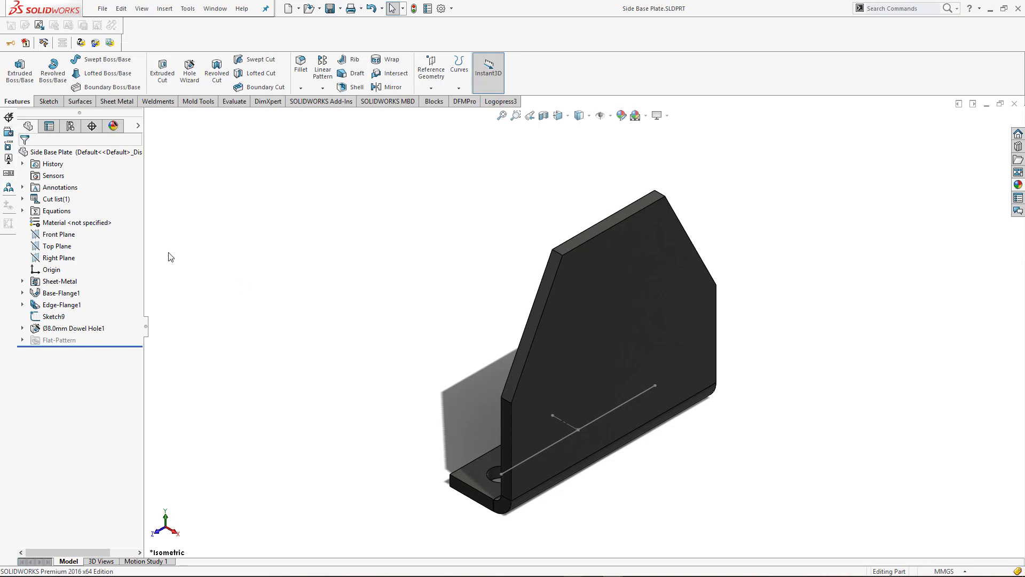
# Start a sketch on the plate's large outer face and draw a circle about 8 mm in diameter, centred near the upper edge
pyautogui.click(608, 277)
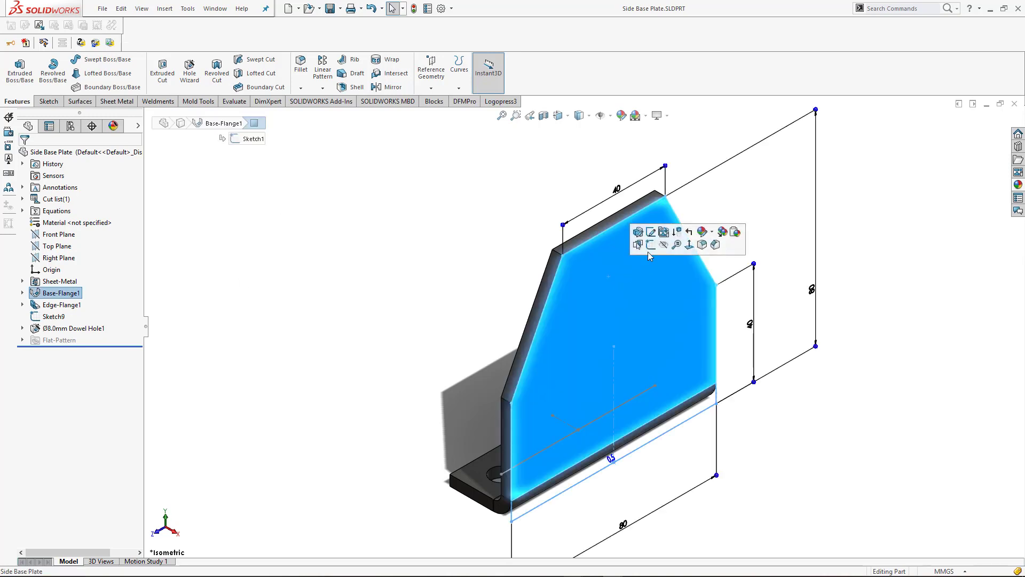
pyautogui.click(671, 258)
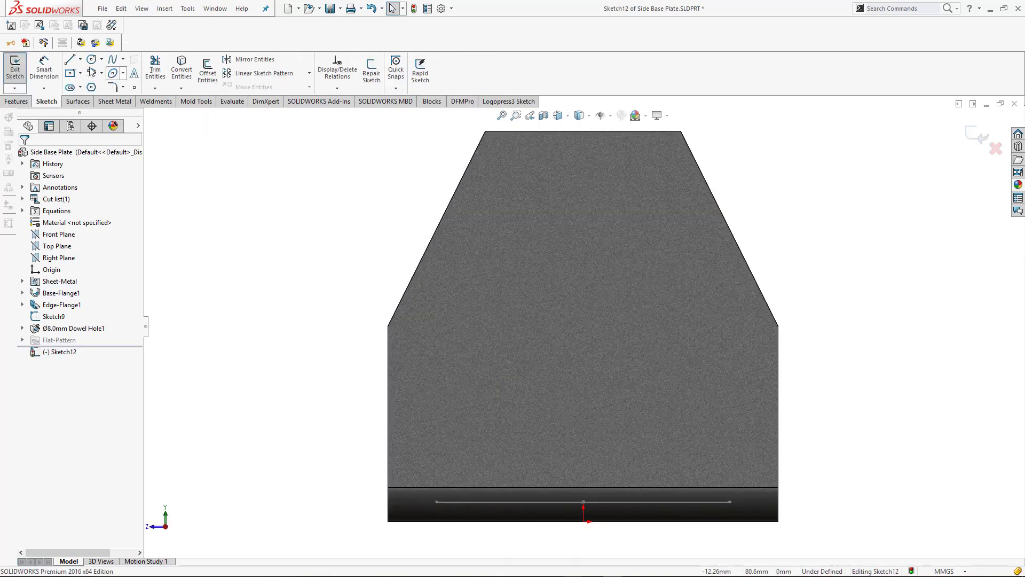
pyautogui.click(91, 59)
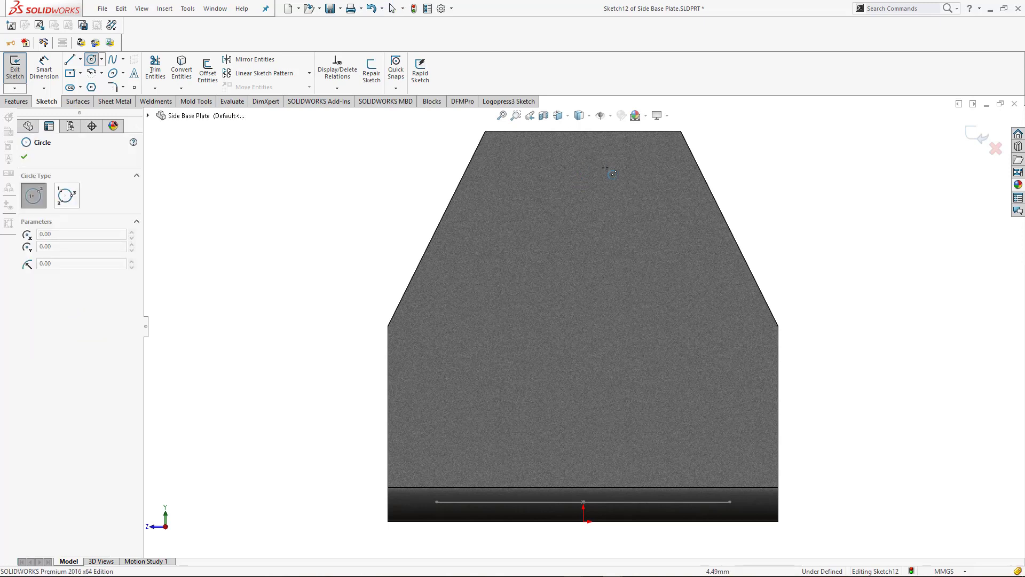
pyautogui.click(582, 183)
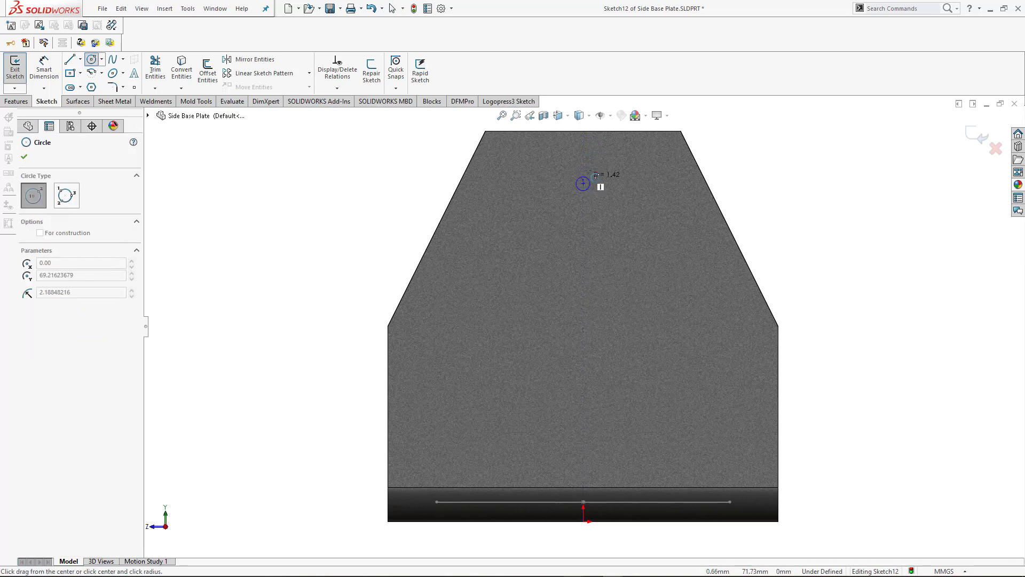
pyautogui.click(596, 168)
# Dimension the circle's diameter as 20 mm and change that dimension to 12 mm
pyautogui.moveTo(799, 234); pyautogui.dragTo(799, 205, button='right')
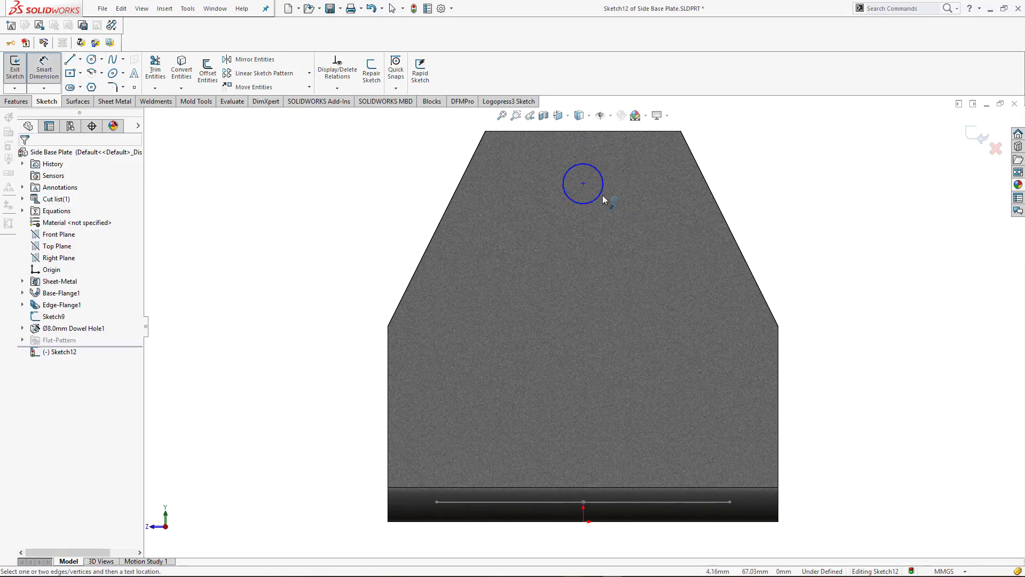
pyautogui.click(601, 196)
pyautogui.click(764, 193)
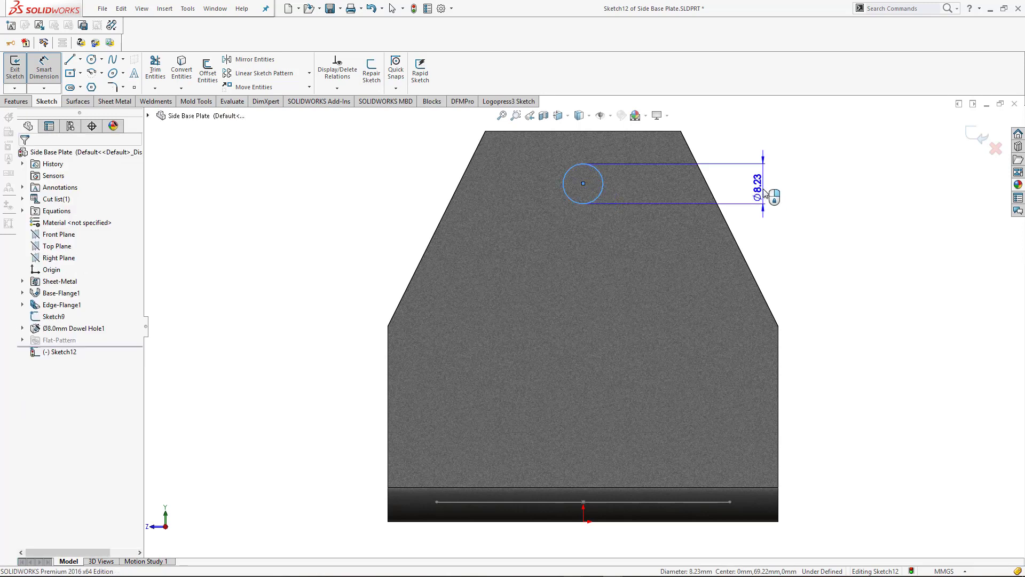
pyautogui.write('20')
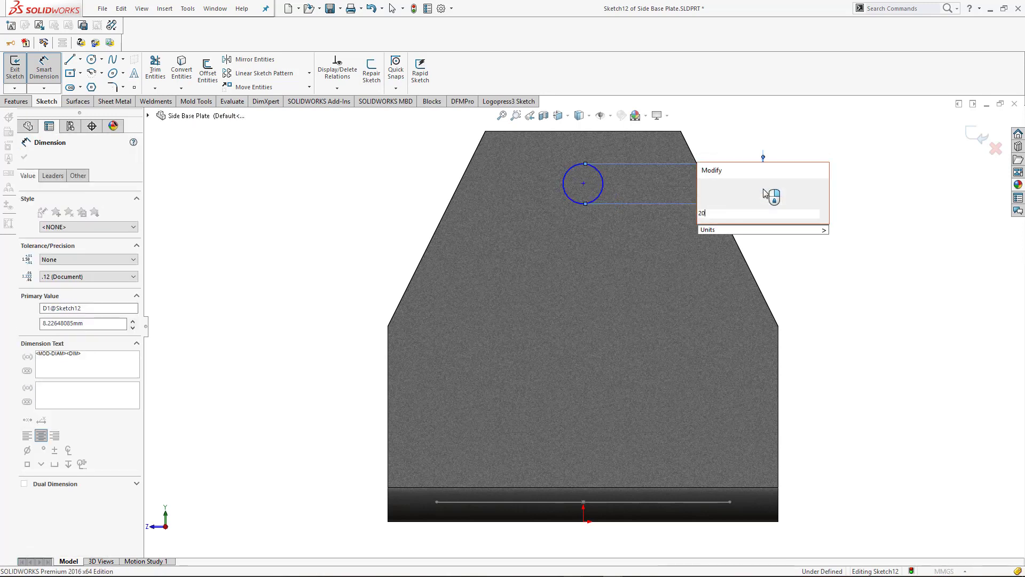
pyautogui.press('Return')
pyautogui.press('Escape')
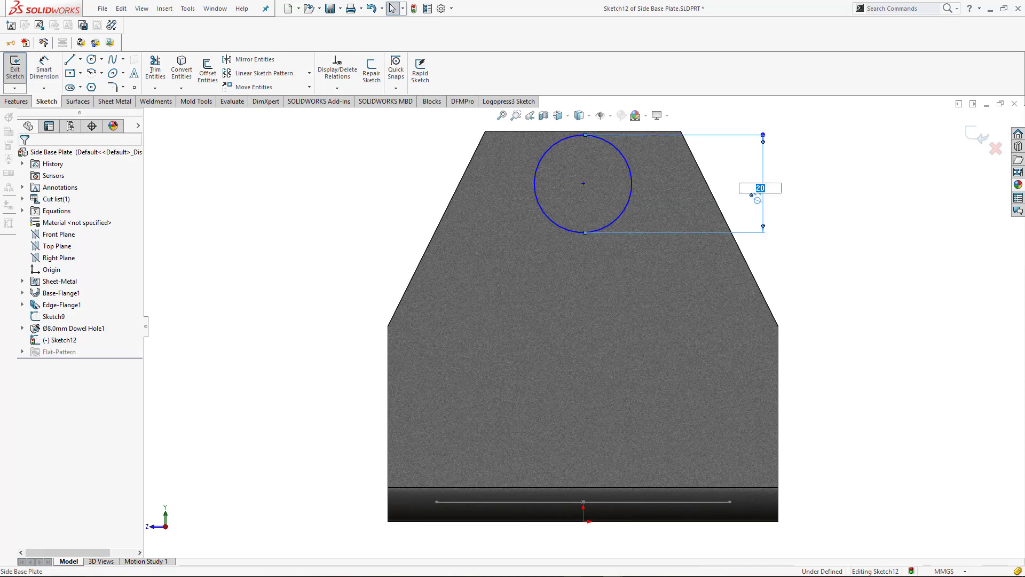
pyautogui.press('Return')
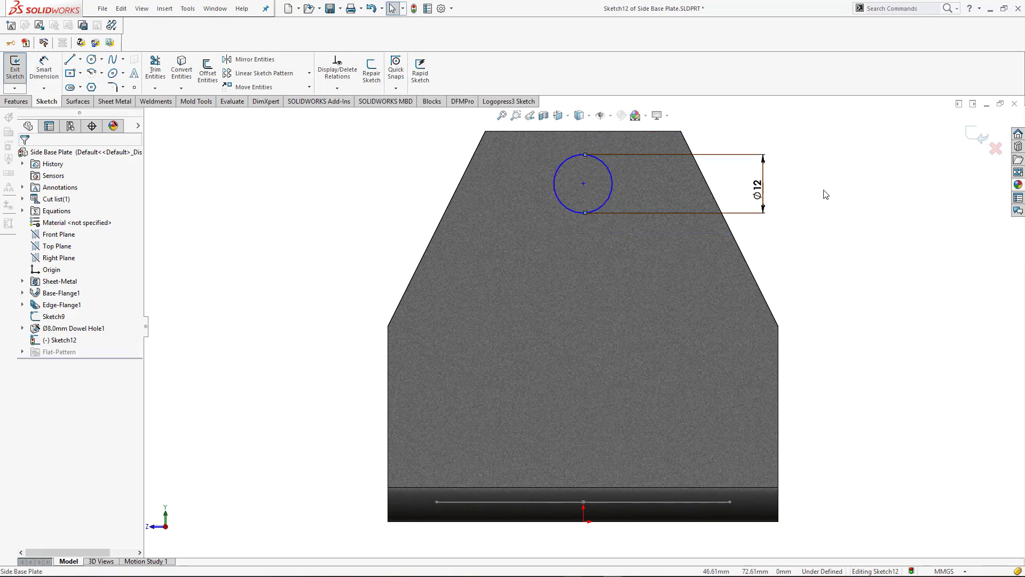
# Dimension the distance from the circle's centre to the plate's upper edge as 12 mm
pyautogui.moveTo(808, 313); pyautogui.dragTo(804, 277, button='right')
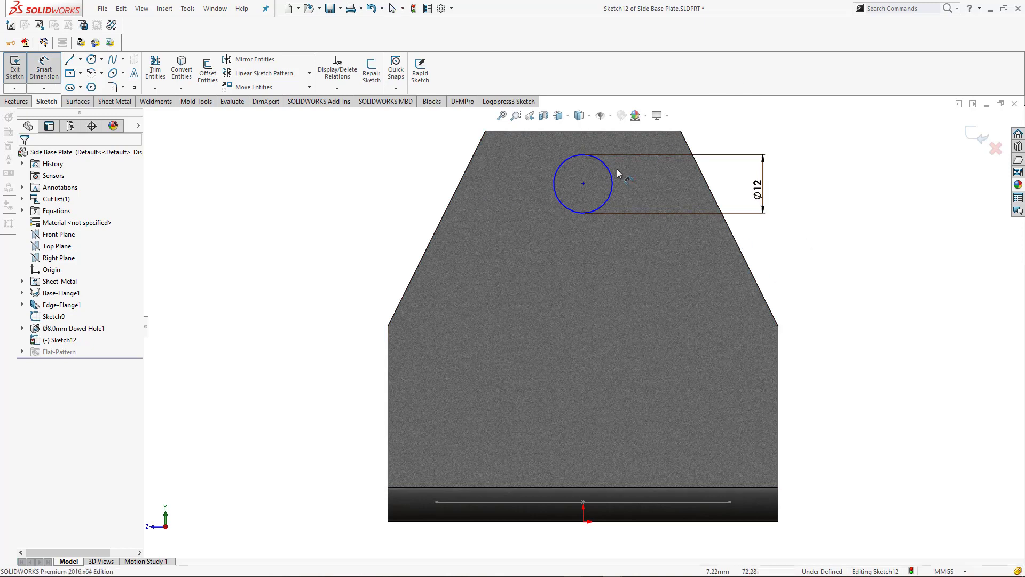
pyautogui.click(583, 183)
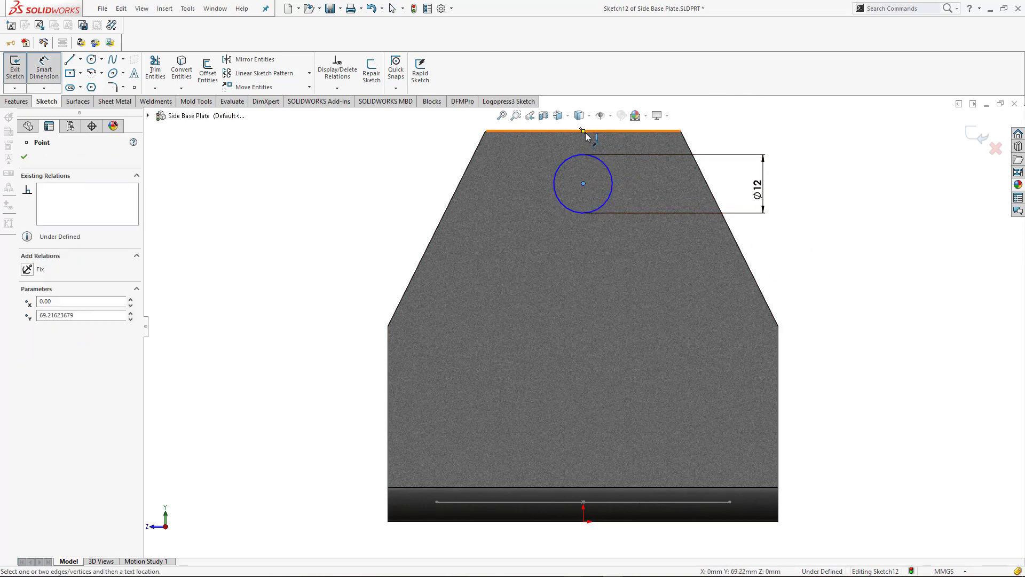
pyautogui.click(588, 131)
pyautogui.click(806, 158)
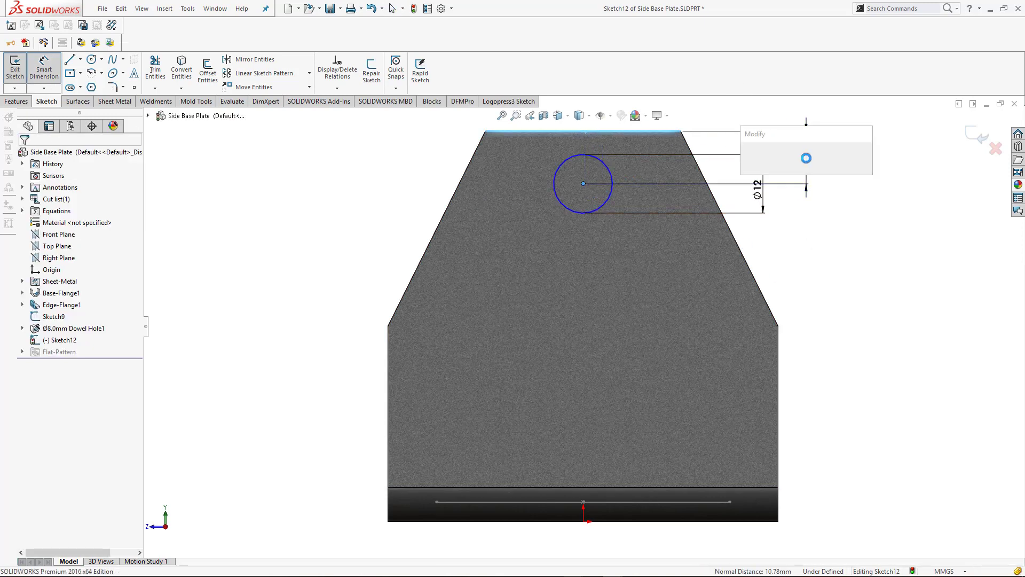
pyautogui.press('Return')
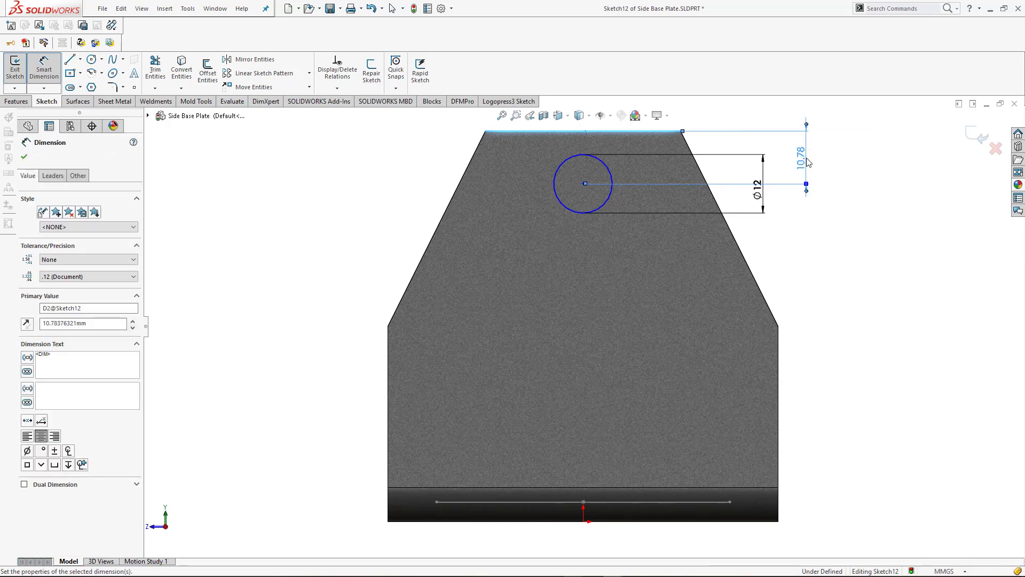
pyautogui.press('Escape')
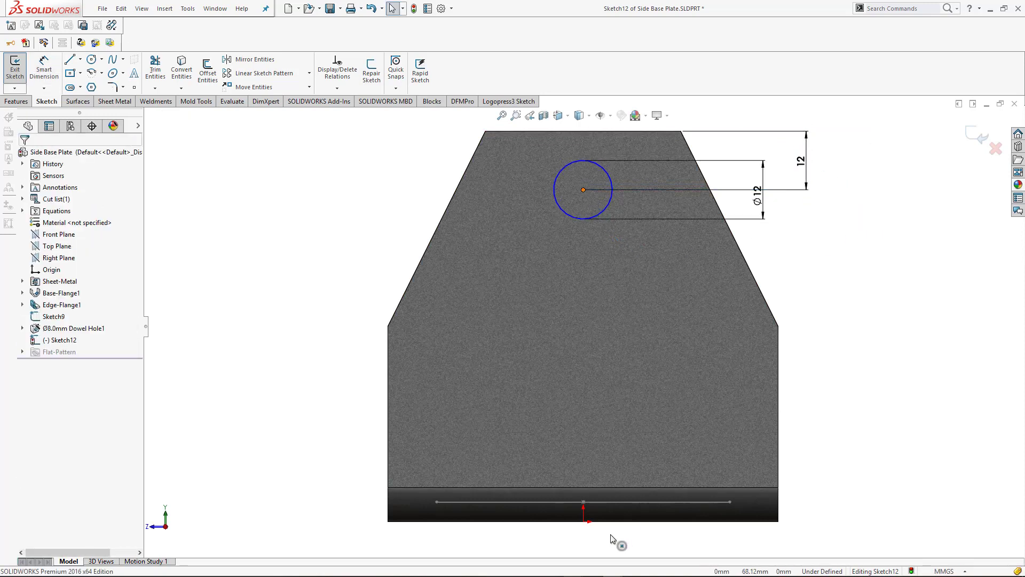
# Add a Vertical relation between the circle's centre and the origin, and exit the sketch
pyautogui.keyDown('ctrl'); pyautogui.click(583, 522); pyautogui.keyUp('ctrl')
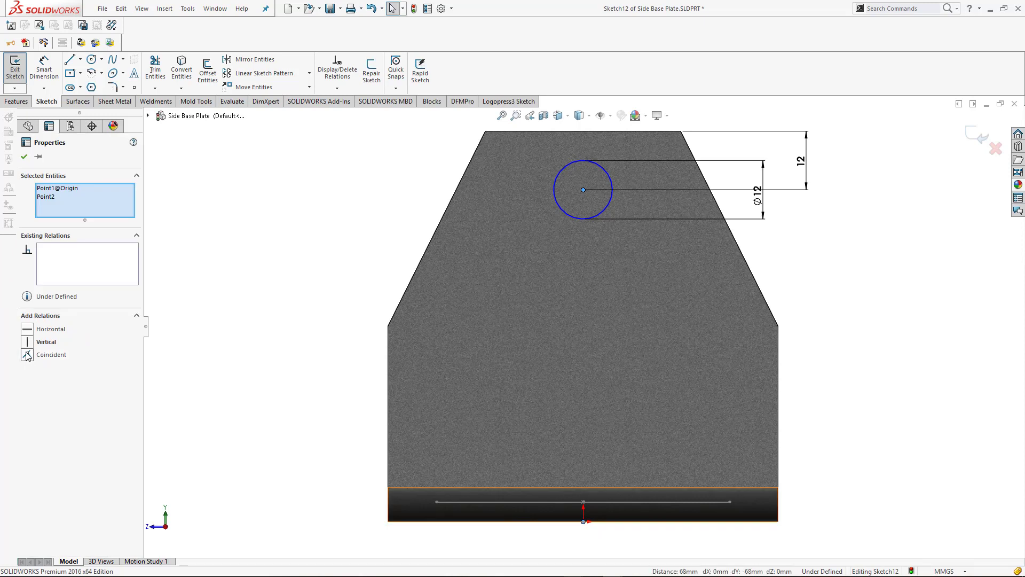
pyautogui.click(27, 342)
pyautogui.click(836, 309)
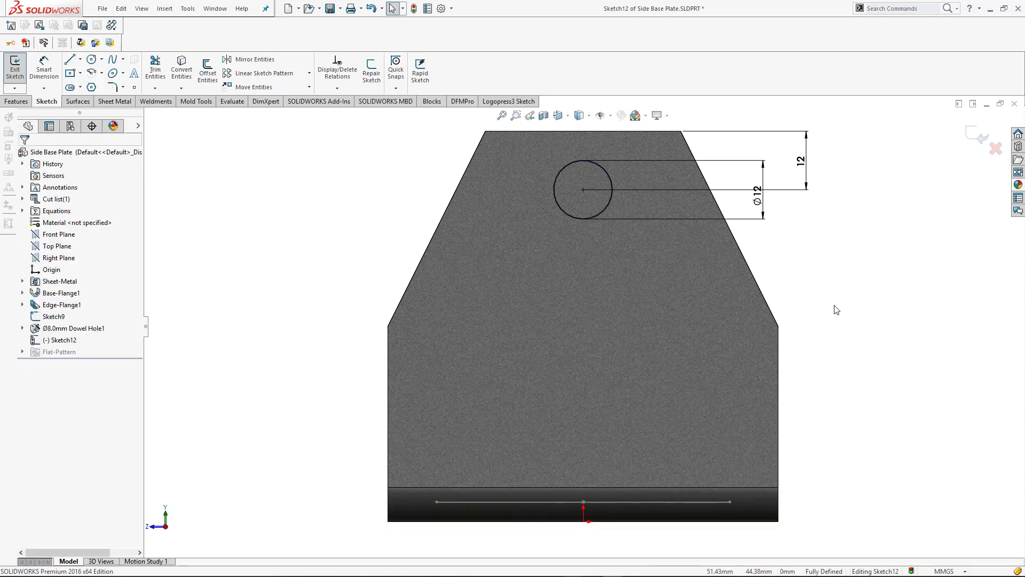
pyautogui.hotkey('ctrl', '7')
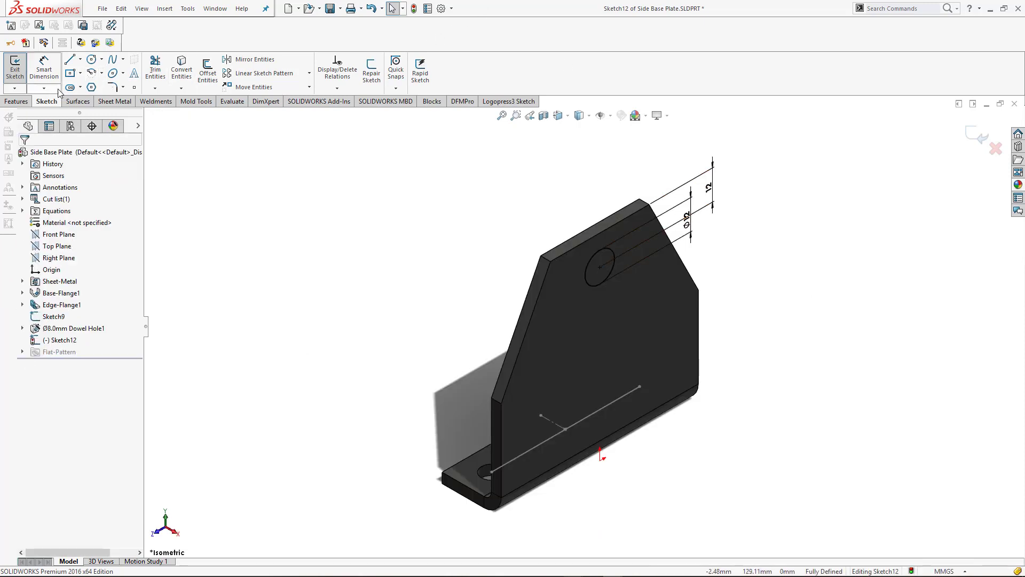
pyautogui.click(10, 102)
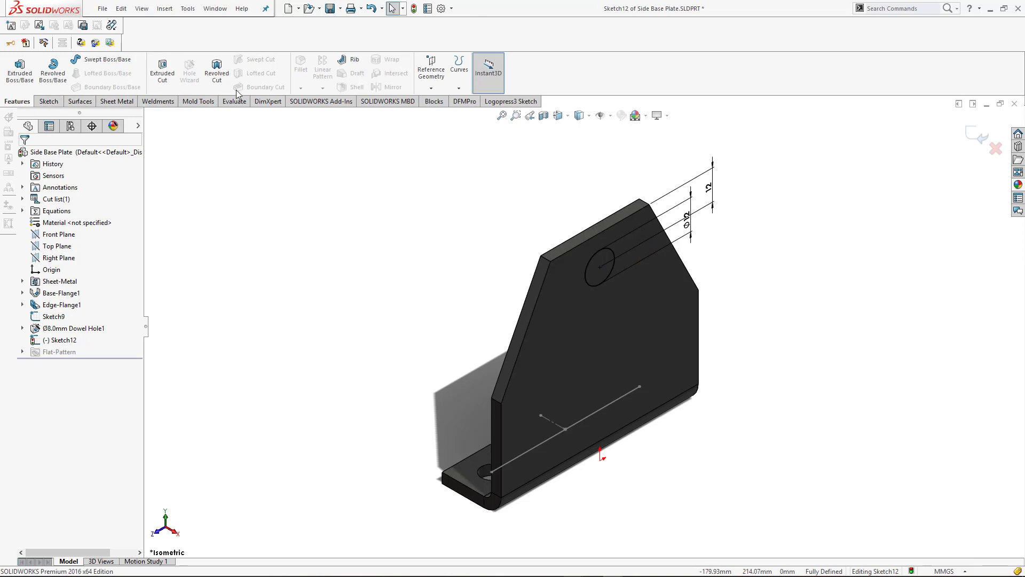
pyautogui.click(970, 139)
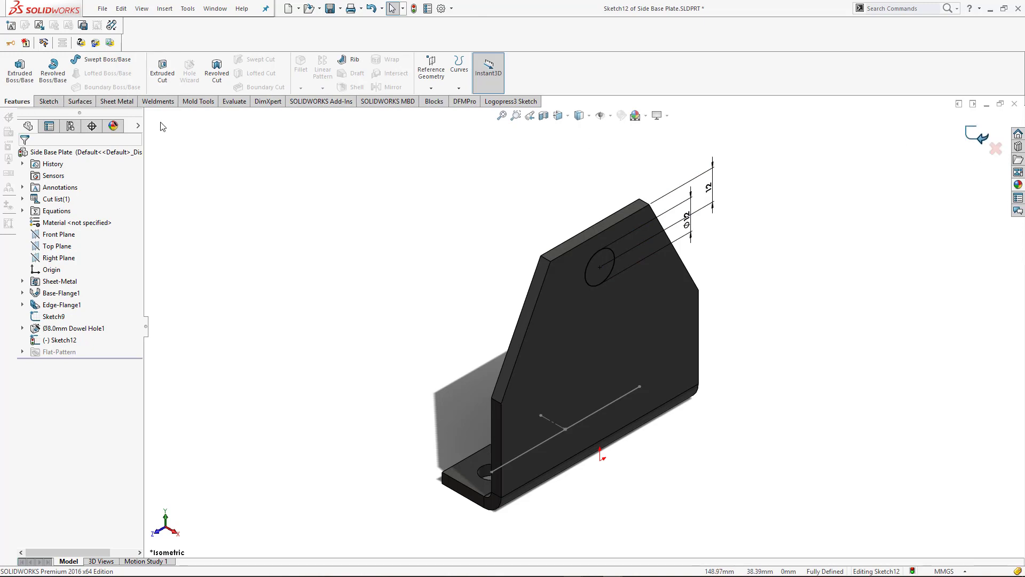
# Create a Ø12.0 DIN dowel hole, Through All, in the plate's large face at the sketched circle's centre
pyautogui.click(189, 77)
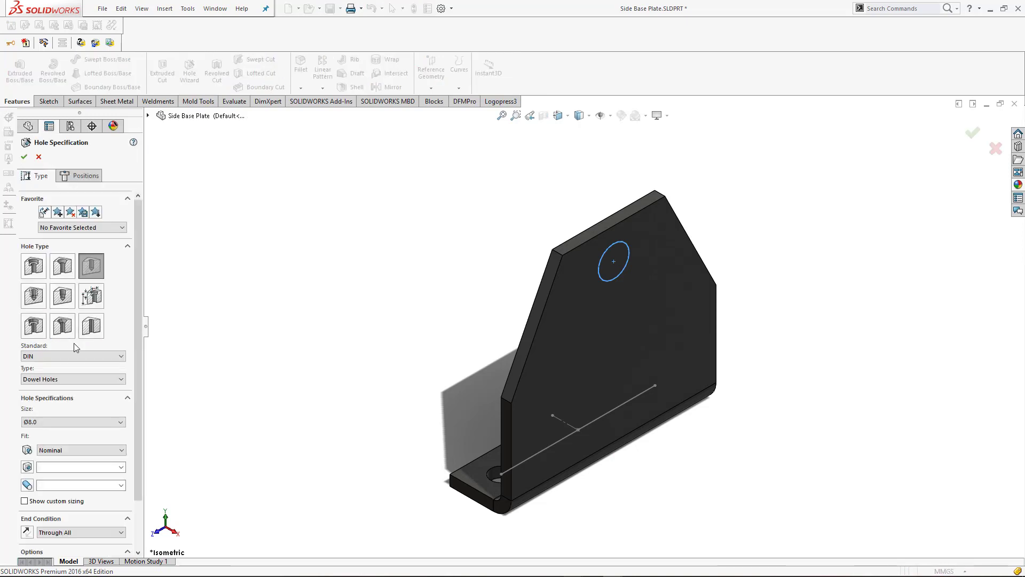
pyautogui.click(45, 422)
pyautogui.click(32, 492)
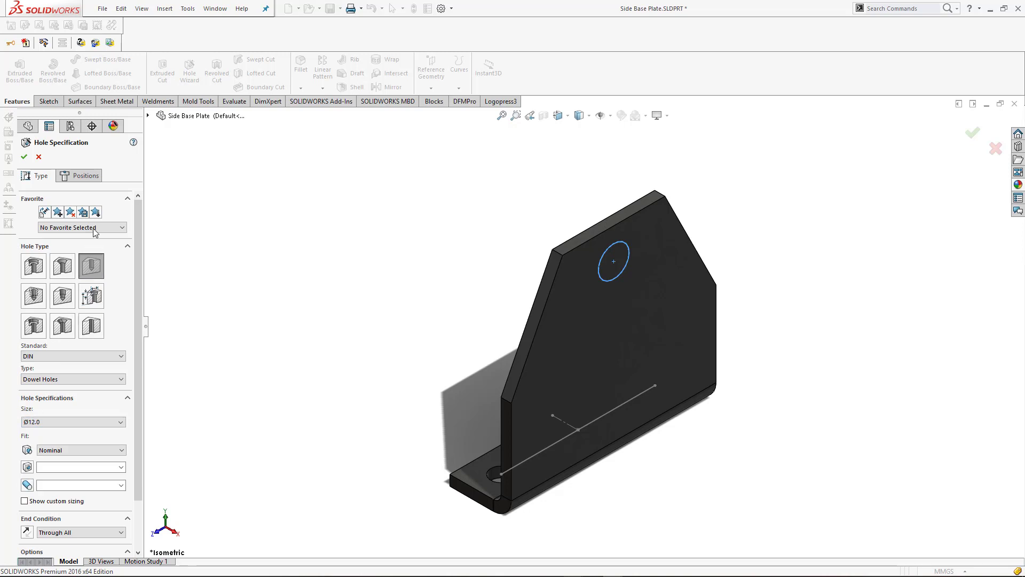
pyautogui.click(83, 176)
pyautogui.click(77, 269)
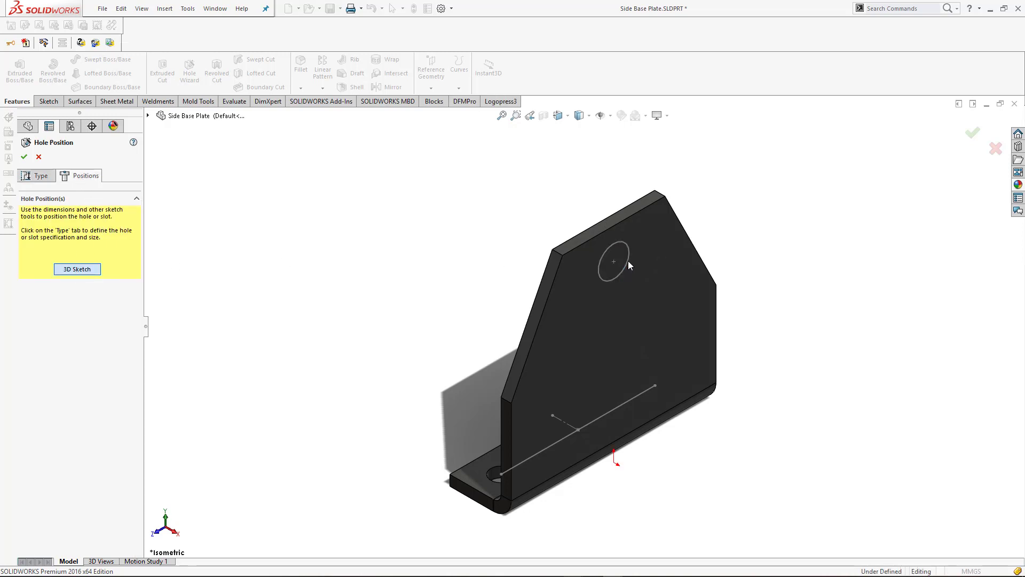
pyautogui.click(614, 261)
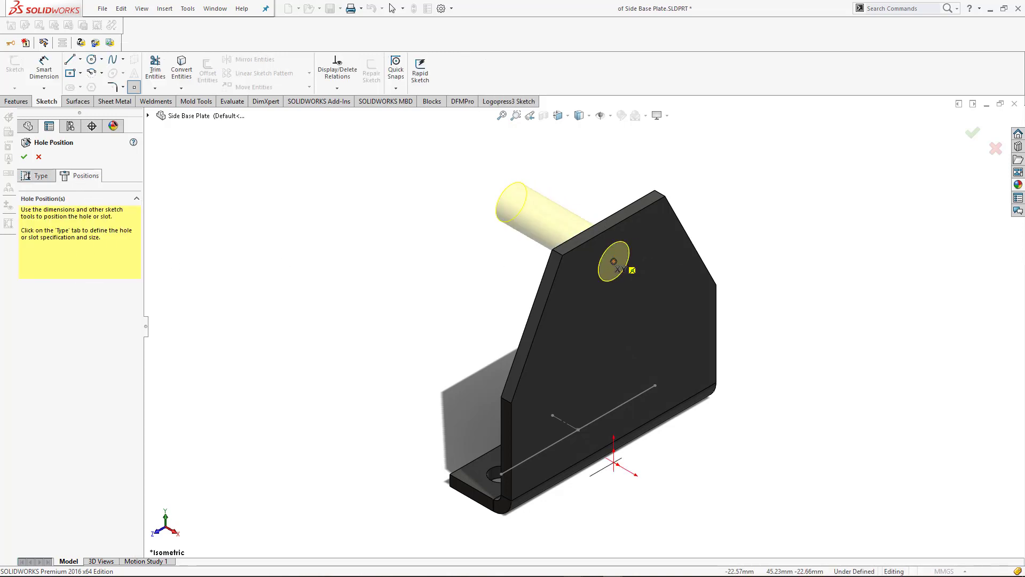
pyautogui.click(20, 160)
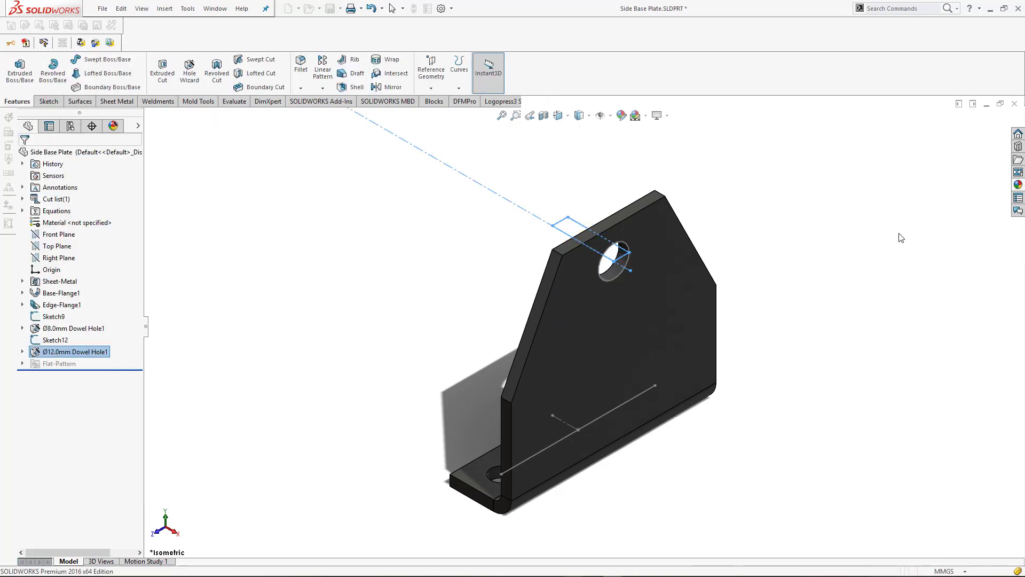
# Hide the sketch with the 60 mm line used to position the flange holes, and save the part
pyautogui.scroll(4, 840, 336)
pyautogui.scroll(-2, 699, 410)
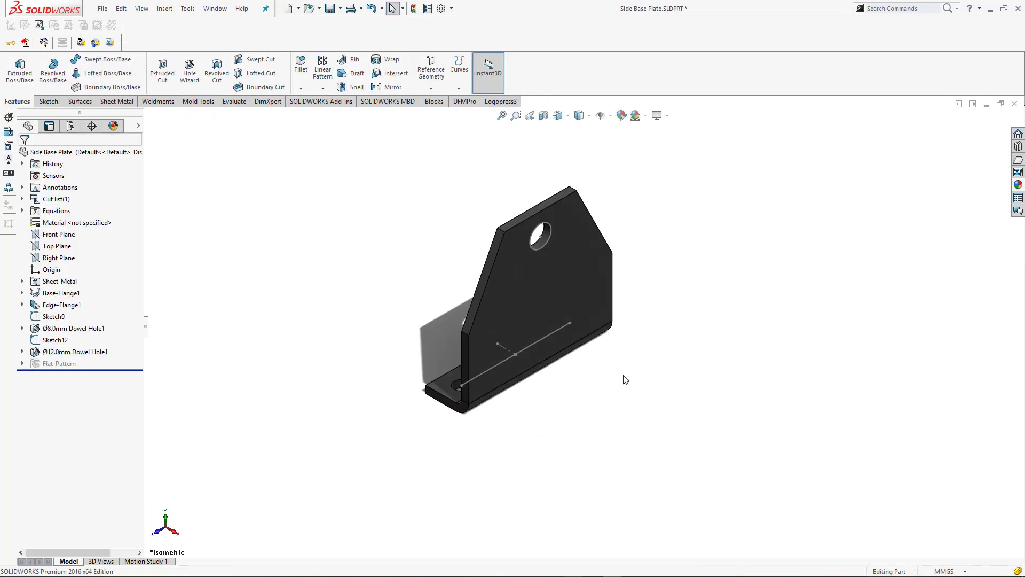
pyautogui.click(524, 347)
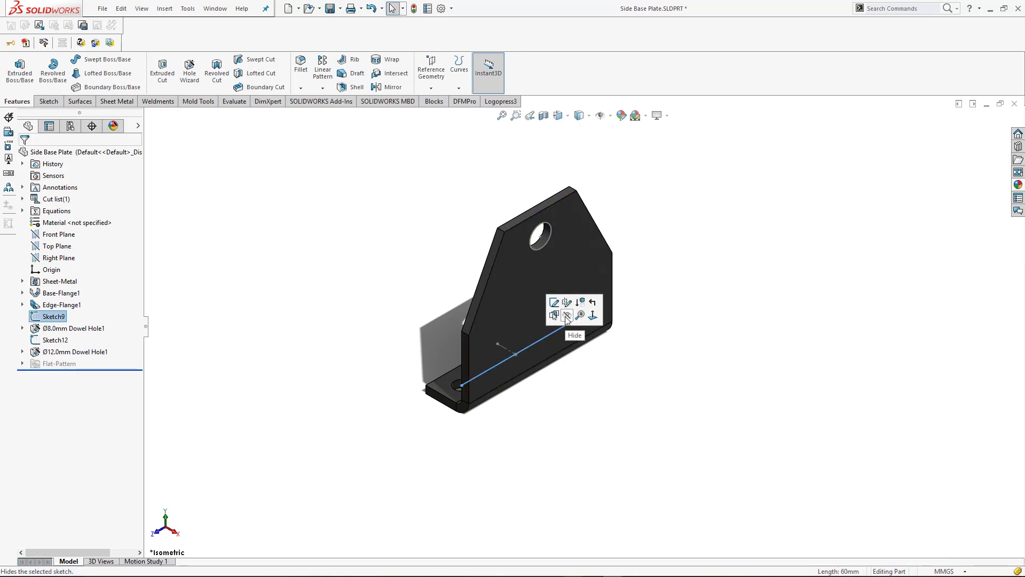
pyautogui.click(562, 331)
pyautogui.click(813, 319)
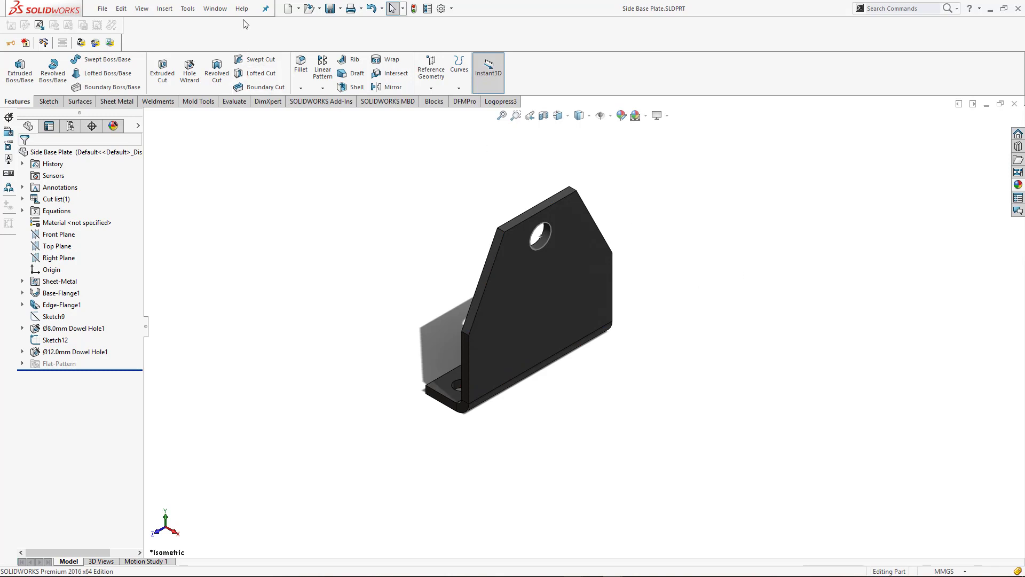
# Switch to the Assembly- Without DFM assembly and insert the Side Base Plate part near the end of the base plate
pyautogui.click(211, 8)
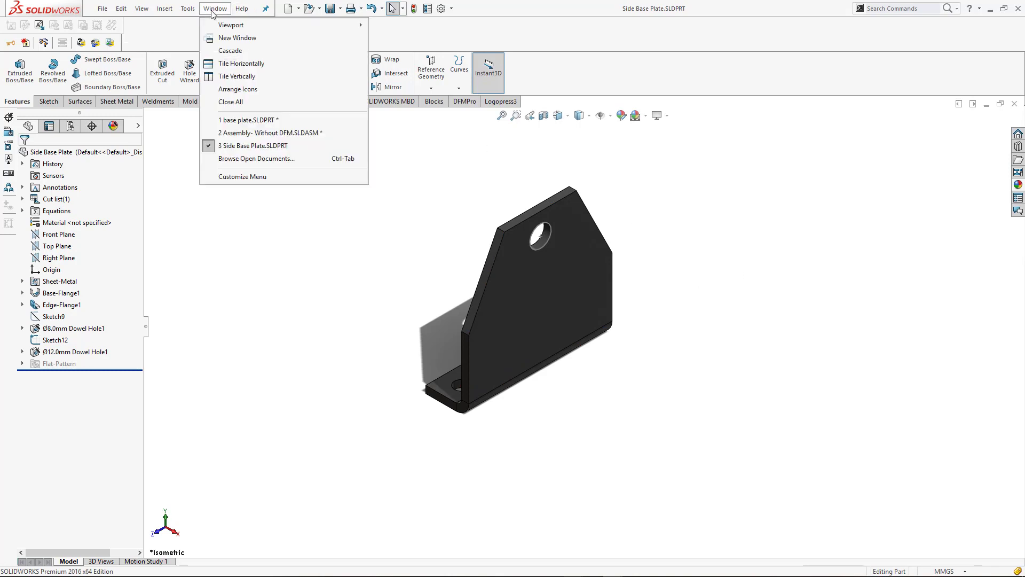
pyautogui.click(274, 142)
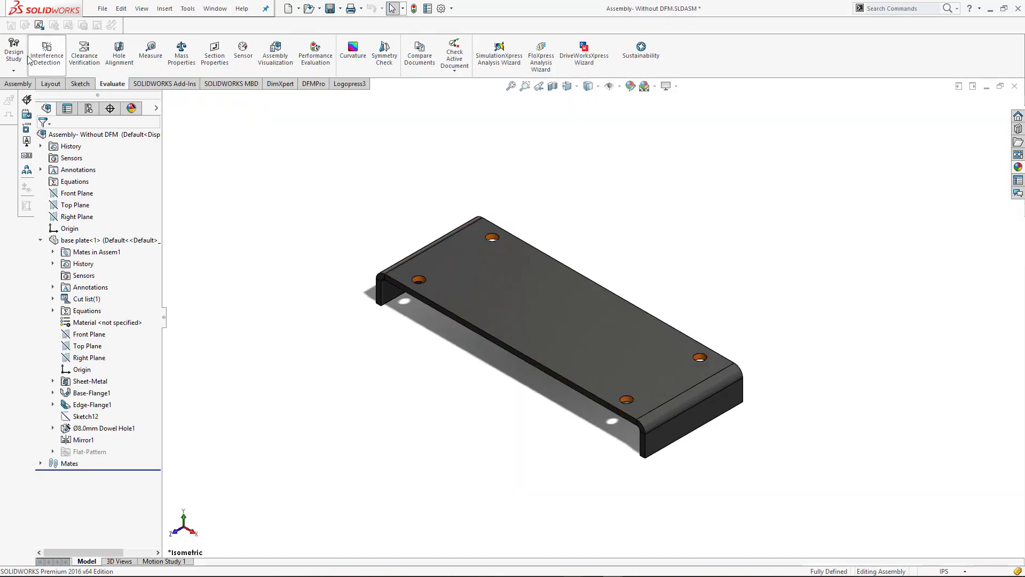
pyautogui.click(17, 85)
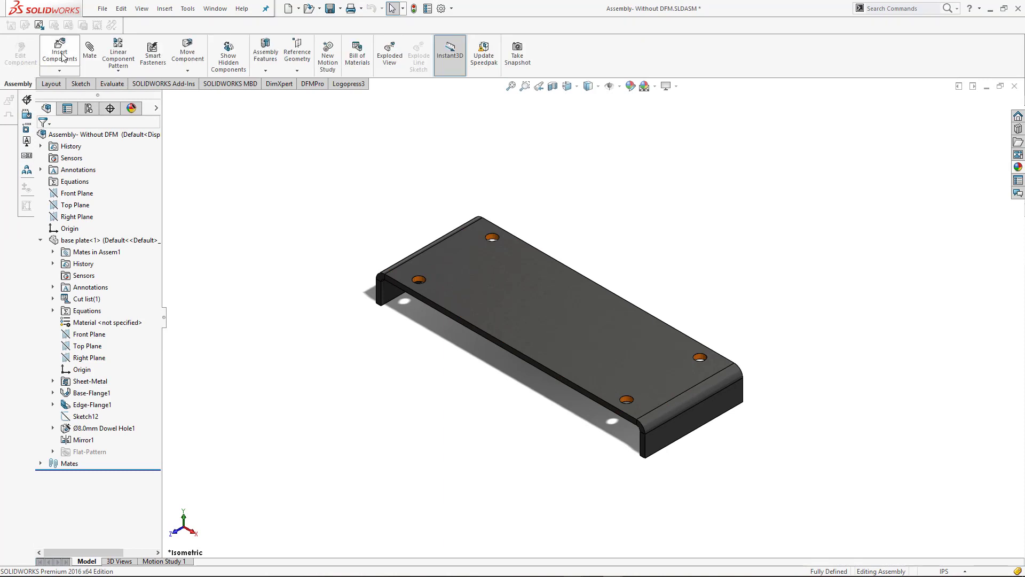
pyautogui.click(60, 53)
pyautogui.click(70, 257)
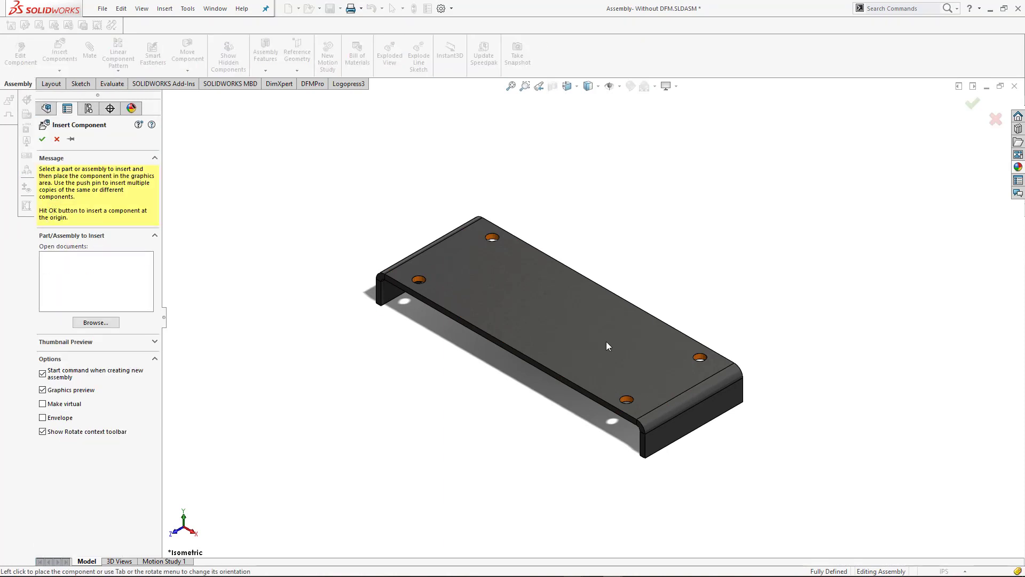
pyautogui.click(57, 139)
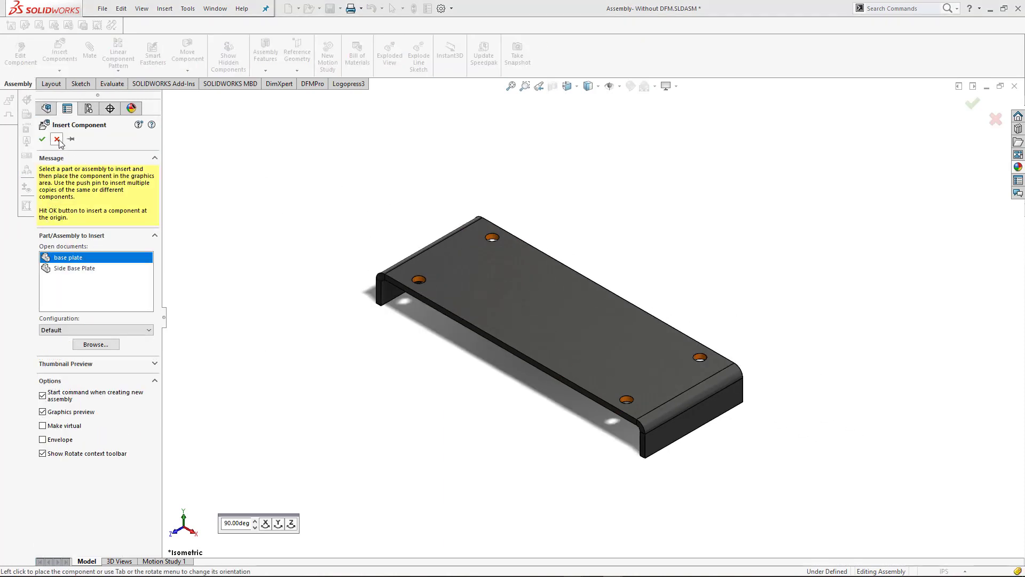
pyautogui.click(63, 267)
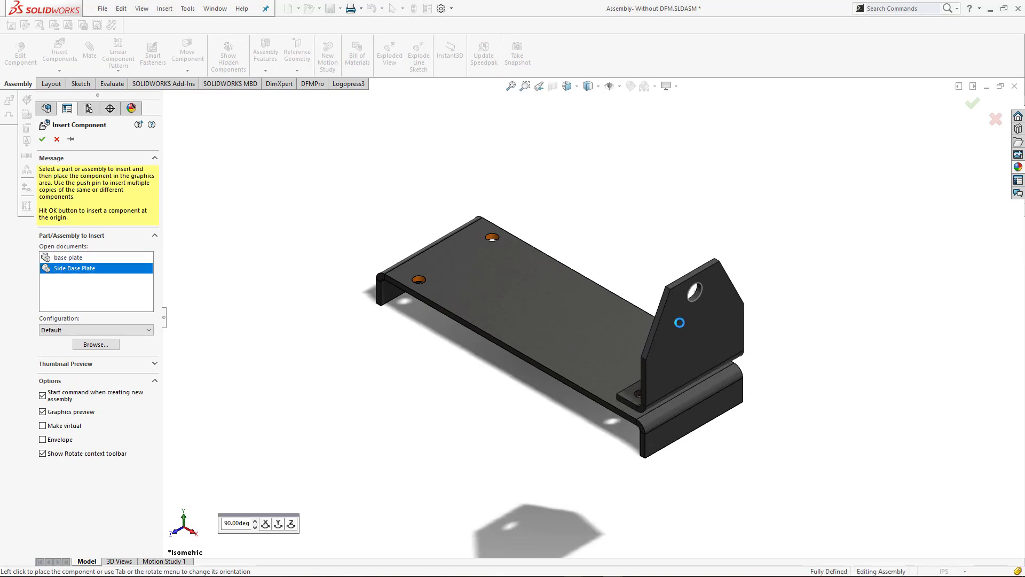
pyautogui.click(679, 322)
# Add a Coincident mate between the underside of the Side Base Plate's flange and the base plate's upper face
pyautogui.moveTo(774, 396); pyautogui.dragTo(798, 212, button='middle')
pyautogui.click(91, 56)
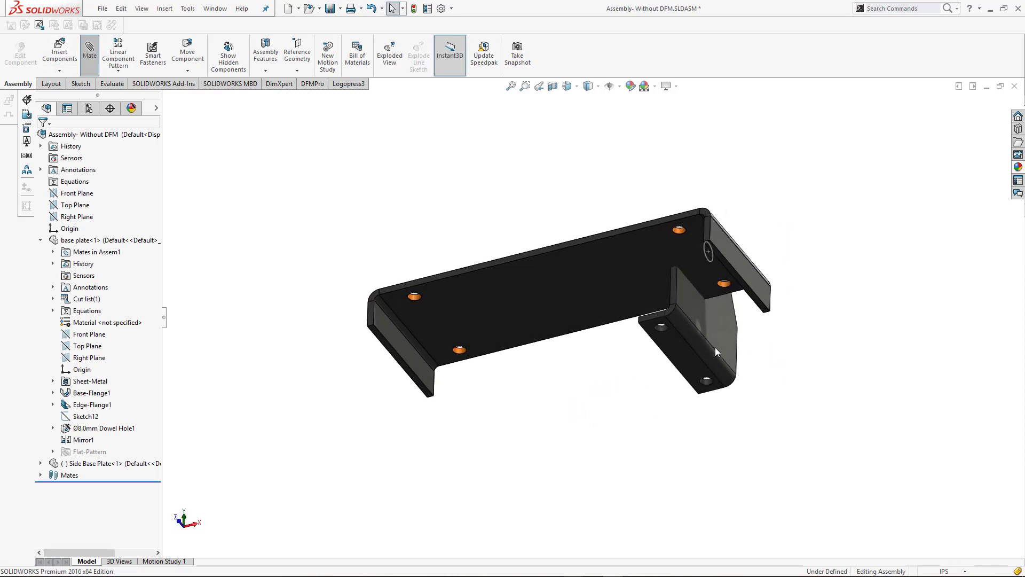
pyautogui.click(684, 354)
pyautogui.moveTo(852, 360); pyautogui.dragTo(809, 520, button='middle')
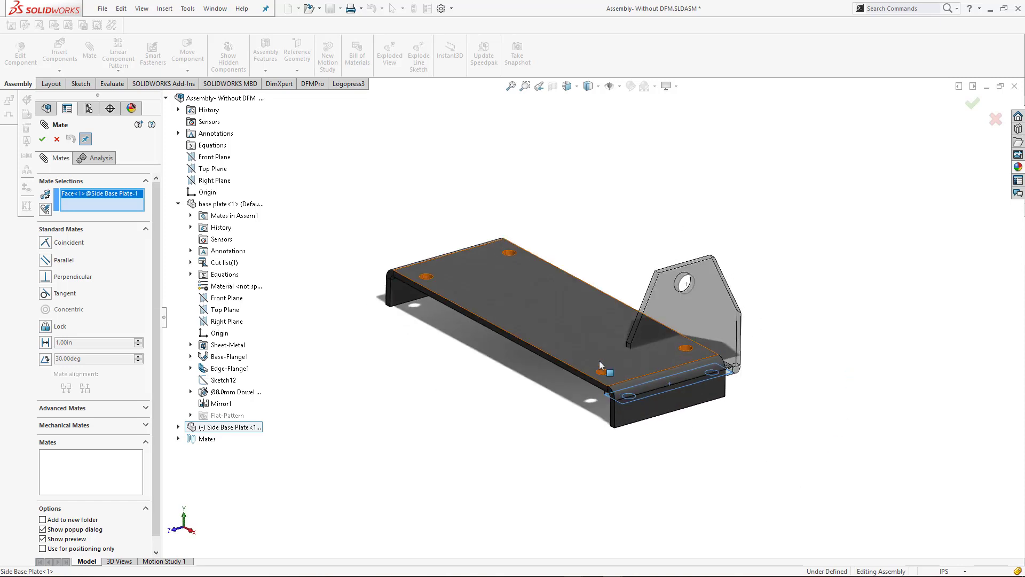
pyautogui.click(592, 348)
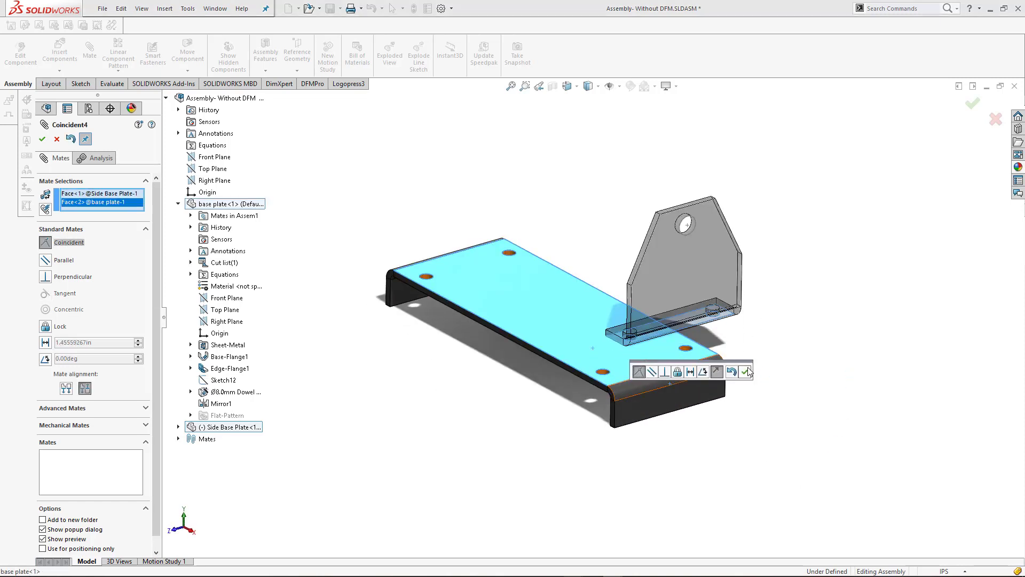
pyautogui.click(745, 371)
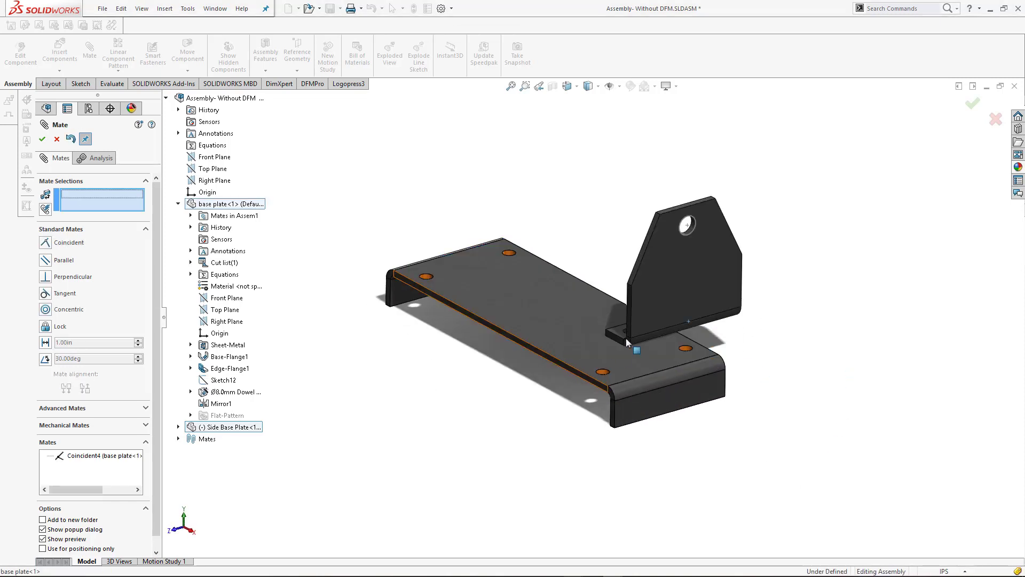
# Add a Coincident mate between the end face of the Side Base Plate's flange and the base plate's long side face
pyautogui.click(579, 378)
pyautogui.scroll(-4, 605, 344)
pyautogui.click(592, 342)
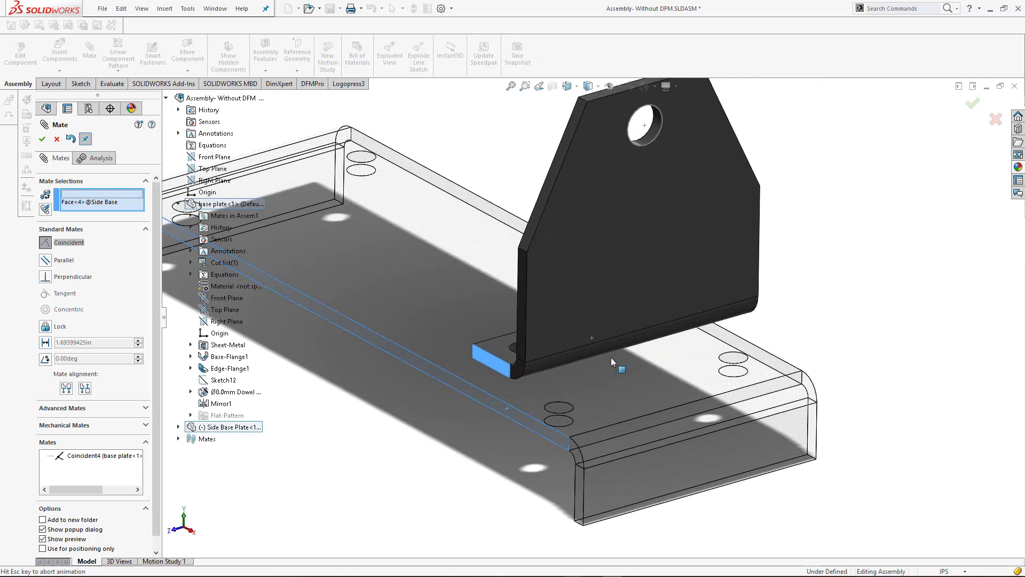
pyautogui.click(736, 374)
# Add a Concentric mate between the Side Base Plate's flange hole and the base plate's matching 8 mm hole, and finish mating
pyautogui.scroll(2, 775, 342)
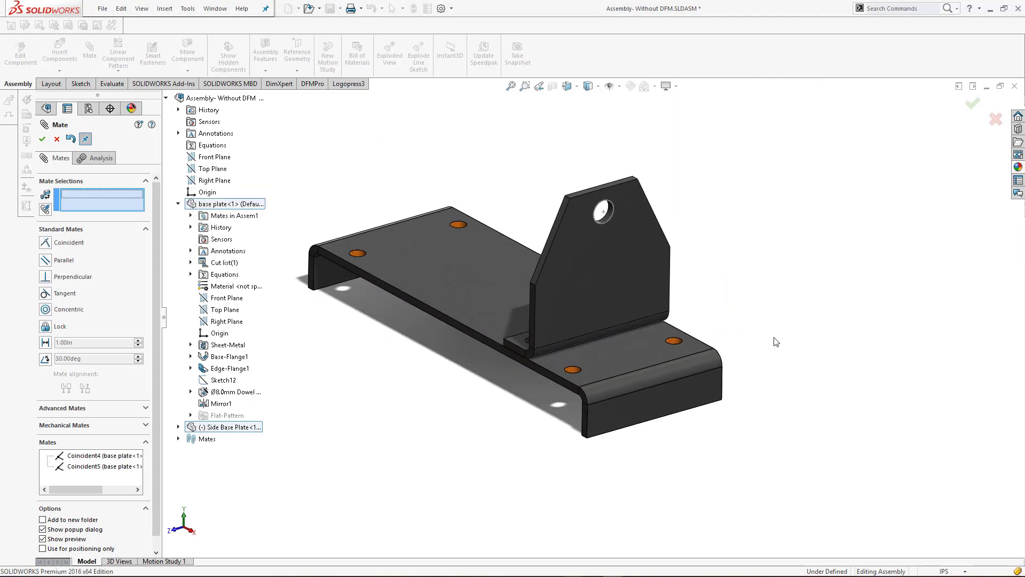
pyautogui.moveTo(776, 341); pyautogui.dragTo(886, 387, button='middle')
pyautogui.scroll(-5, 614, 355)
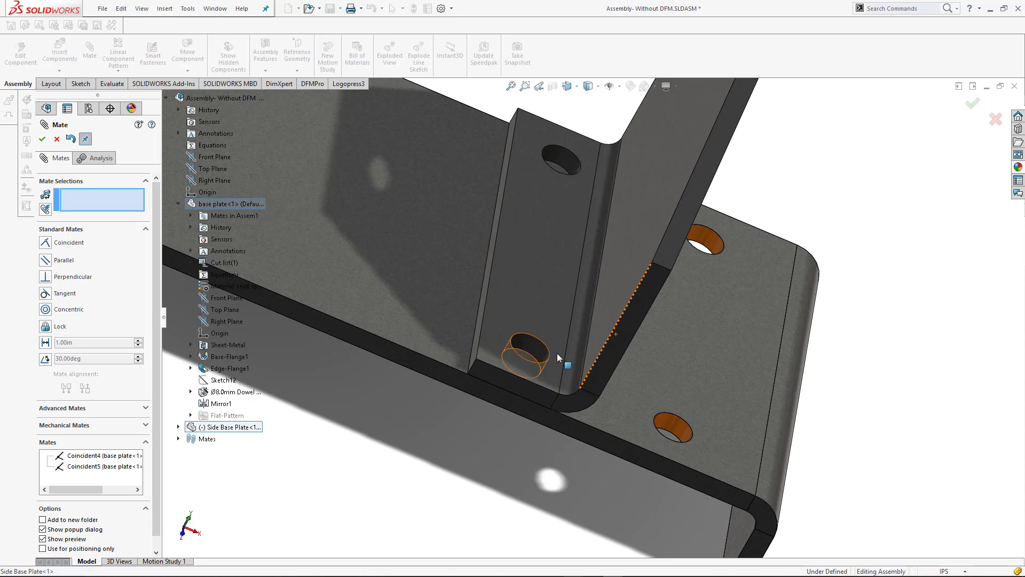
pyautogui.click(541, 354)
pyautogui.click(681, 429)
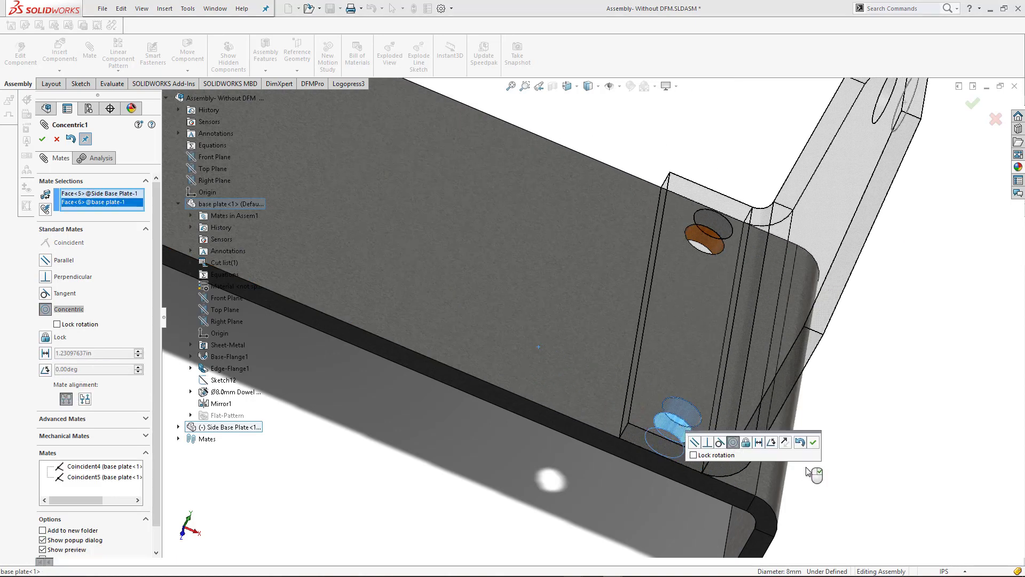
pyautogui.click(811, 439)
pyautogui.press('f')
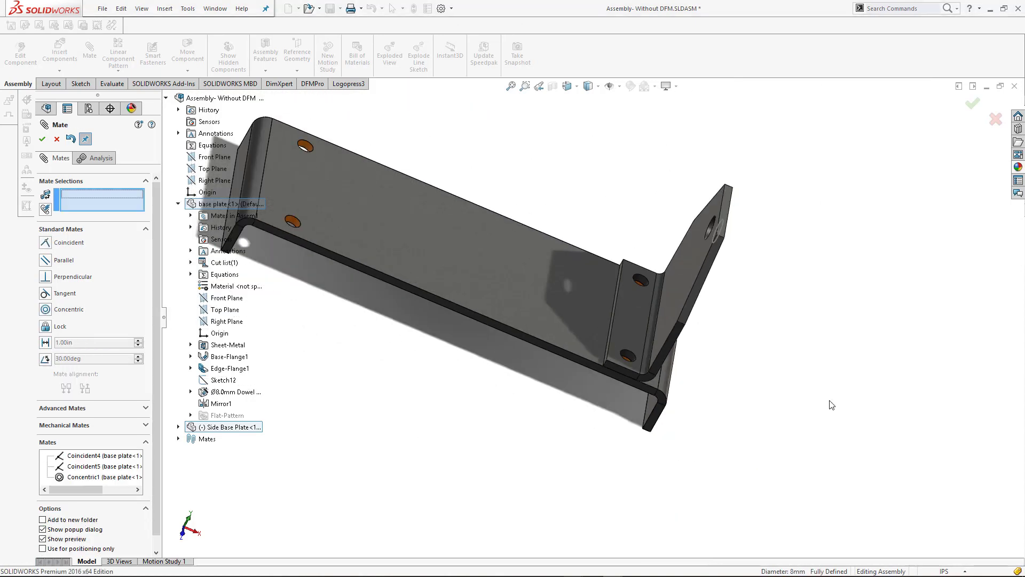
pyautogui.hotkey('ctrl', '7')
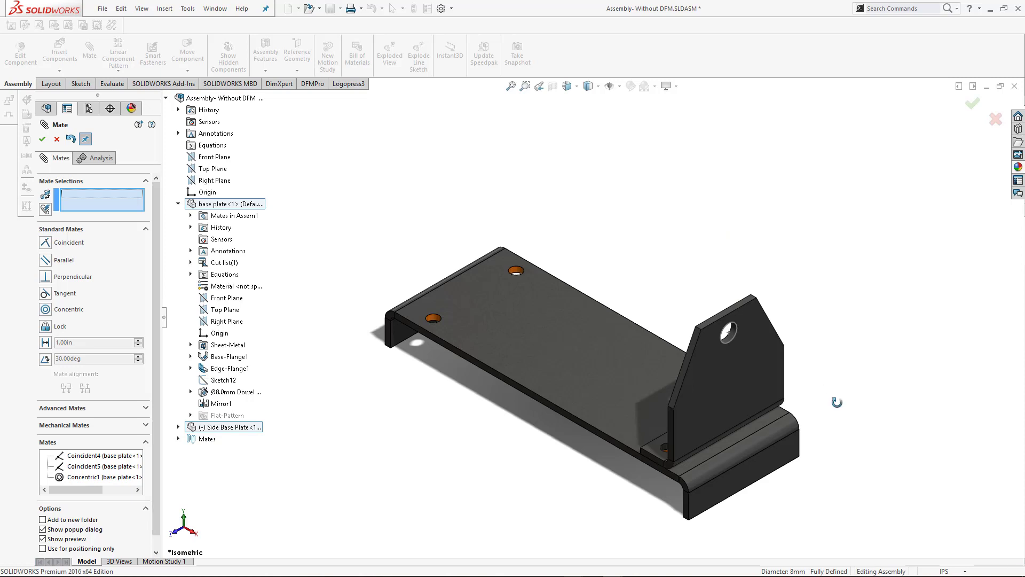
pyautogui.moveTo(836, 402); pyautogui.dragTo(696, 495, button='middle')
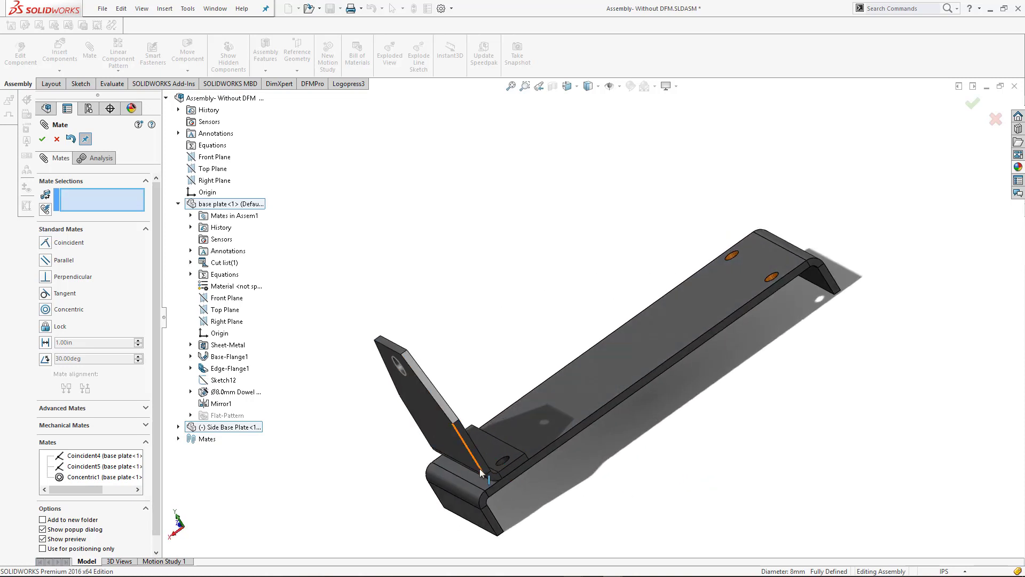
pyautogui.press('Escape')
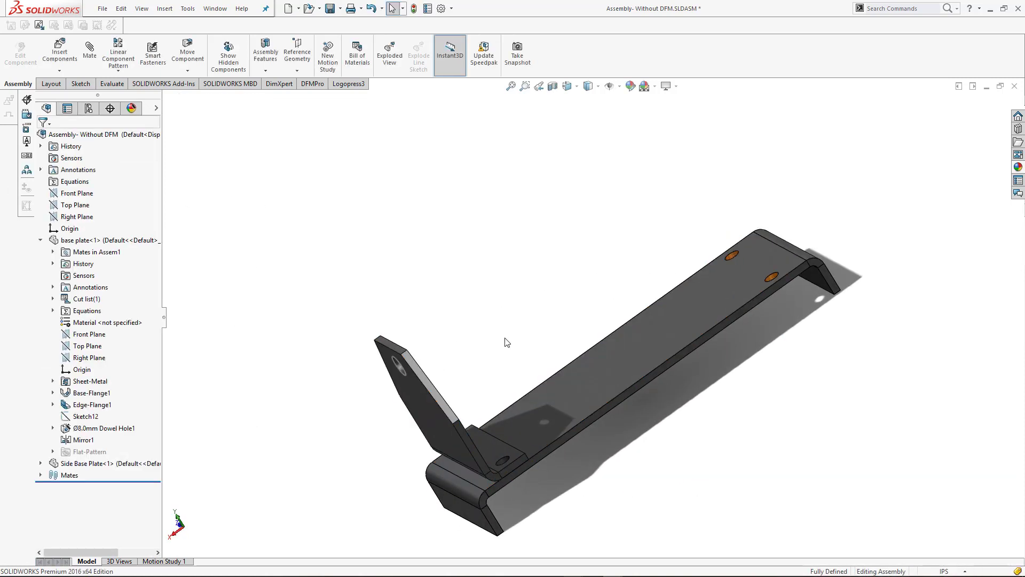
# Start Mirror Components with the Side Base Plate as the component to mirror
pyautogui.moveTo(562, 394); pyautogui.dragTo(749, 378, button='middle')
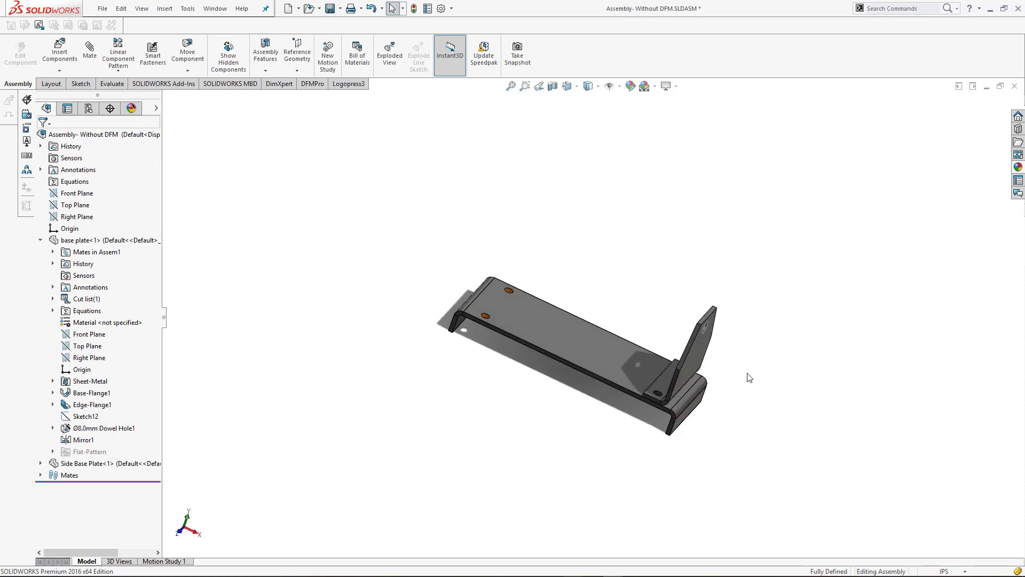
pyautogui.hotkey('ctrl', '7')
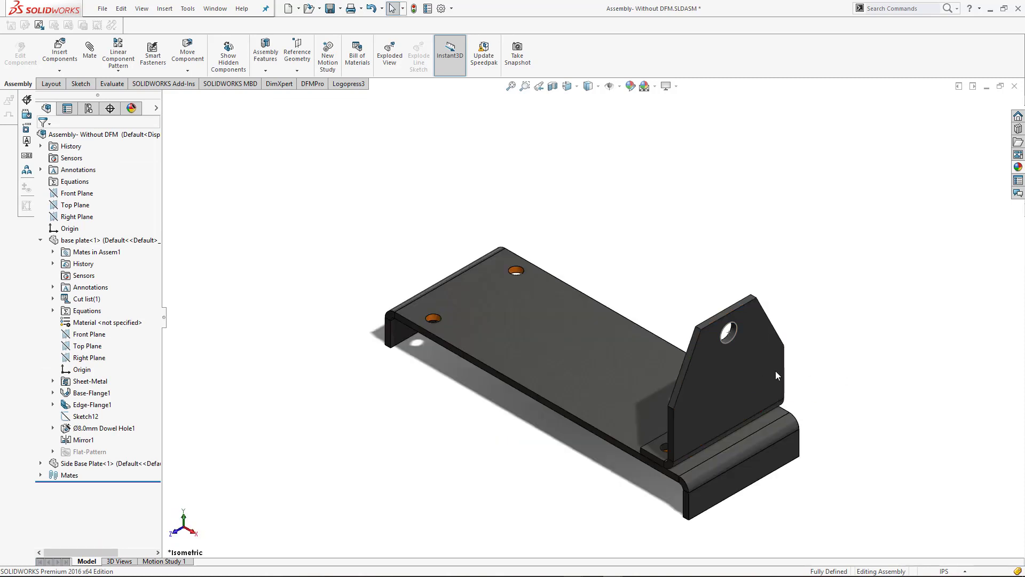
pyautogui.click(101, 463)
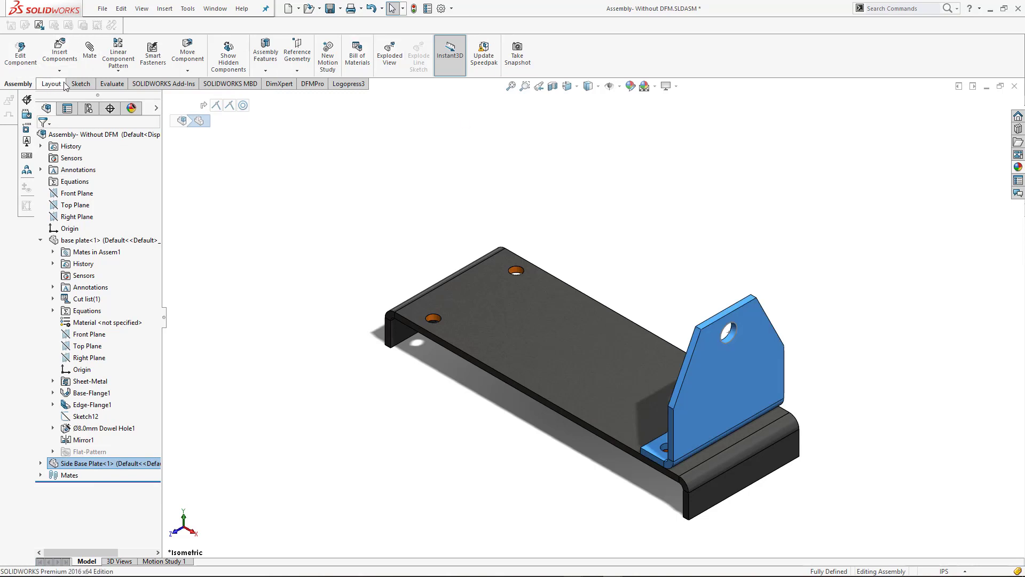
pyautogui.click(118, 70)
pyautogui.click(156, 163)
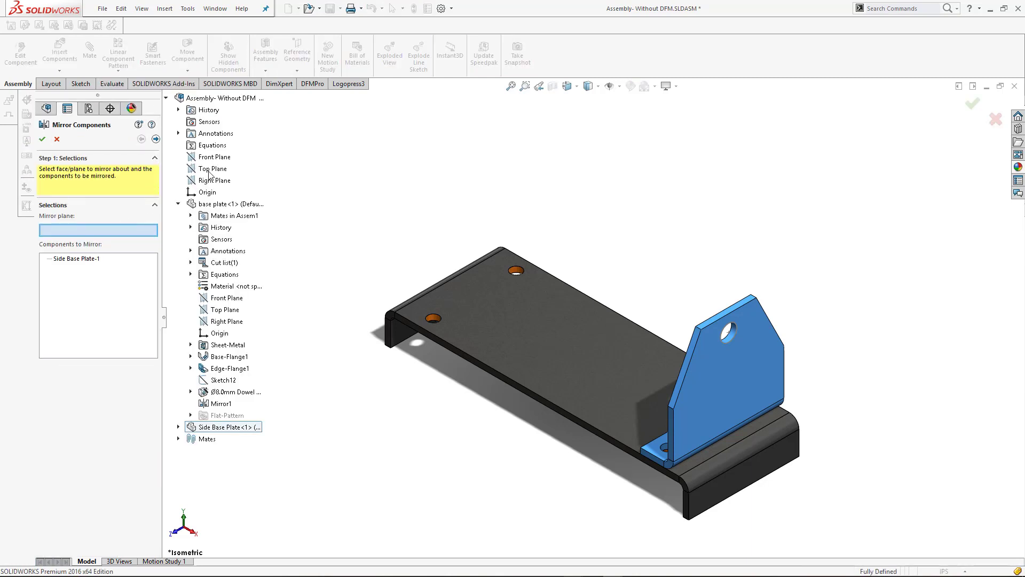
pyautogui.click(212, 168)
pyautogui.click(74, 229)
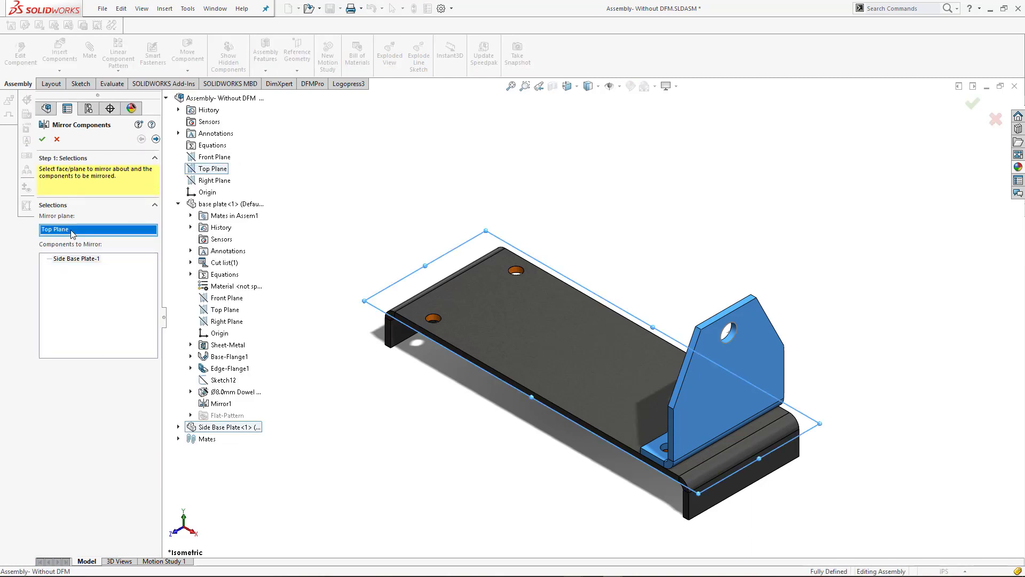
pyautogui.rightClick(73, 229)
pyautogui.click(106, 236)
pyautogui.click(209, 157)
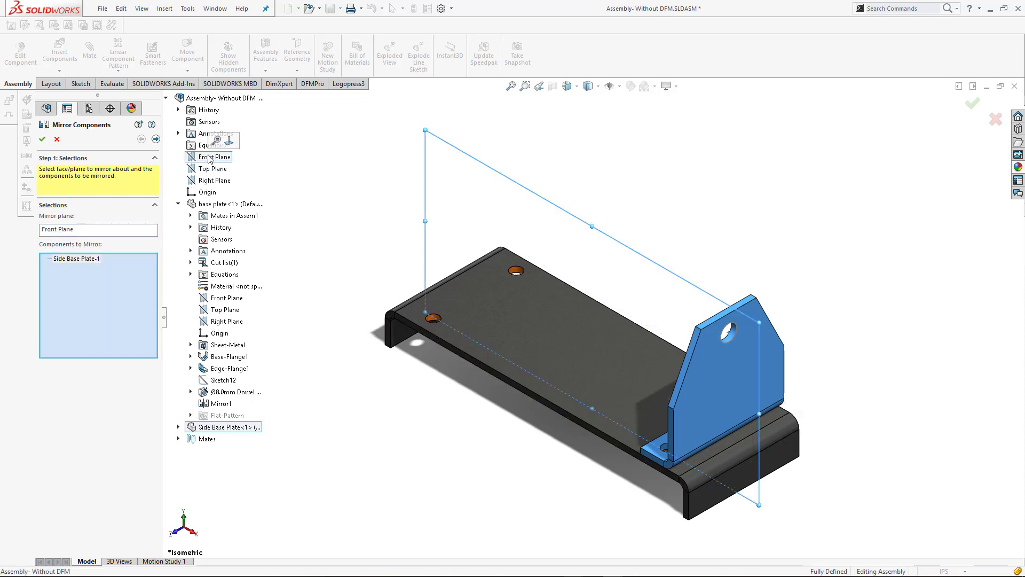
pyautogui.click(81, 228)
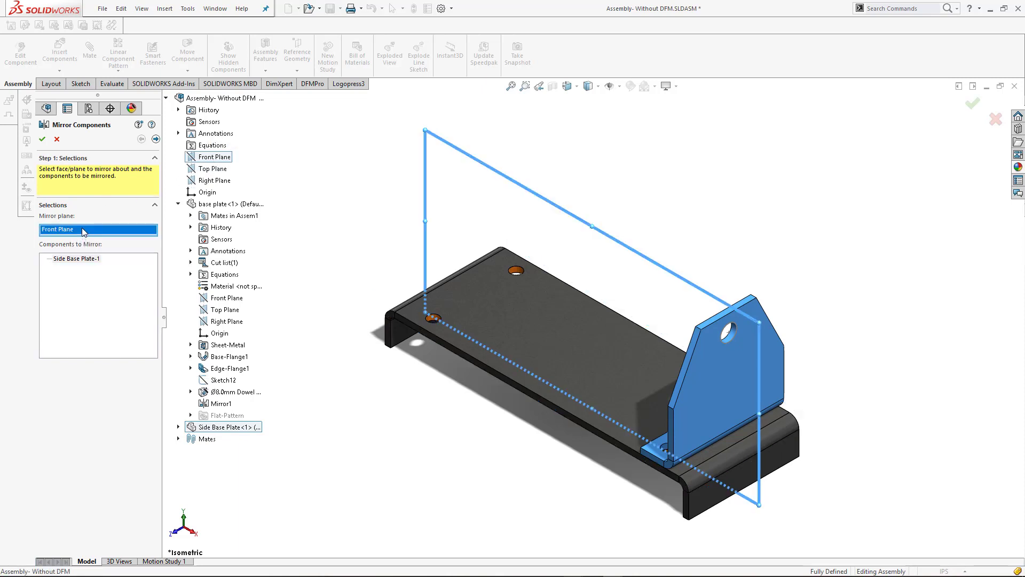
pyautogui.rightClick(82, 228)
pyautogui.click(106, 248)
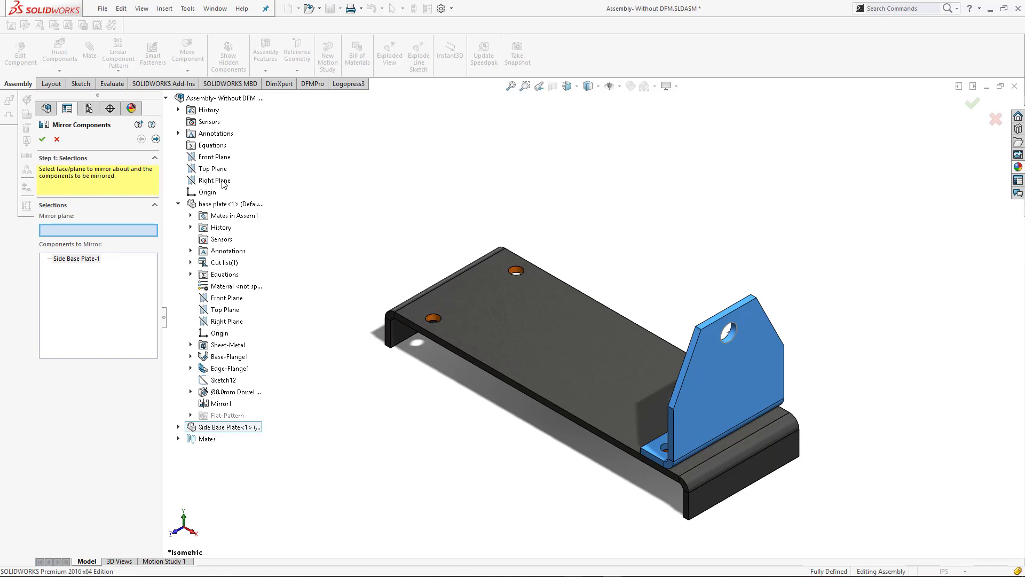
# Mirror the Side Base Plate about the assembly's Right Plane using the first orientation and Bounding box center
pyautogui.click(214, 180)
pyautogui.click(155, 140)
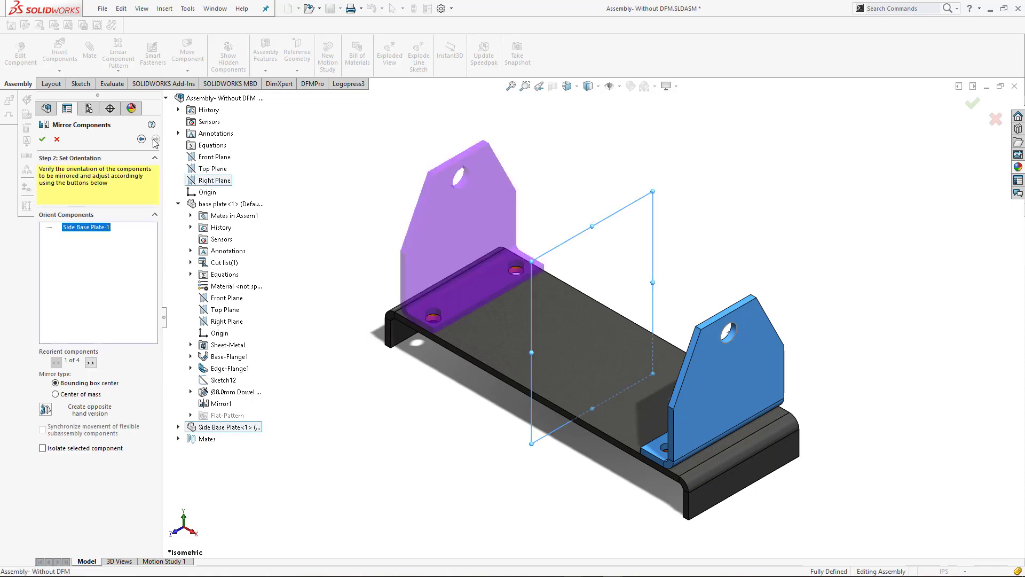
pyautogui.click(41, 141)
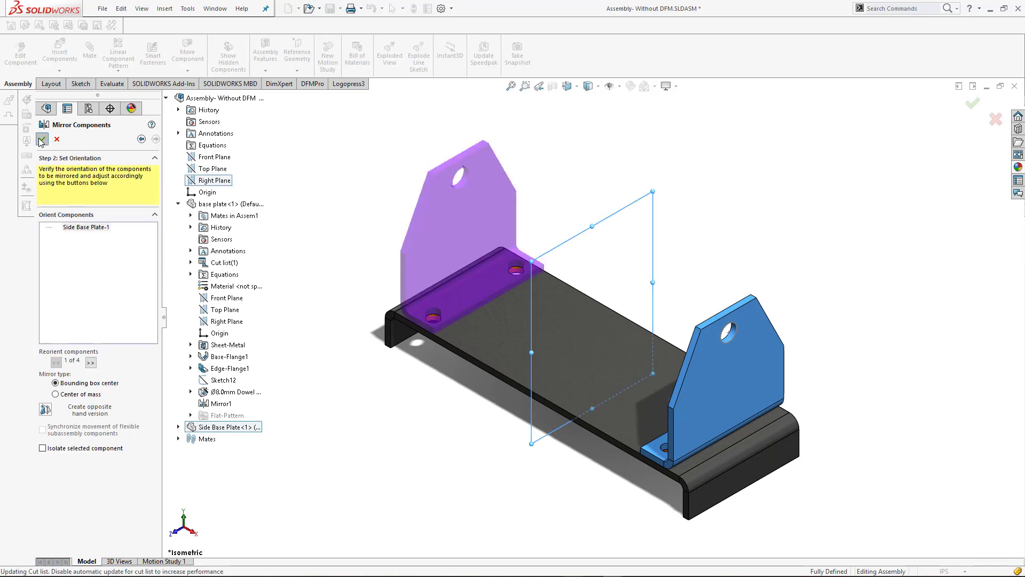
pyautogui.click(707, 235)
# Add in Toolbox from the Design Library and open the Pins folder of the IS standard
pyautogui.scroll(3, 752, 280)
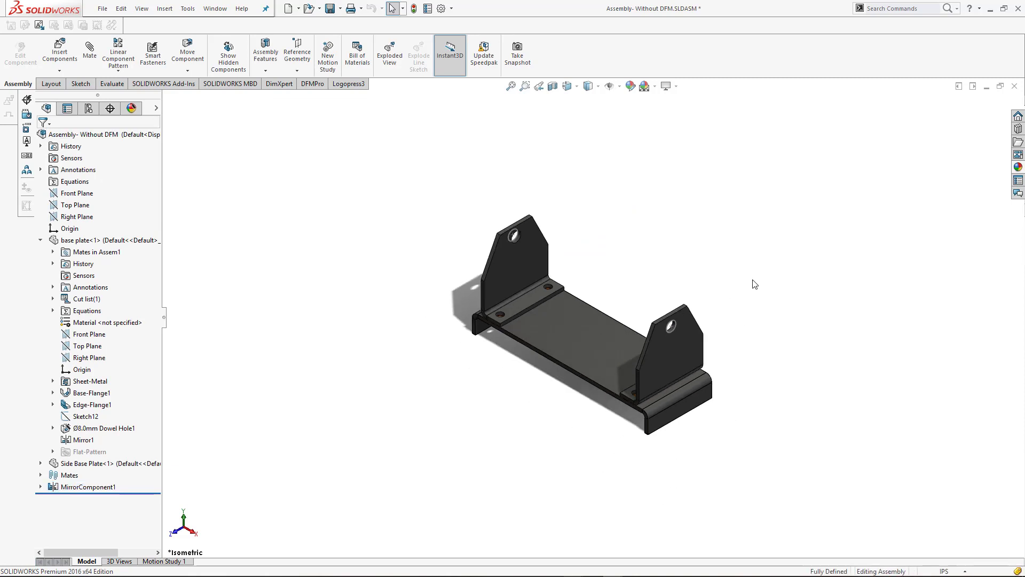
pyautogui.scroll(-1, 653, 409)
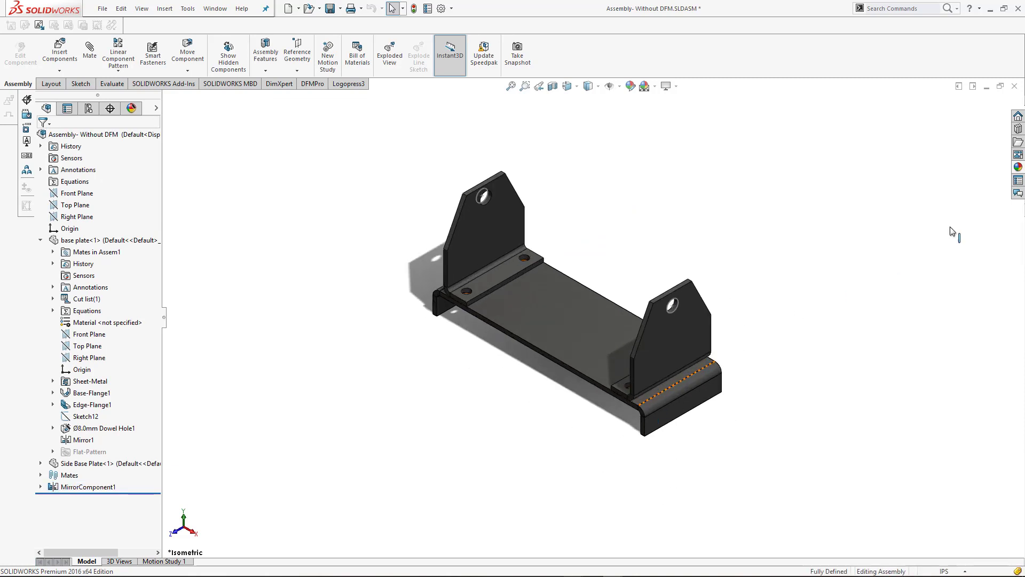
pyautogui.click(1018, 129)
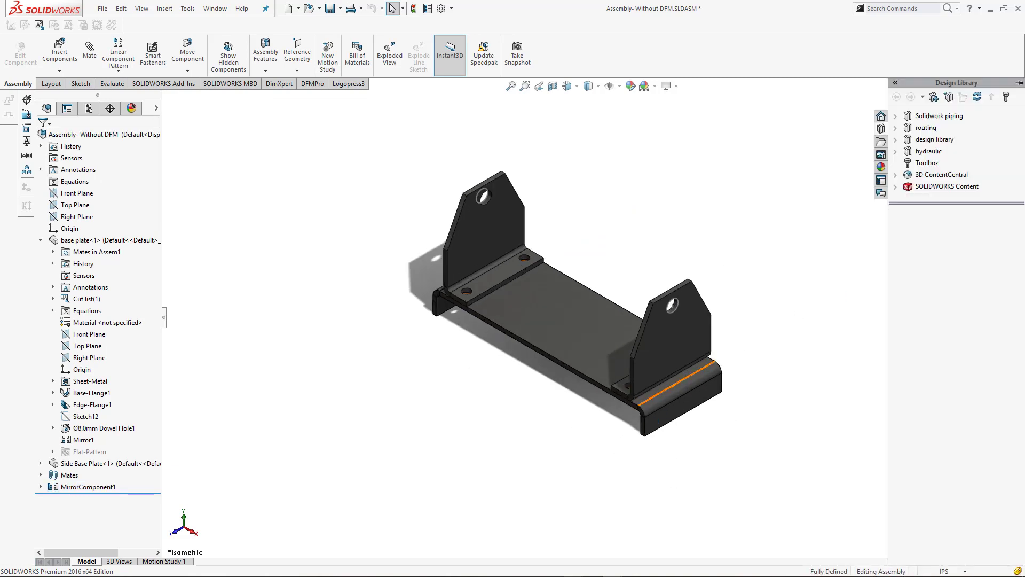
pyautogui.click(917, 164)
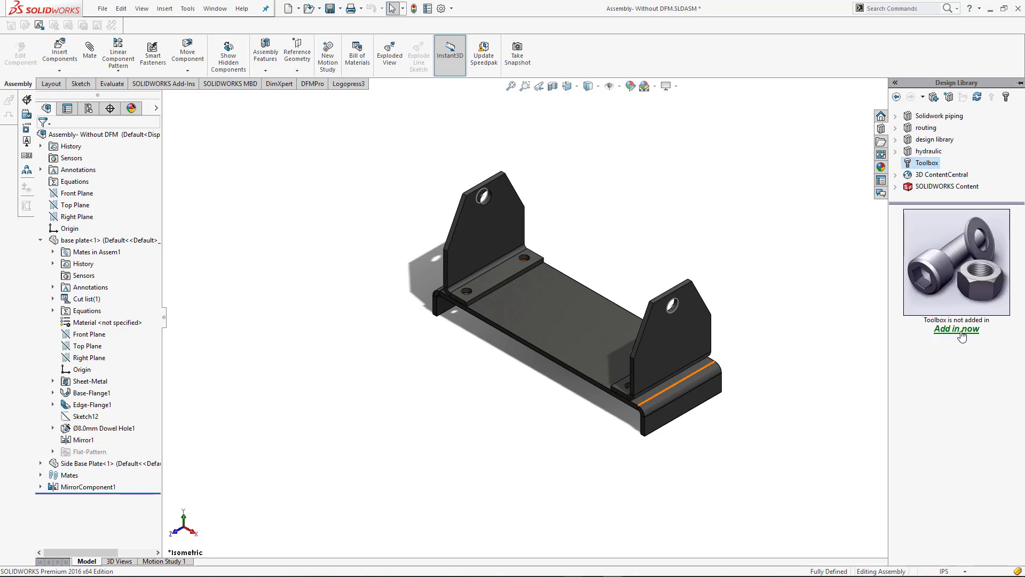
pyautogui.click(958, 329)
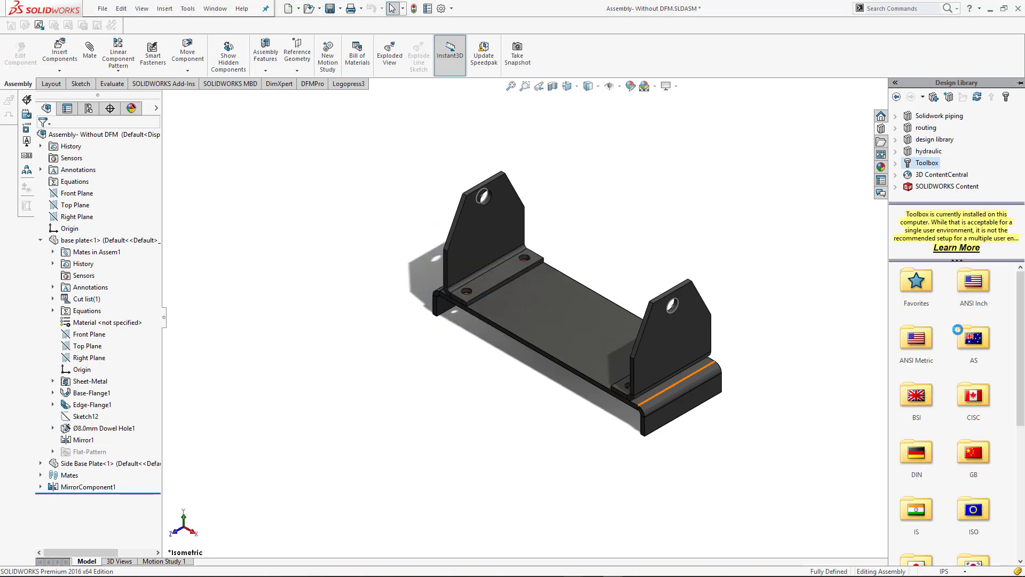
pyautogui.doubleClick(928, 507)
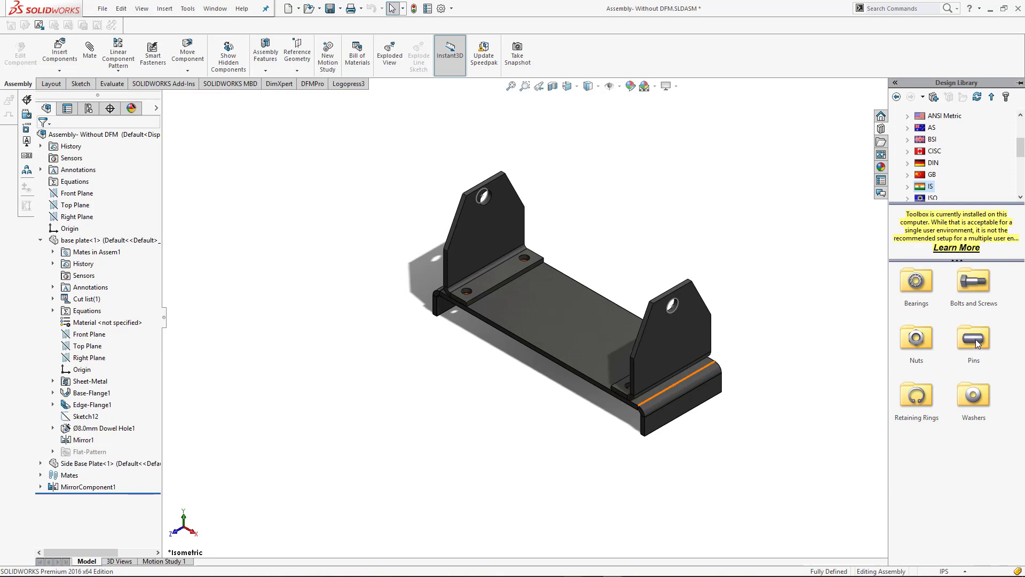
pyautogui.doubleClick(975, 339)
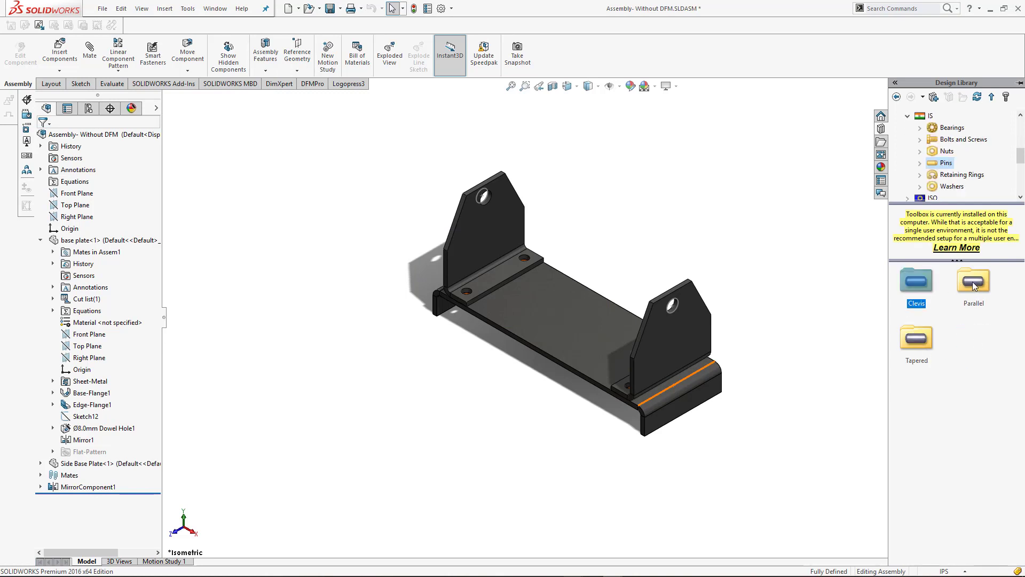
# Insert an IS 2393 cylindrical parallel pin, size 12, into the upper hole of the original Side Base Plate
pyautogui.moveTo(971, 284); pyautogui.dragTo(1017, 204)
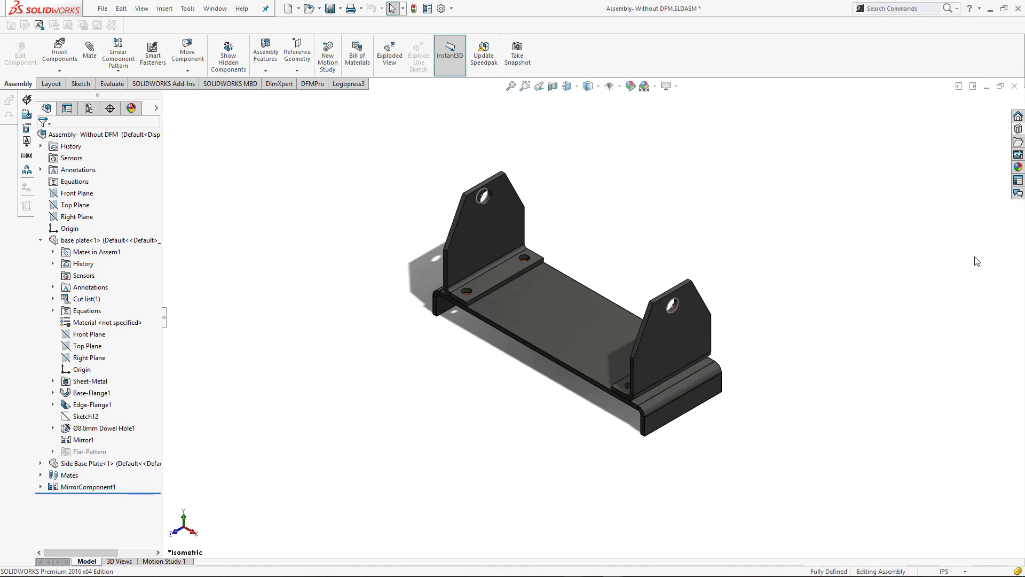
pyautogui.click(1019, 131)
pyautogui.moveTo(906, 289)
pyautogui.mouseDown()
pyautogui.moveTo(685, 316)
pyautogui.moveTo(651, 299)
pyautogui.moveTo(676, 309)
pyautogui.mouseUp()
pyautogui.scroll(-8, 674, 318)
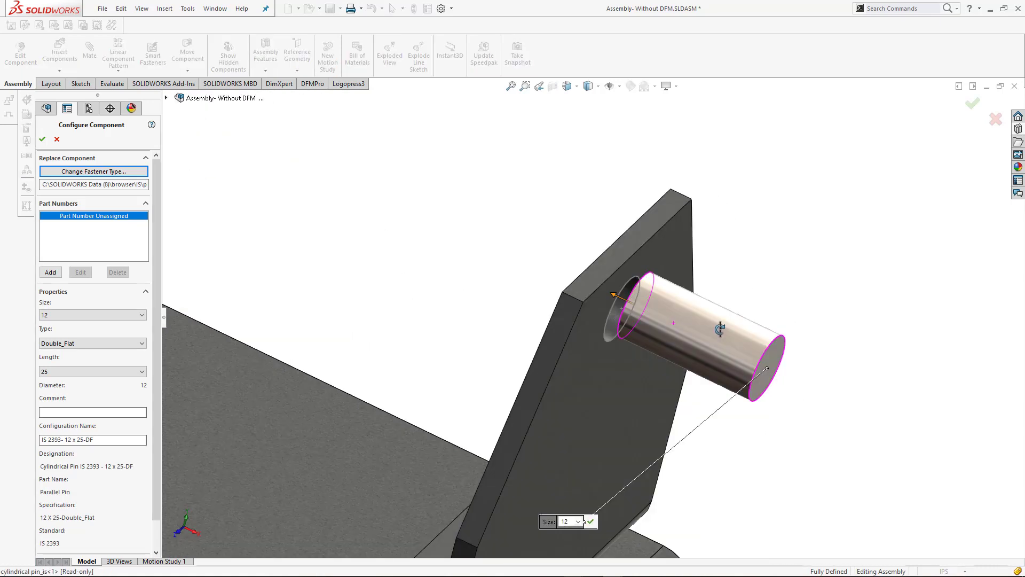
# Lengthen the pin from the original Side Base Plate towards the upper hole of the mirrored plate
pyautogui.moveTo(720, 329); pyautogui.dragTo(709, 383, button='middle')
pyautogui.scroll(3, 583, 414)
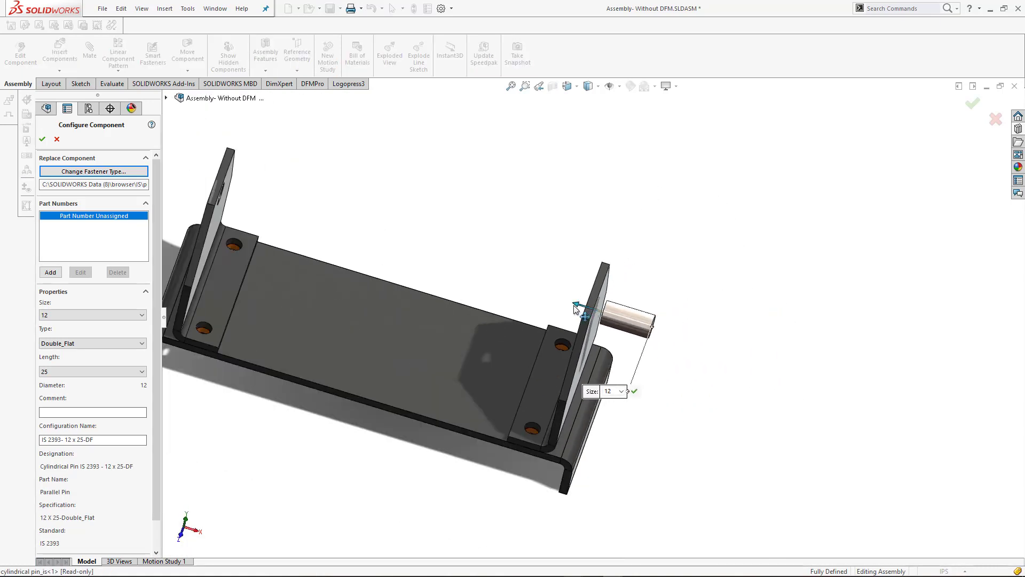
pyautogui.moveTo(577, 309); pyautogui.dragTo(277, 268)
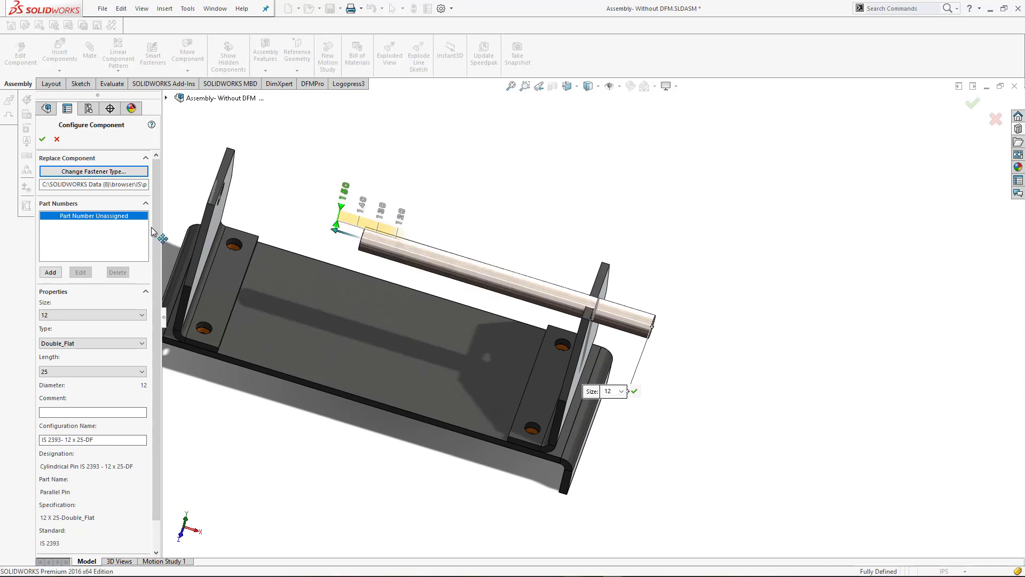
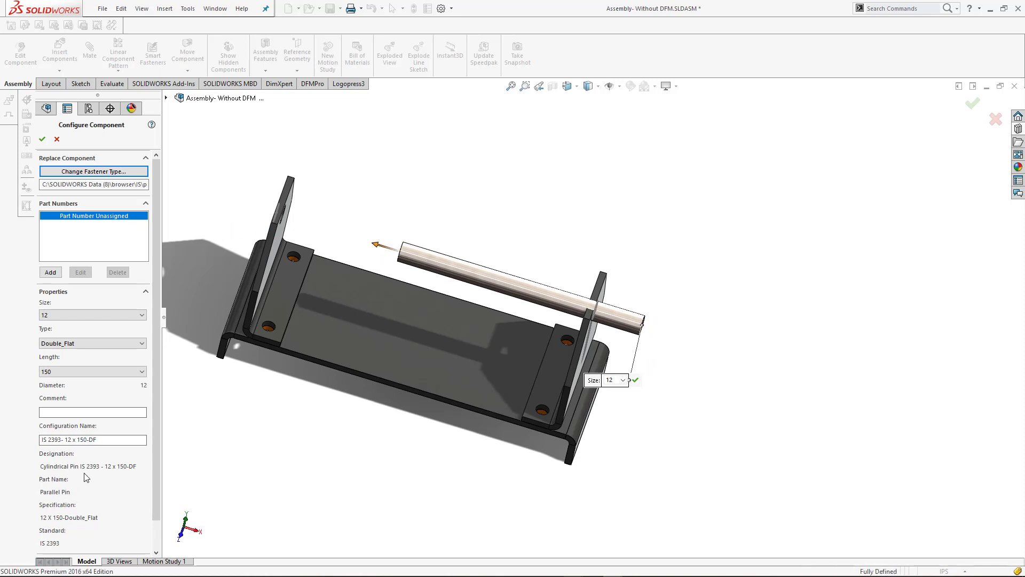
# Cancel the Toolbox pin insertion and insert a new in-context part on the outer face of the original Side Base Plate
pyautogui.click(56, 140)
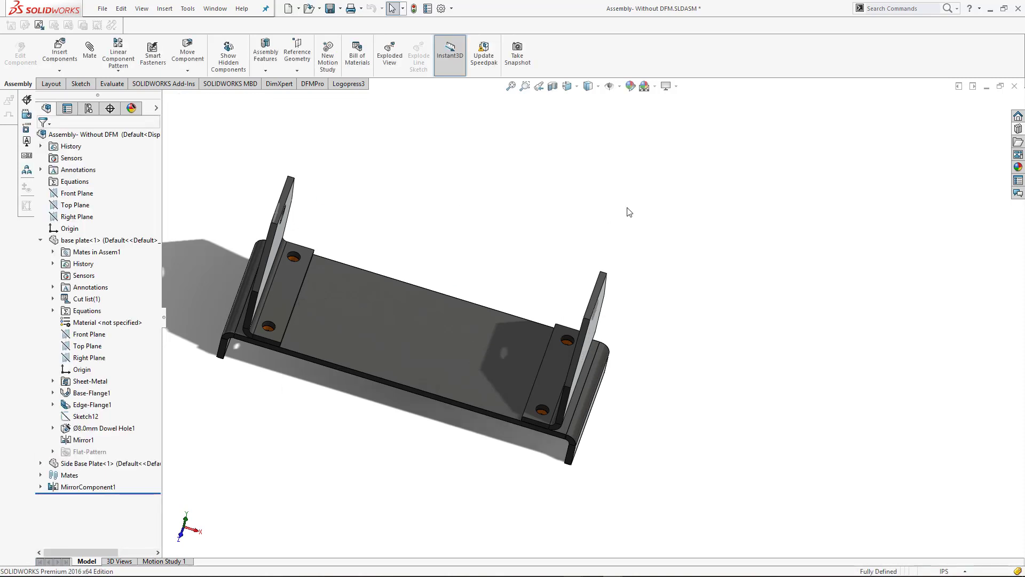
pyautogui.hotkey('ctrl', '7')
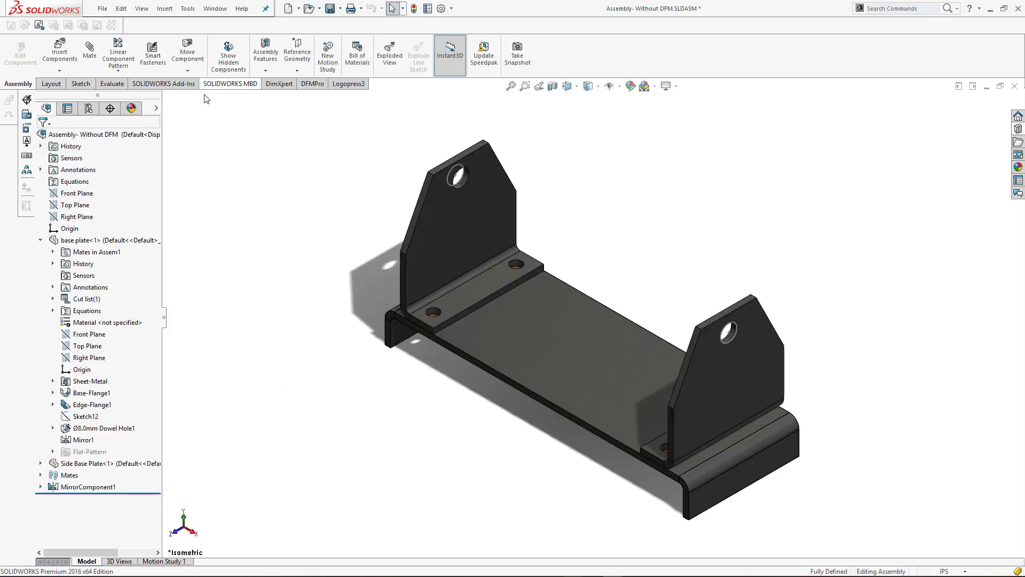
pyautogui.click(59, 70)
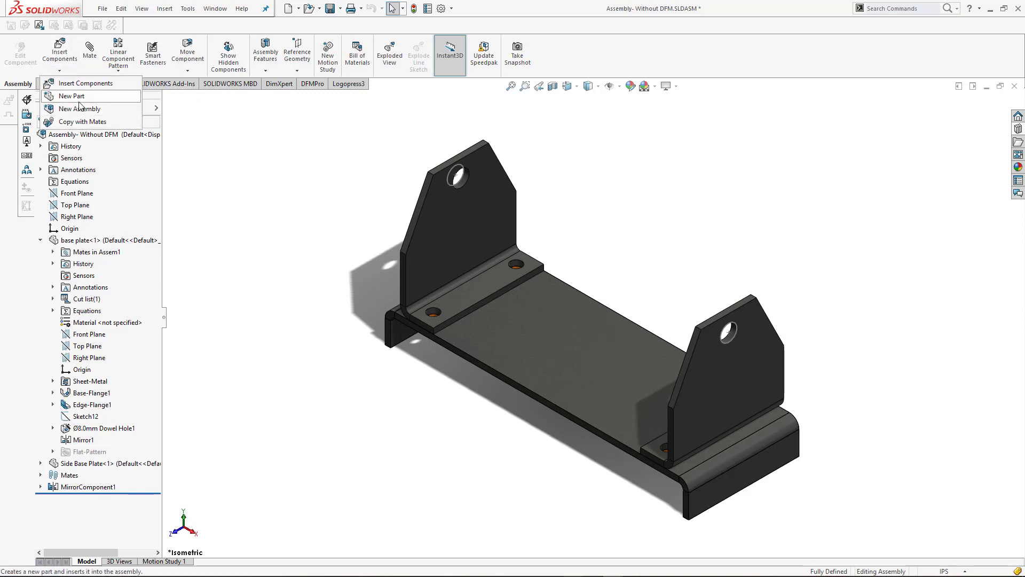
pyautogui.click(79, 100)
pyautogui.click(742, 364)
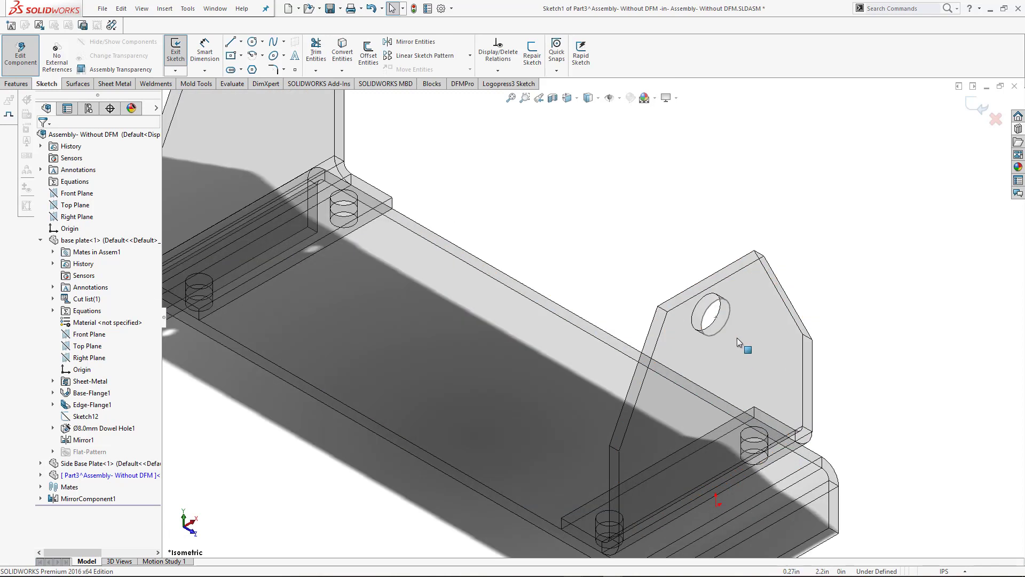
# Convert the edge of the original Side Base Plate's upper hole into the new part's sketch and exit the sketch
pyautogui.scroll(-3, 737, 337)
pyautogui.click(719, 331)
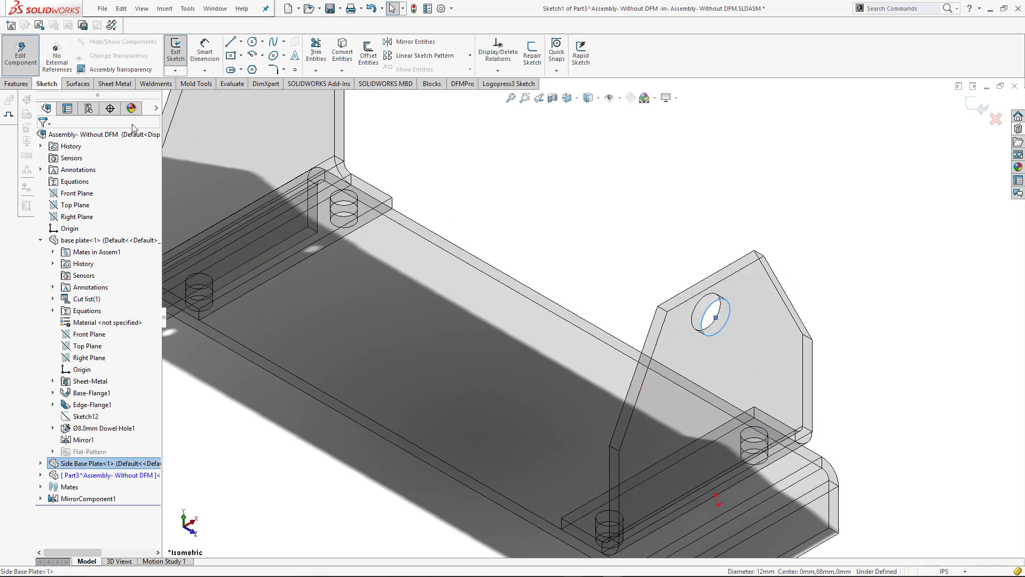
pyautogui.click(342, 51)
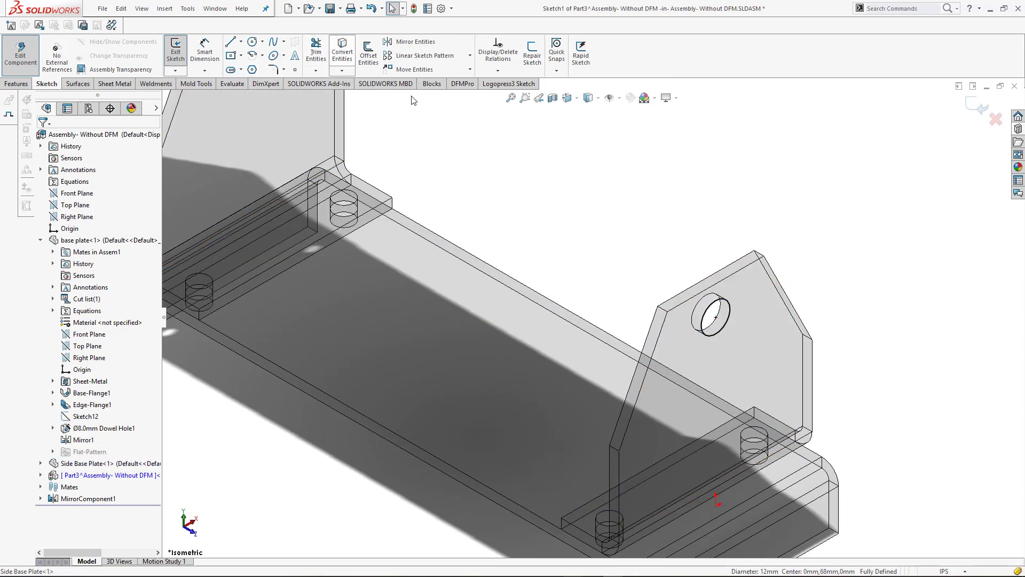
pyautogui.press('f')
pyautogui.click(974, 104)
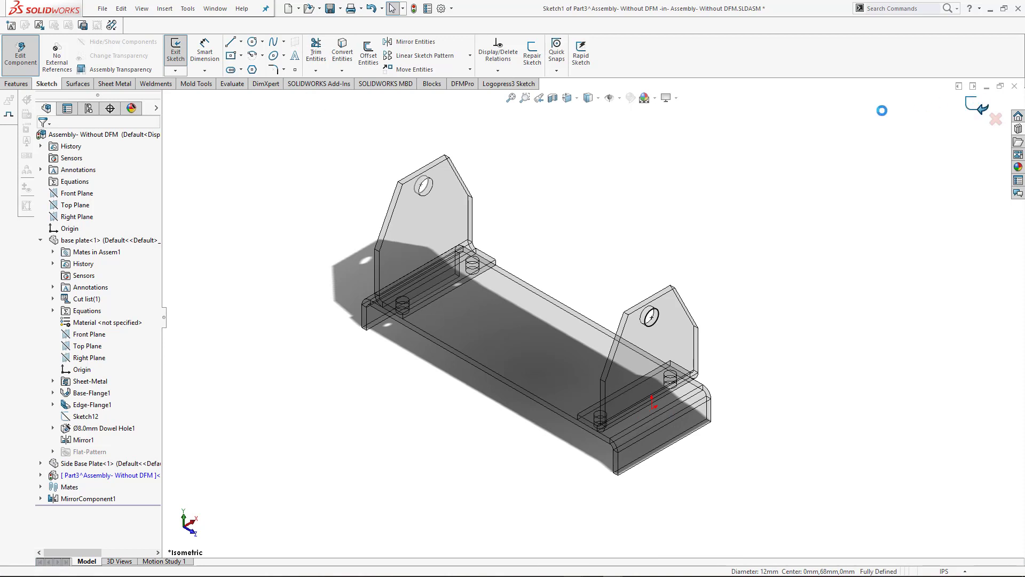
# Extrude the circle about 1.6 in outward and 9.10 in in Direction 2 through the mirrored plate, and finish editing the part
pyautogui.click(16, 84)
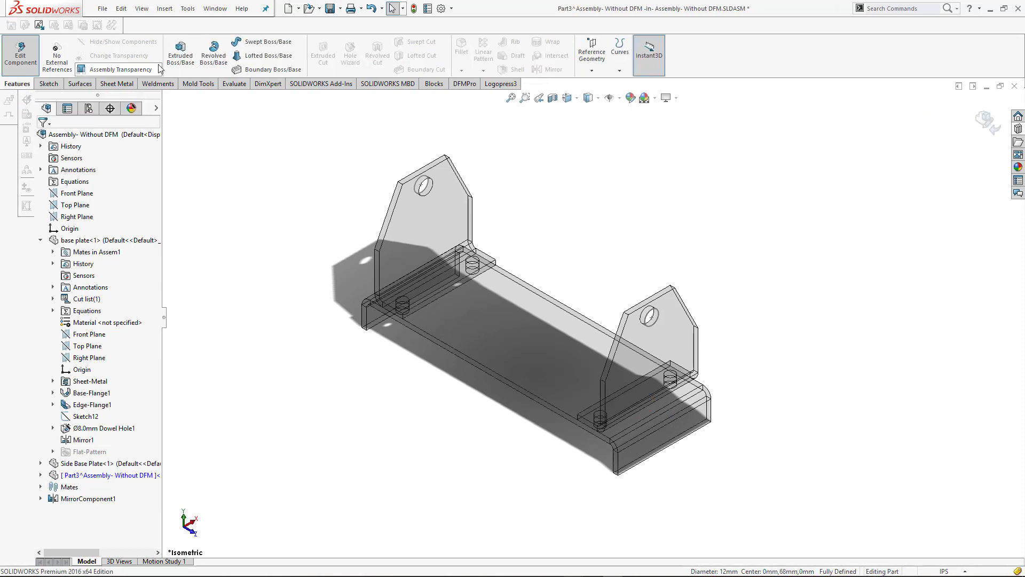
pyautogui.click(181, 51)
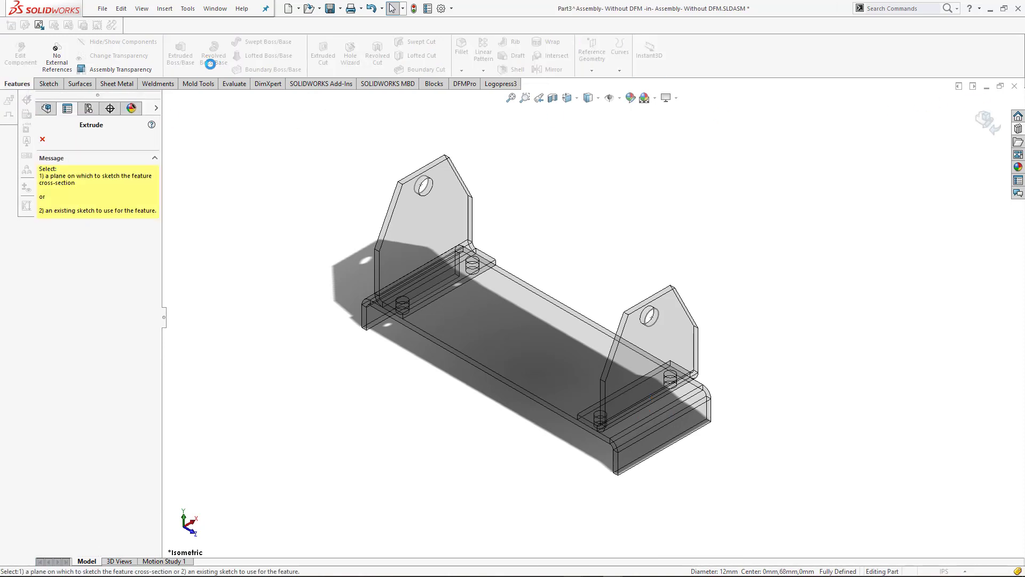
pyautogui.click(651, 316)
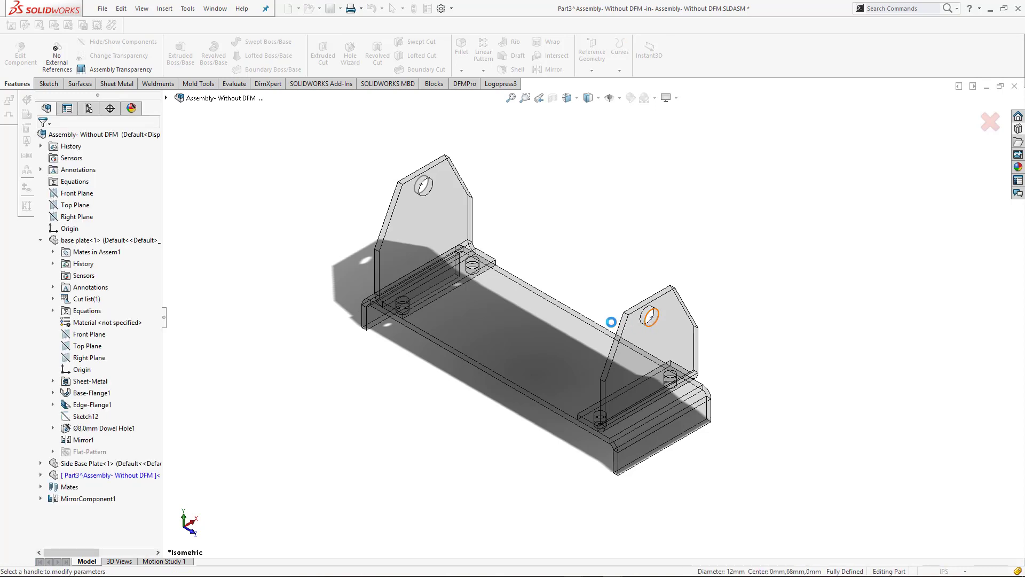
pyautogui.moveTo(662, 327); pyautogui.dragTo(691, 339)
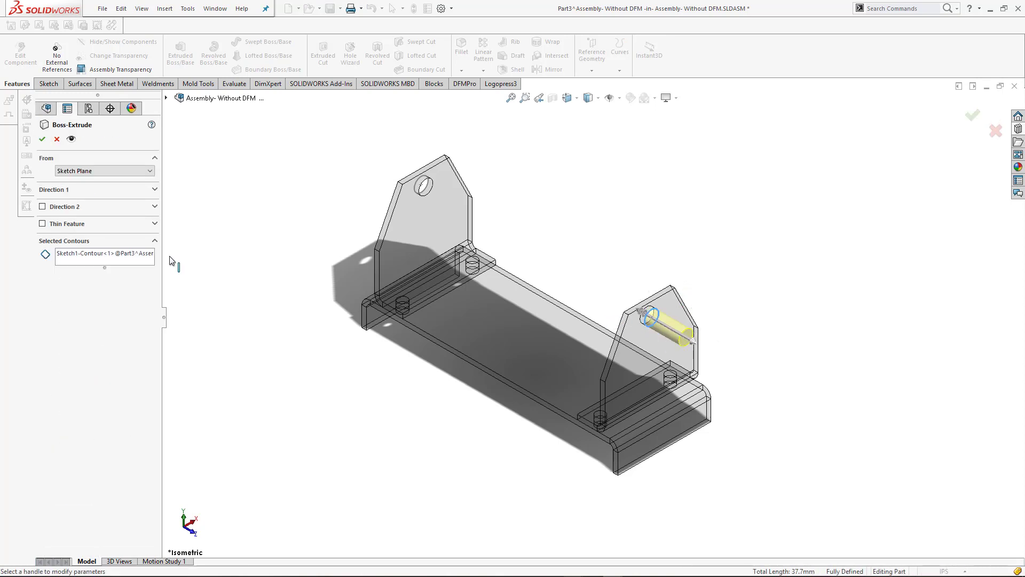
pyautogui.click(68, 207)
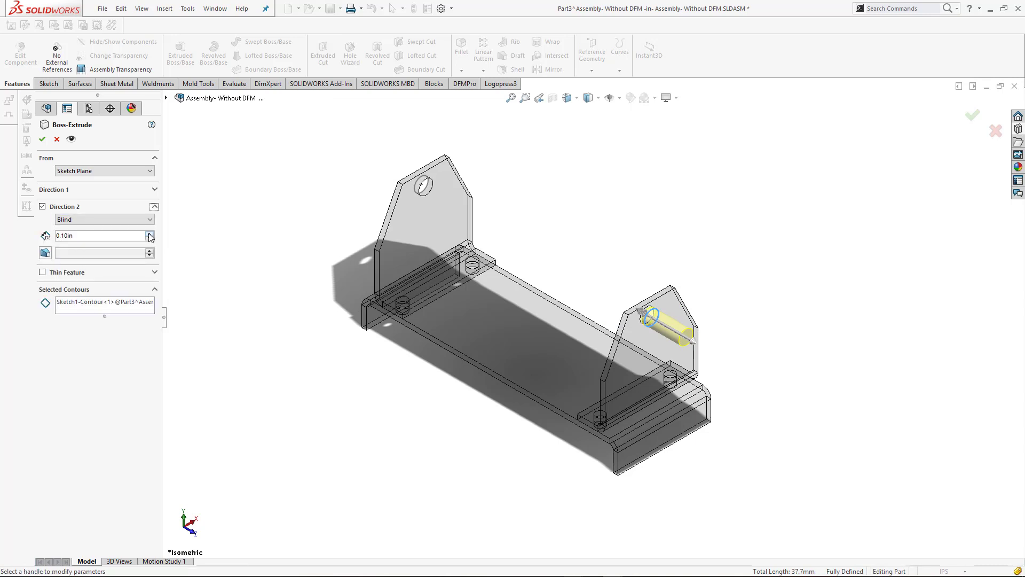
pyautogui.moveTo(150, 234); pyautogui.dragTo(150, 234)
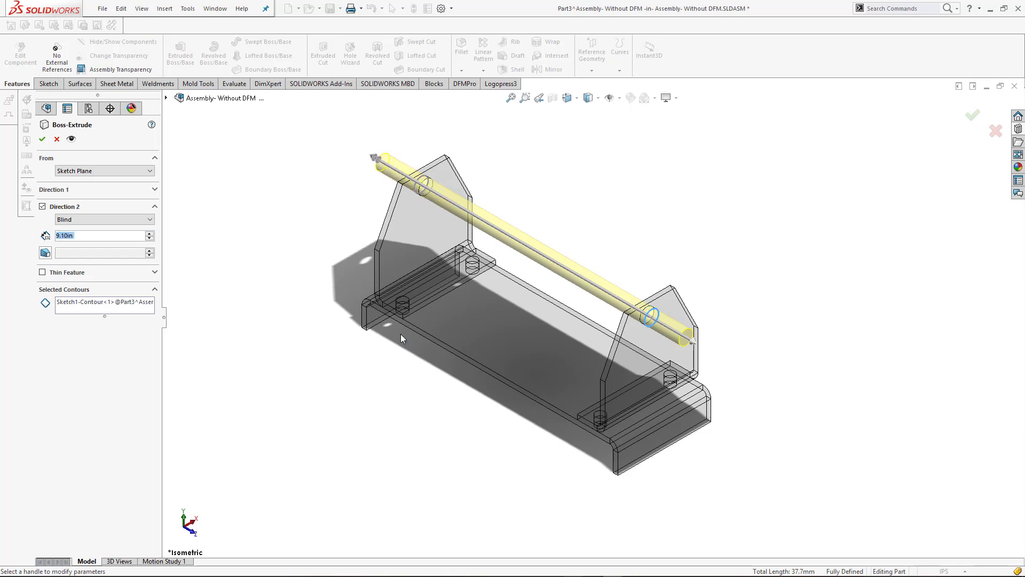
pyautogui.click(118, 192)
pyautogui.click(151, 239)
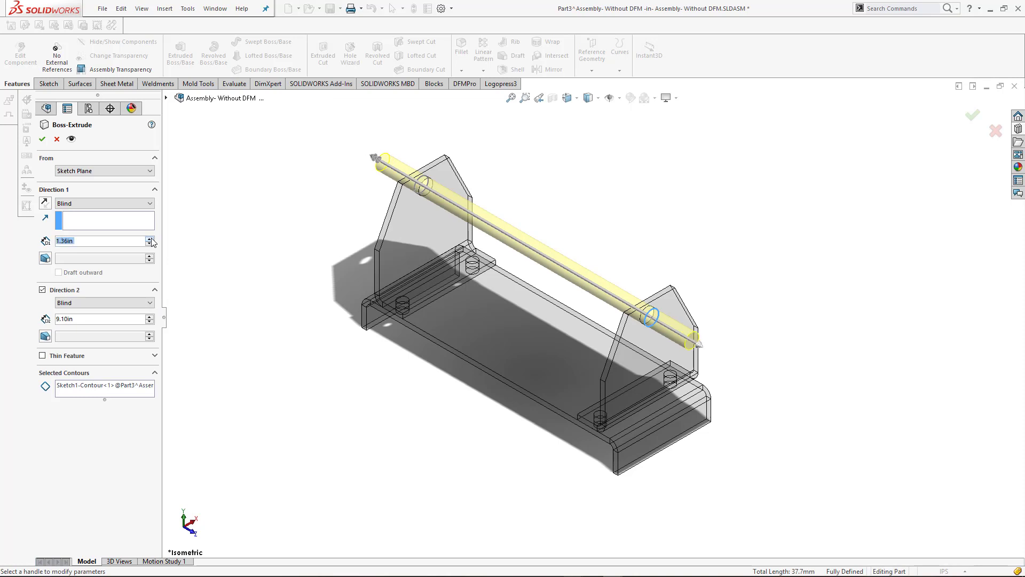
pyautogui.click(151, 239)
pyautogui.click(151, 239)
pyautogui.click(42, 140)
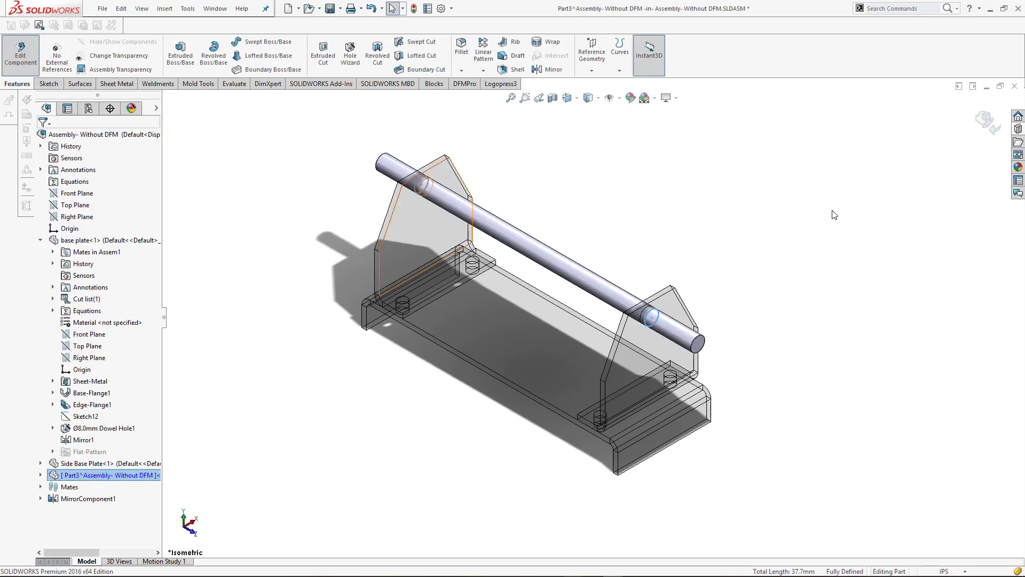
pyautogui.click(988, 122)
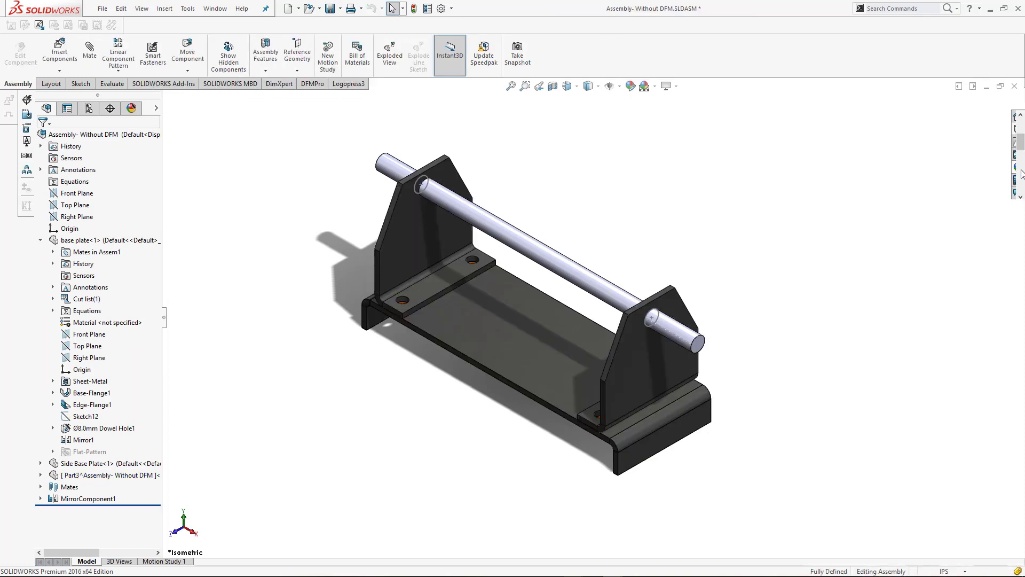
# Apply a steel appearance from the Metal appearances to the new pin
pyautogui.click(1018, 166)
pyautogui.scroll(2, 956, 160)
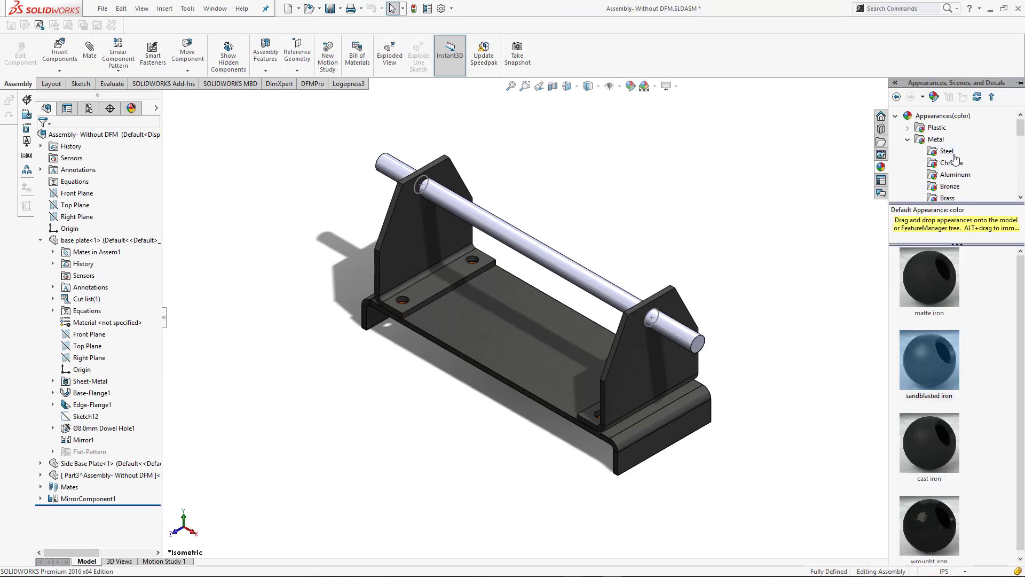
pyautogui.click(946, 151)
pyautogui.moveTo(908, 354); pyautogui.dragTo(574, 272)
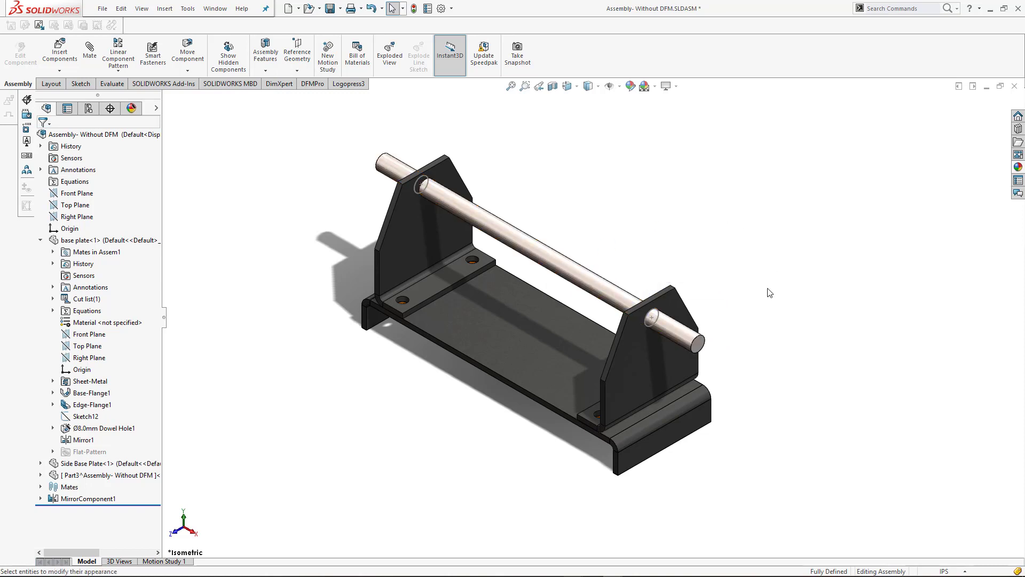
# Edit the pin in the assembly and chamfer its two end edges with 0.10 in distance and 45° angle
pyautogui.scroll(-3, 747, 320)
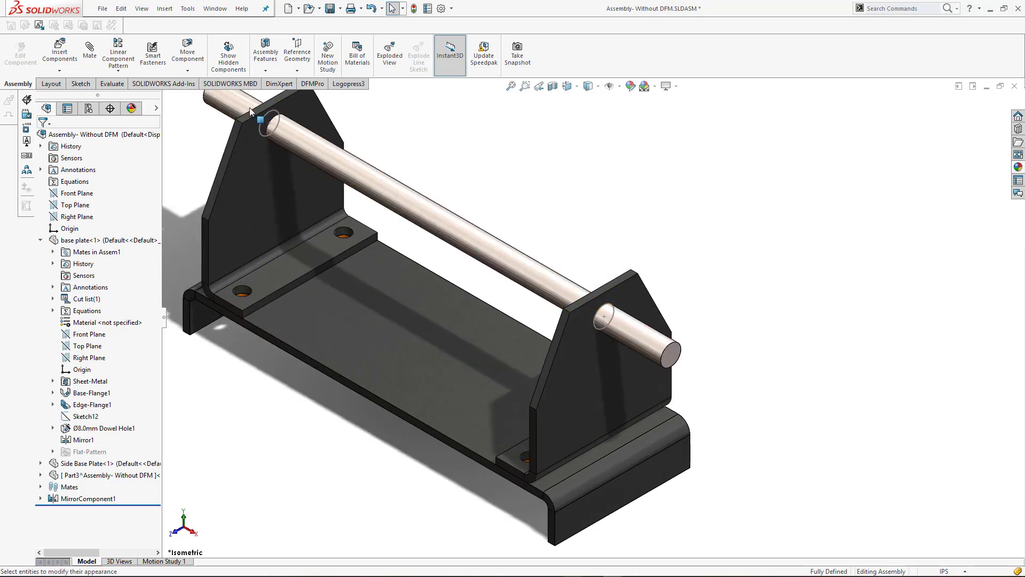
pyautogui.click(434, 209)
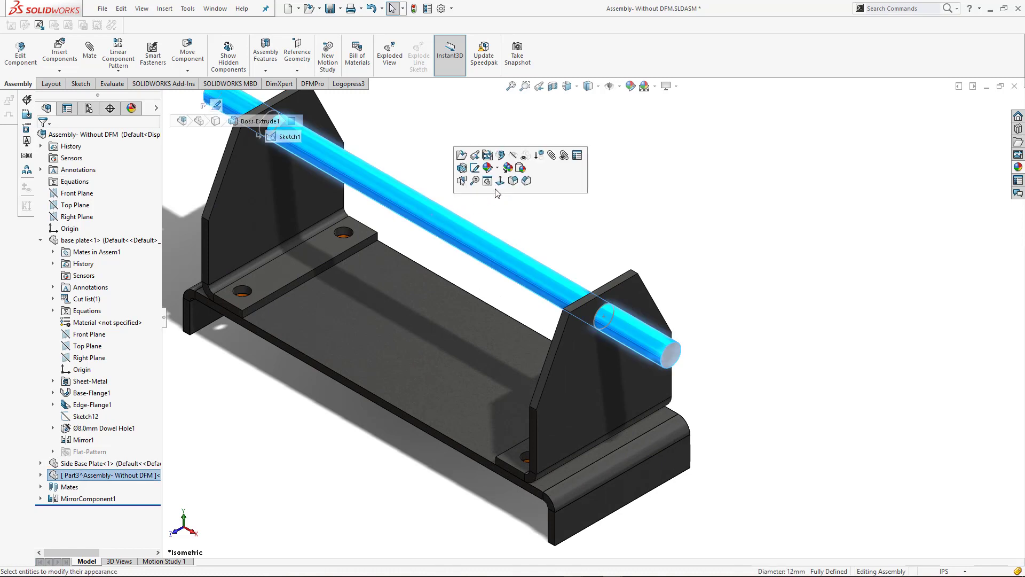
pyautogui.click(497, 165)
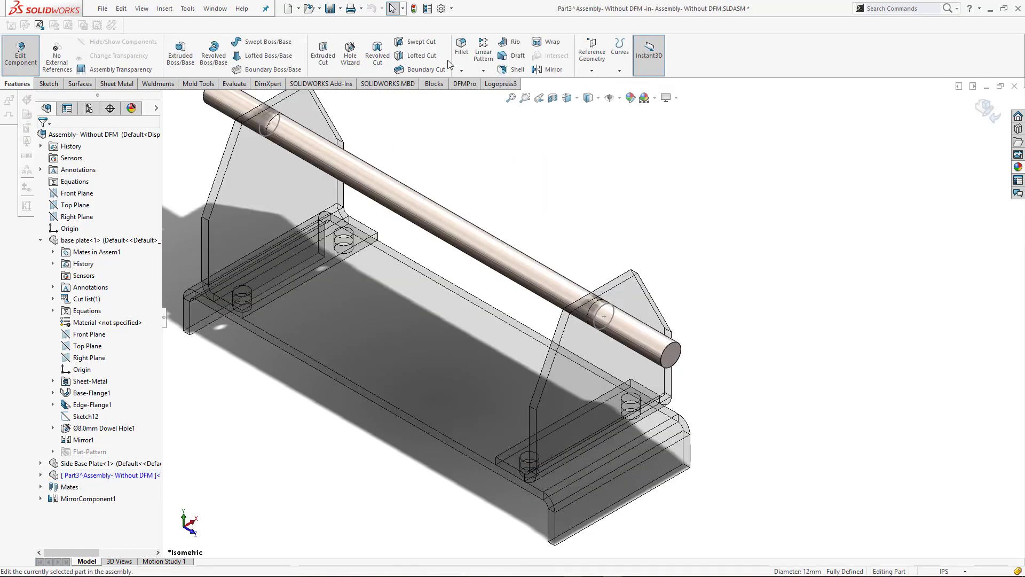
pyautogui.click(461, 70)
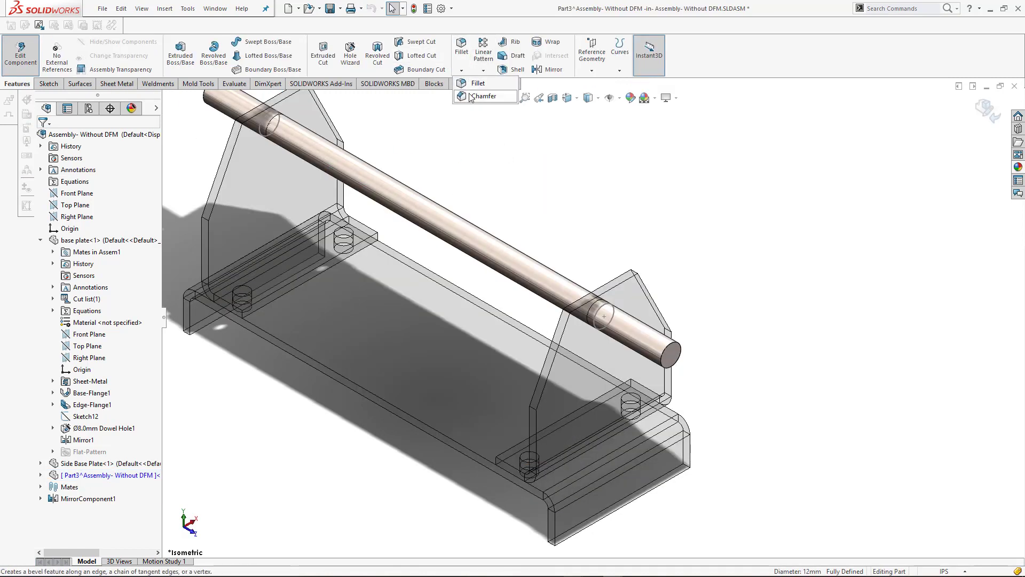
pyautogui.click(471, 96)
pyautogui.click(675, 343)
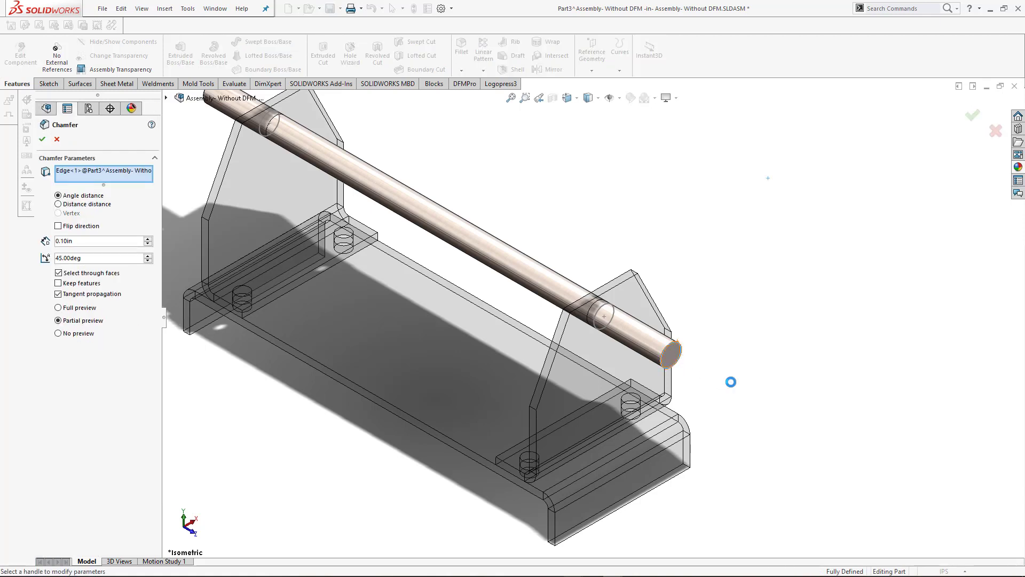
pyautogui.scroll(5, 758, 386)
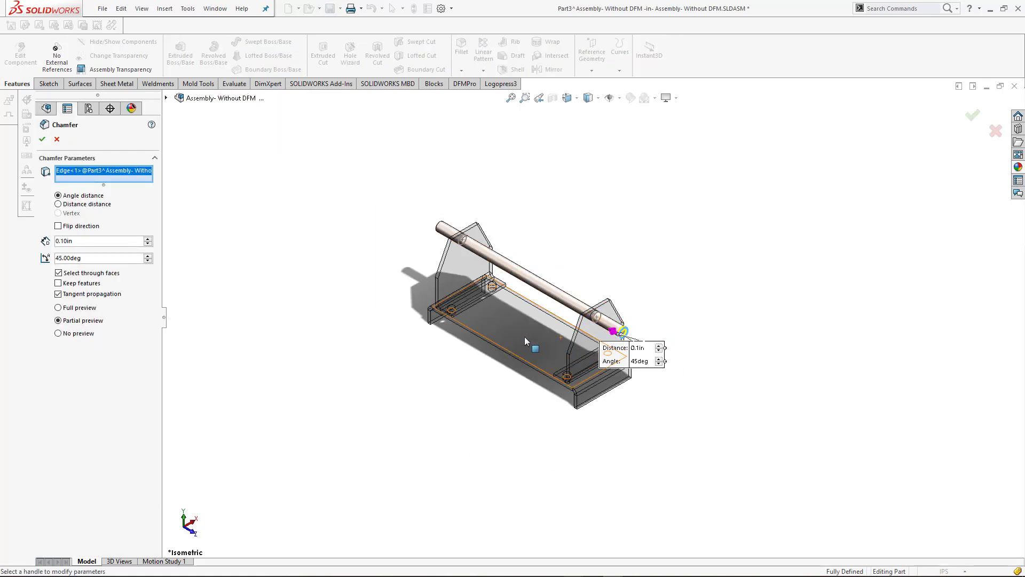
pyautogui.scroll(-3, 463, 229)
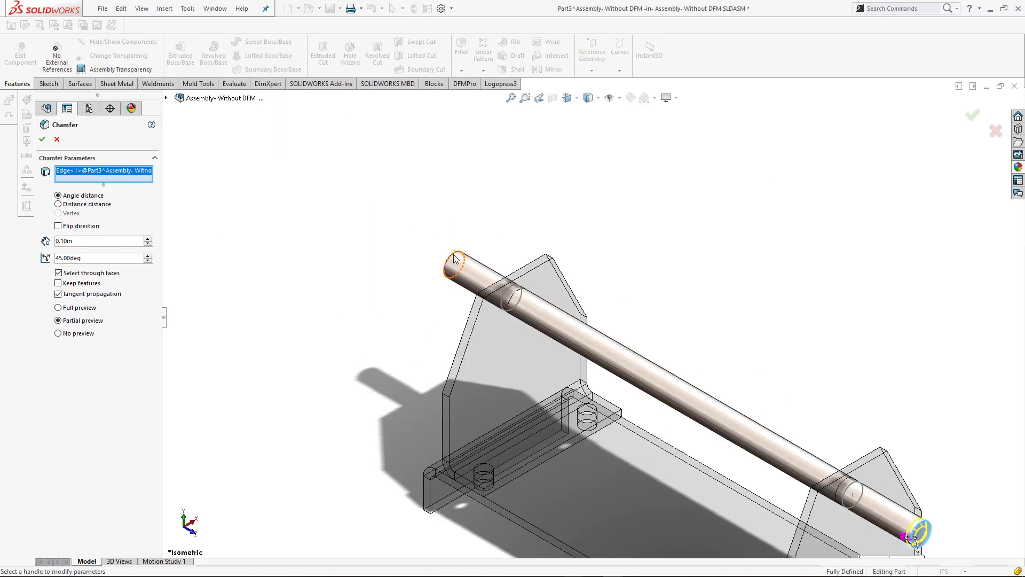
pyautogui.click(451, 265)
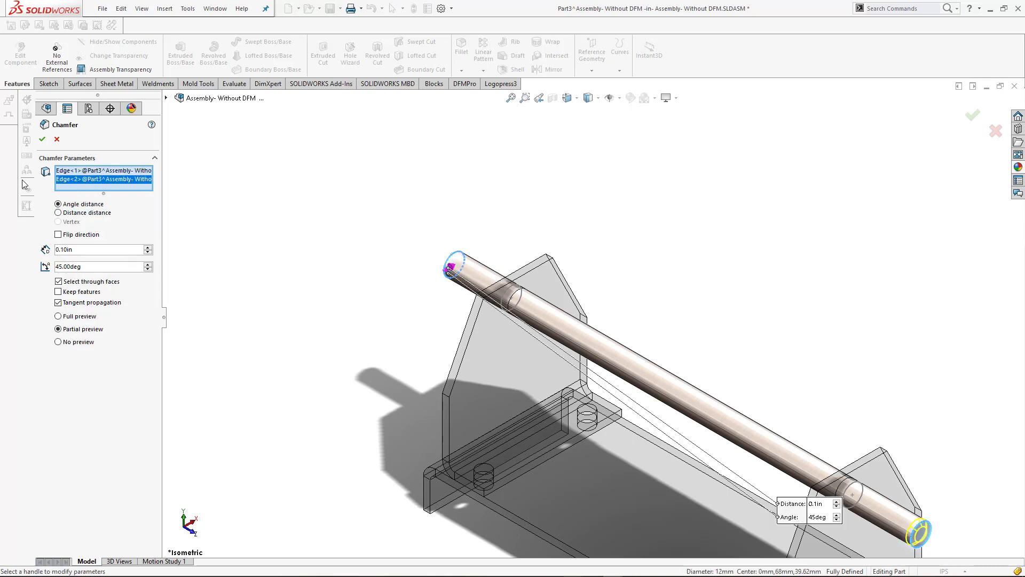
pyautogui.click(41, 140)
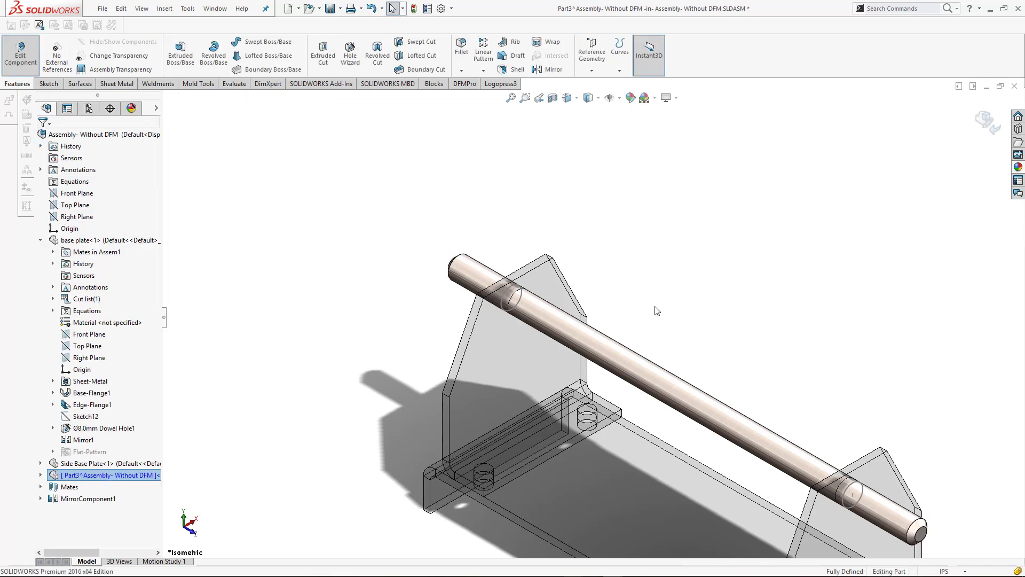
# Return to editing the assembly and hide the pin's sketch circle at the original Side Base Plate
pyautogui.scroll(3, 657, 310)
pyautogui.scroll(-2, 696, 340)
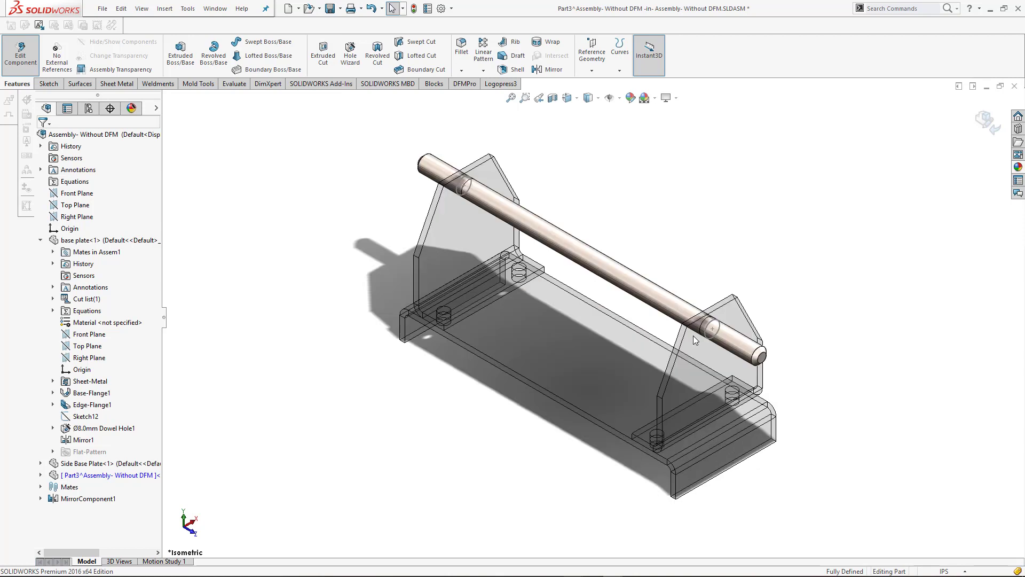
pyautogui.click(988, 121)
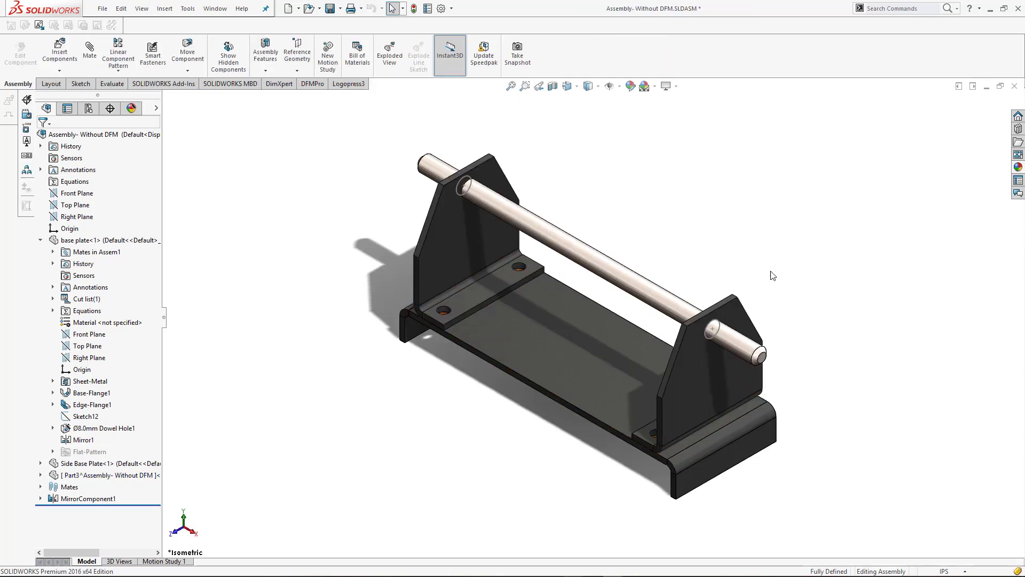
pyautogui.click(716, 328)
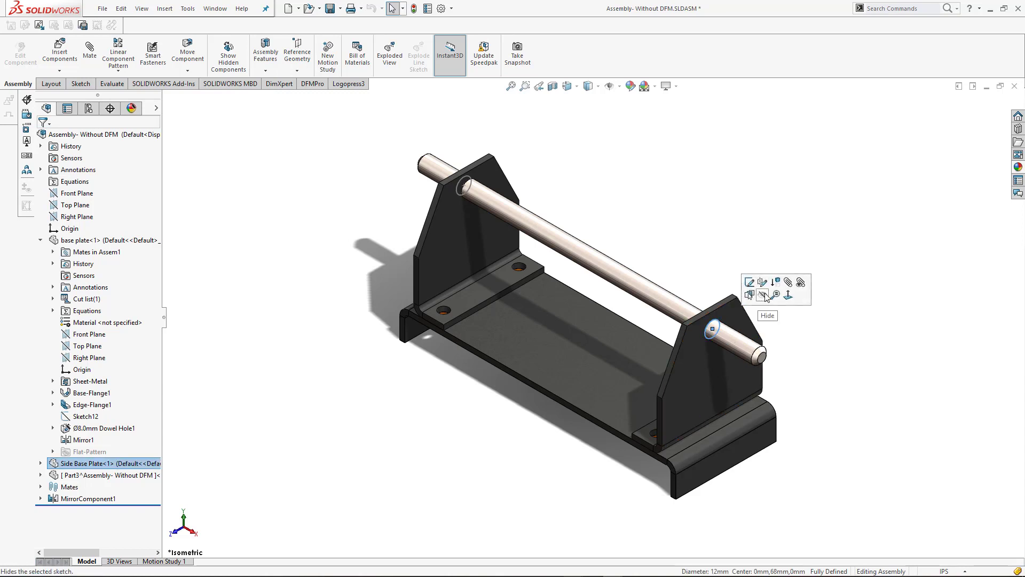
pyautogui.click(865, 280)
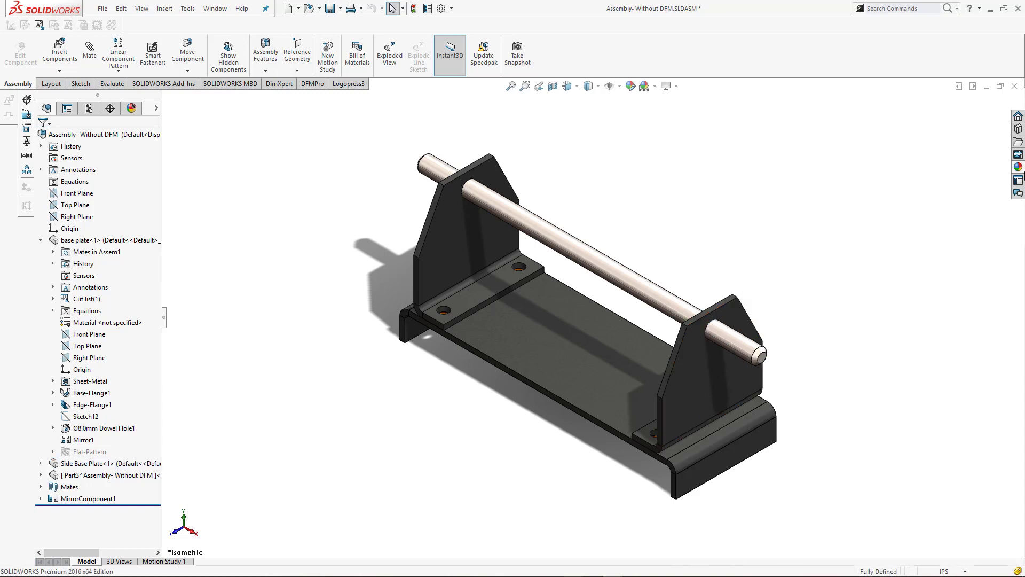
# Open the Hex Head folder under Bolts and Screws of the IS standard in the Design Library's Toolbox
pyautogui.click(1019, 129)
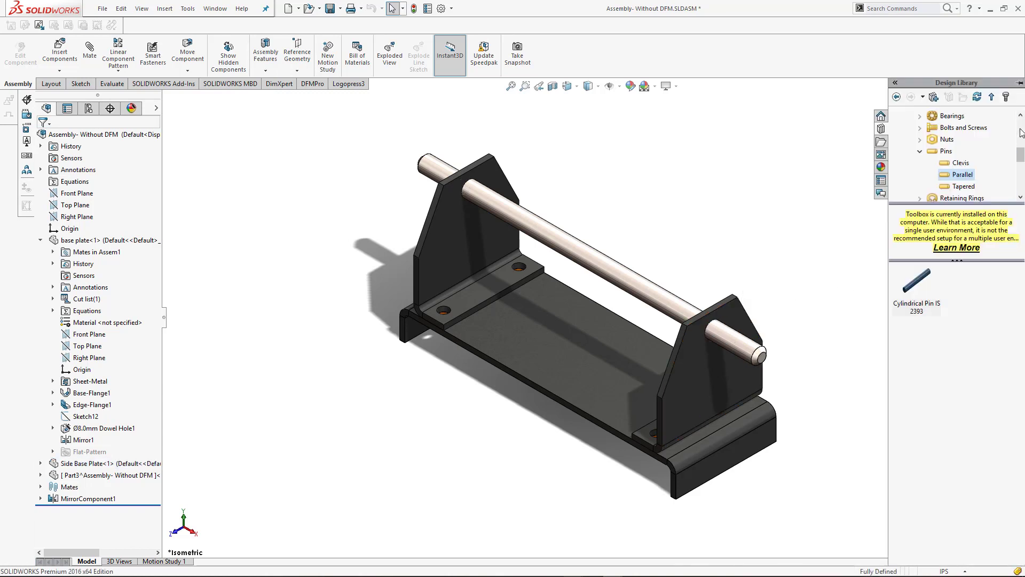
pyautogui.doubleClick(946, 152)
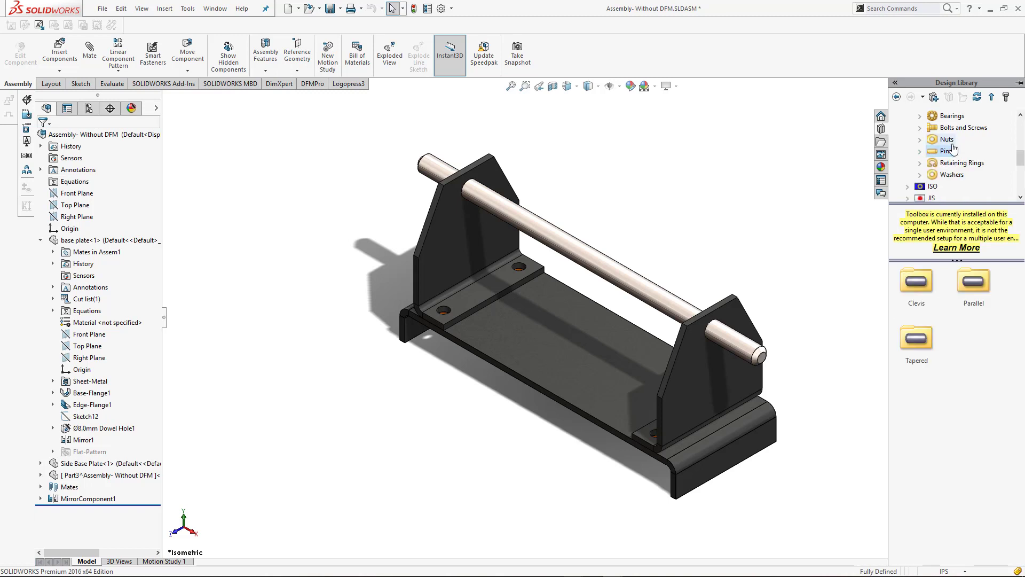
pyautogui.scroll(2, 960, 162)
pyautogui.scroll(-1, 961, 195)
pyautogui.click(961, 163)
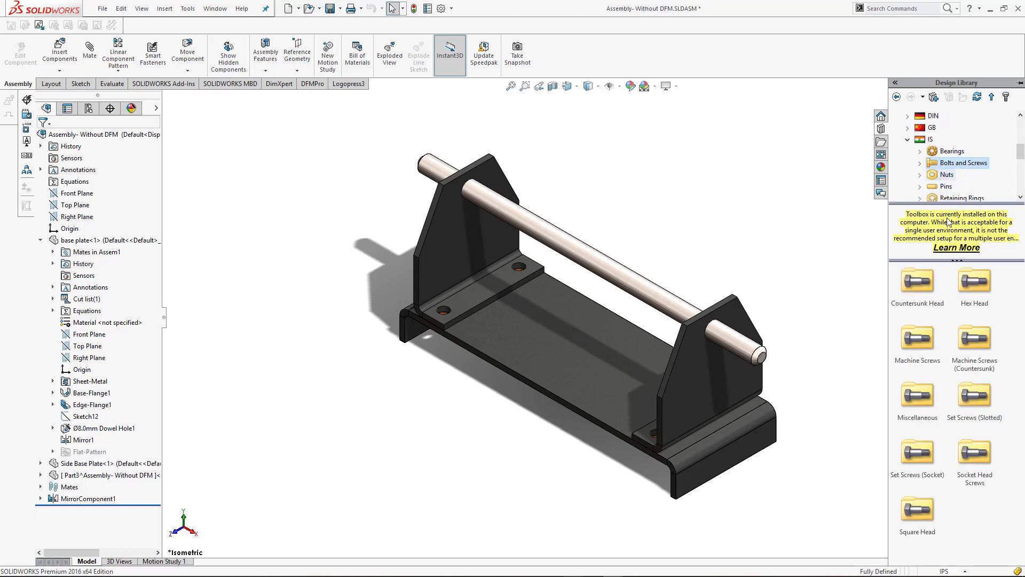
pyautogui.doubleClick(970, 287)
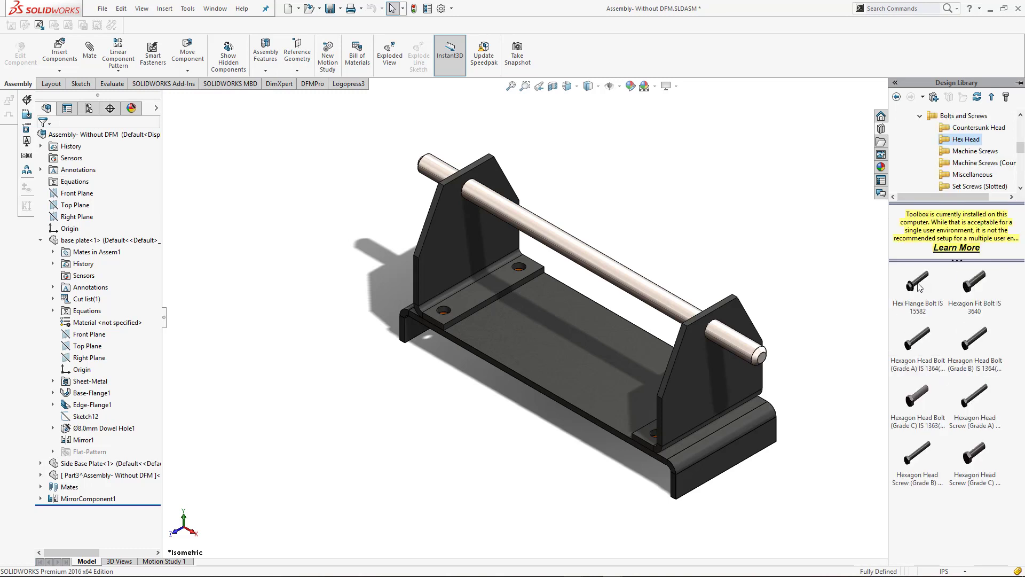
# Place a Hex Flange Bolt IS 15582 from the underside into a hole at the base plate's left end
pyautogui.moveTo(488, 394); pyautogui.dragTo(505, 266, button='middle')
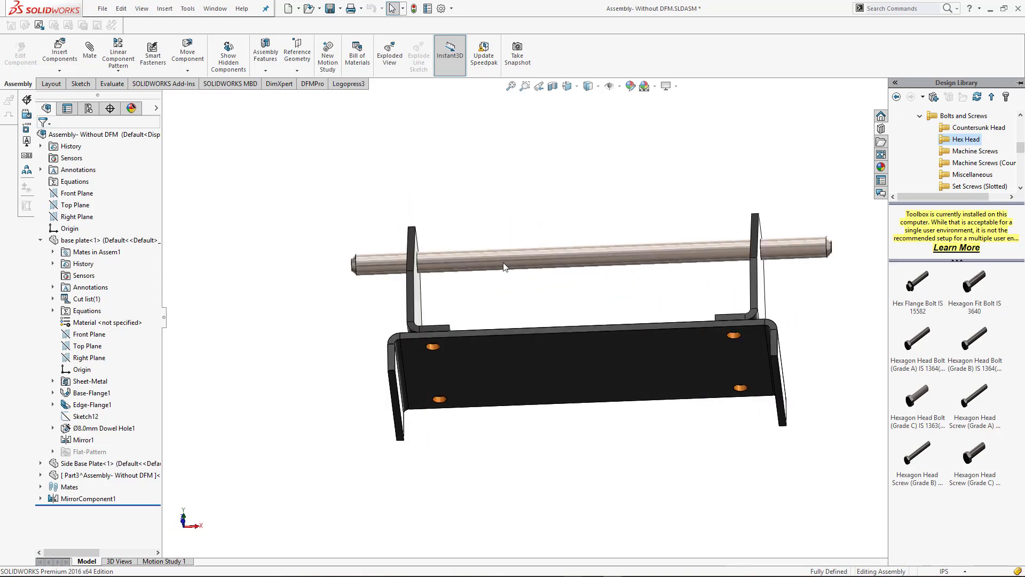
pyautogui.scroll(-3, 430, 328)
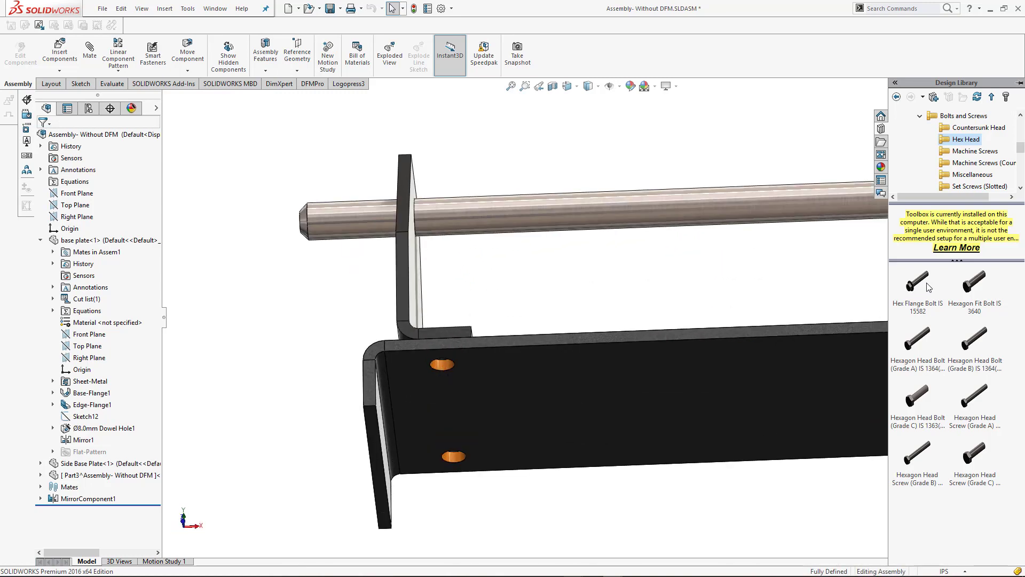
pyautogui.moveTo(925, 287); pyautogui.dragTo(444, 366)
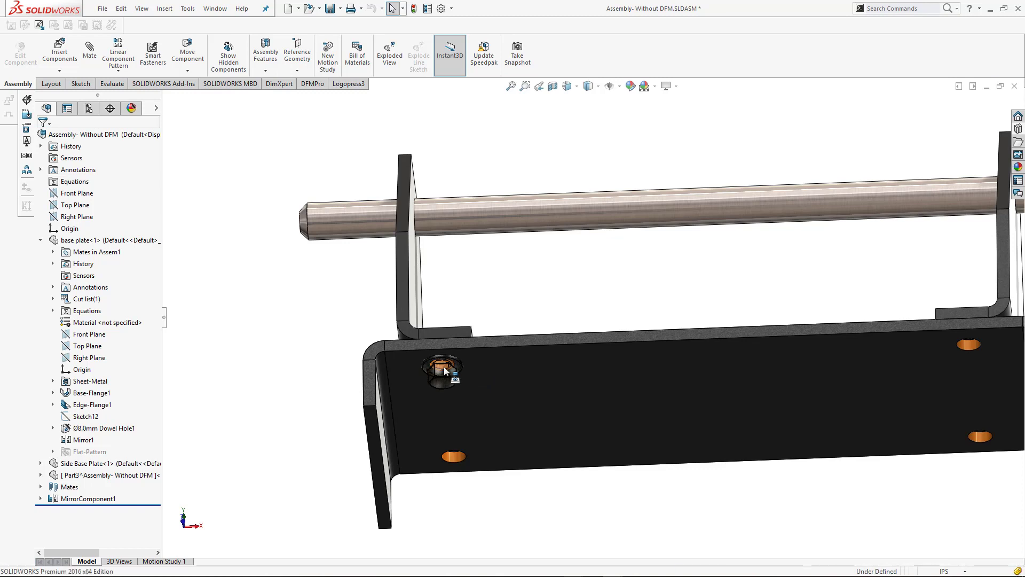
pyautogui.moveTo(445, 366); pyautogui.dragTo(445, 371)
# Configure the flange bolt as size M8 with a 16 mm length and accept it
pyautogui.moveTo(510, 372); pyautogui.dragTo(504, 427, button='middle')
pyautogui.click(573, 401)
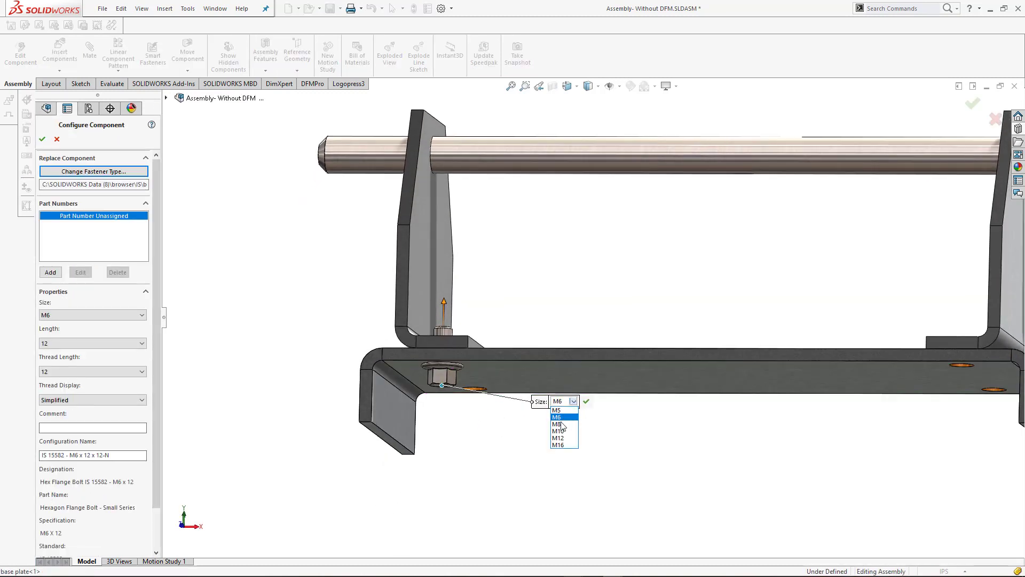
pyautogui.click(560, 429)
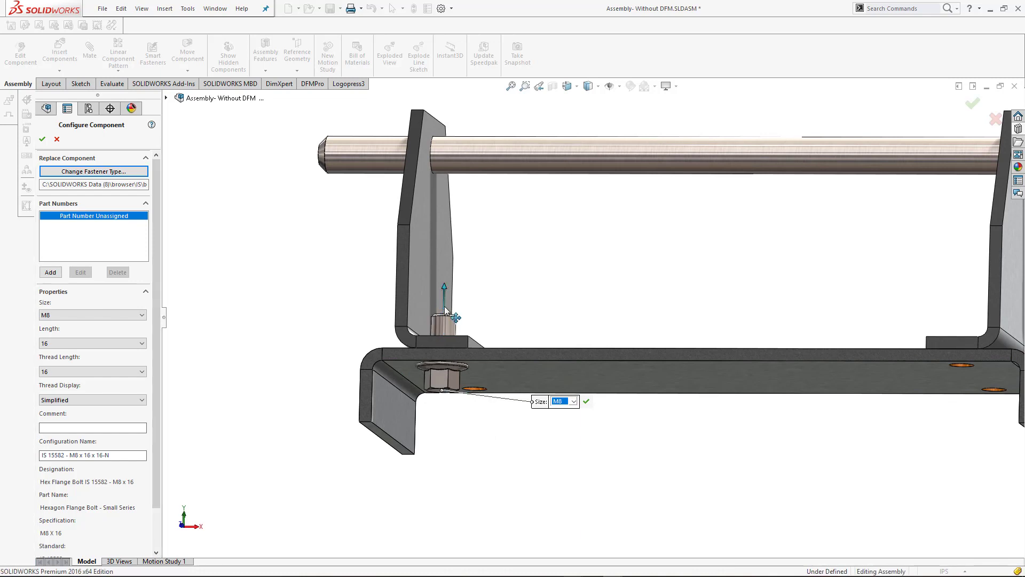
pyautogui.moveTo(452, 303); pyautogui.dragTo(422, 430, button='middle')
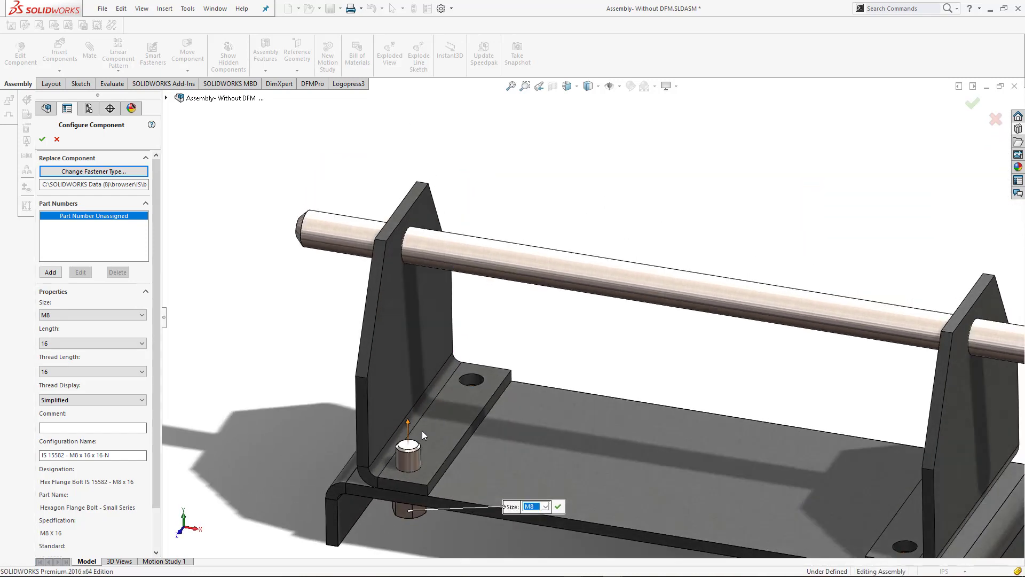
pyautogui.moveTo(407, 424)
pyautogui.mouseDown()
pyautogui.moveTo(407, 413)
pyautogui.moveTo(406, 422)
pyautogui.mouseUp()
pyautogui.moveTo(491, 446); pyautogui.dragTo(498, 428, button='middle')
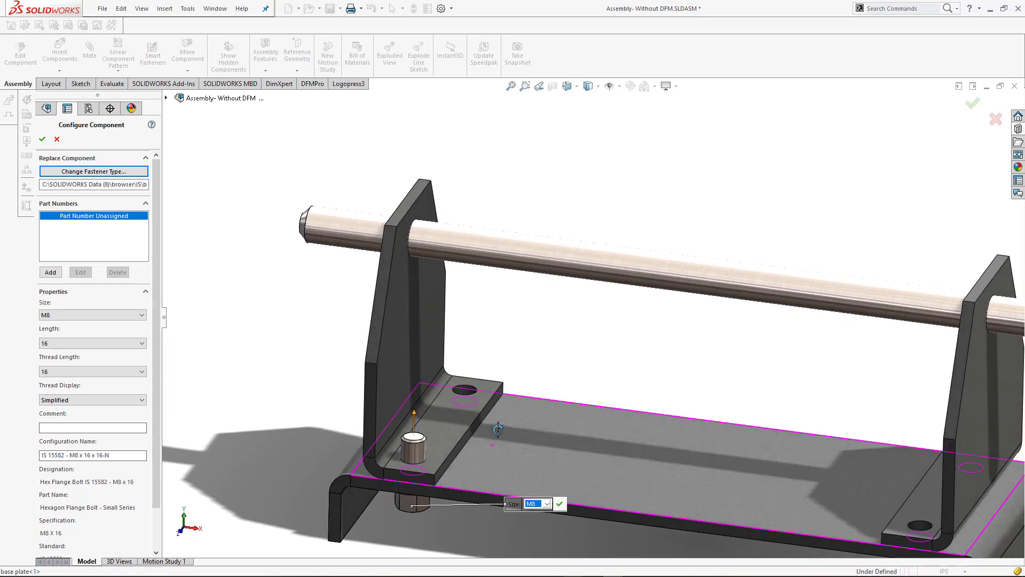
pyautogui.click(414, 412)
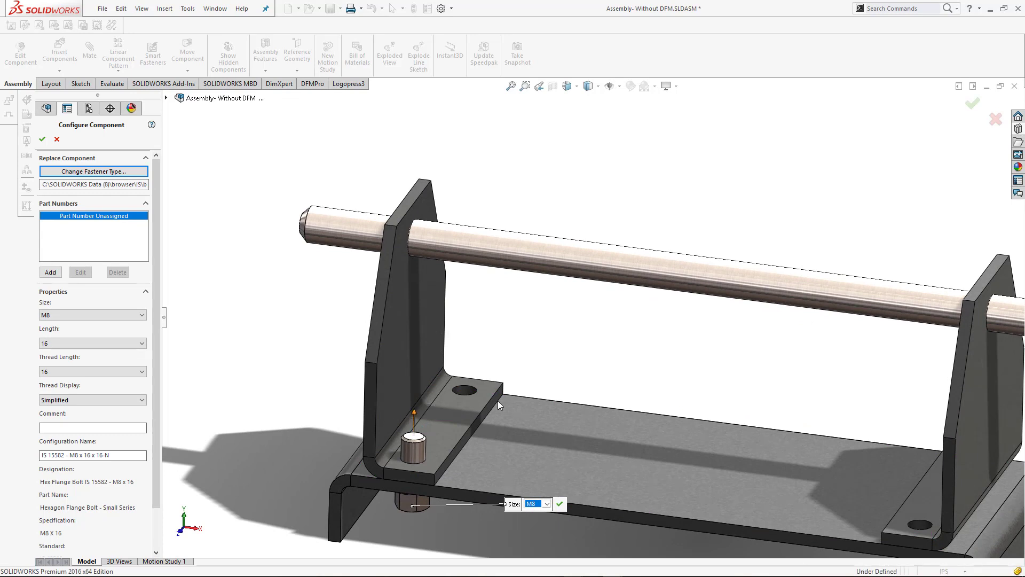
pyautogui.click(43, 140)
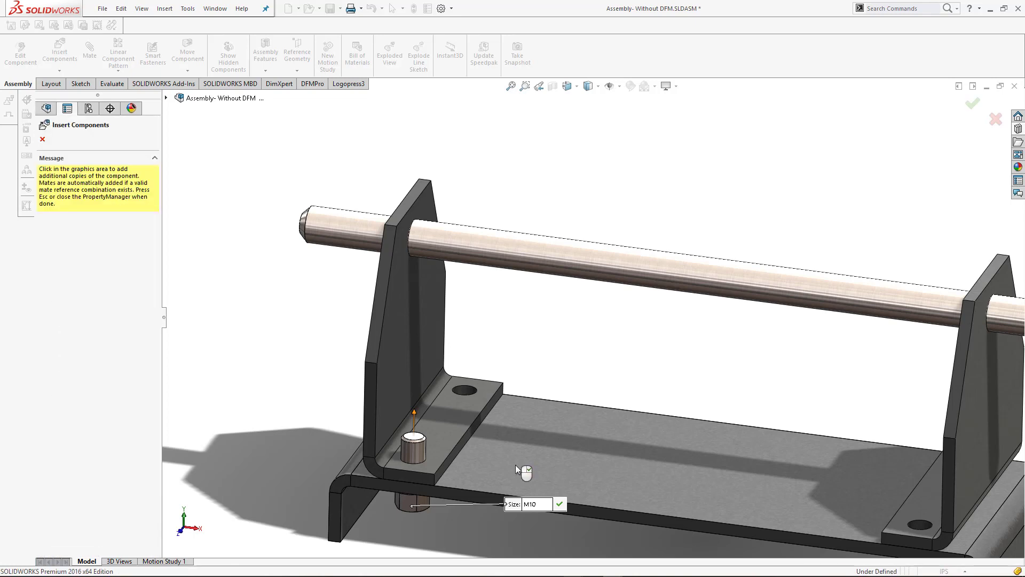
# Place a second copy of the flange bolt in the other hole at the same end of the base plate, from below
pyautogui.moveTo(515, 471); pyautogui.dragTo(523, 294, button='middle')
pyautogui.scroll(3, 471, 473)
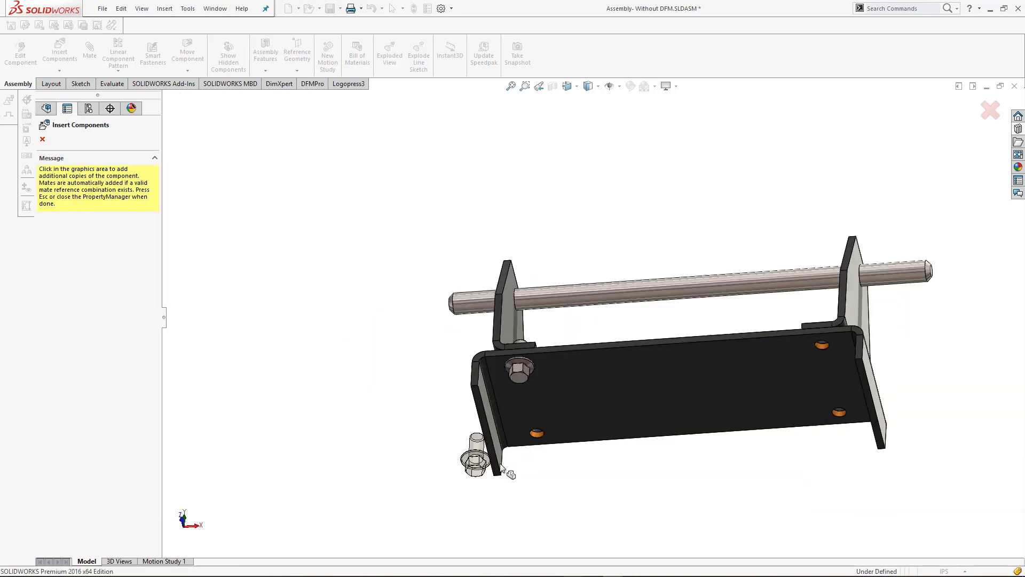
pyautogui.scroll(-6, 480, 465)
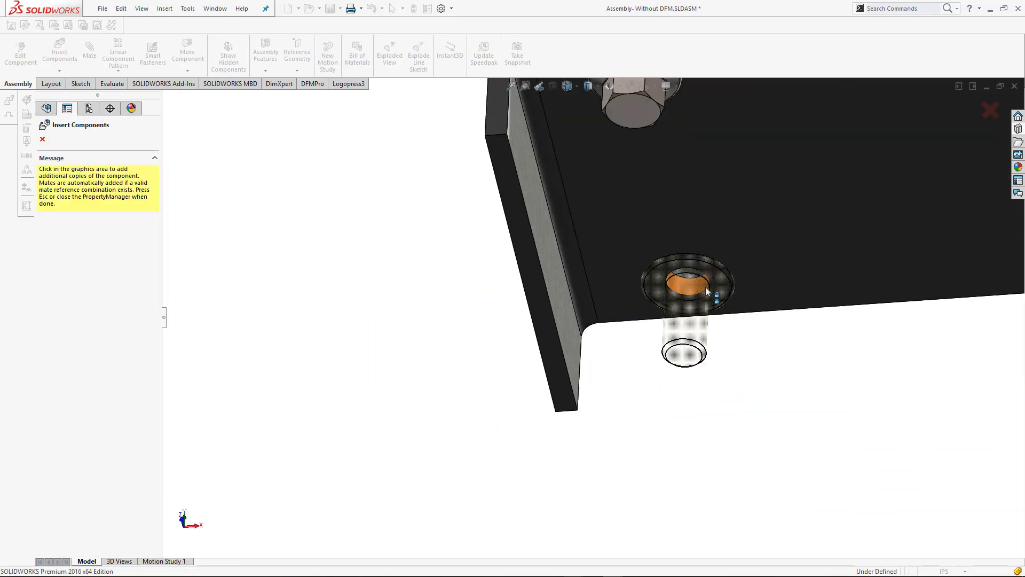
pyautogui.click(729, 281)
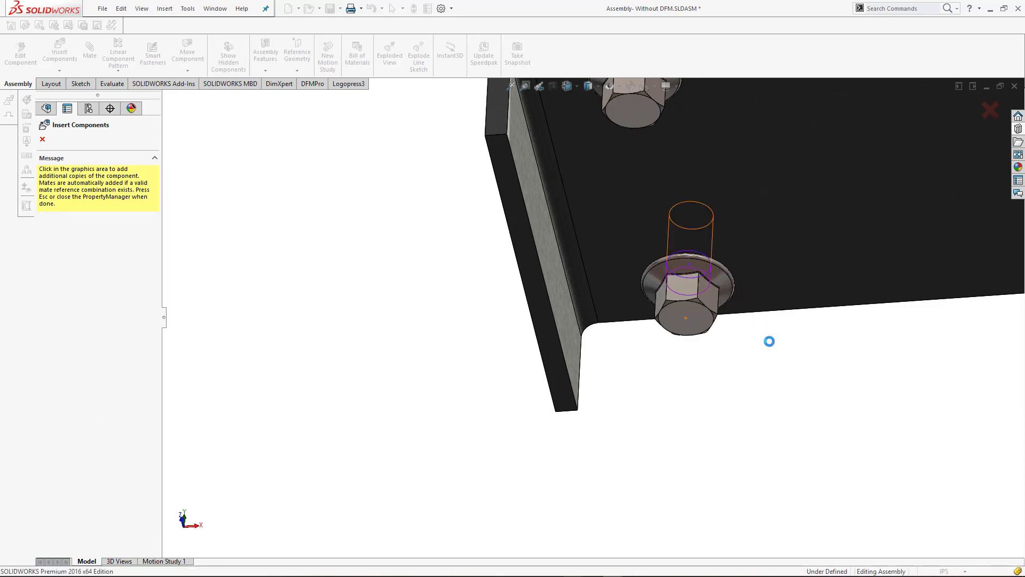
# Add copies of the flange bolt to both holes at the base plate's opposite end, finish inserting, and return to the isometric view
pyautogui.scroll(5, 763, 334)
pyautogui.scroll(-3, 835, 317)
pyautogui.scroll(-5, 748, 299)
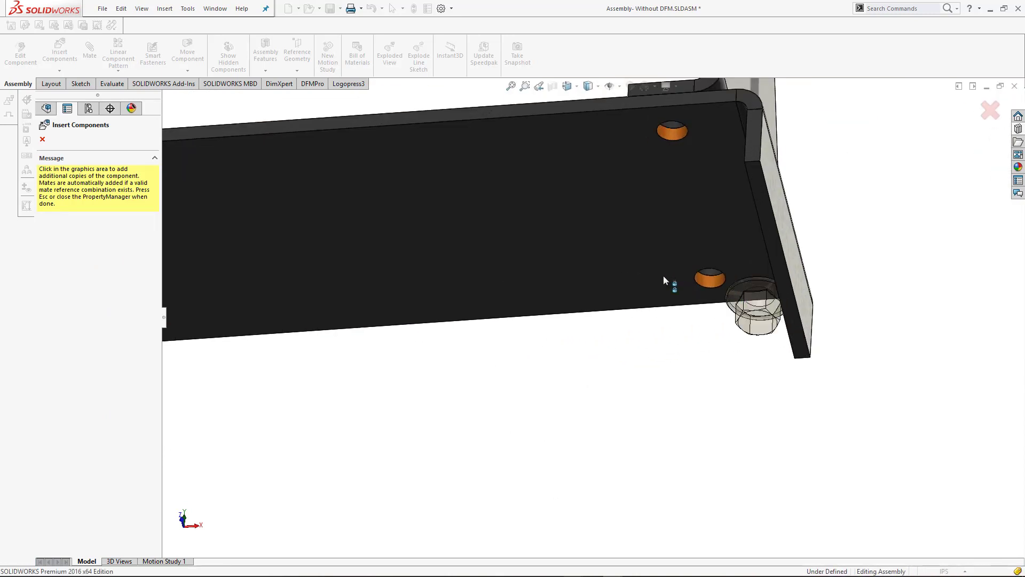
pyautogui.click(677, 327)
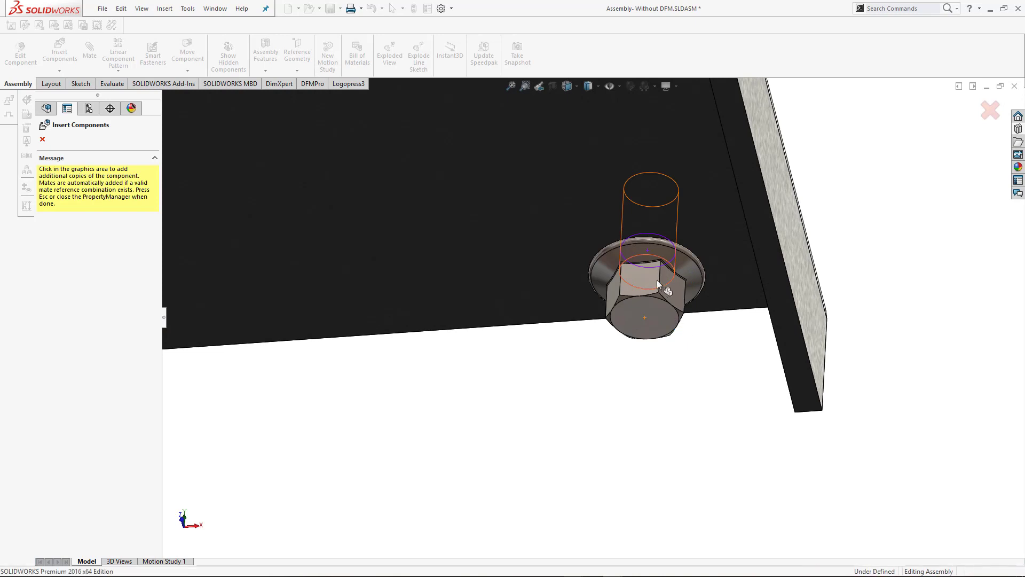
pyautogui.scroll(3, 654, 281)
pyautogui.scroll(3, 594, 147)
pyautogui.scroll(-3, 593, 152)
pyautogui.scroll(-1, 600, 259)
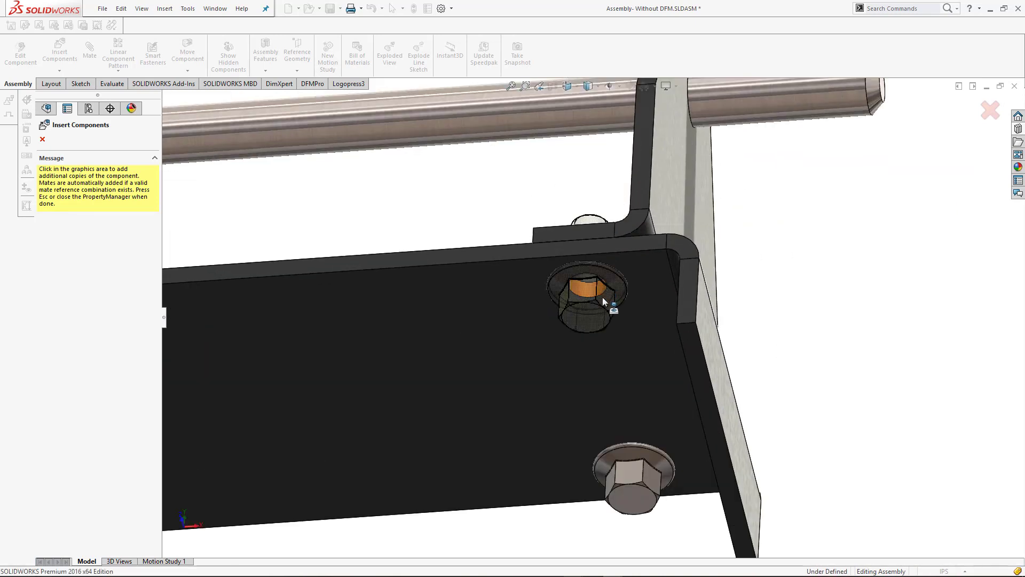
pyautogui.click(603, 297)
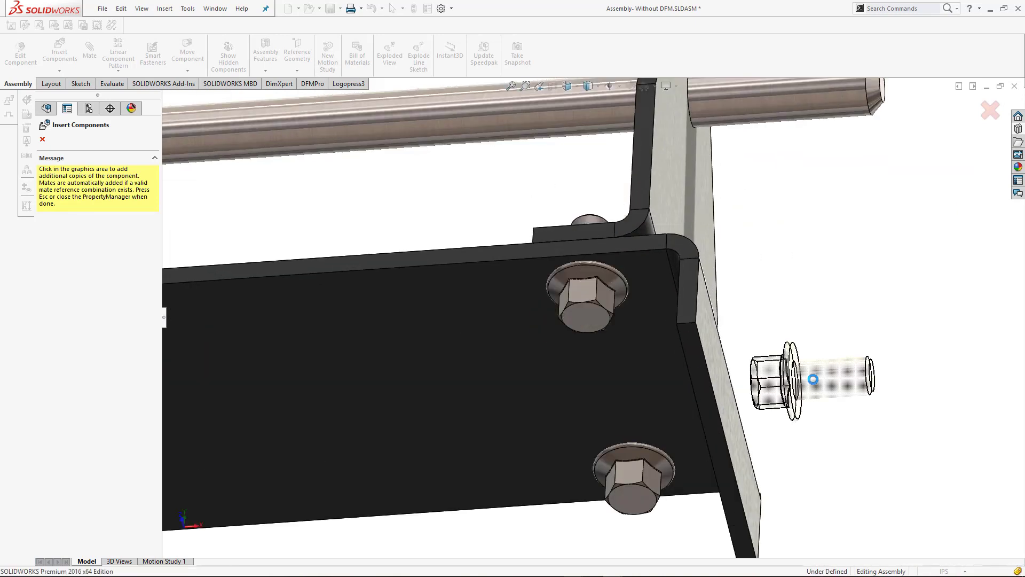
pyautogui.hotkey('ctrl', '7')
pyautogui.press('Escape')
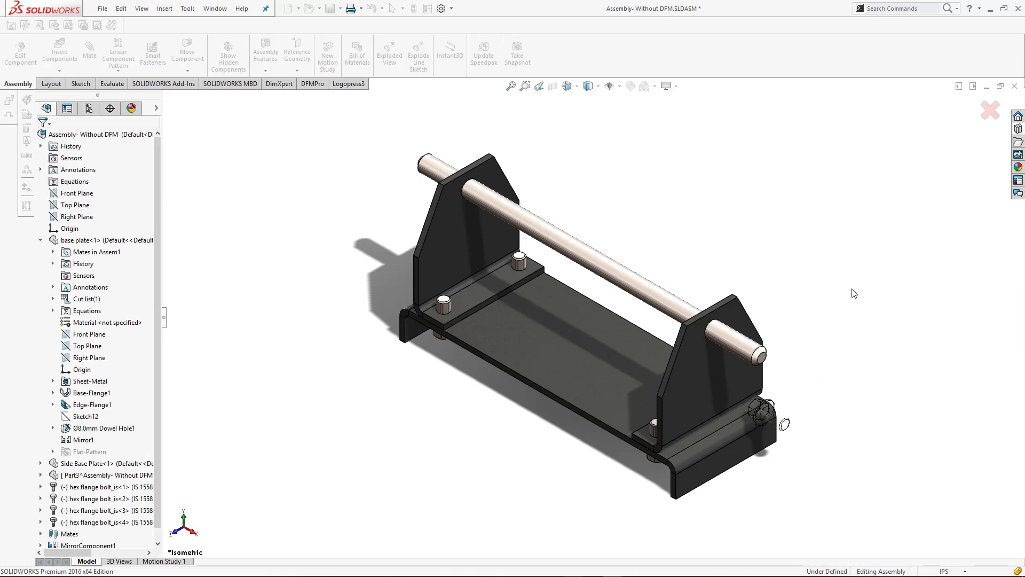
# Open the Hex Nuts folder under Nuts of the IS standard in the Design Library's Toolbox
pyautogui.click(1018, 129)
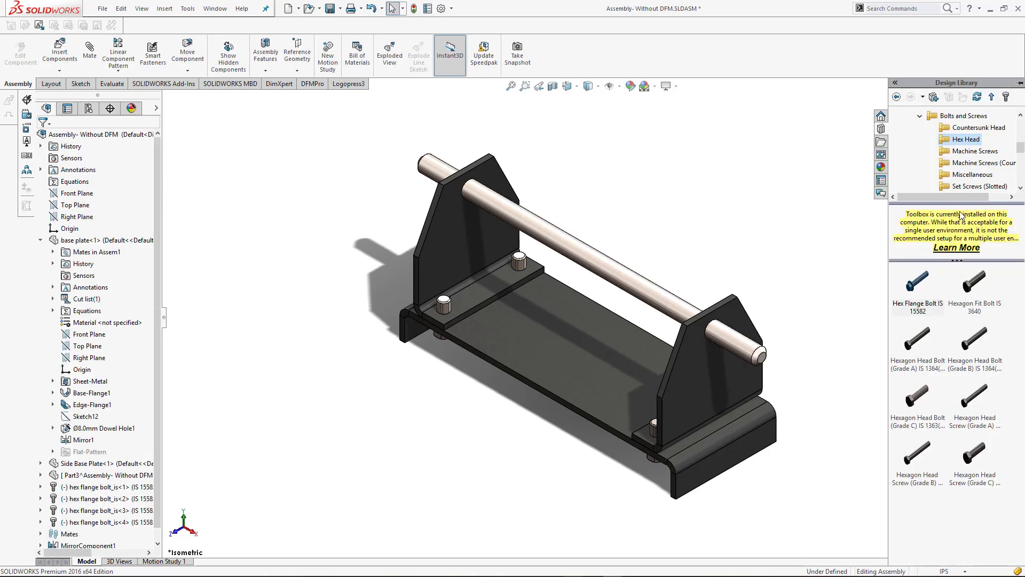
pyautogui.click(974, 129)
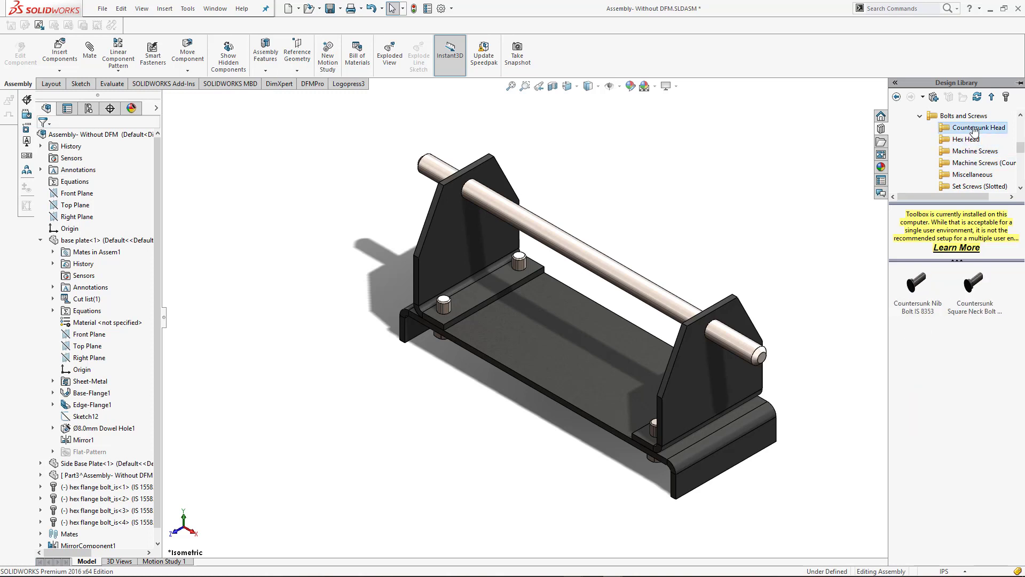
pyautogui.click(961, 116)
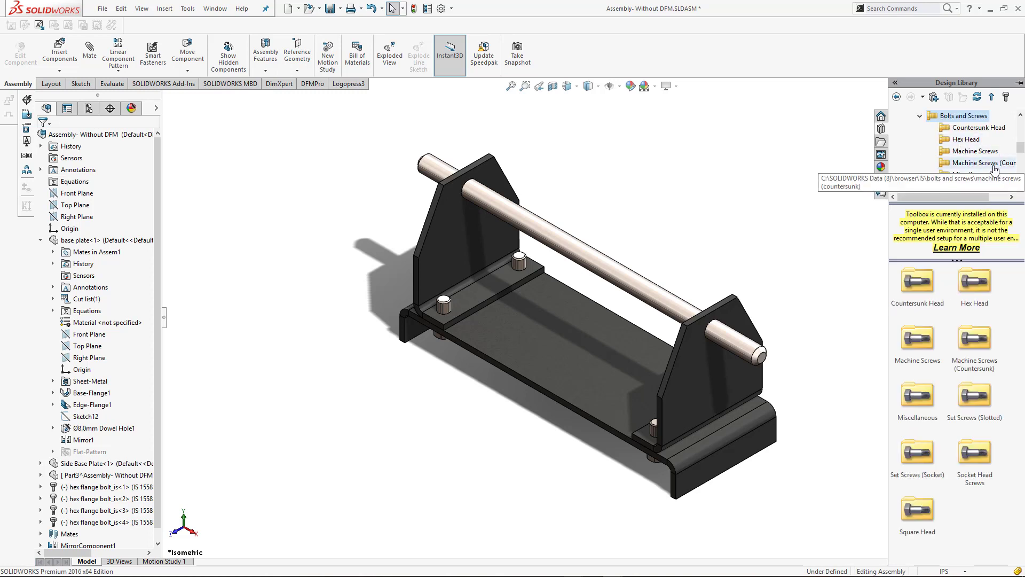
pyautogui.scroll(1, 958, 140)
pyautogui.click(930, 128)
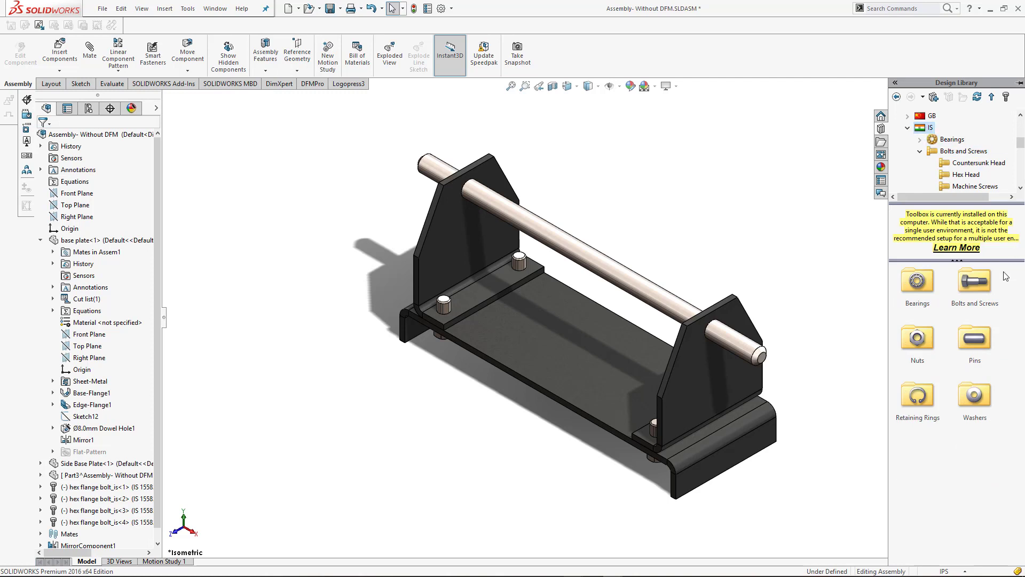
pyautogui.doubleClick(922, 338)
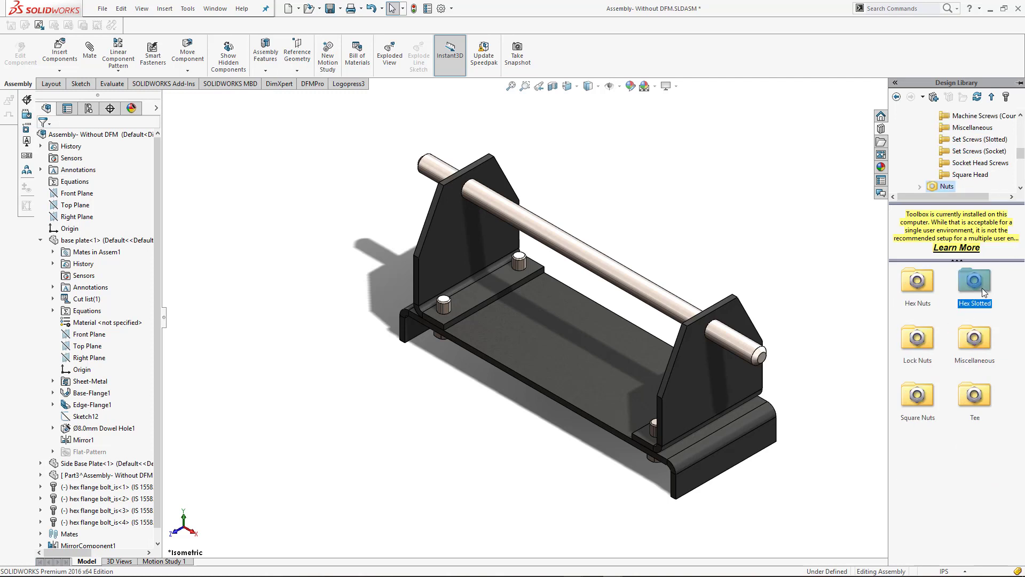
pyautogui.doubleClick(931, 283)
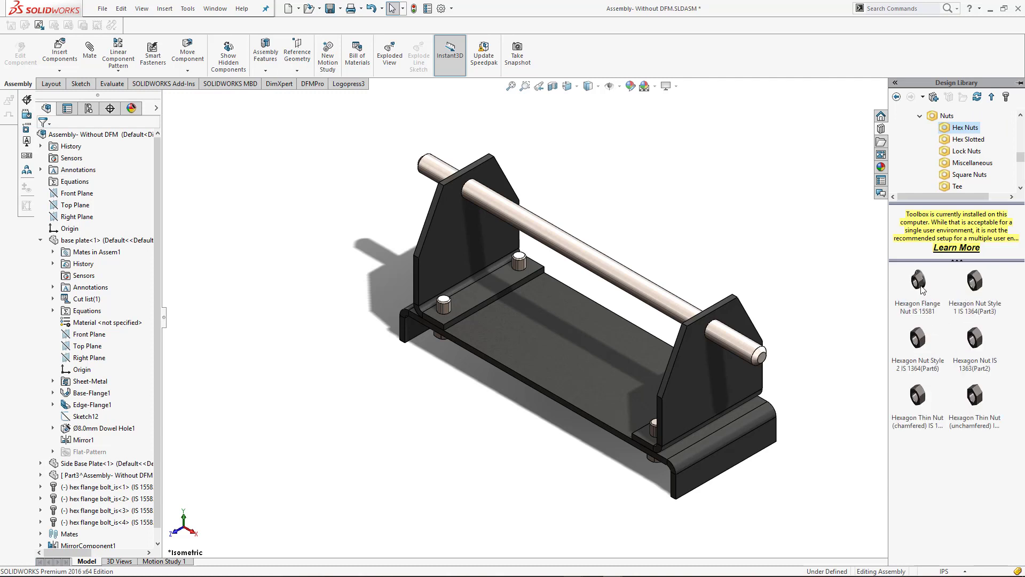
# Fit M8 Hexagon Flange Nuts IS 15581 on the two bolts at the left Side Base Plate
pyautogui.moveTo(921, 288)
pyautogui.mouseDown()
pyautogui.moveTo(441, 290)
pyautogui.moveTo(454, 313)
pyautogui.moveTo(445, 317)
pyautogui.mouseUp()
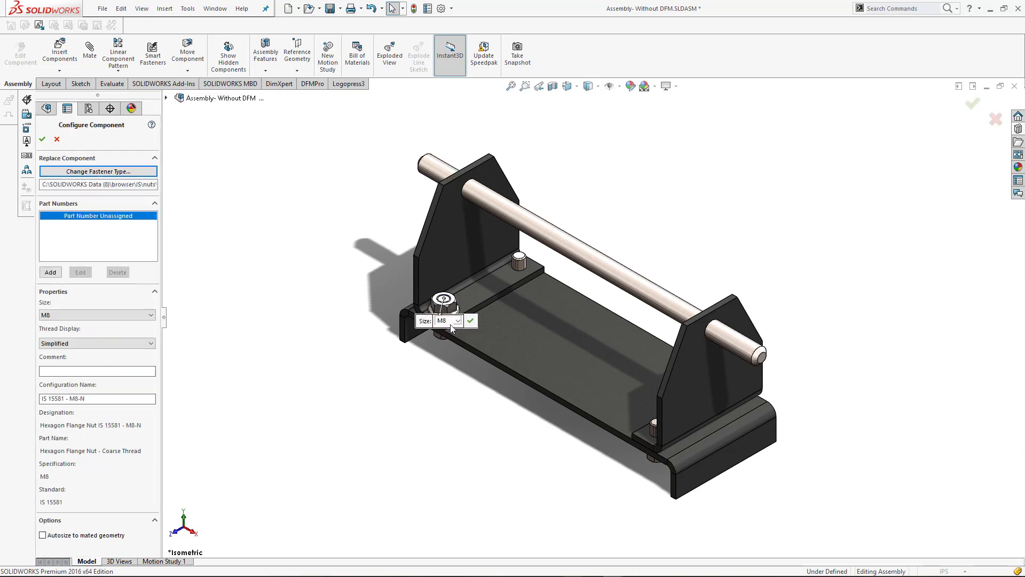
pyautogui.click(474, 322)
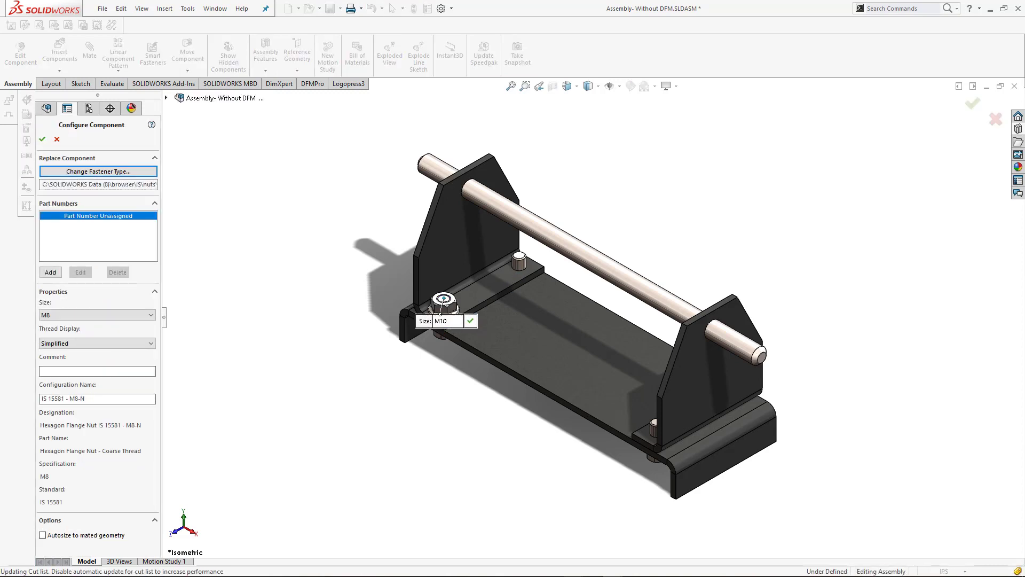
pyautogui.click(520, 273)
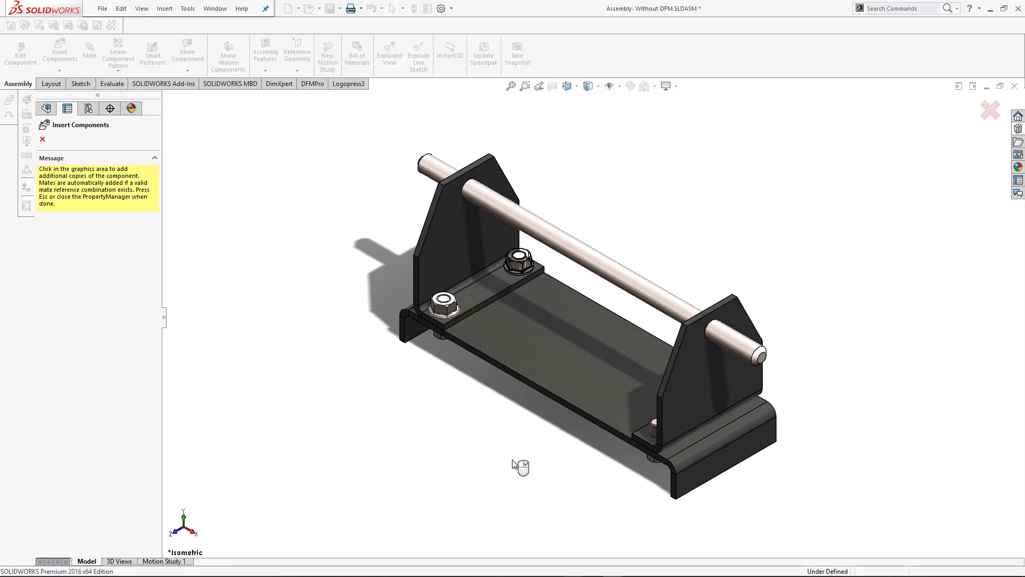
# Fit another copy of the flange nut on the front bolt of the right Side Base Plate, seated on its flange
pyautogui.moveTo(525, 455); pyautogui.dragTo(788, 385, button='middle')
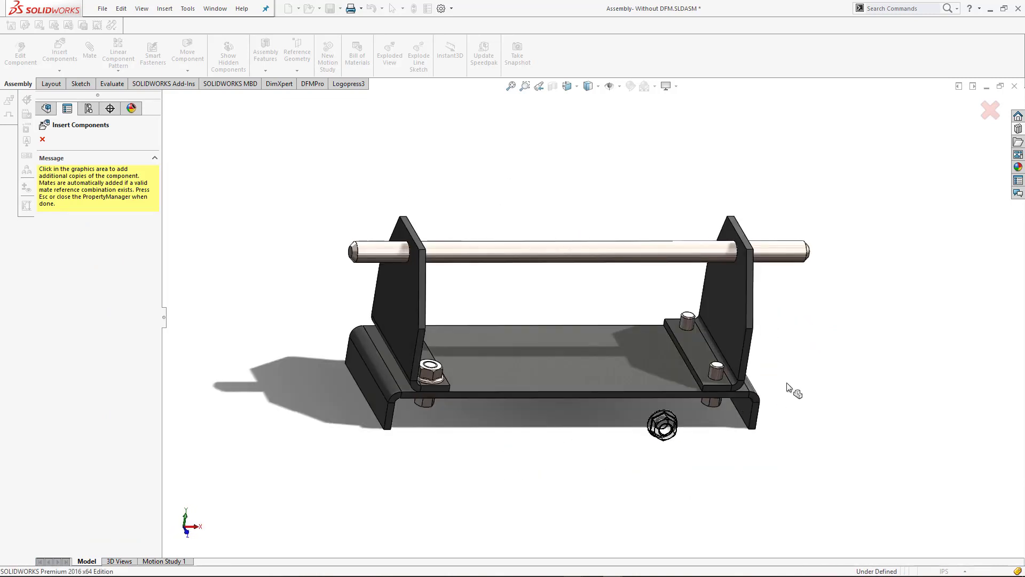
pyautogui.scroll(-4, 795, 386)
pyautogui.scroll(-3, 721, 398)
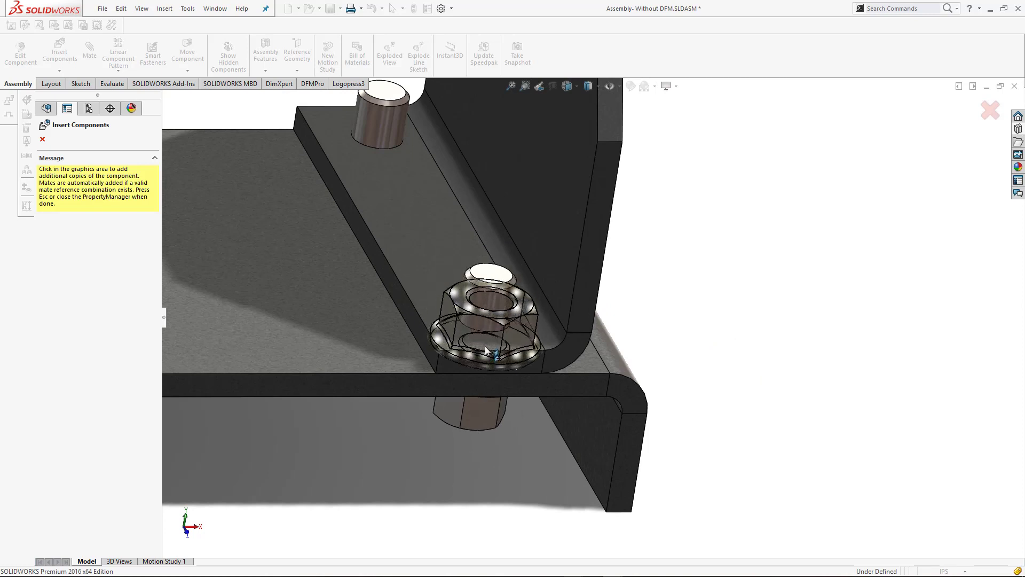
pyautogui.moveTo(485, 346); pyautogui.dragTo(499, 374, button='middle')
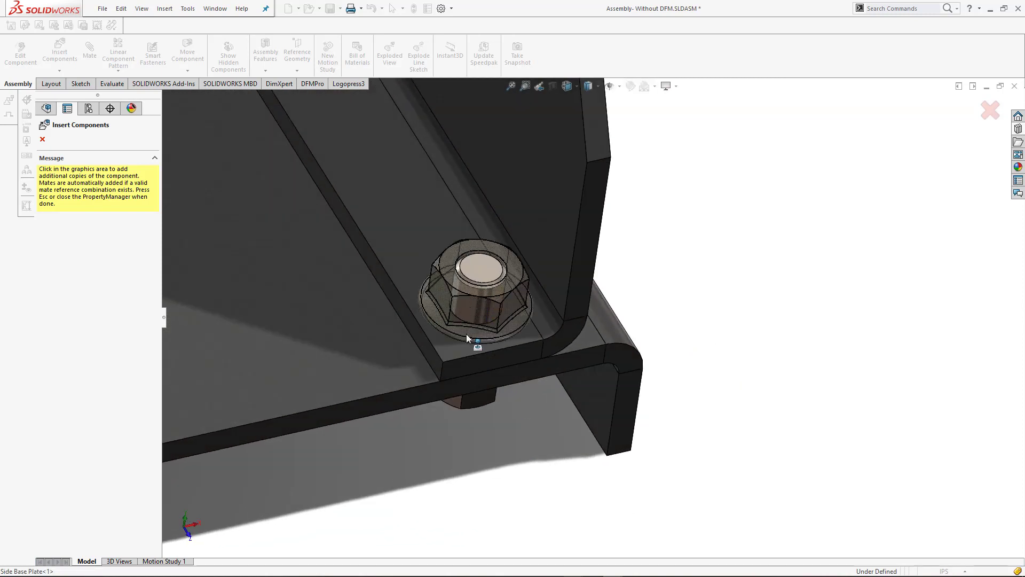
pyautogui.click(462, 335)
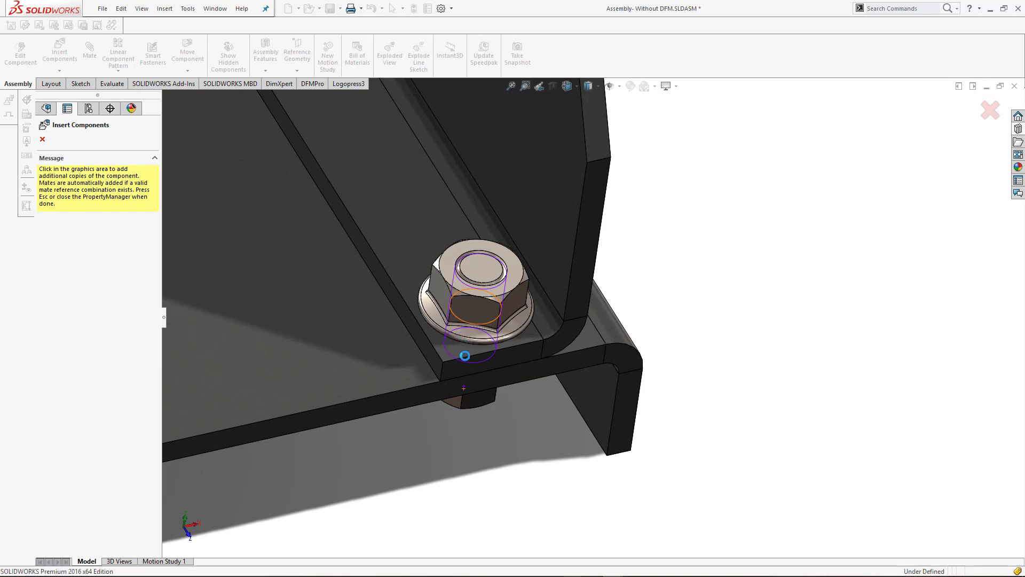
# Fit the flange nut on the rear bolt of the right Side Base Plate, finish inserting, and restore the isometric view
pyautogui.moveTo(473, 359); pyautogui.dragTo(467, 355, button='middle')
pyautogui.scroll(8, 472, 331)
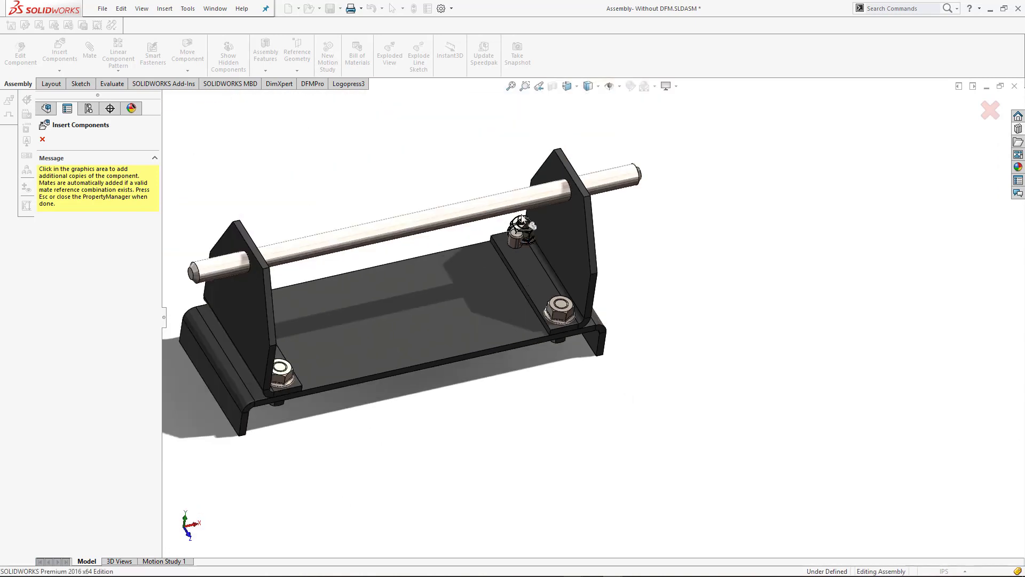
pyautogui.scroll(-10, 603, 287)
pyautogui.click(606, 331)
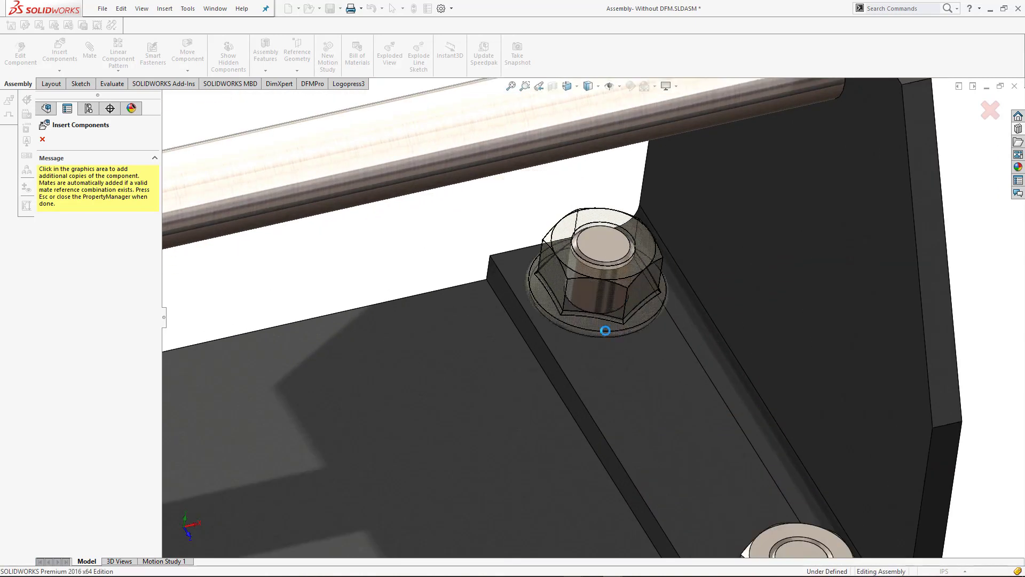
pyautogui.scroll(8, 470, 358)
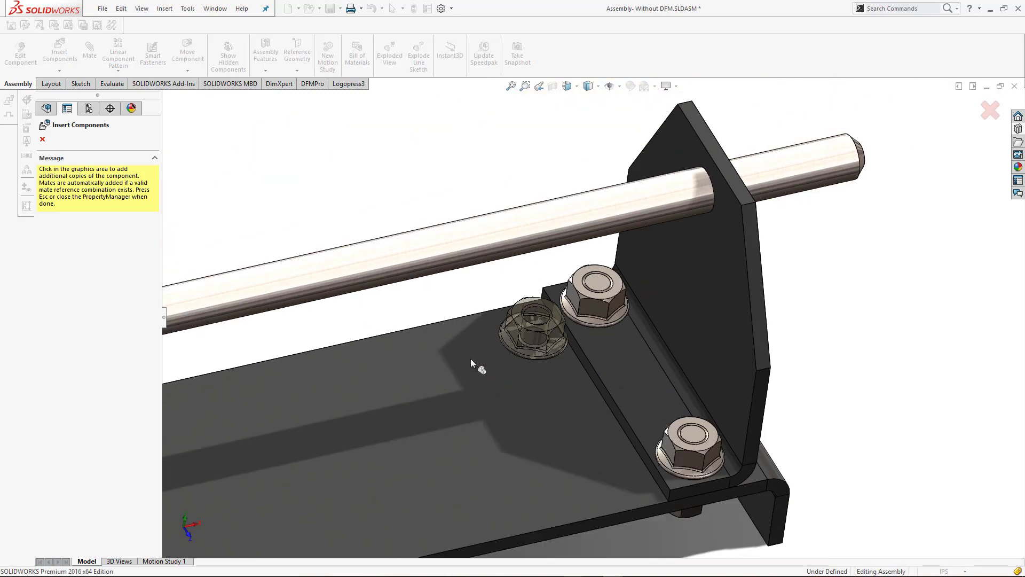
pyautogui.press('Escape')
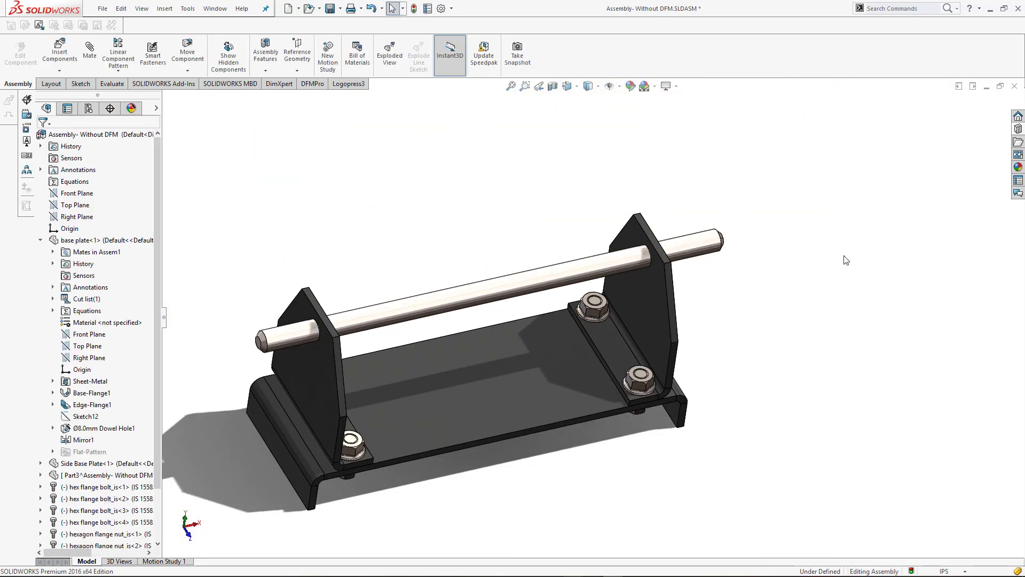
pyautogui.hotkey('ctrl', '7')
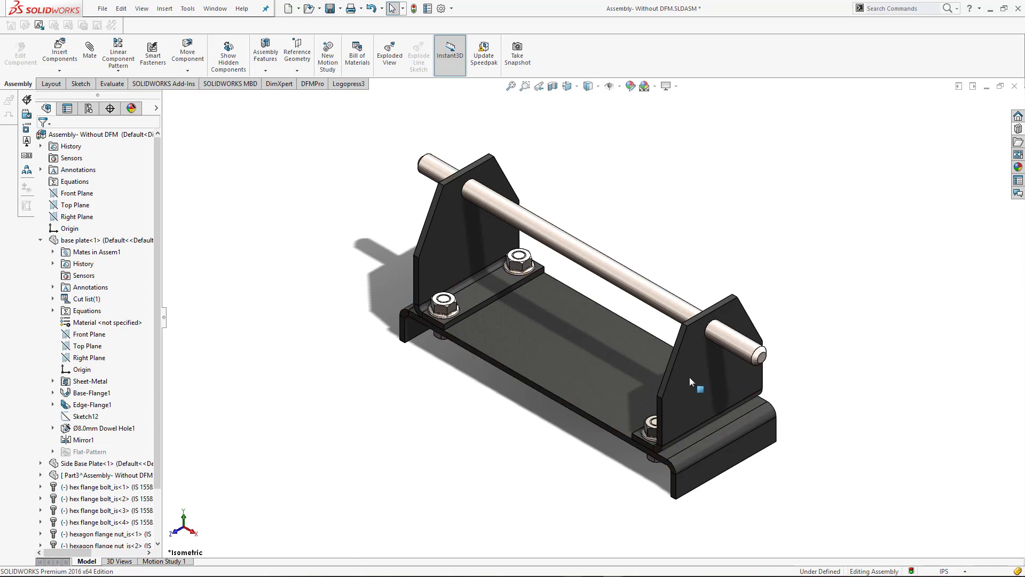
# Start an exploded view and explode the pin along X until it is clear of the right Side Base Plate
pyautogui.scroll(-2, 876, 343)
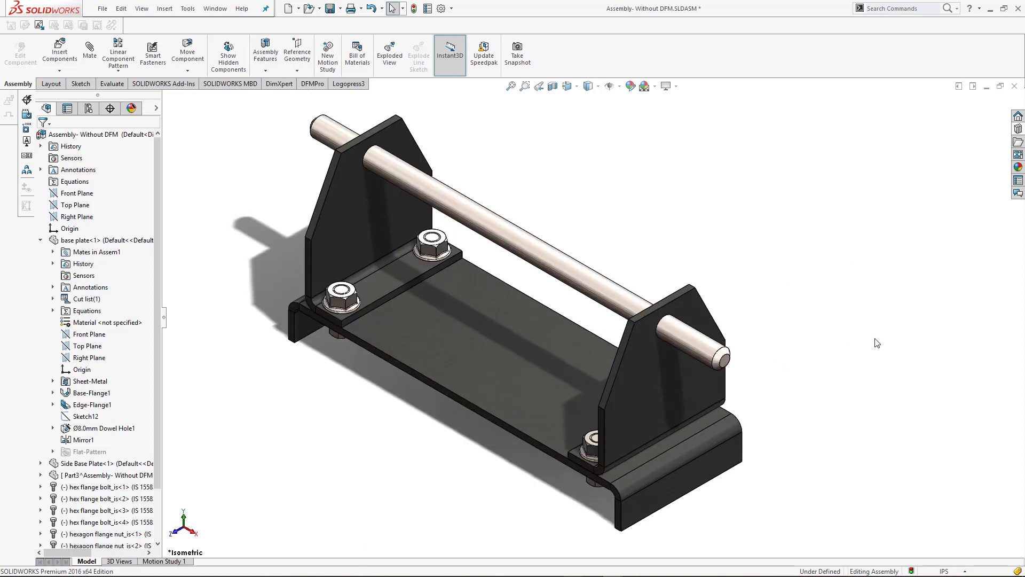
pyautogui.scroll(3, 589, 309)
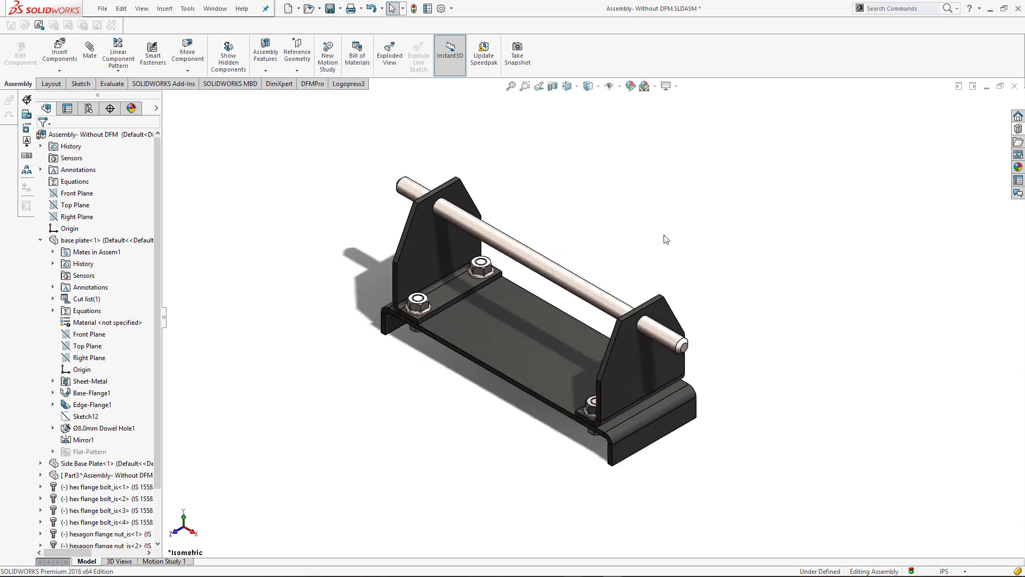
pyautogui.click(393, 57)
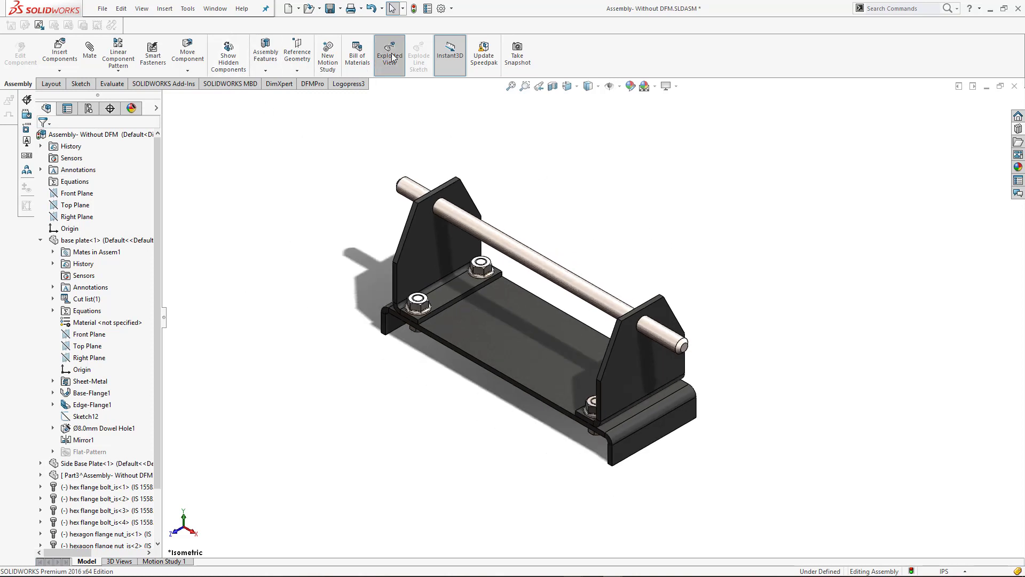
pyautogui.click(663, 342)
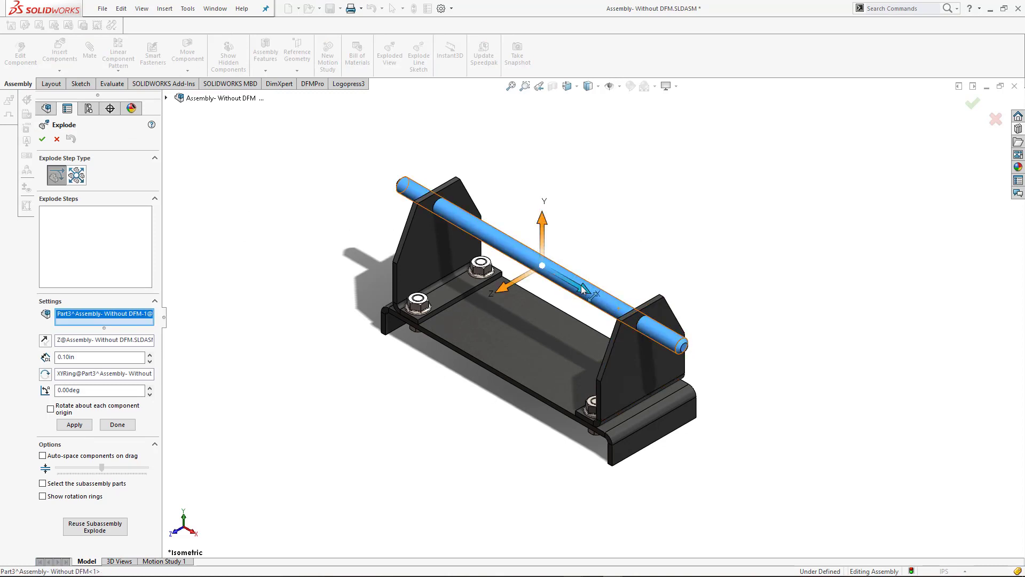
pyautogui.moveTo(587, 291); pyautogui.dragTo(963, 514)
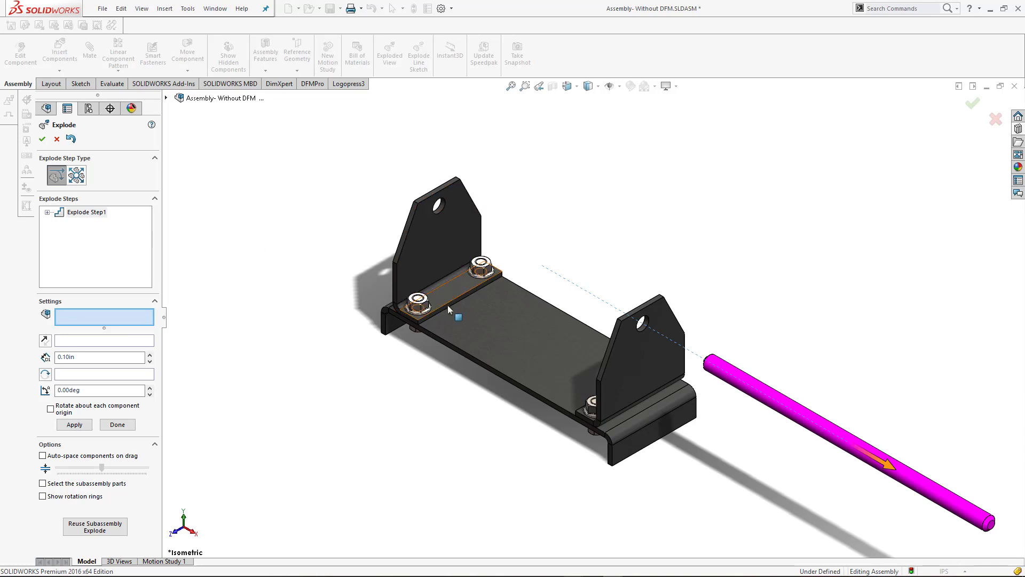
# Explode all four hexagon flange nuts together upward along Y to above the Side Base Plates
pyautogui.click(419, 309)
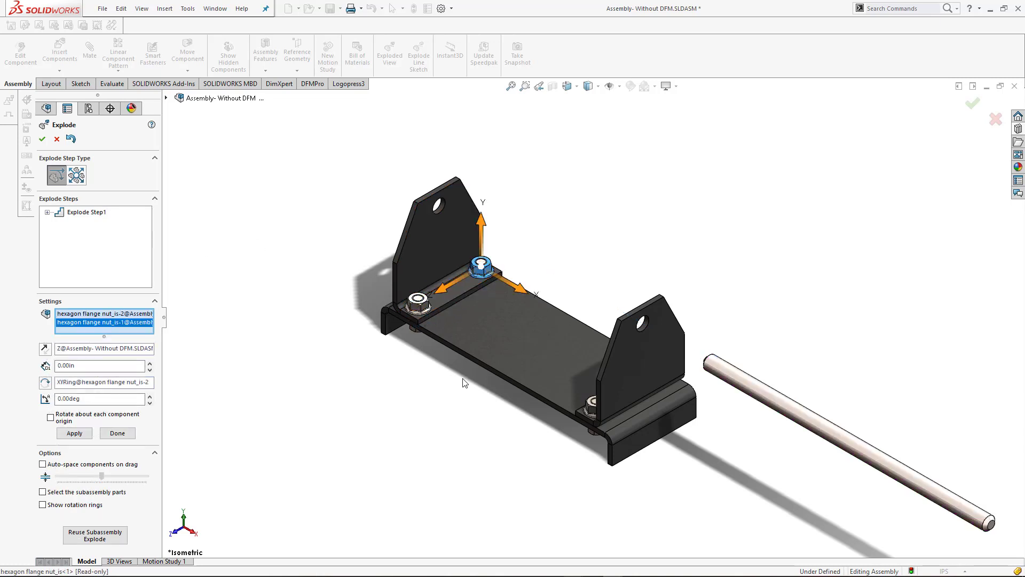
pyautogui.moveTo(488, 377); pyautogui.dragTo(608, 418, button='middle')
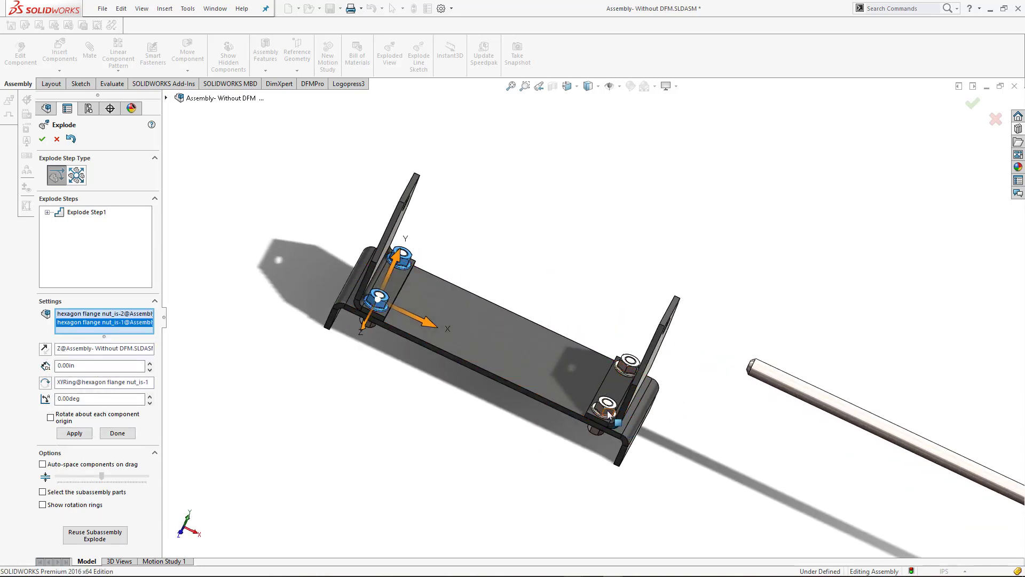
pyautogui.click(608, 414)
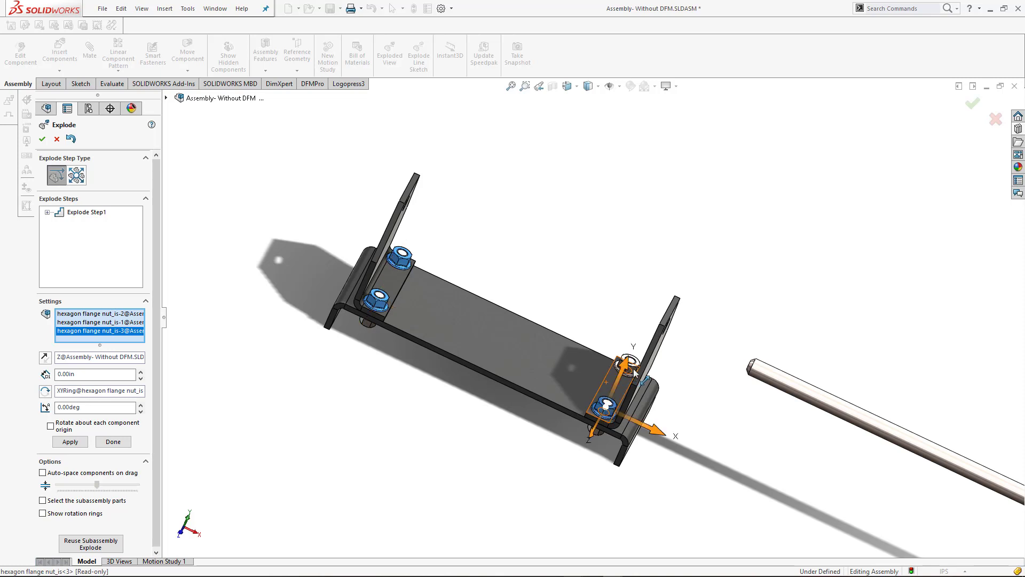
pyautogui.scroll(-10, 634, 371)
pyautogui.click(617, 318)
pyautogui.scroll(10, 601, 348)
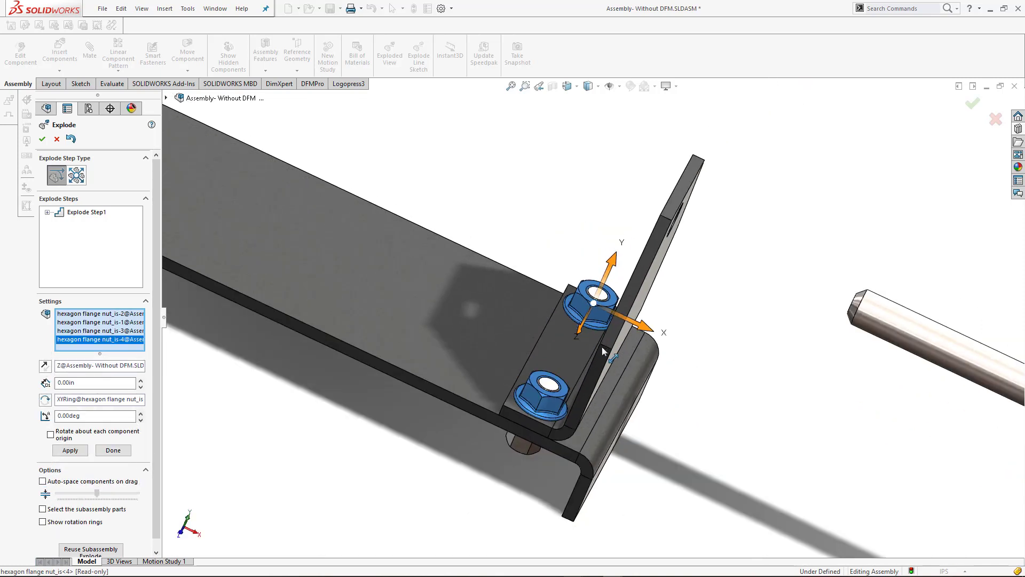
pyautogui.hotkey('ctrl', '7')
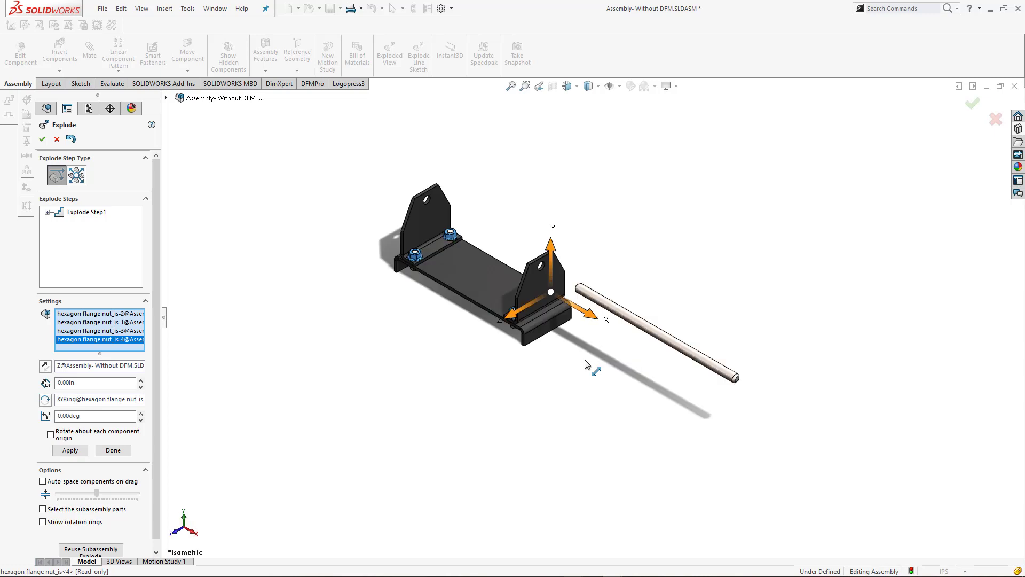
pyautogui.moveTo(555, 221); pyautogui.dragTo(556, 149)
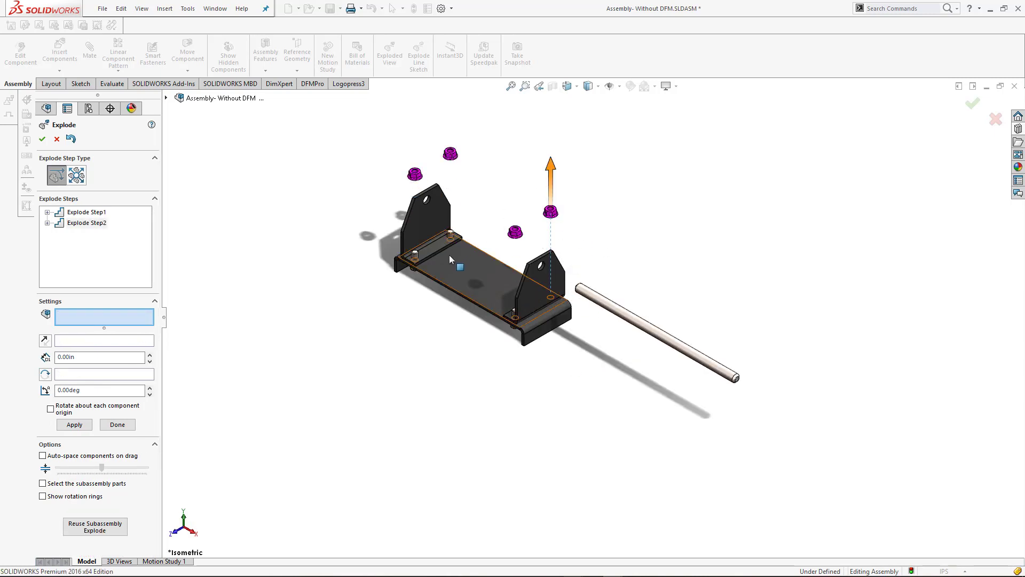
pyautogui.scroll(-3, 428, 298)
pyautogui.scroll(-3, 419, 284)
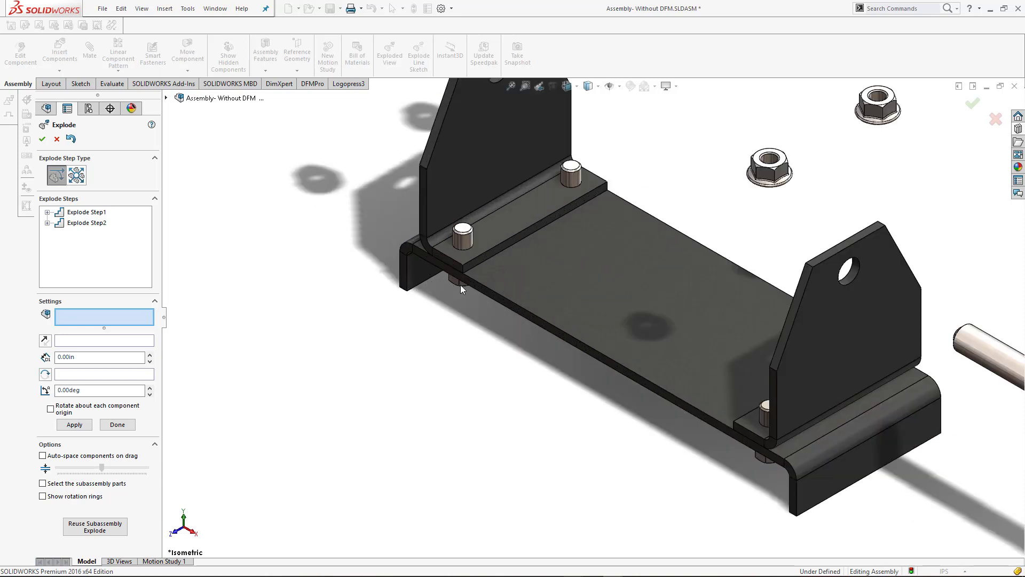
pyautogui.click(464, 282)
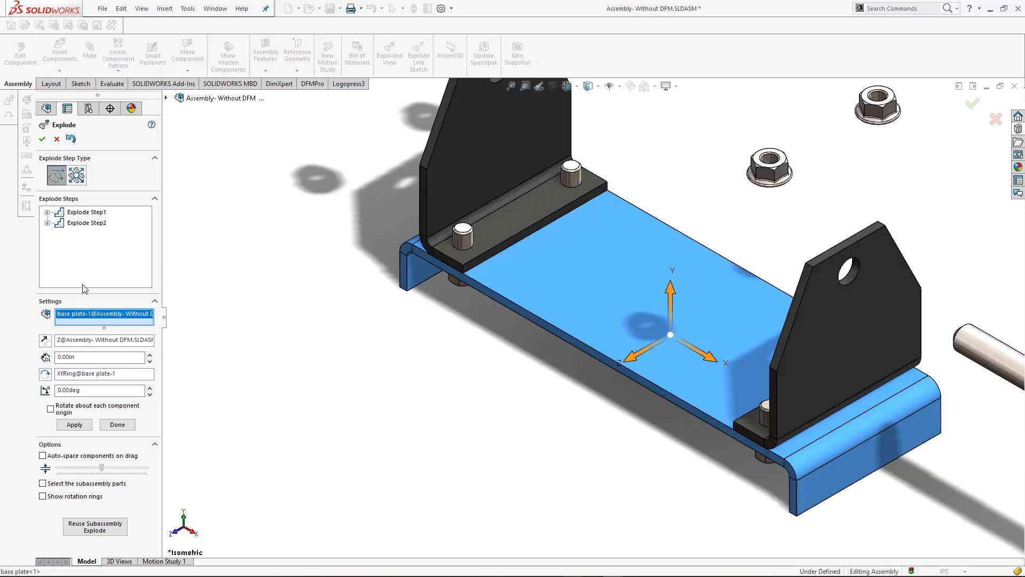
pyautogui.rightClick(97, 319)
pyautogui.click(208, 322)
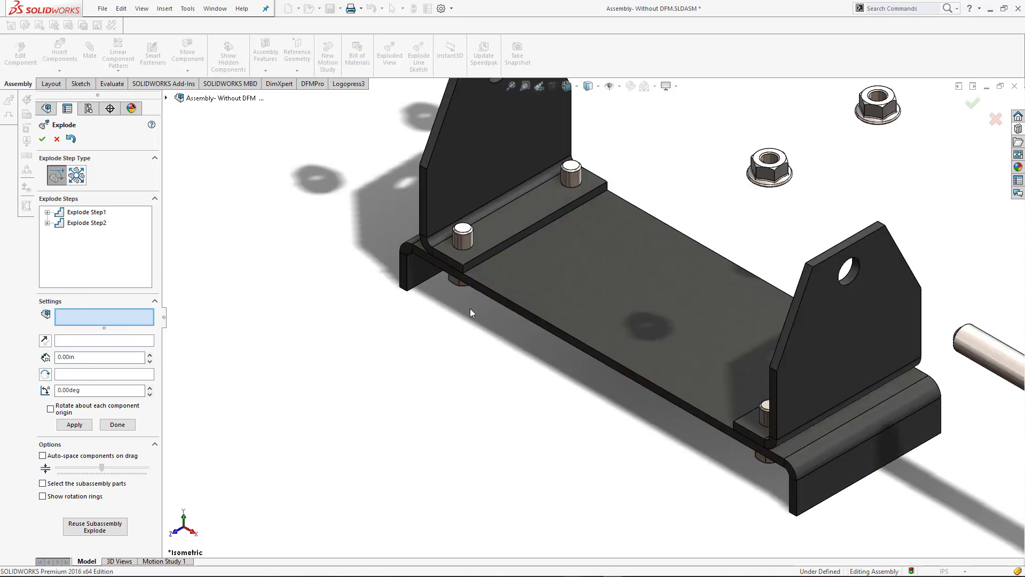
# Explode all four hex flange bolts together downward along Y until they are clear below the base plate
pyautogui.click(481, 280)
pyautogui.moveTo(482, 279); pyautogui.dragTo(512, 318, button='middle')
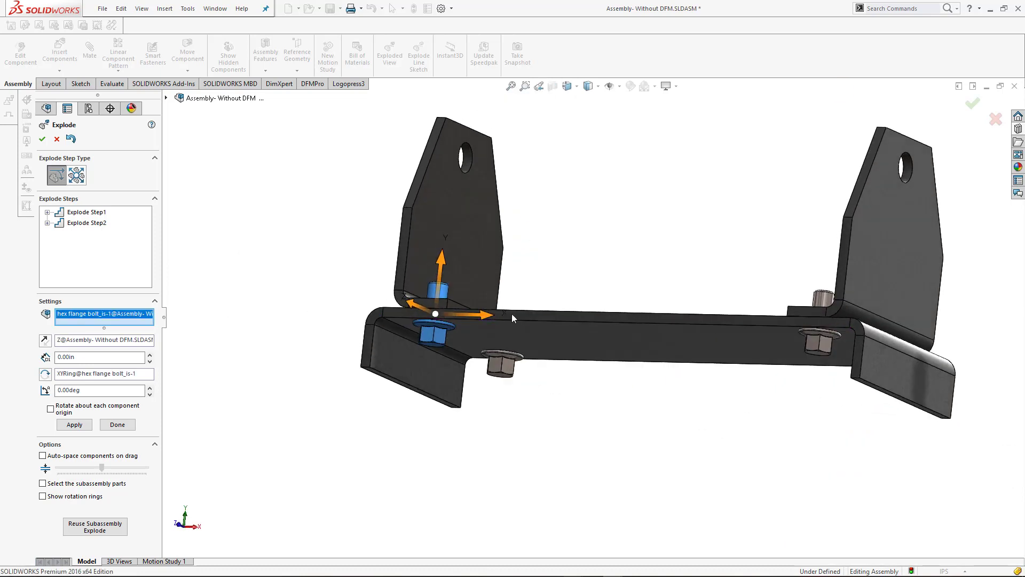
pyautogui.click(507, 369)
pyautogui.click(818, 342)
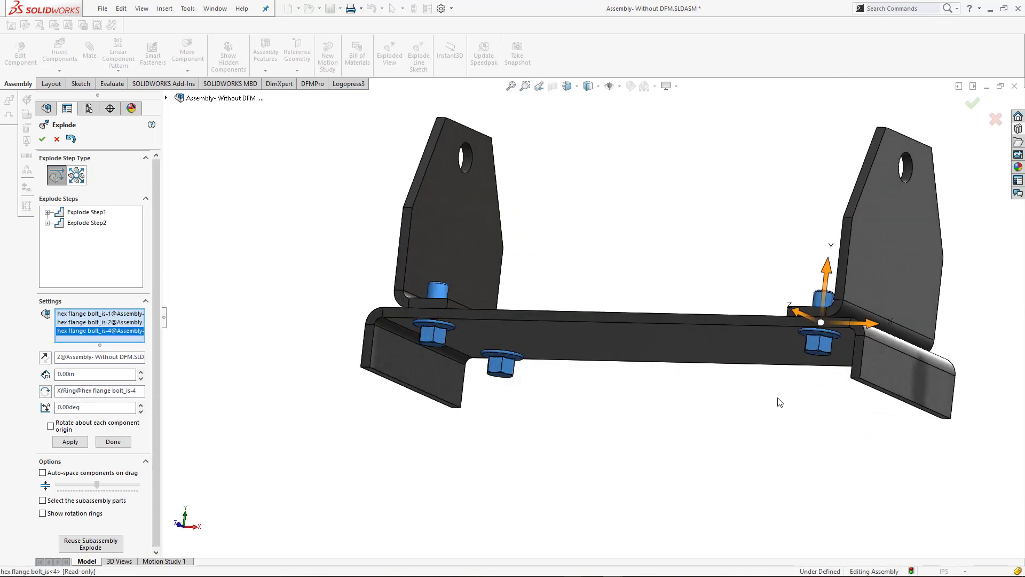
pyautogui.moveTo(811, 381); pyautogui.dragTo(868, 393, button='middle')
pyautogui.click(884, 375)
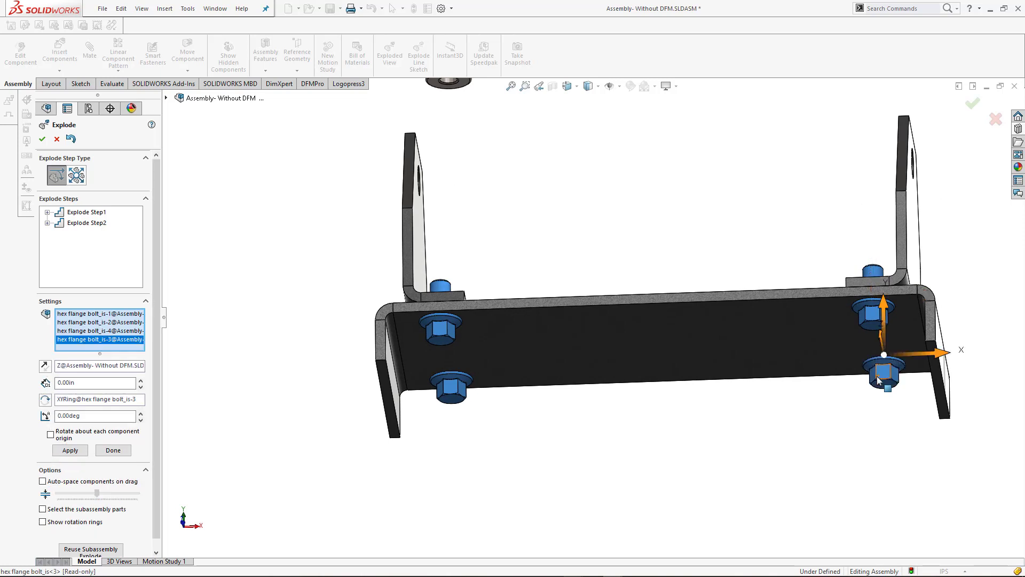
pyautogui.hotkey('ctrl', '7')
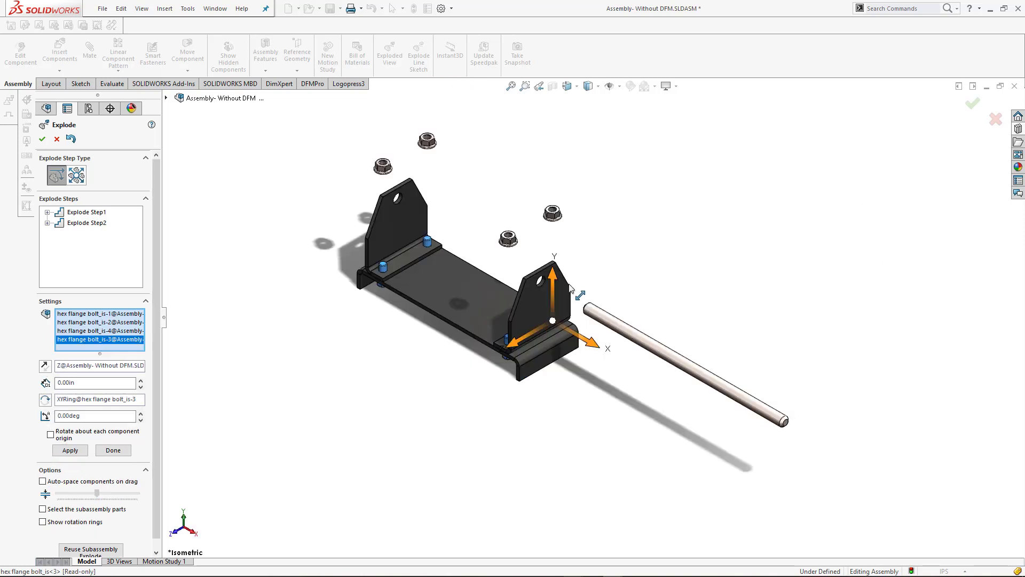
pyautogui.moveTo(558, 331); pyautogui.dragTo(555, 427)
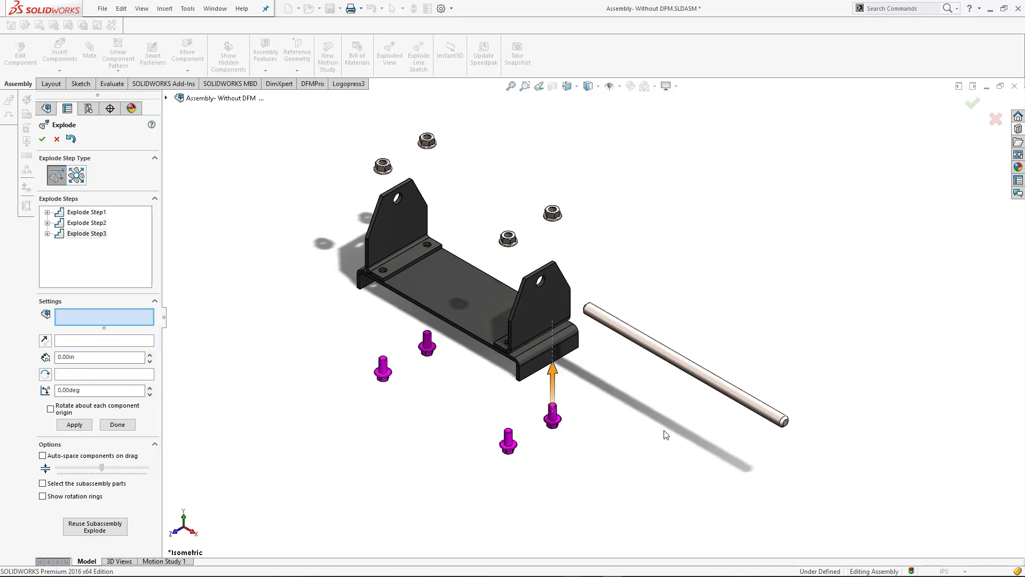
pyautogui.click(540, 315)
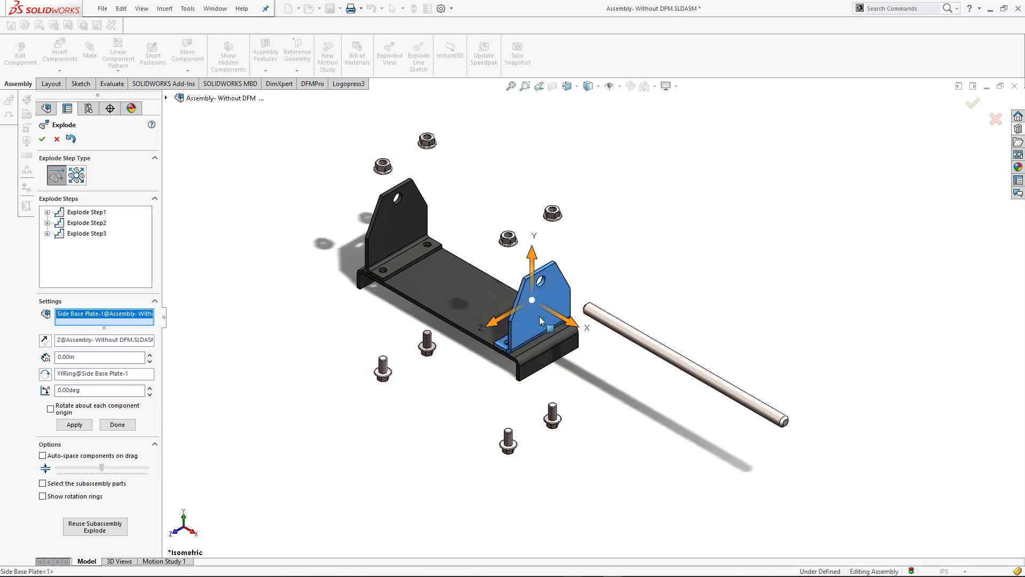
pyautogui.click(392, 236)
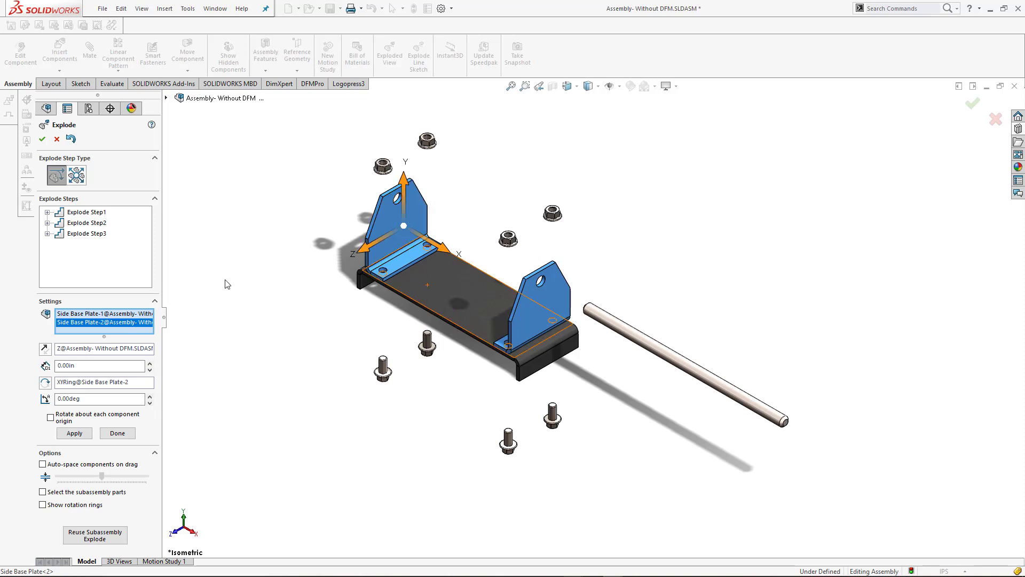
pyautogui.rightClick(98, 327)
pyautogui.click(115, 338)
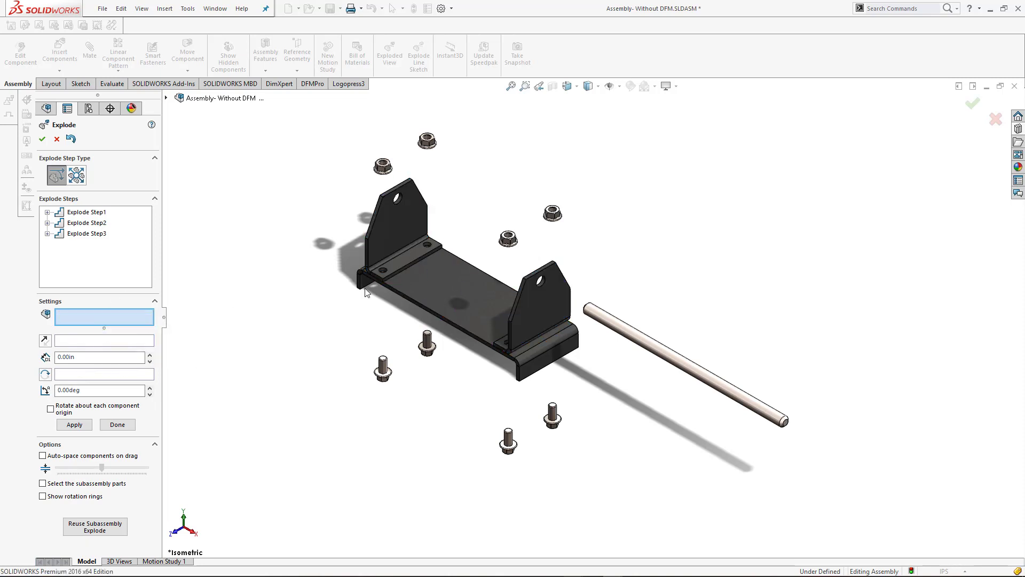
# Explode the two Side Base Plates outward along X in opposite directions off the base plate's ends, and accept the exploded view
pyautogui.click(389, 241)
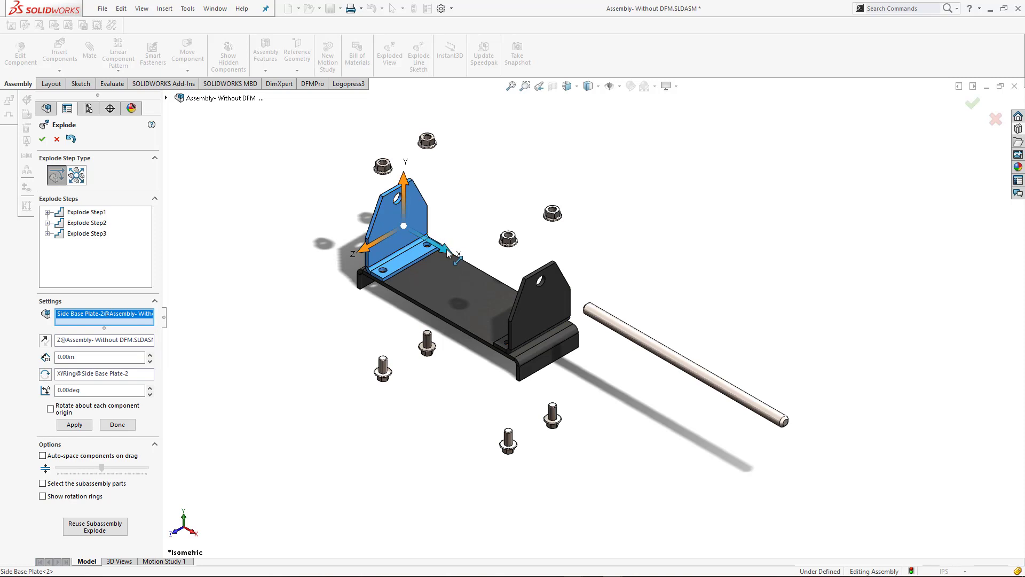
pyautogui.moveTo(447, 253); pyautogui.dragTo(336, 193)
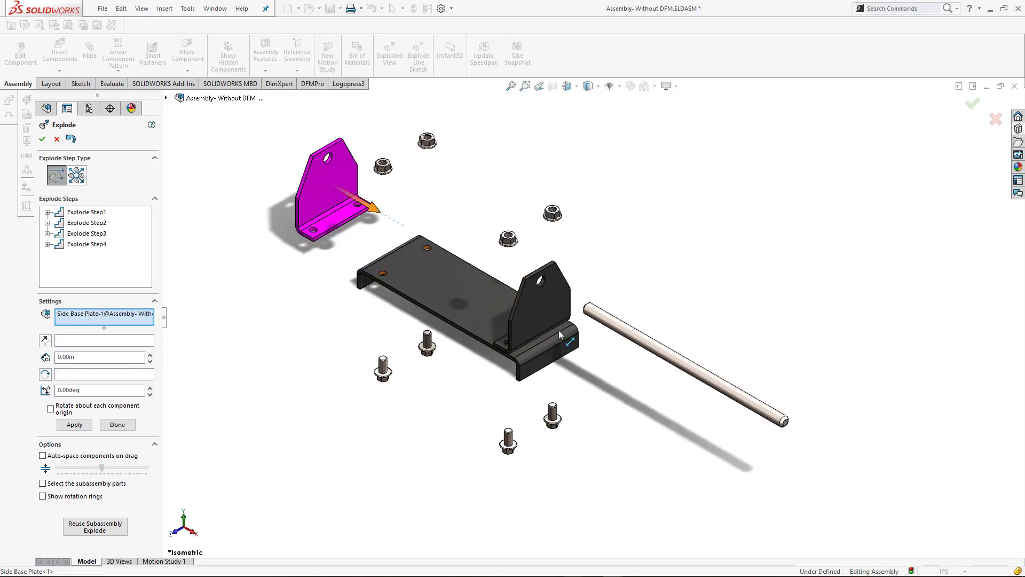
pyautogui.moveTo(572, 323); pyautogui.dragTo(646, 413)
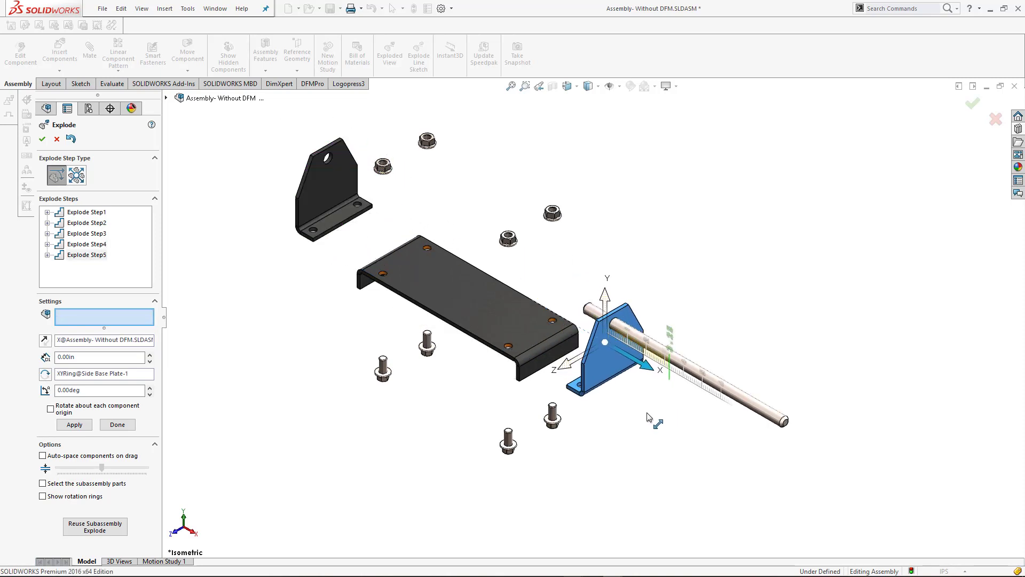
pyautogui.click(42, 140)
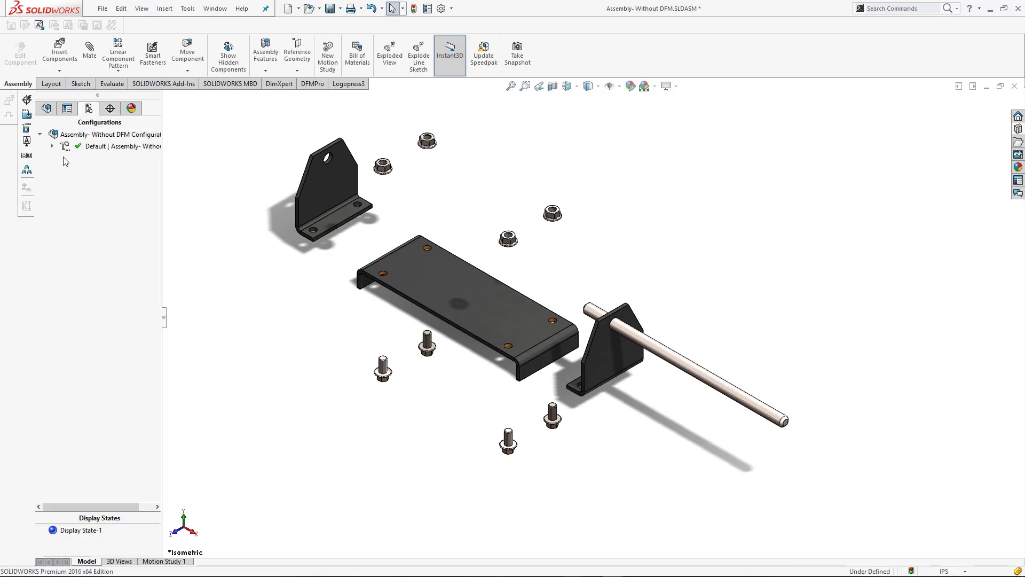
# Play the animated collapse of ExplView1, close the animation controller, and return to the assembly's feature tree
pyautogui.rightClick(97, 160)
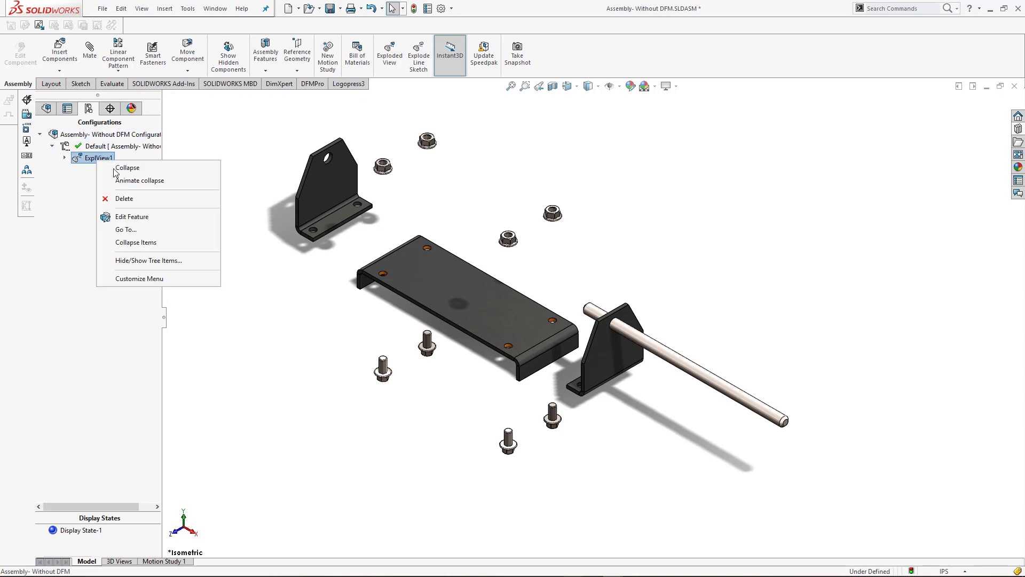
pyautogui.click(159, 182)
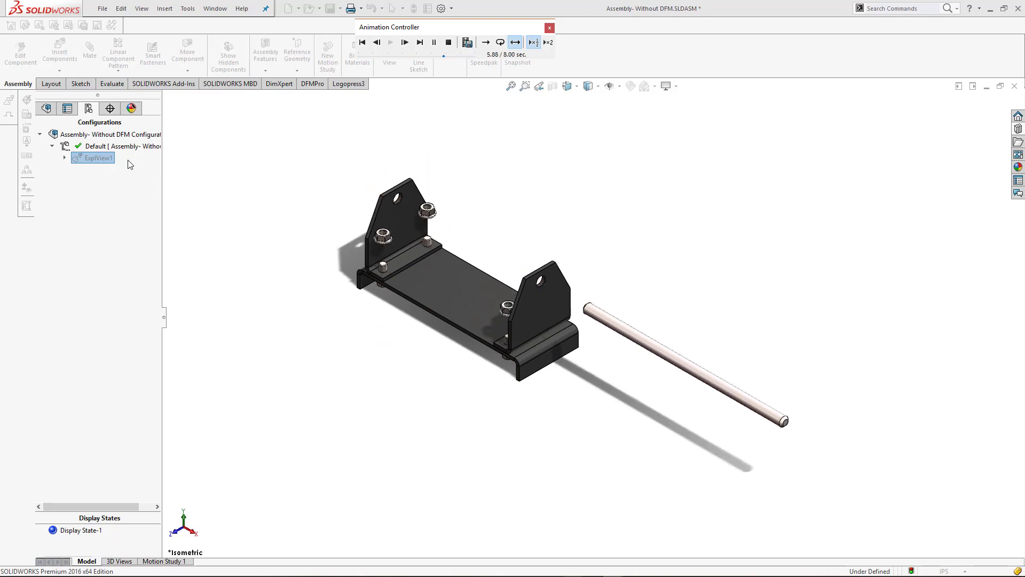
pyautogui.click(550, 27)
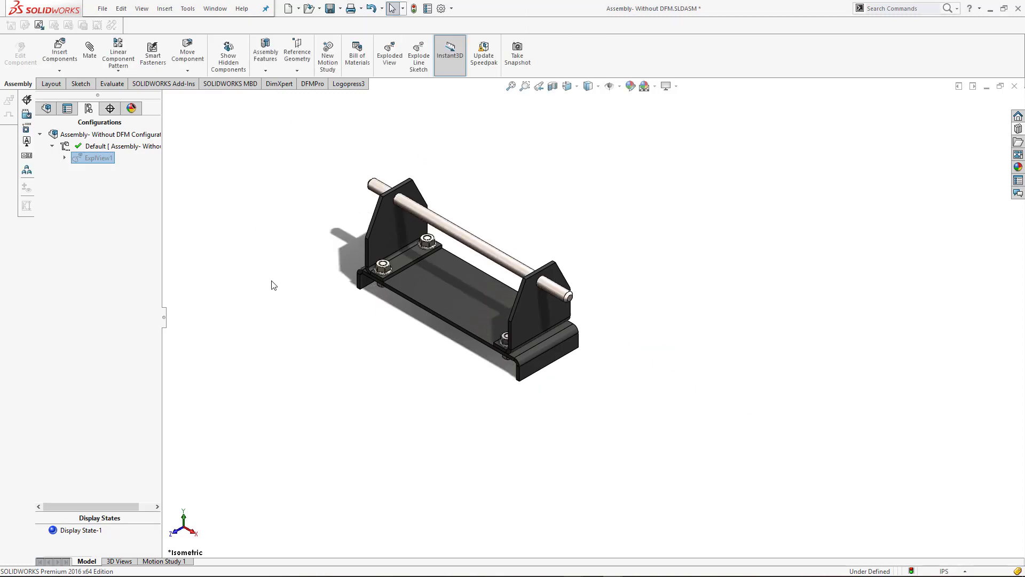
pyautogui.click(46, 108)
pyautogui.scroll(-3, 468, 230)
pyautogui.scroll(-2, 297, 281)
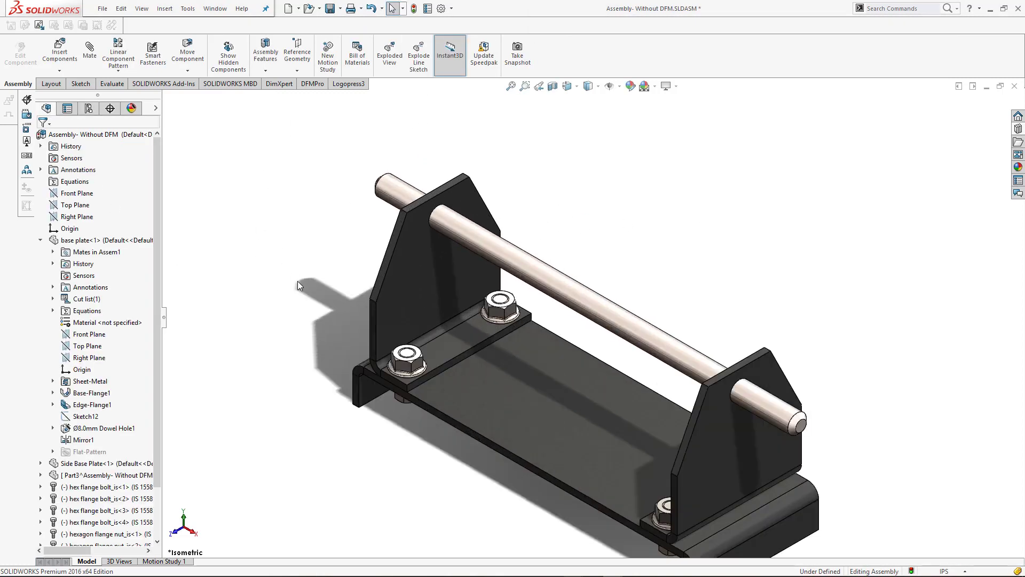
pyautogui.scroll(2, 321, 376)
pyautogui.scroll(-3, 550, 470)
pyautogui.scroll(2, 885, 517)
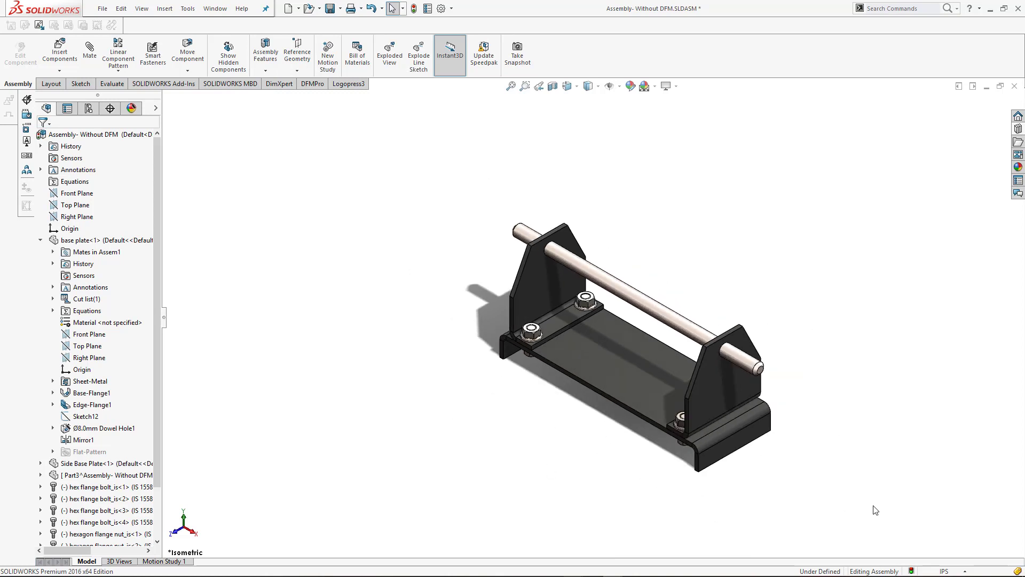
pyautogui.scroll(-1, 874, 506)
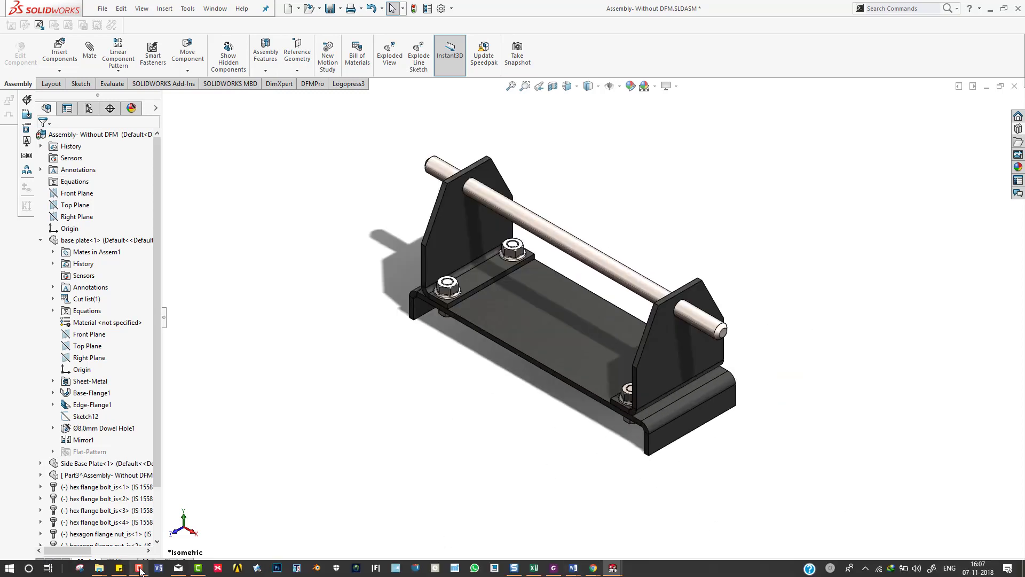
pyautogui.click(139, 570)
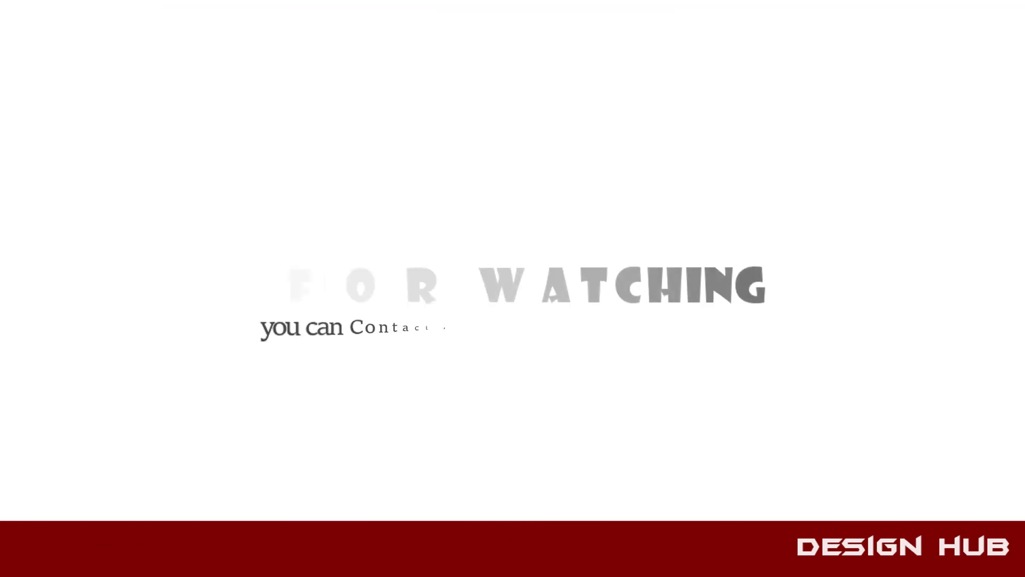